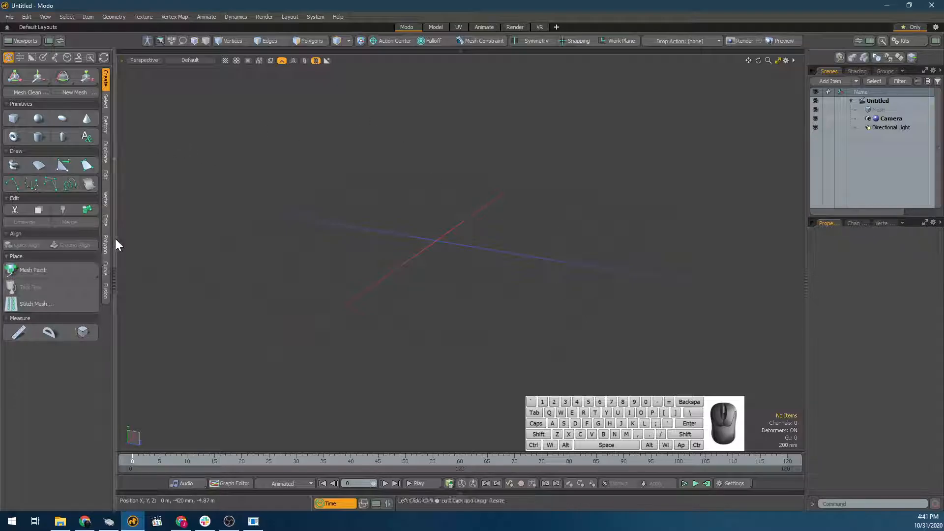
Add a cube and a sphere as separate mesh items, and raise the sphere to about 975 mm in Y above the cube
left_click(18, 117, "shift")
left_click(38, 119, "shift")
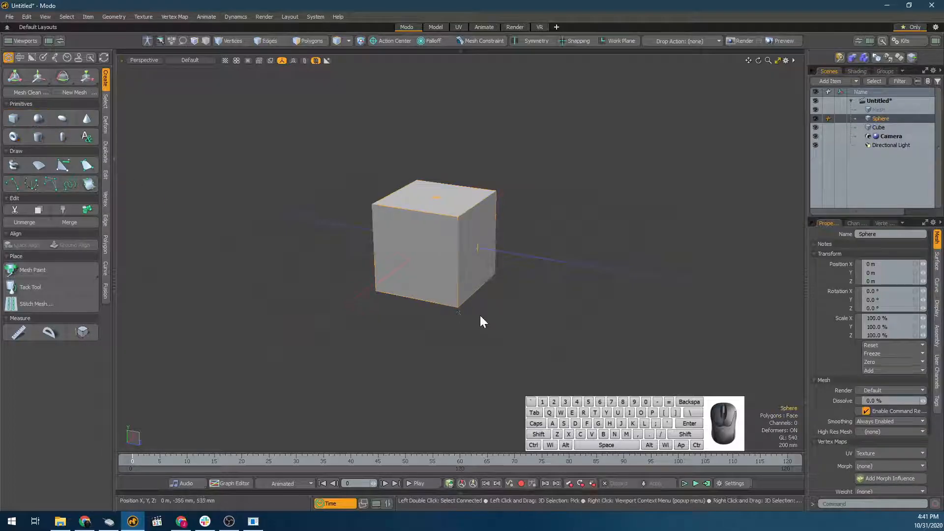
key("w")
left_click_drag(437, 215, 437, 132)
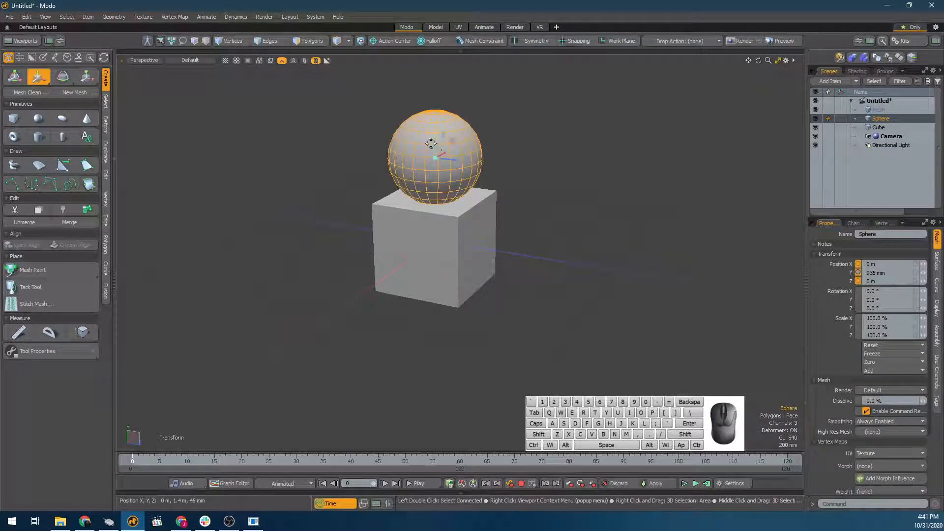
key("space")
left_click(449, 264)
left_click_drag(447, 263, 429, 239, "alt")
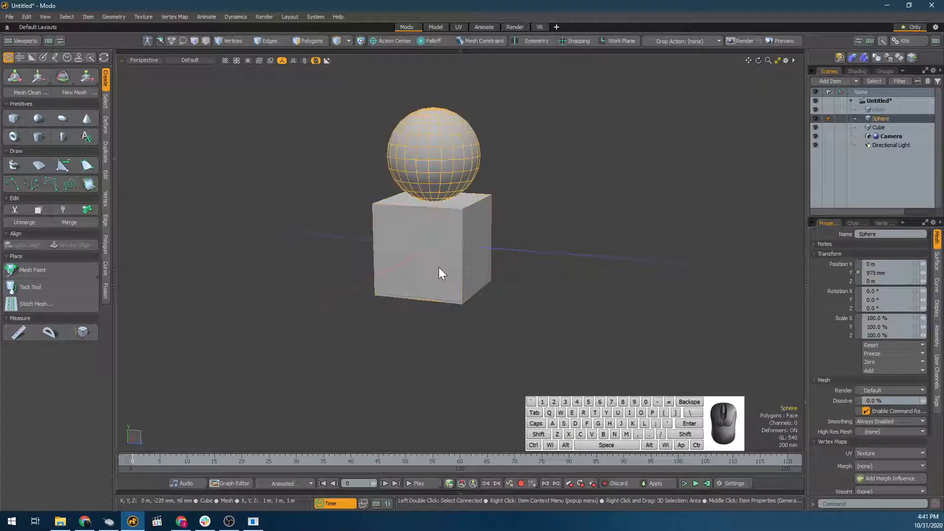
Parent the Sphere item to the Cube item in the scene hierarchy and expand the Cube's children
left_click(441, 225)
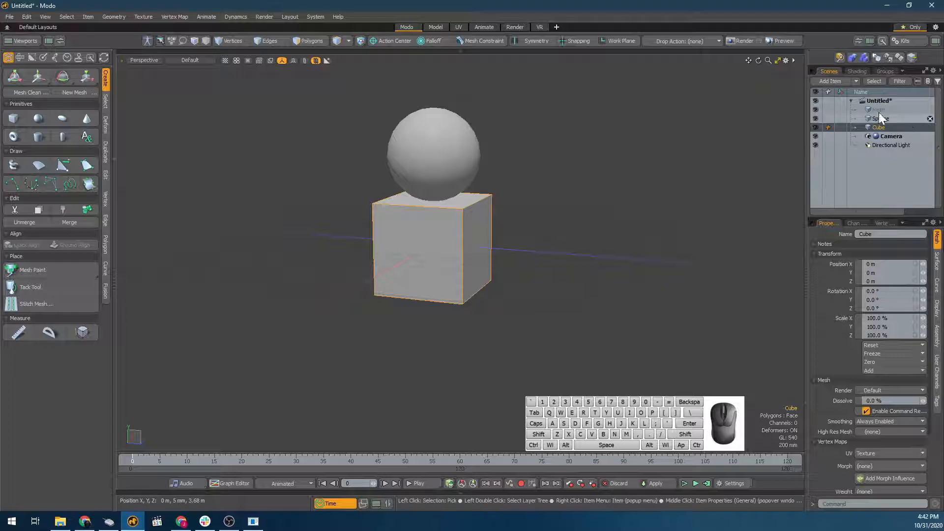
mouse_move(869, 120)
left_mouse_down()
mouse_move(882, 134)
mouse_move(881, 127)
left_mouse_up()
left_click(856, 119)
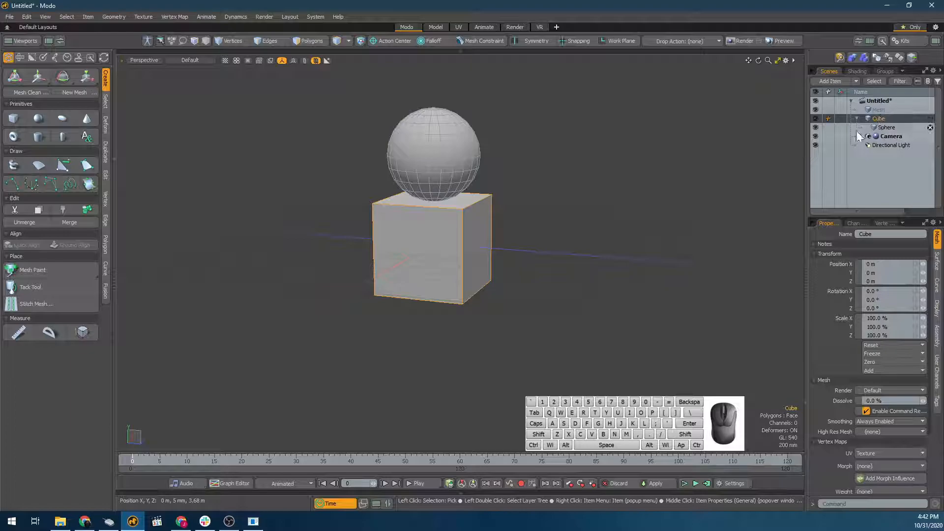
Try transforming the parent cube together with its child sphere, and undo the trial transforms
left_click(371, 210)
left_click_drag(280, 270, 322, 287, "alt")
left_click(415, 238)
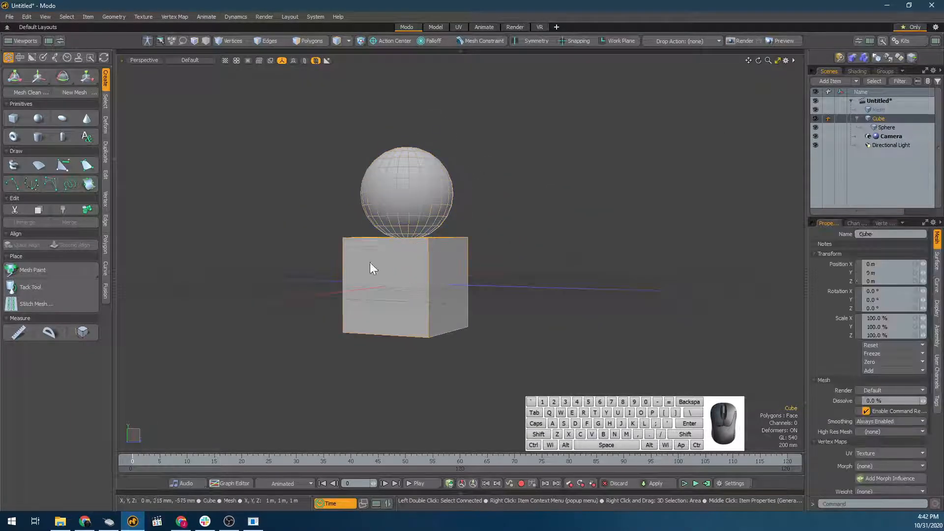
left_click_drag(382, 264, 388, 290, "alt")
scroll(390, 293, "down", 3)
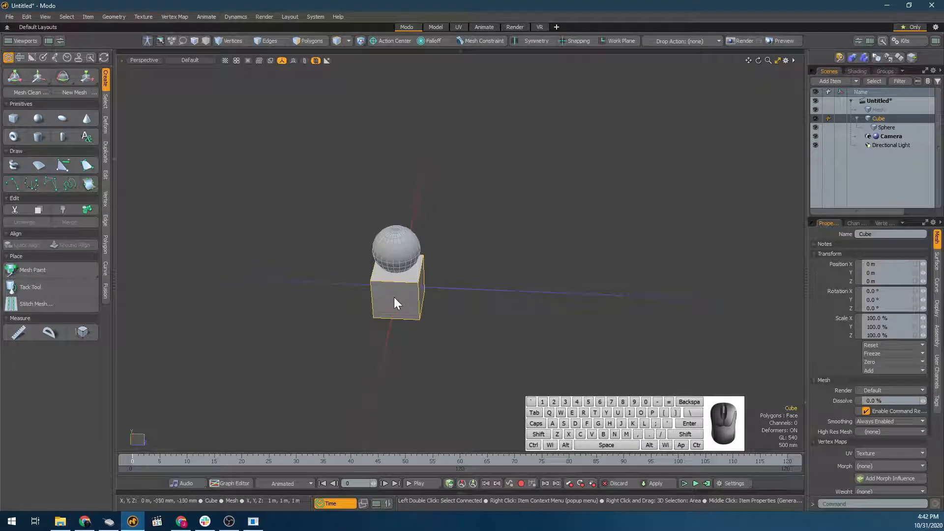
key("w")
left_click_drag(395, 287, 375, 275)
key("r")
key("q")
key("e")
key("ctrl+z")
key("ctrl+z")
key("ctrl+z")
key("ctrl+z")
key("ctrl+z")
key("ctrl+z")
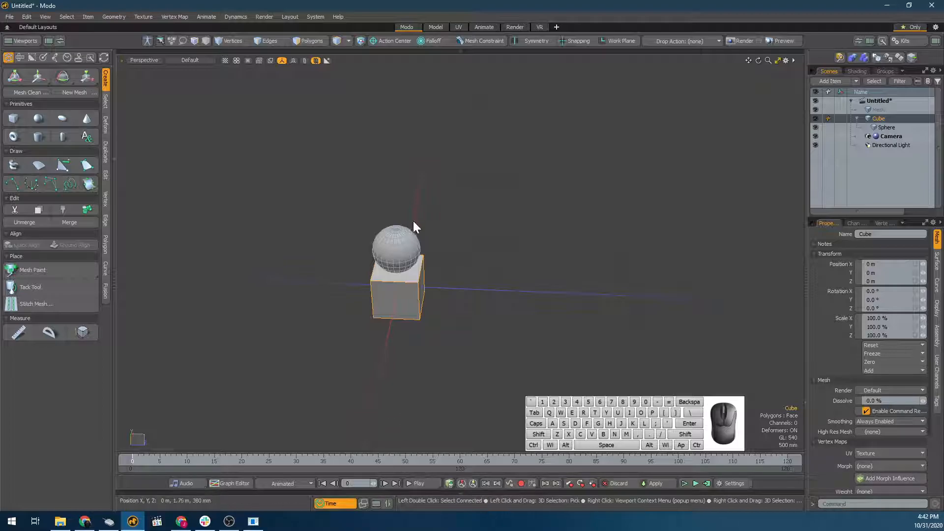
Keyframe the cube's position at about -5.08 m in Z on frame 0 and about 5.06 m in Z on frame 120
scroll(412, 219, "down", 3)
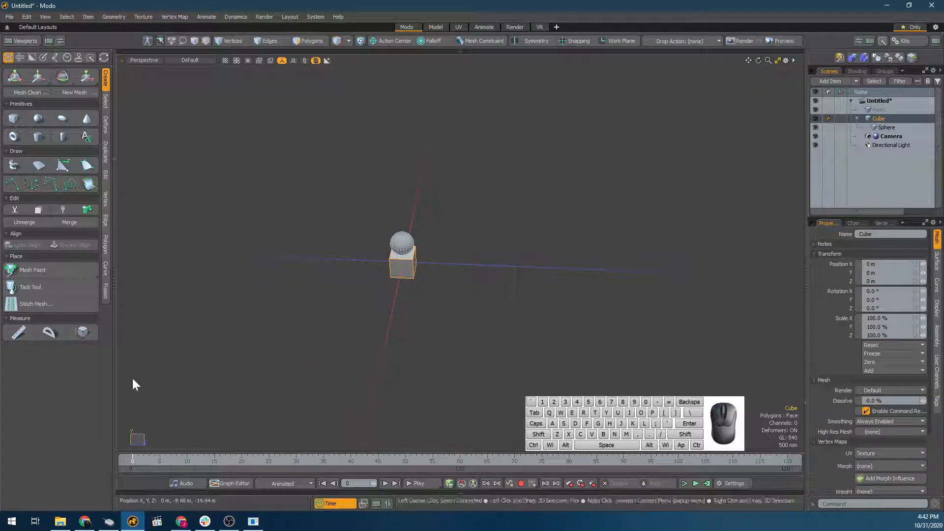
key("w")
left_click_drag(416, 260, 307, 248)
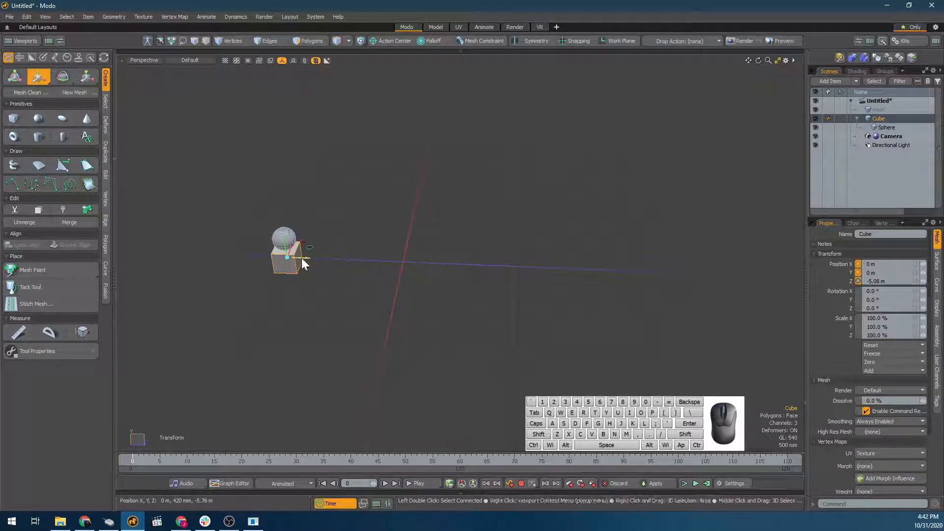
left_click(568, 483)
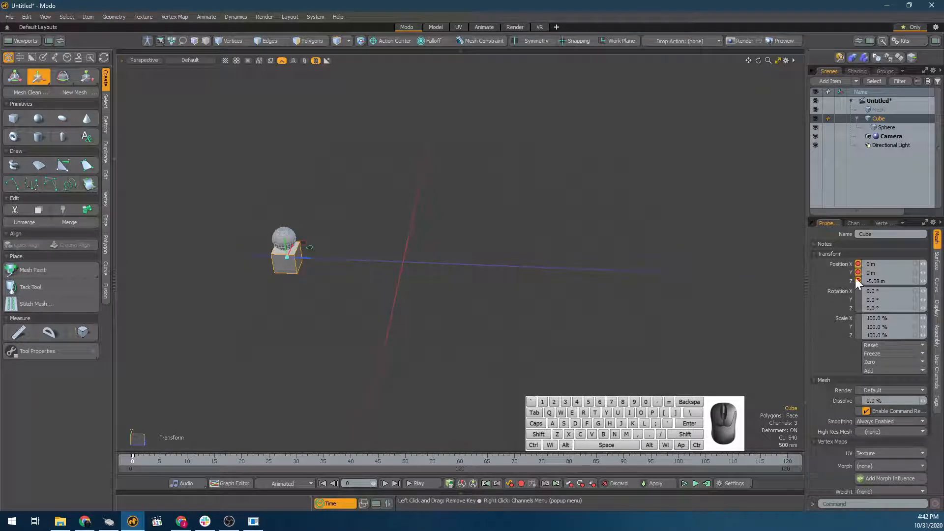
left_click(395, 483)
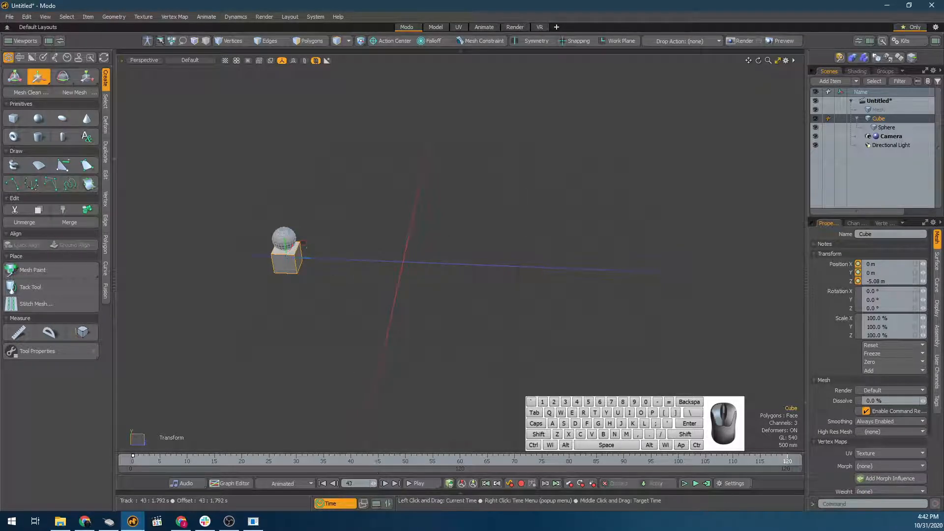
left_click_drag(313, 267, 544, 272)
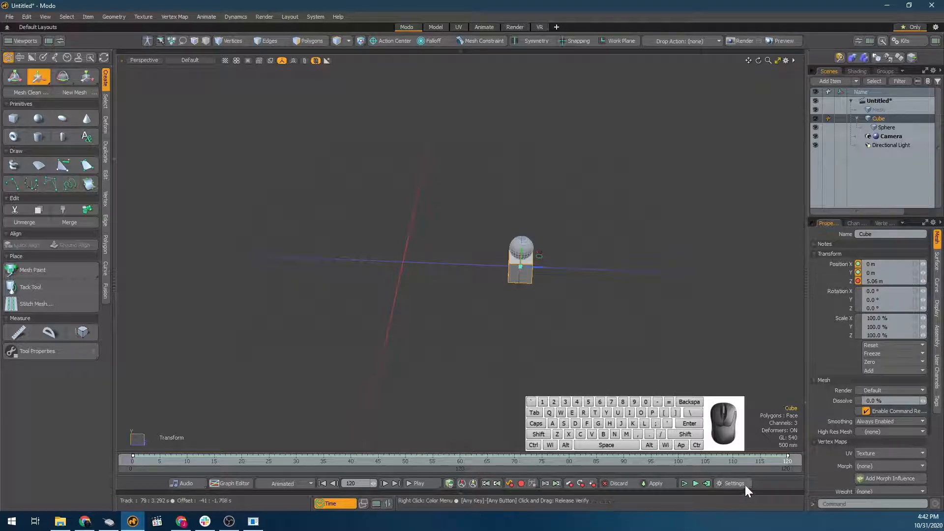
Raise the cube to about 2.12 m in Y at frame 60 and set its Y position to 0 at frame 120
left_click_drag(774, 460, 405, 461)
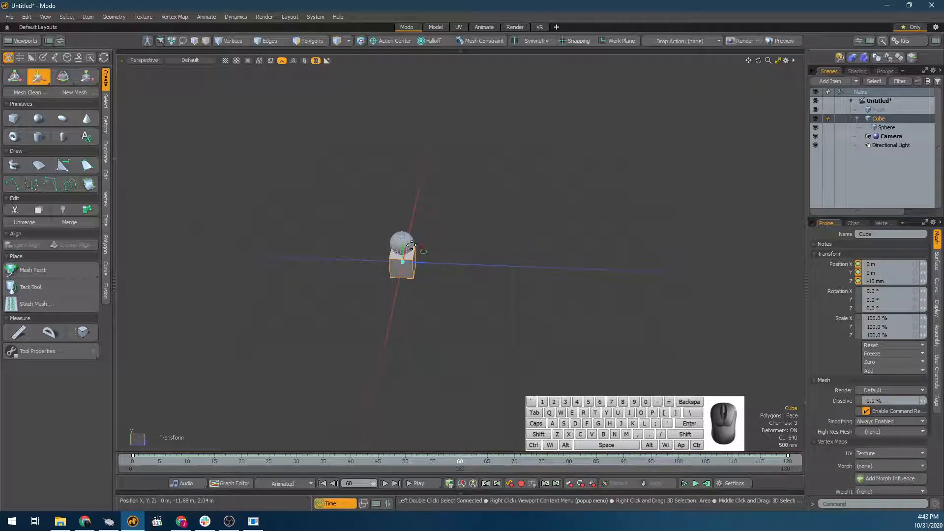
left_click_drag(406, 252, 403, 210)
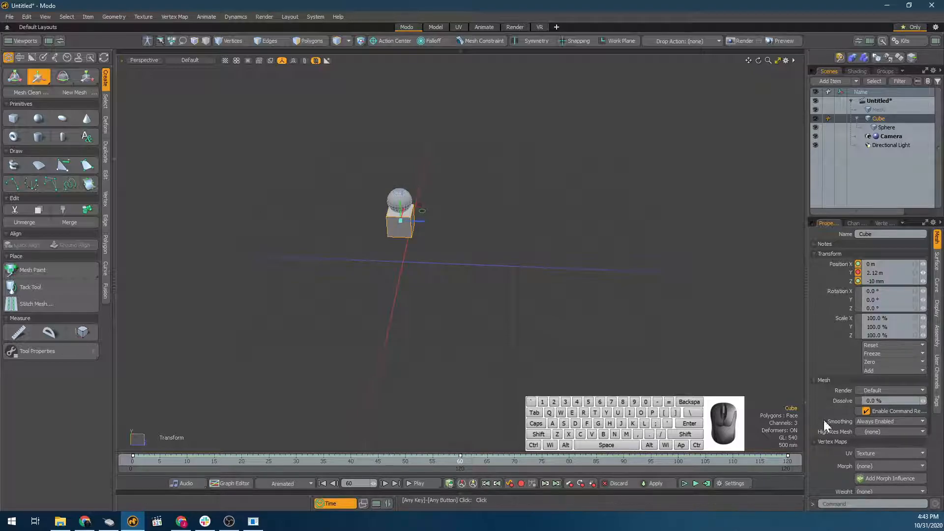
left_click(784, 461)
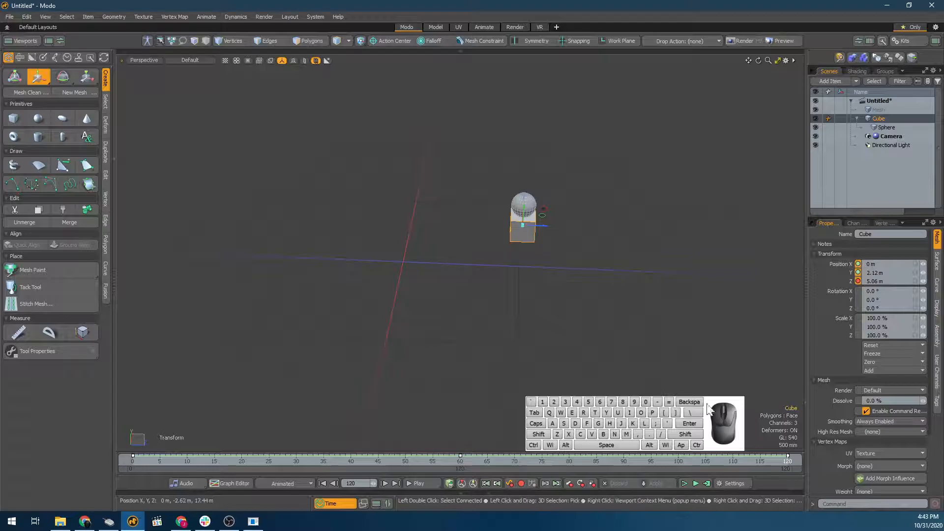
left_click_drag(434, 462, 786, 462)
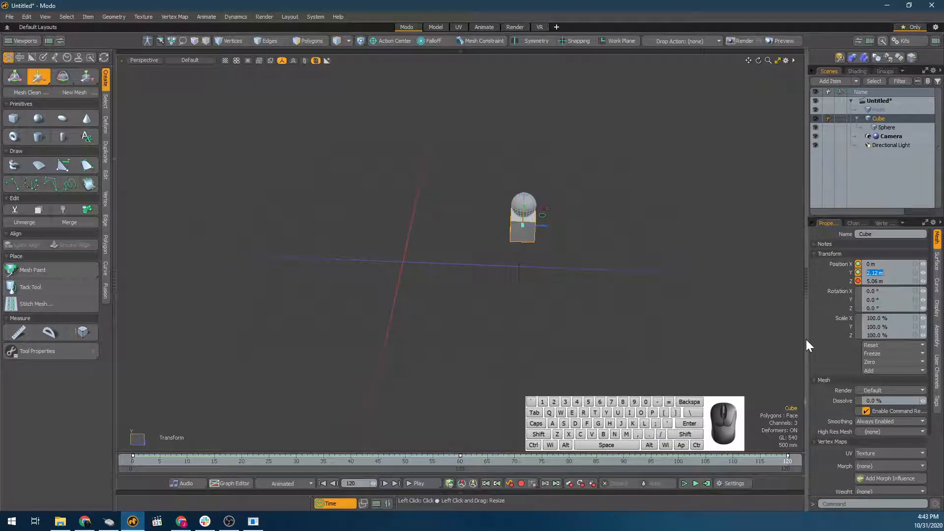
type("0")
key("Return")
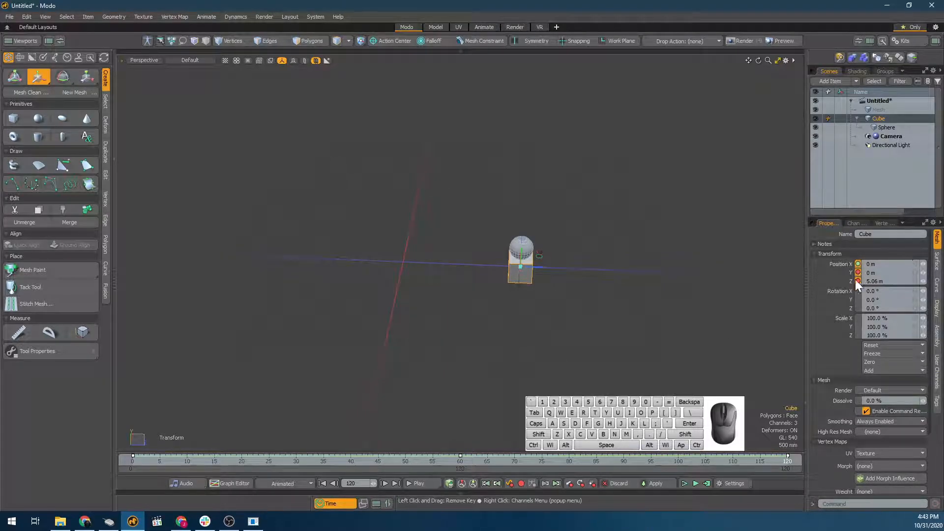
left_click_drag(707, 465, 787, 461)
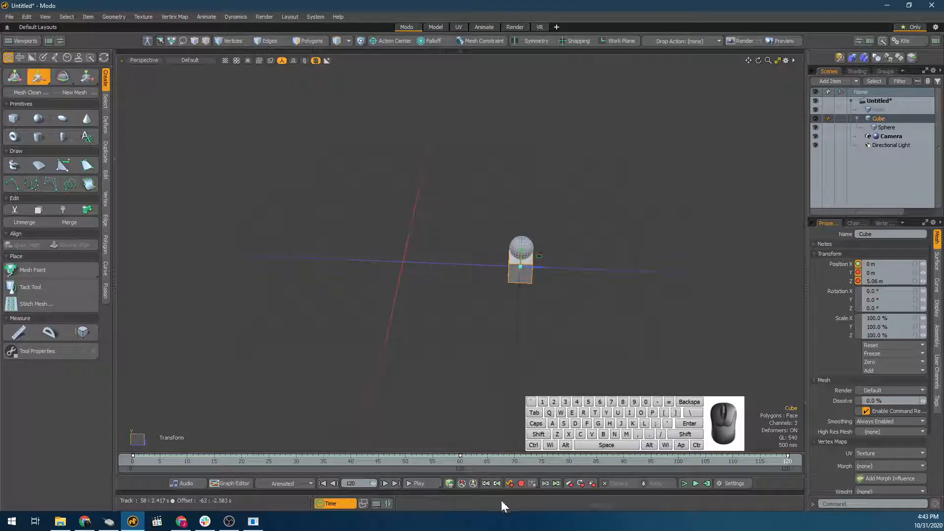
Select the sphere and add a position keyframe for it at frame 40
left_click(459, 461)
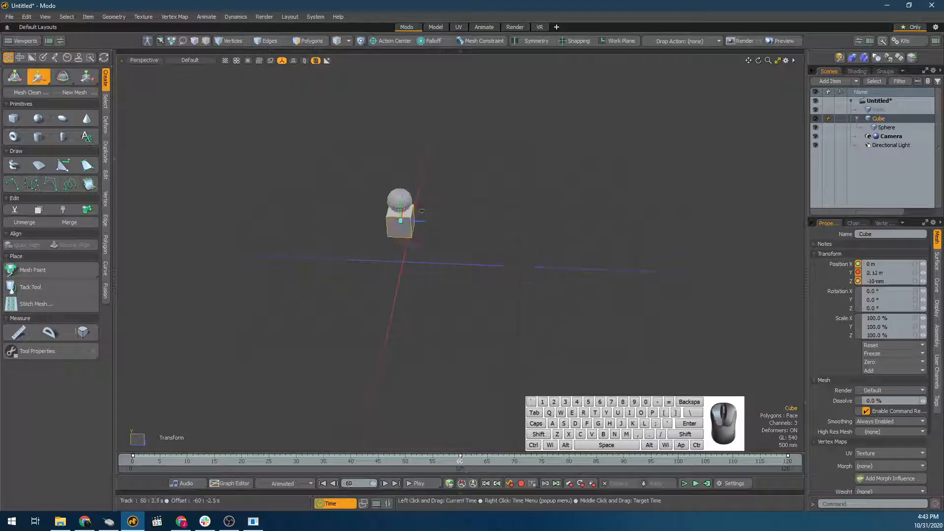
left_click_drag(460, 460, 459, 455)
scroll(261, 162, "up", 3)
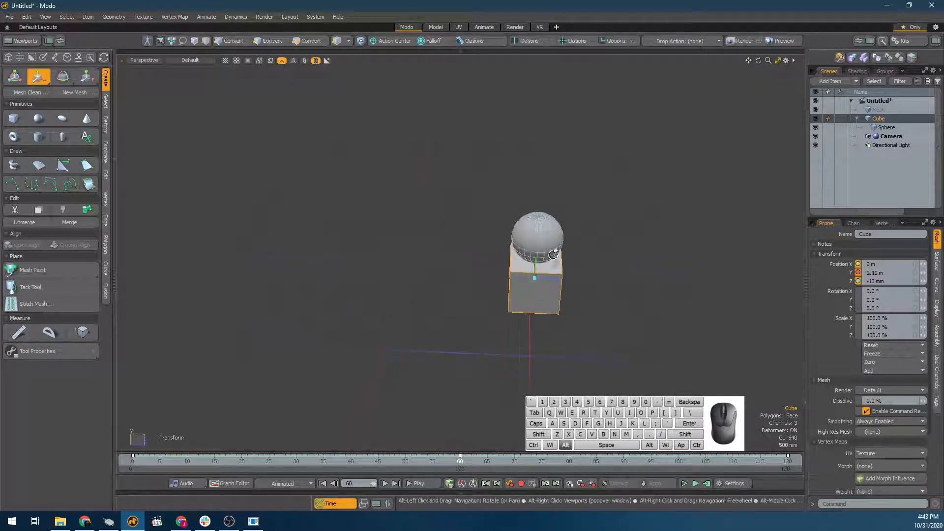
left_click_drag(481, 223, 686, 297, "alt")
key("q")
left_click(515, 210)
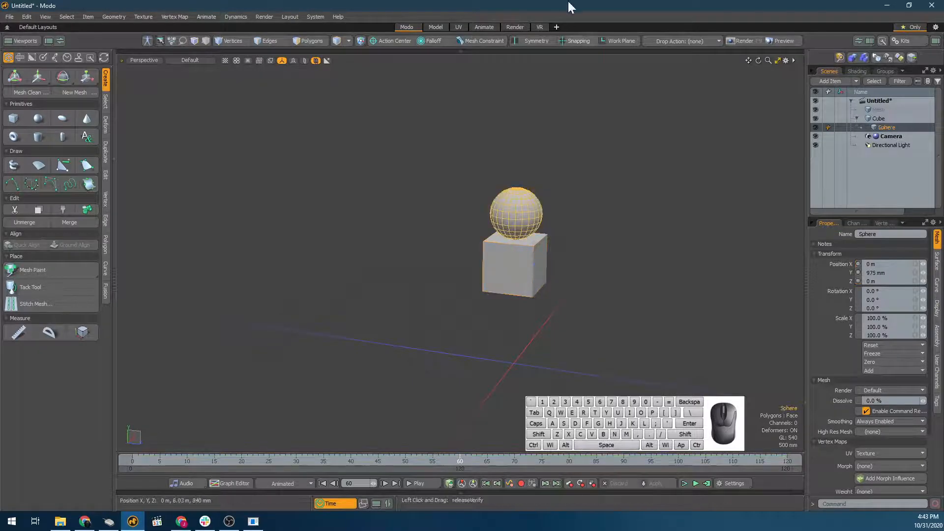
left_click_drag(563, 272, 556, 249, "alt")
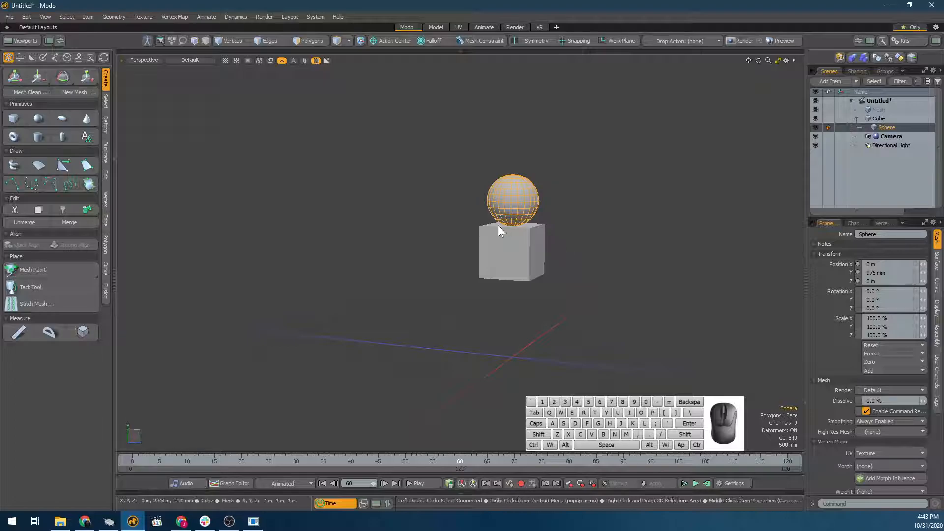
left_click_drag(458, 464, 351, 461)
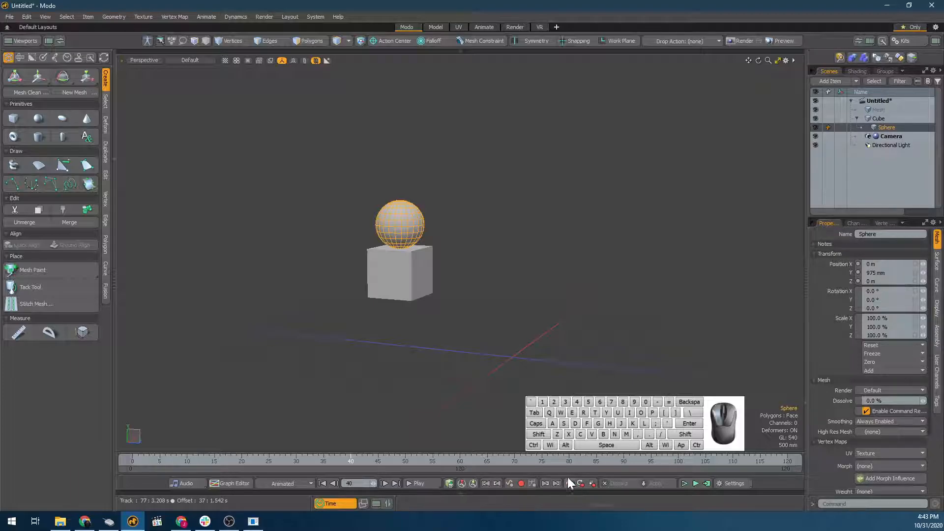
At frame 60, raise the sphere above the cube to about 1.905 m in Y
left_click_drag(419, 461, 459, 459)
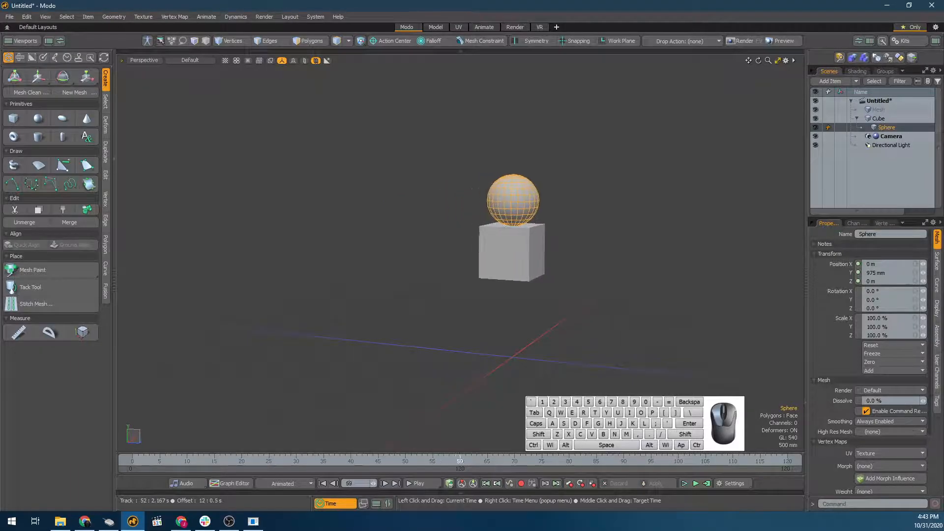
key("w")
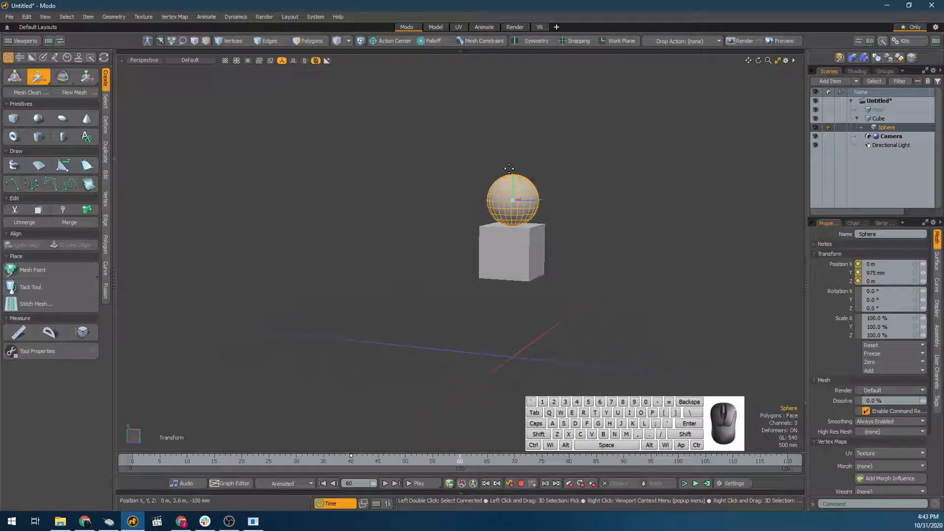
left_click_drag(513, 189, 513, 140)
At frame 80, lower the sphere back onto the cube and set its Y position to 975 mm, matching frame 40
left_click_drag(460, 459, 569, 459)
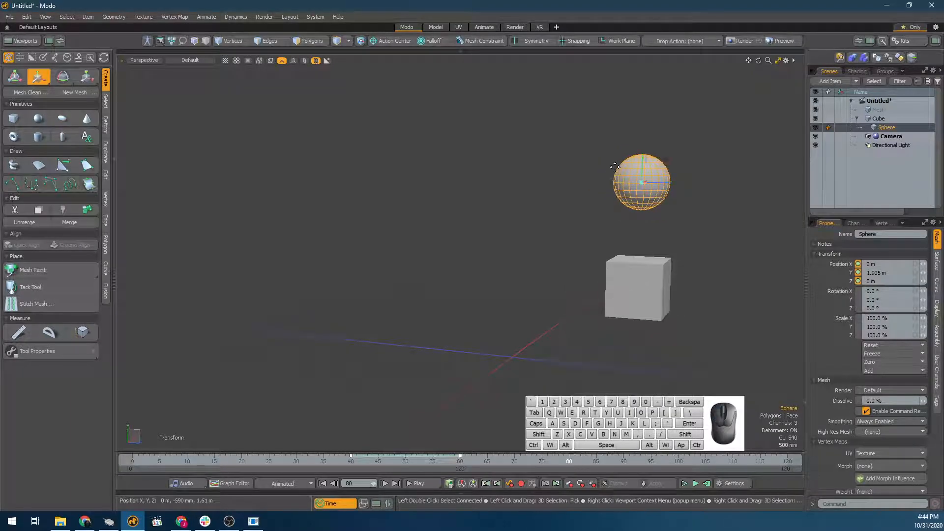
left_click_drag(642, 170, 640, 218)
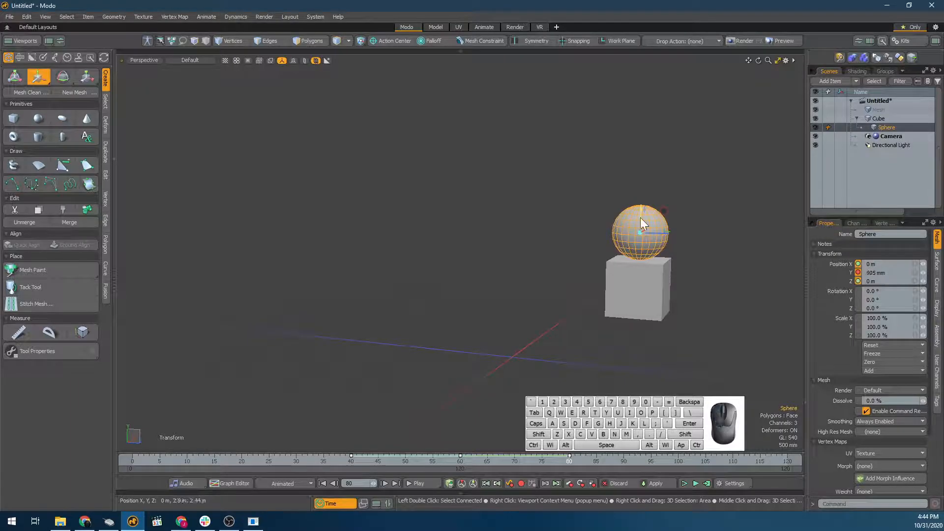
mouse_move(547, 460)
left_mouse_down()
mouse_move(353, 461)
mouse_move(569, 461)
mouse_move(352, 460)
left_mouse_up()
left_click(875, 272)
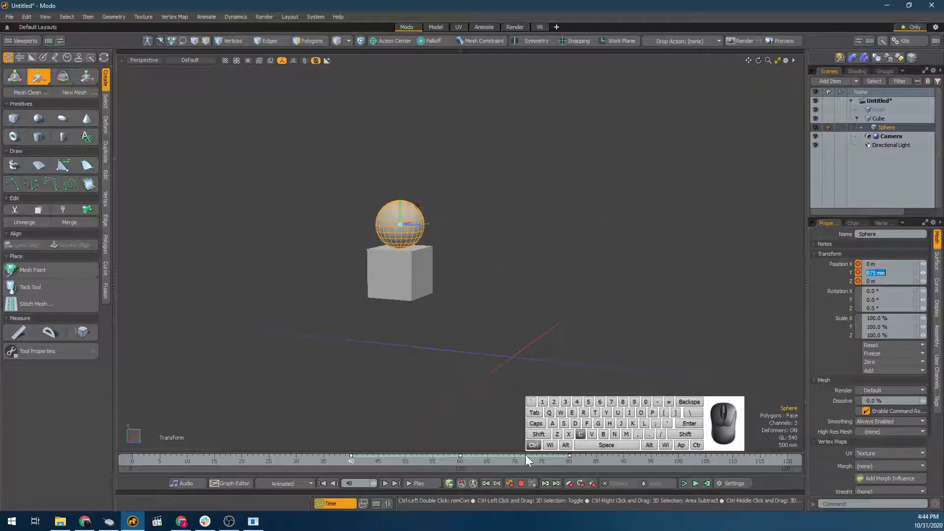
left_click_drag(551, 462, 569, 461)
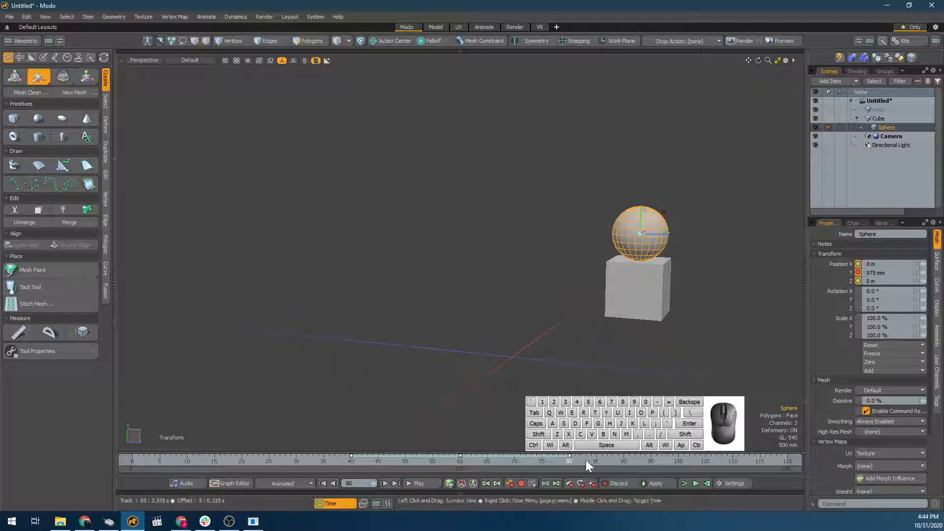
Add scale keyframes for the sphere at frames 50 and 70, keeping it at 100% scale
left_click_drag(567, 458, 405, 460)
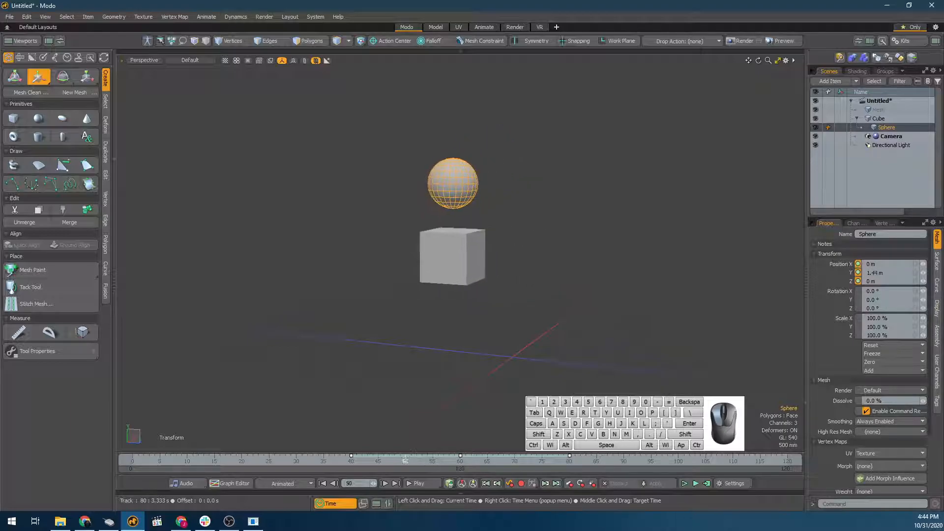
left_click(593, 483)
left_click(514, 460)
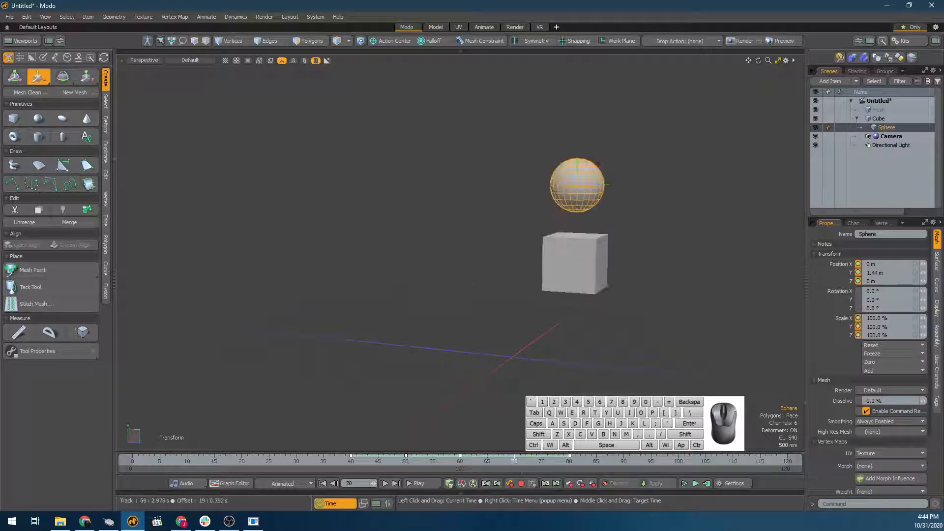
left_click(590, 481)
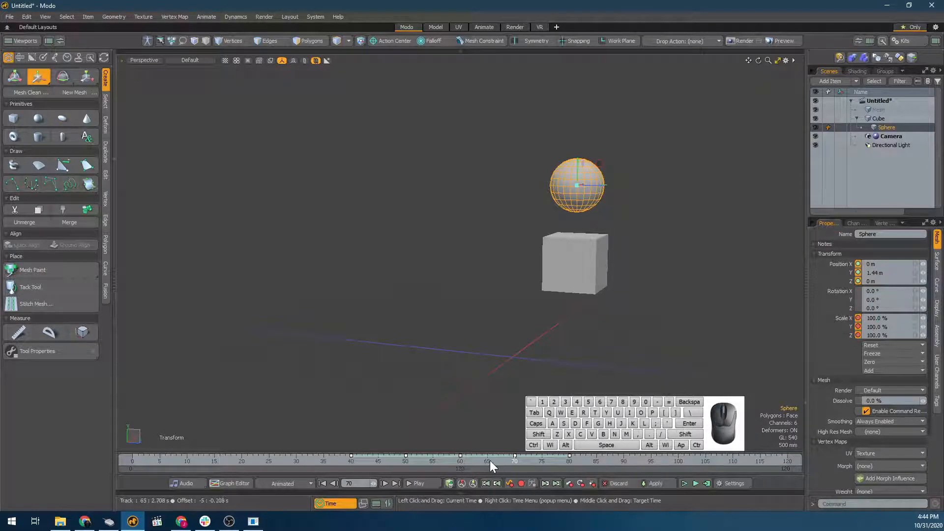
Scale the sphere uniformly to about 213.5% at frame 60 and scrub the animation back to frame 0
left_click(460, 461)
key("r")
key("e")
key("r")
left_click_drag(513, 152, 575, 148)
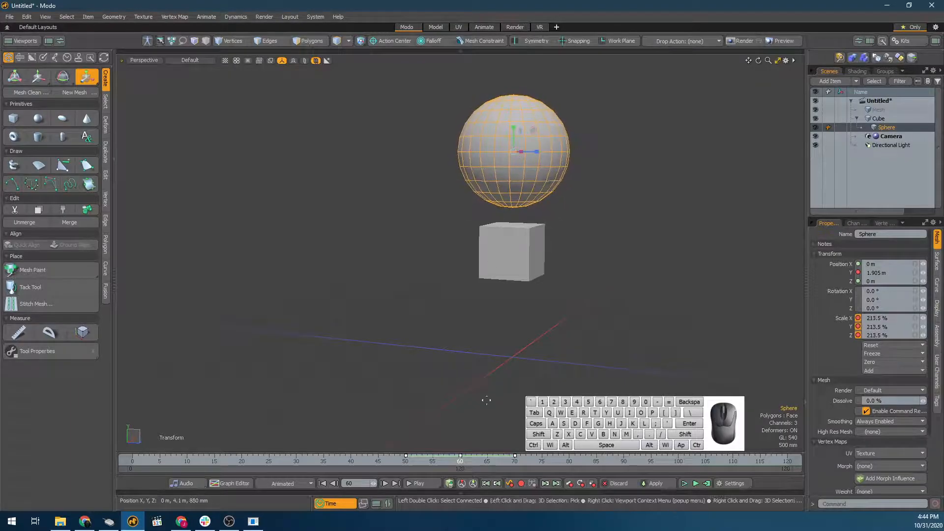
mouse_move(438, 461)
left_mouse_down()
mouse_move(182, 460)
mouse_move(747, 460)
mouse_move(133, 460)
left_mouse_up()
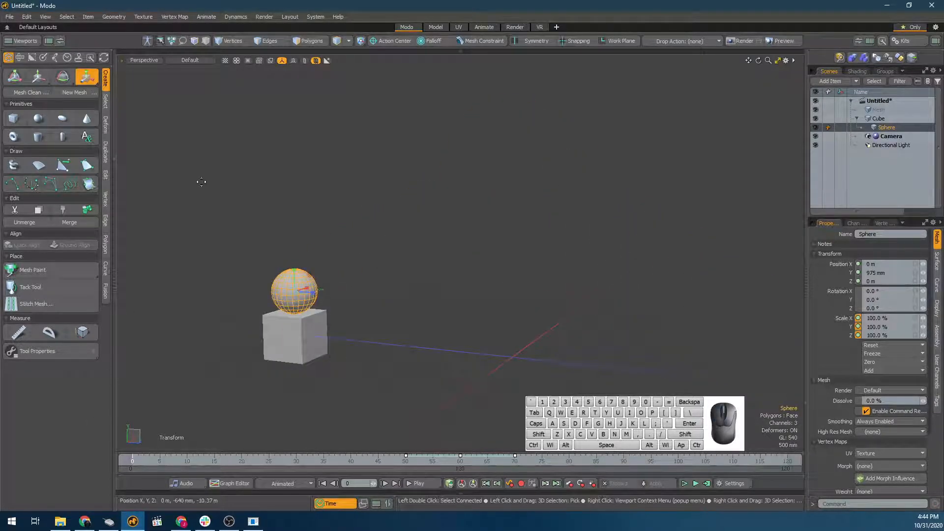
Reselect the sphere and compare its timeline keyframes with no transform tool and with the Rotate, Scale and Move tools active
left_click(633, 198)
key("w")
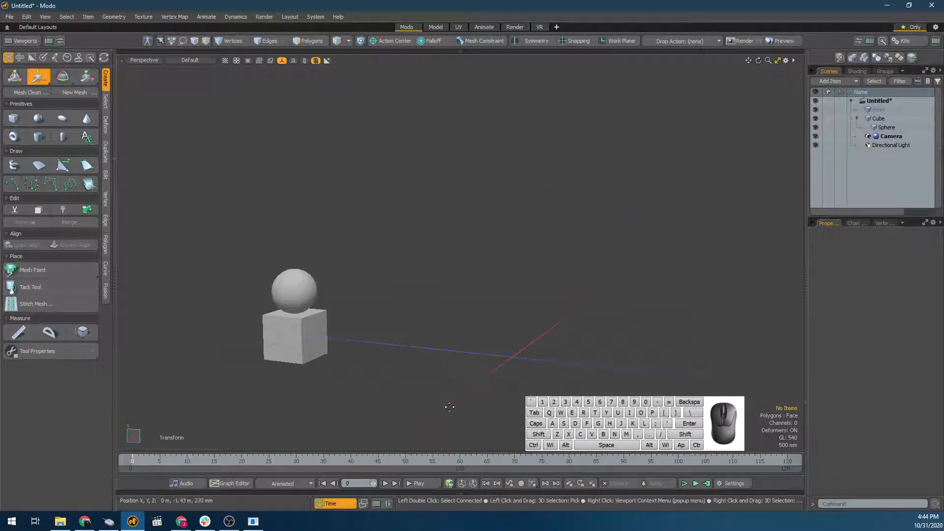
key("space")
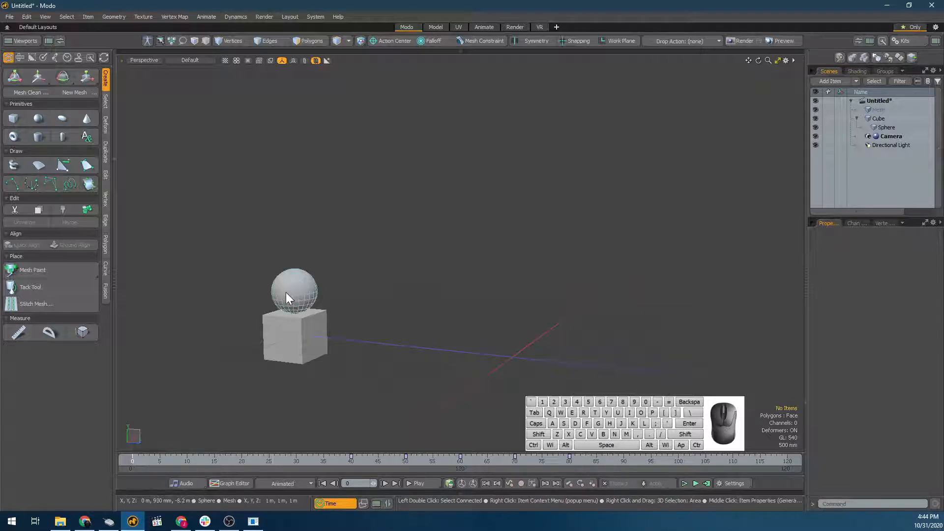
left_click(291, 294)
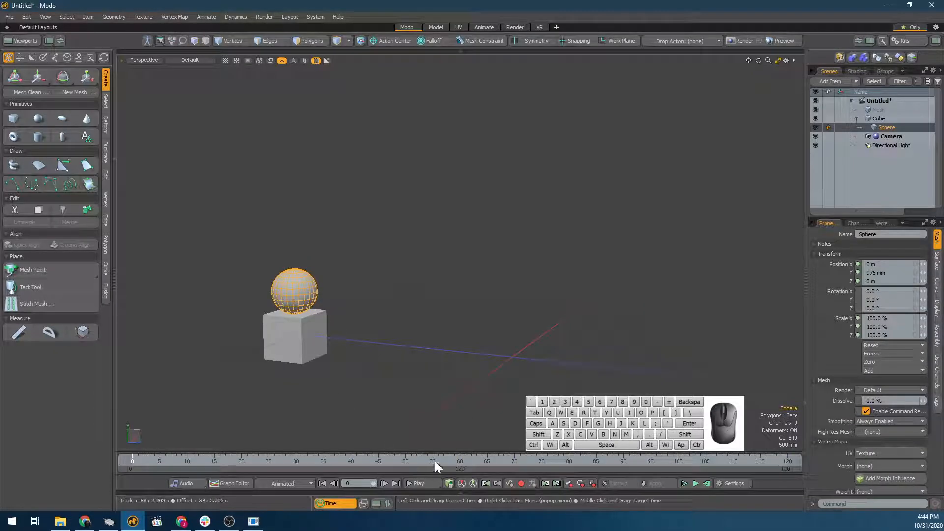
key("e")
key("r")
key("w")
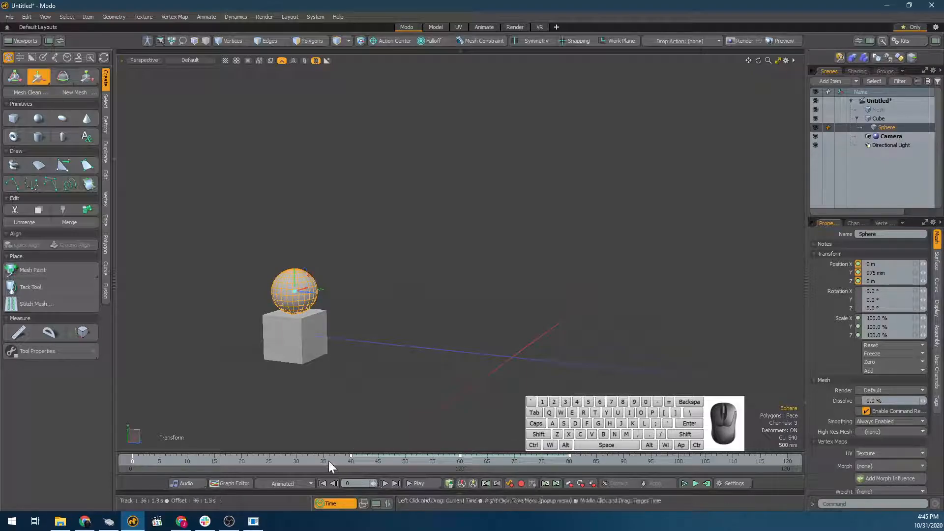
Scrub the animation from frame 0 to frame 120 to review the combined motion of the cube and sphere
left_click_drag(328, 461, 132, 461)
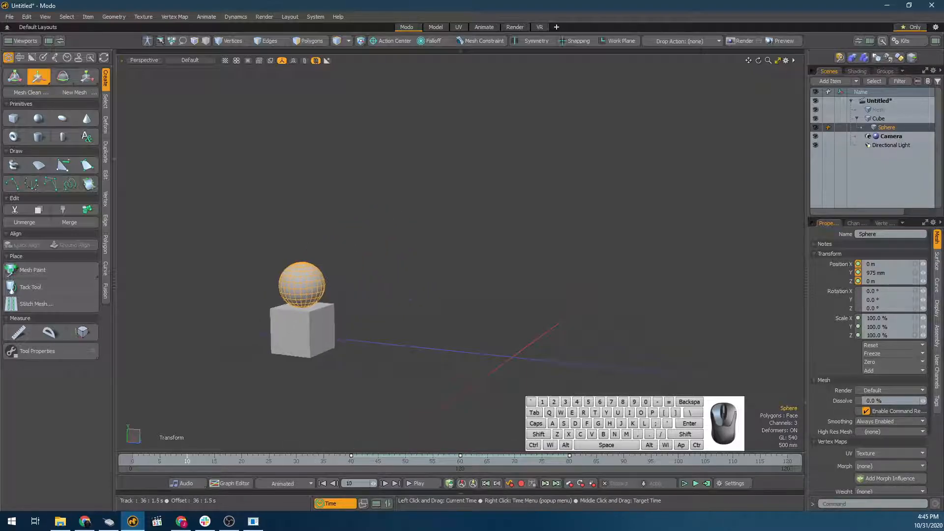
left_click(416, 461)
left_click_drag(416, 461, 820, 446)
key("space")
left_click(780, 372)
left_click_drag(327, 312, 391, 328, "alt")
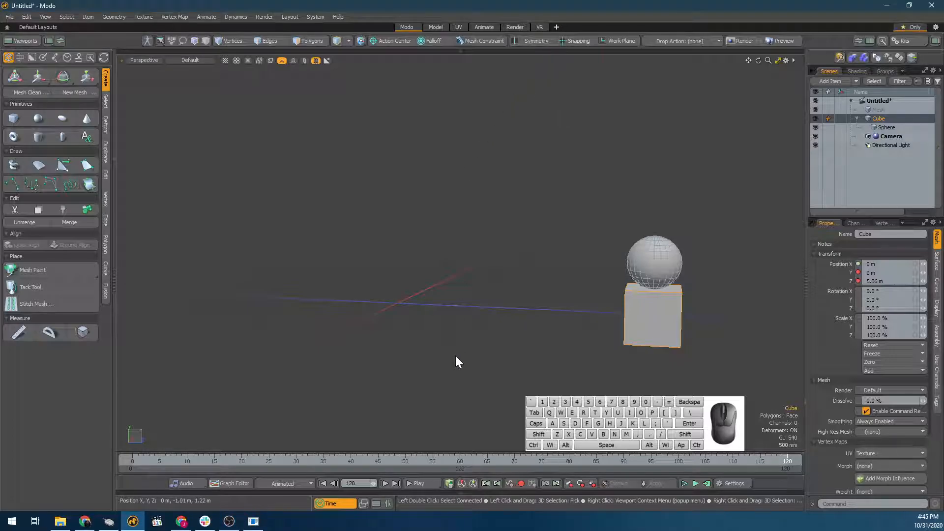
Clear the selection and close the scene without saving its changes
left_click(442, 350)
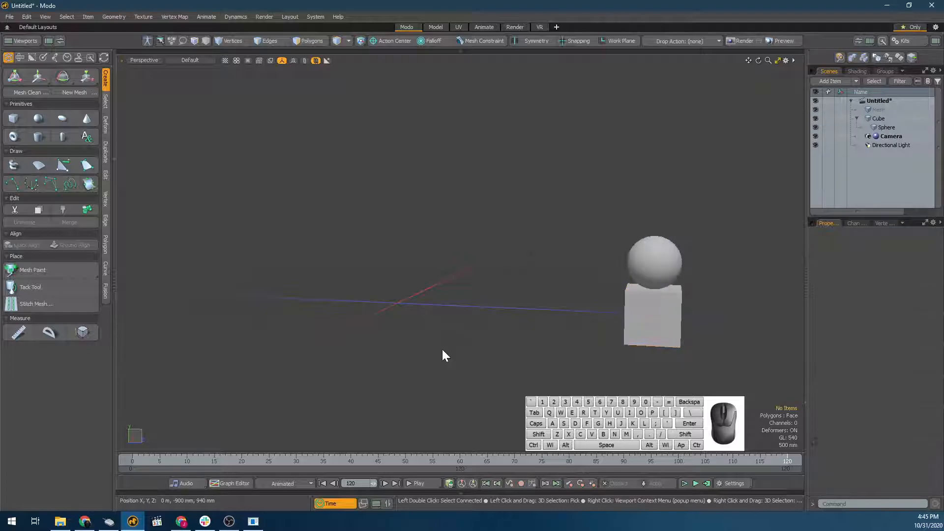
key("ctrl+w")
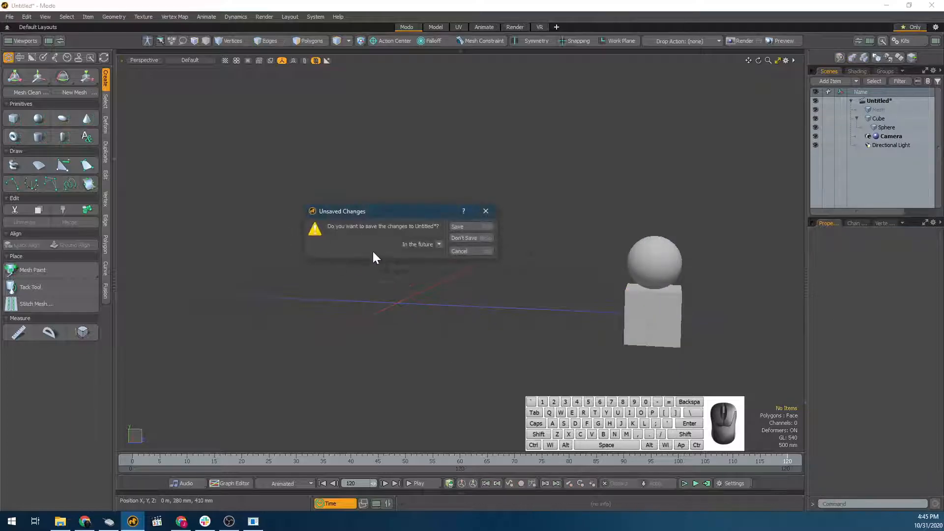
left_click(460, 241)
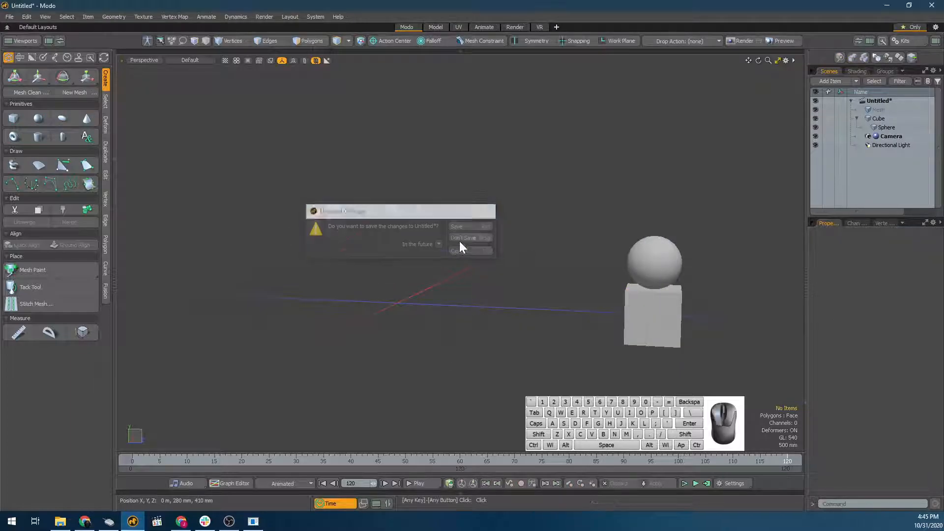
Add a unit cube at the origin of the empty scene and frame it in the viewport
left_click(13, 119)
key("q")
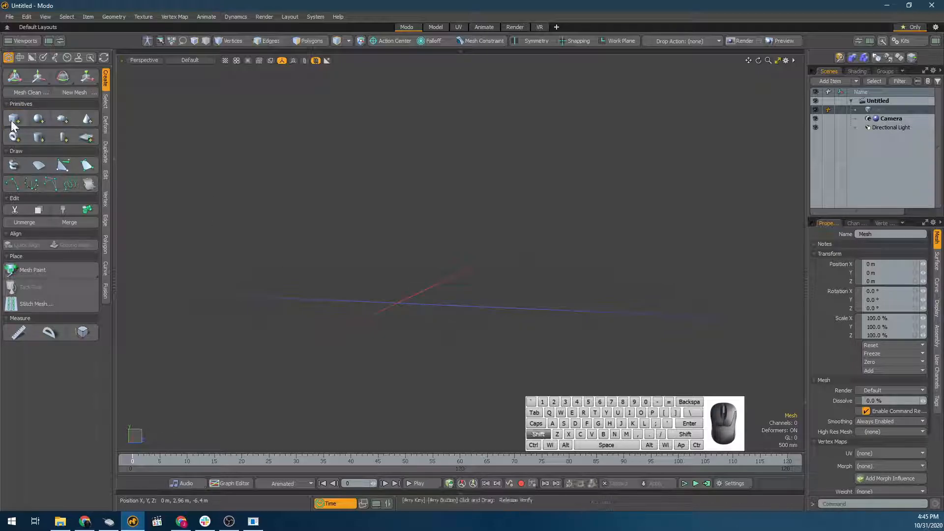
left_click(13, 122, "shift")
key("shift+a")
scroll(381, 292, "down", 5, "alt")
left_click_drag(397, 261, 419, 240, "alt")
Try the move, rotate and scale tools on the cube item, undo the tests, and leave the cube scaled uniformly to 91.5%
key("w")
key("e")
key("r")
key("e")
key("ctrl+z")
key("ctrl+z")
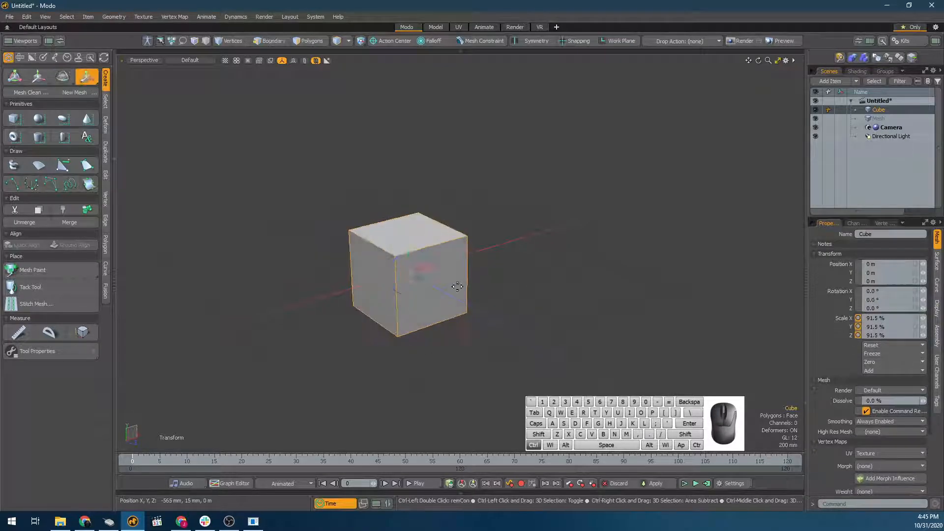
key("space")
left_click_drag(362, 284, 390, 263, "alt")
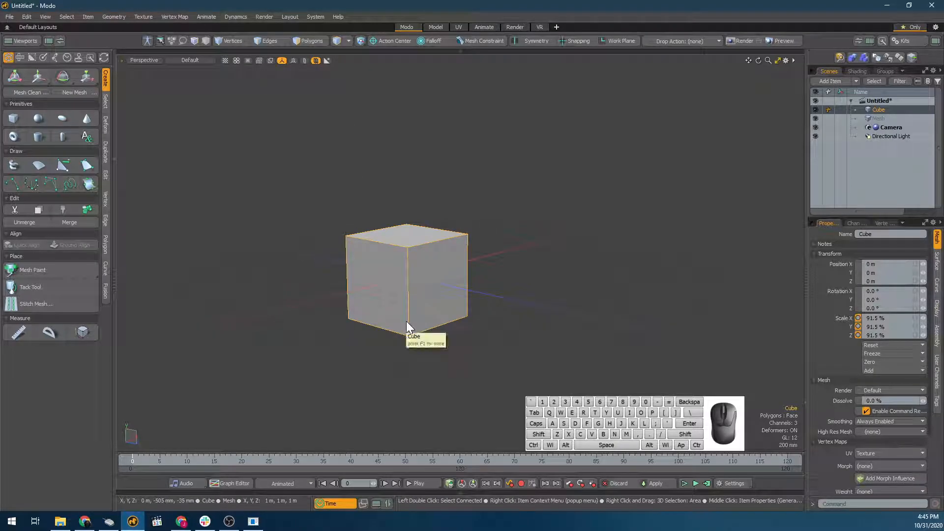
Select all the cube's polygons, raise them about 455 mm so the cube sits on the ground, and return to item selection
key("3")
double_click(406, 277)
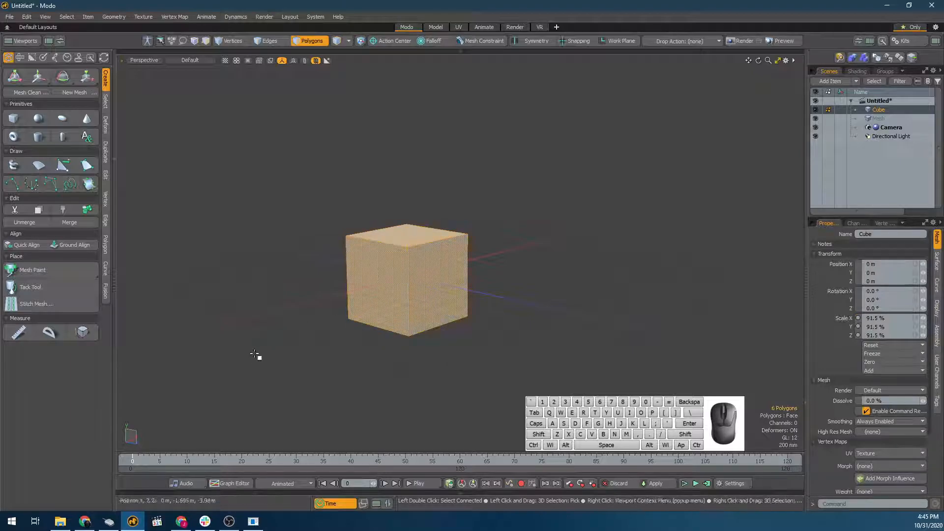
key("w")
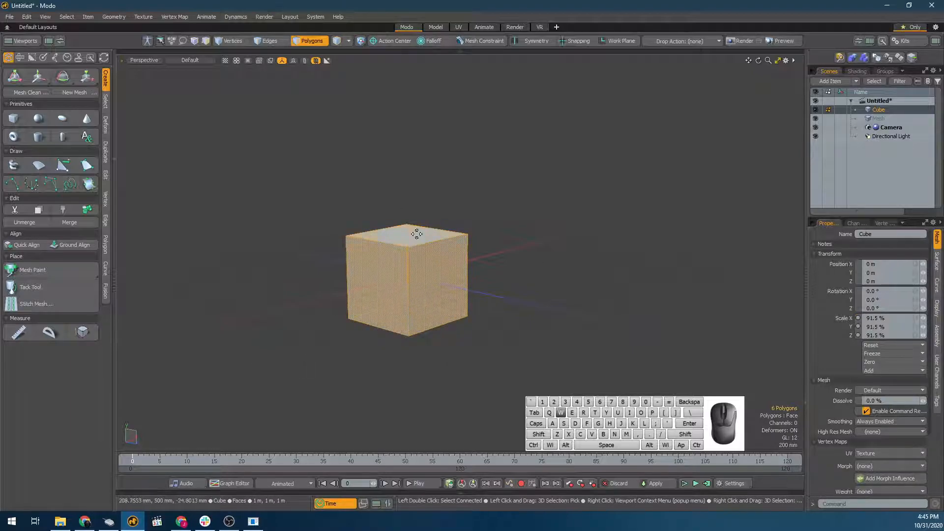
left_click_drag(411, 262, 375, 244)
key("space")
left_click(311, 215)
left_click_drag(312, 215, 315, 261, "alt")
key("e")
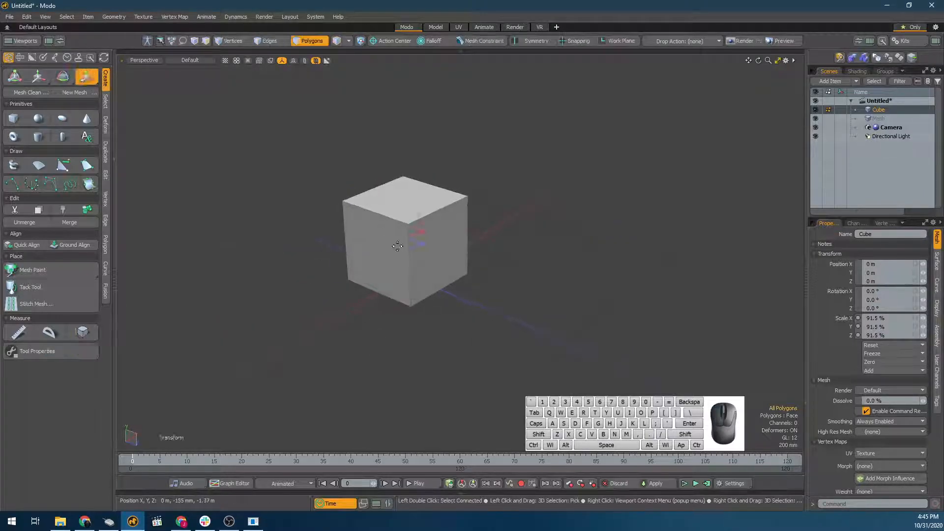
key("space")
key("5")
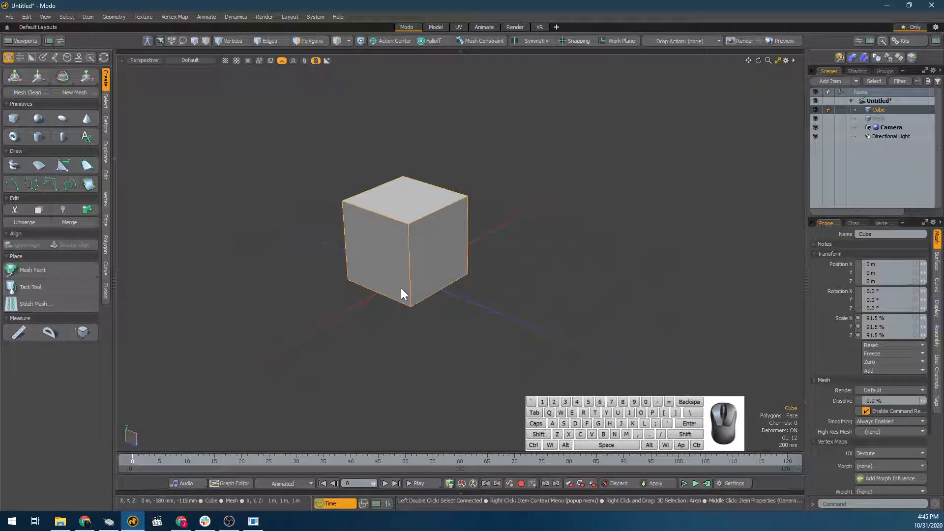
Try rotating and scaling the cube item about the center at its base, and undo each test
key("e")
key("r")
left_click_drag(409, 277, 334, 277)
key("ctrl+z")
left_click_drag(418, 271, 426, 254, "alt")
key("ctrl+z")
key("e")
key("ctrl+z")
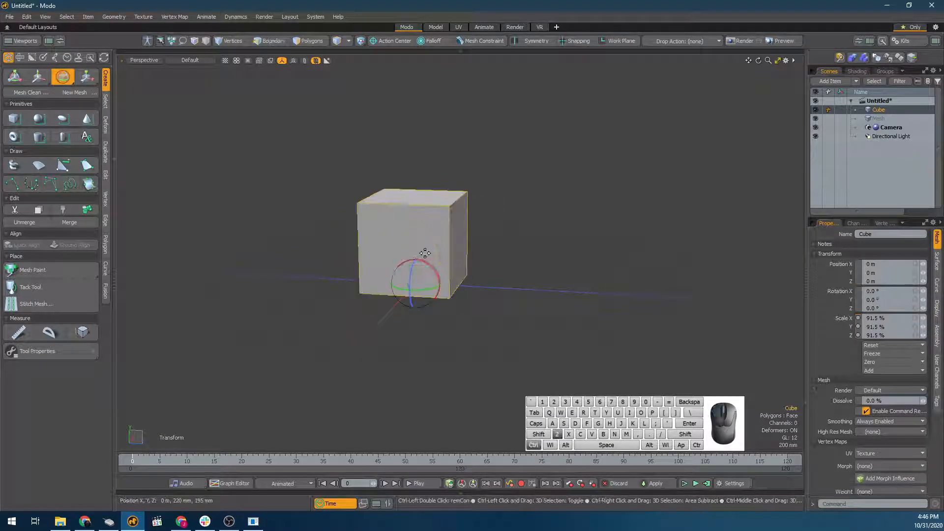
key("space")
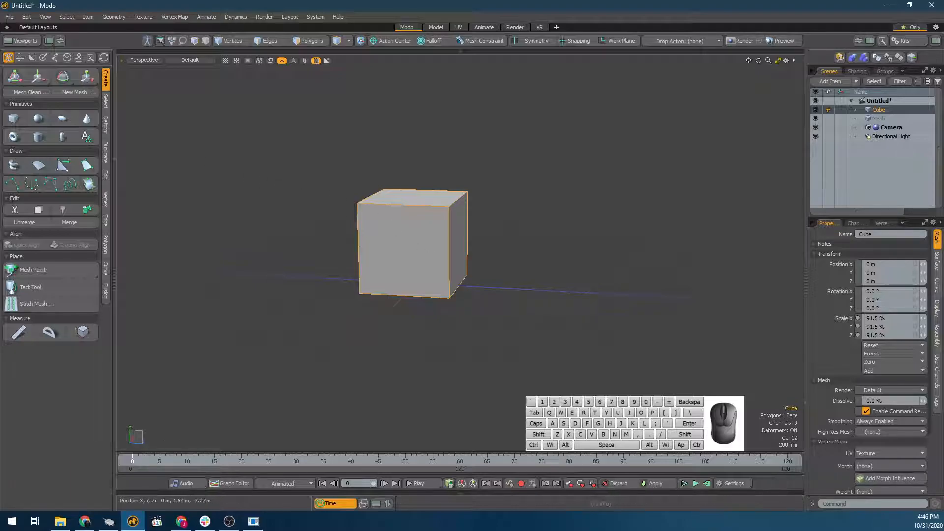
Move the cube's center to the Center of its bounding box
left_click(21, 17)
mouse_move(60, 176)
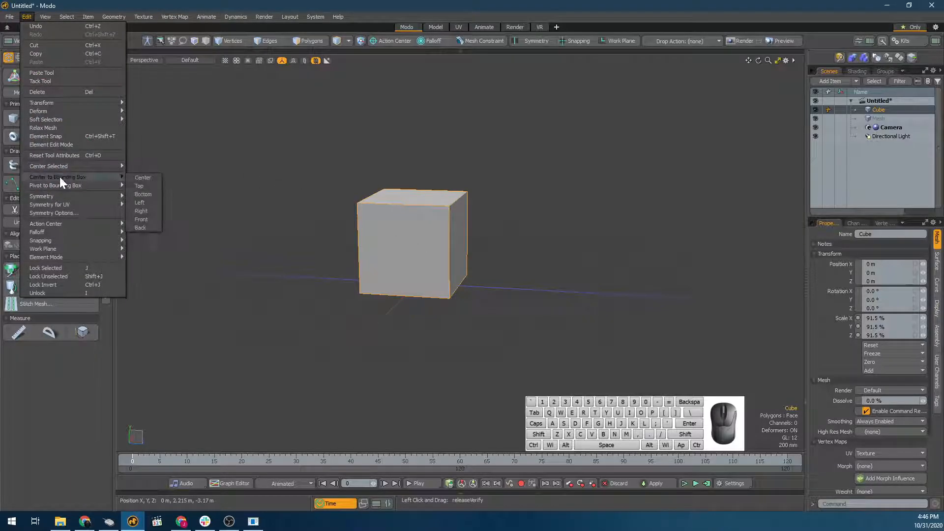
left_click(149, 176)
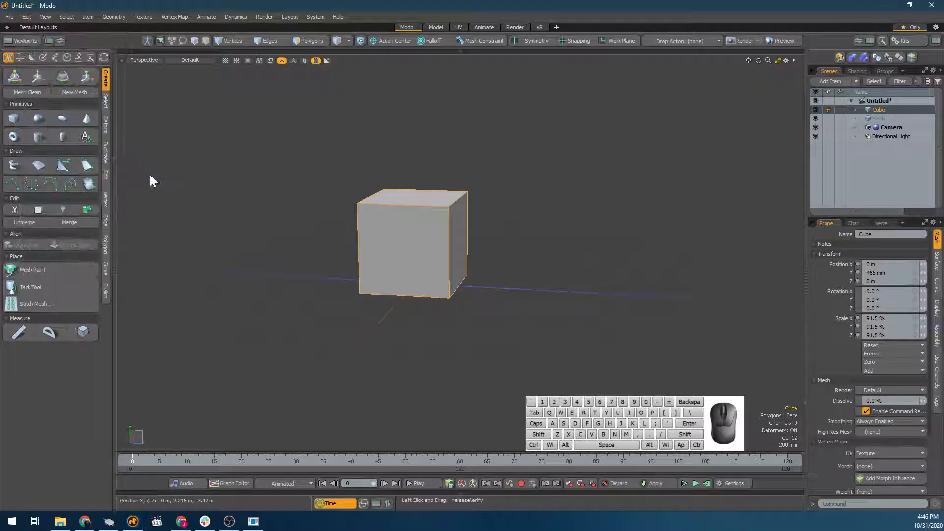
Reselect the cube and examine its rotate and scale handles at the middle of the geometry from several angles
left_click(491, 287)
left_click(426, 245)
key("e")
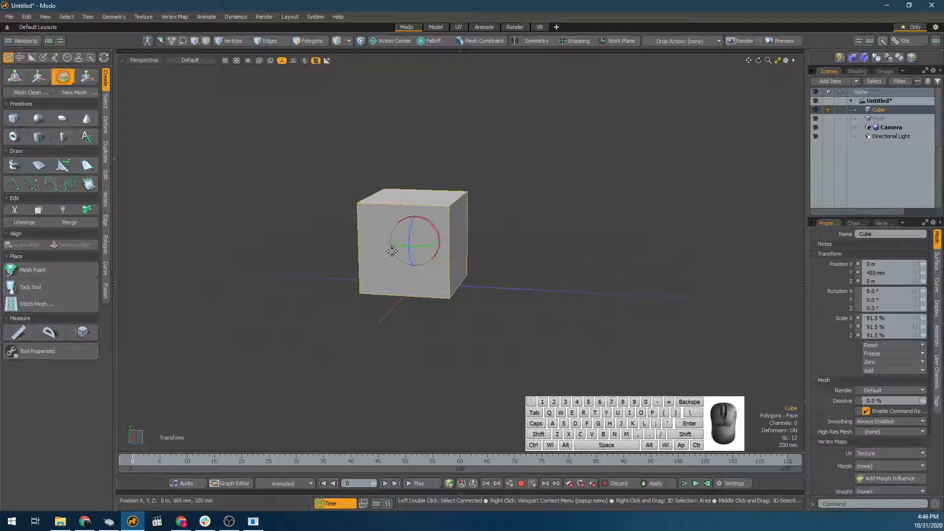
key("r")
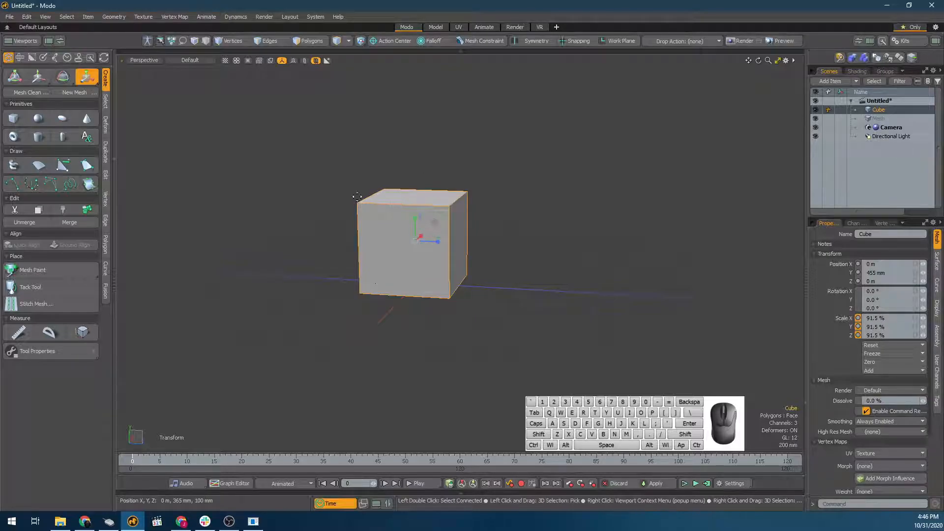
scroll(418, 229, "up", 3)
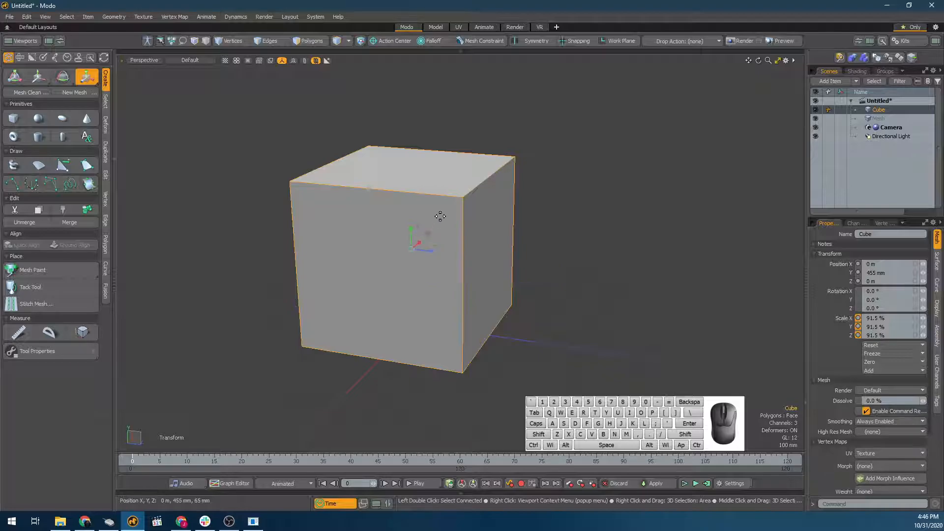
key("q")
scroll(394, 221, "down", 3)
mouse_move(386, 227)
left_mouse_down("alt")
mouse_move(387, 240)
mouse_move(385, 211)
mouse_move(382, 226)
left_mouse_up("alt")
scroll(330, 227, "up", 3, "alt")
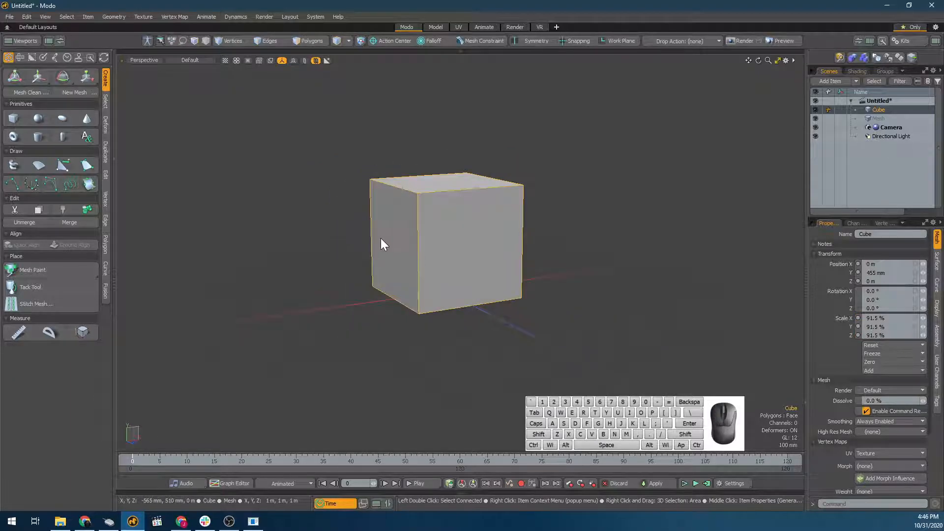
Move the cube's center to the Right side of its bounding box
left_click(25, 16)
mouse_move(53, 178)
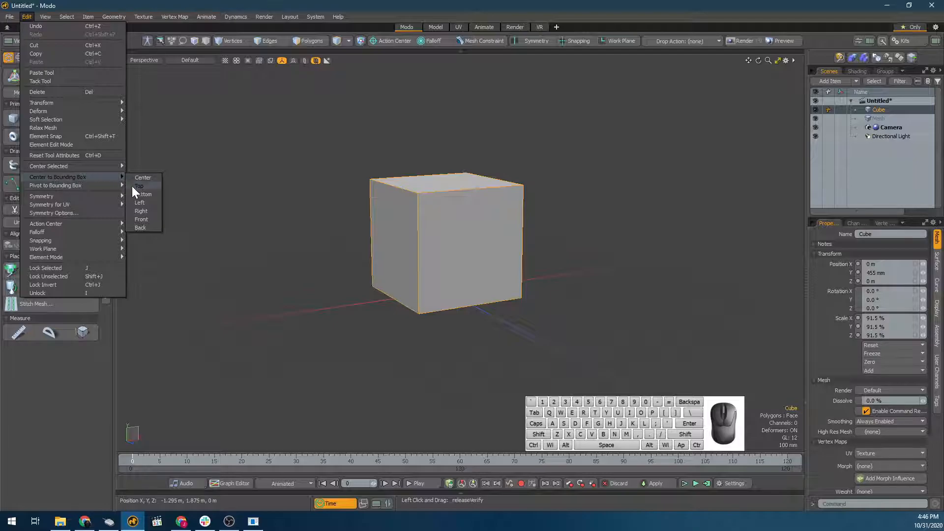
left_click(139, 208)
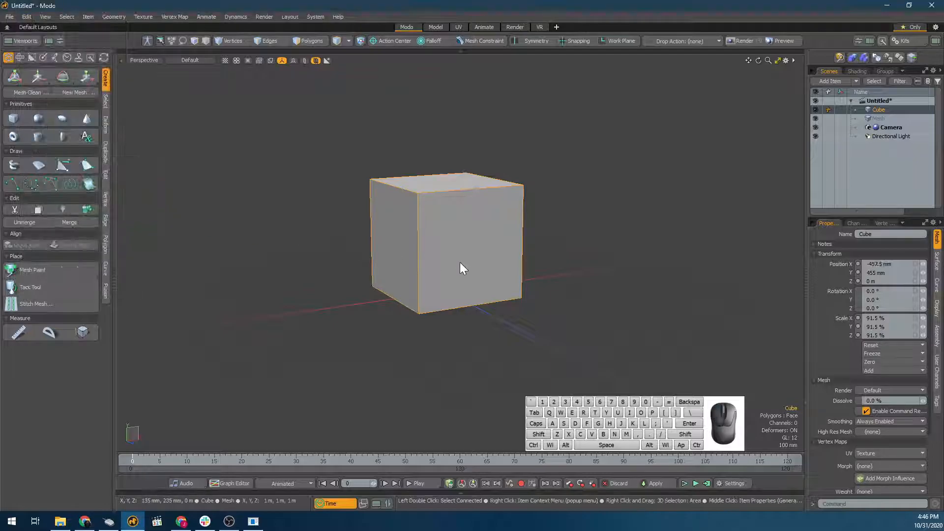
Check where the rotate and scale handles sit on the cube's side face
key("e")
key("q")
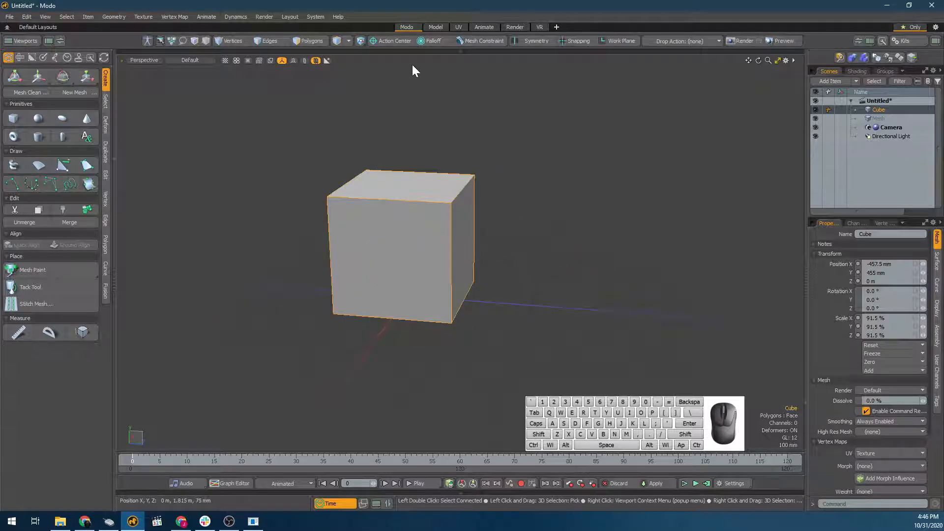
key("r")
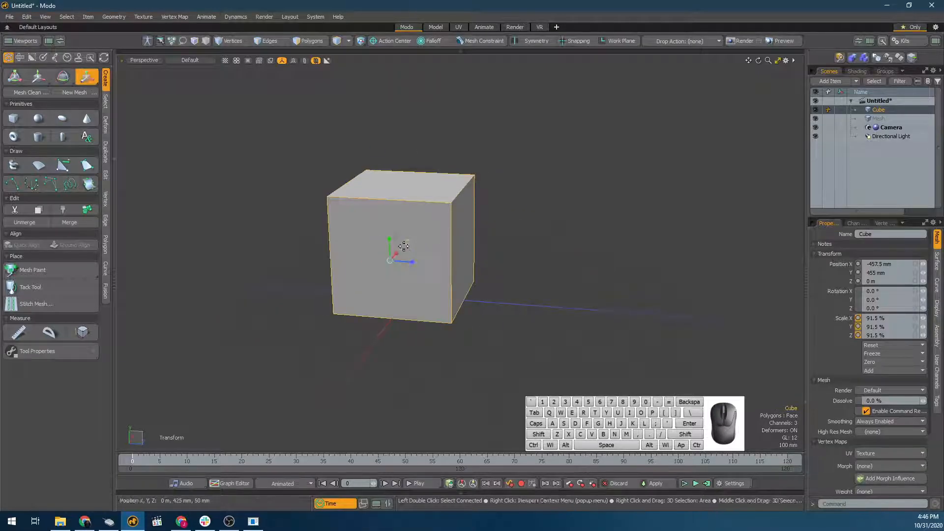
mouse_move(373, 254)
left_mouse_down("alt")
mouse_move(402, 238)
mouse_move(391, 251)
left_mouse_up("alt")
key("q")
left_click_drag(456, 254, 415, 289, "alt")
Scale the cube uniformly to 96.075% about its side center, and undo the last rotation test
key("e")
key("r")
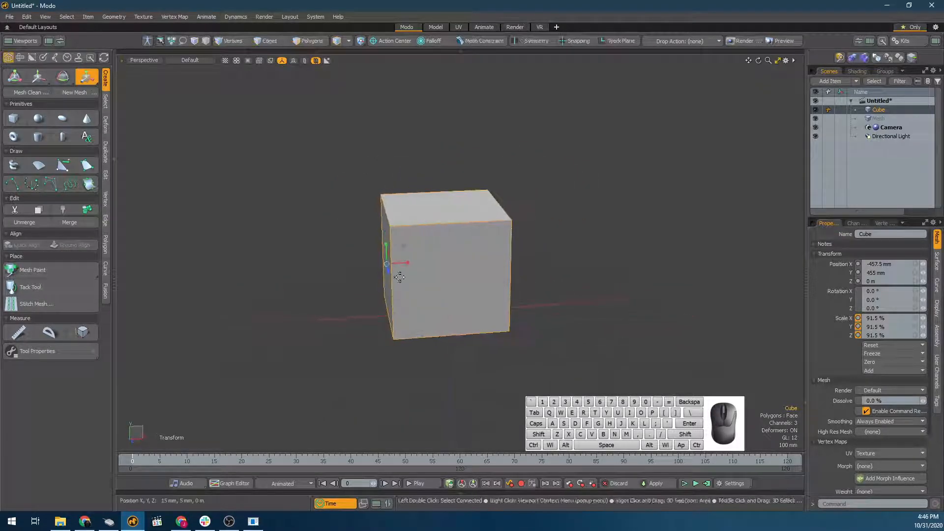
left_click_drag(381, 260, 361, 267, "alt")
key("e")
key("ctrl+z")
left_click_drag(426, 271, 426, 250, "alt")
key("space")
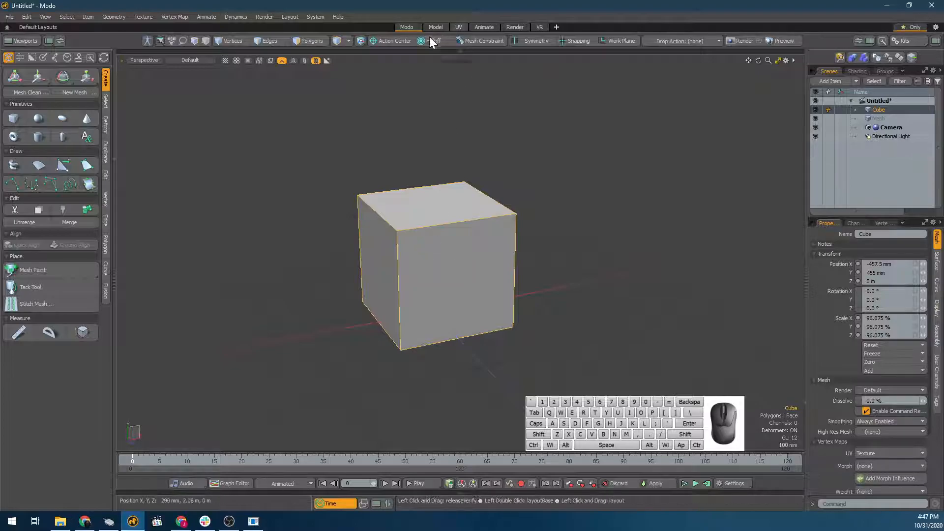
Switch to center selection mode to display the cube's center point on its side face
left_click(361, 42)
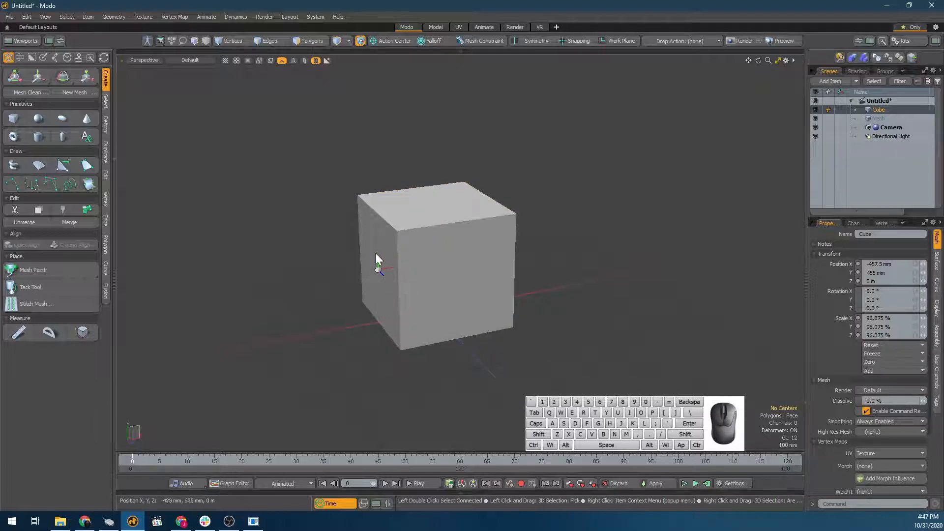
scroll(381, 258, "up", 2)
left_click_drag(376, 268, 396, 285, "alt")
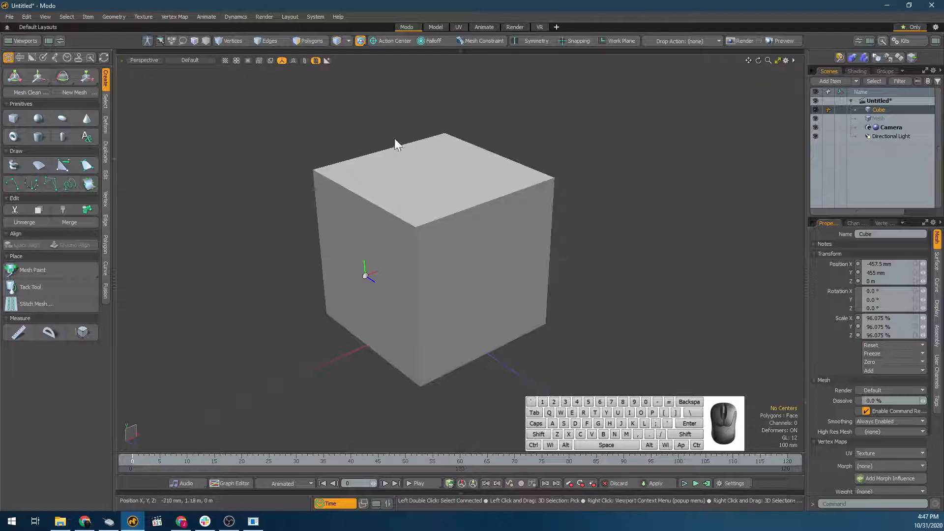
Toggle between center and item selection several times to compare the two modes, ending in center selection
left_click(361, 41)
left_click(360, 41)
left_click(361, 41)
left_click(361, 42)
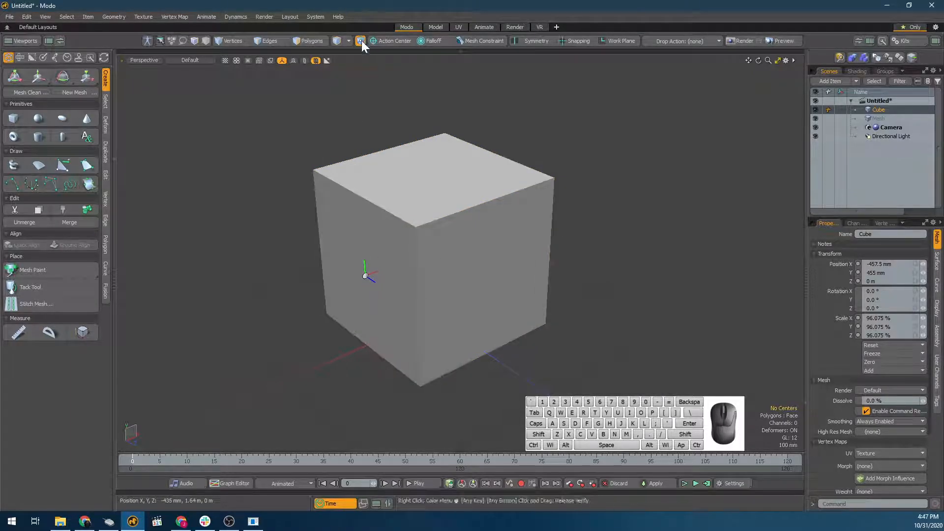
left_click(415, 246)
key("space")
left_click(415, 247)
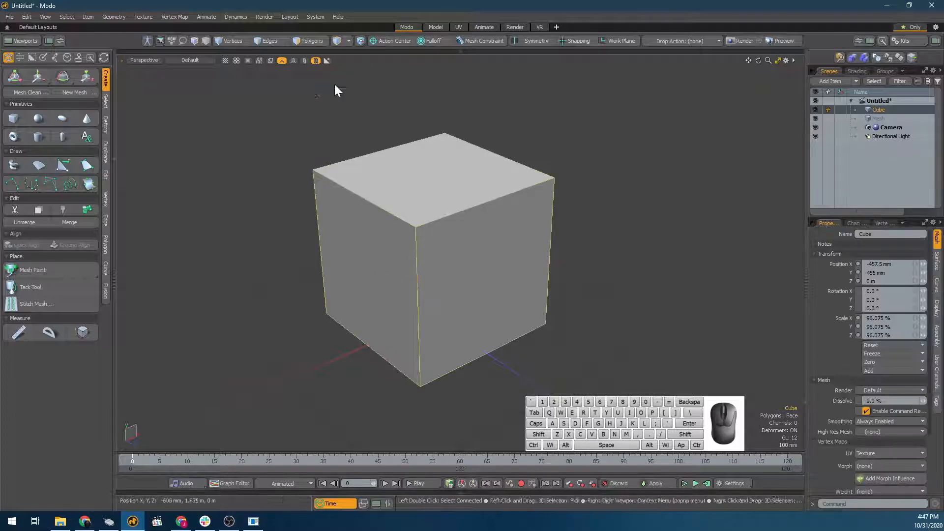
left_click(359, 43)
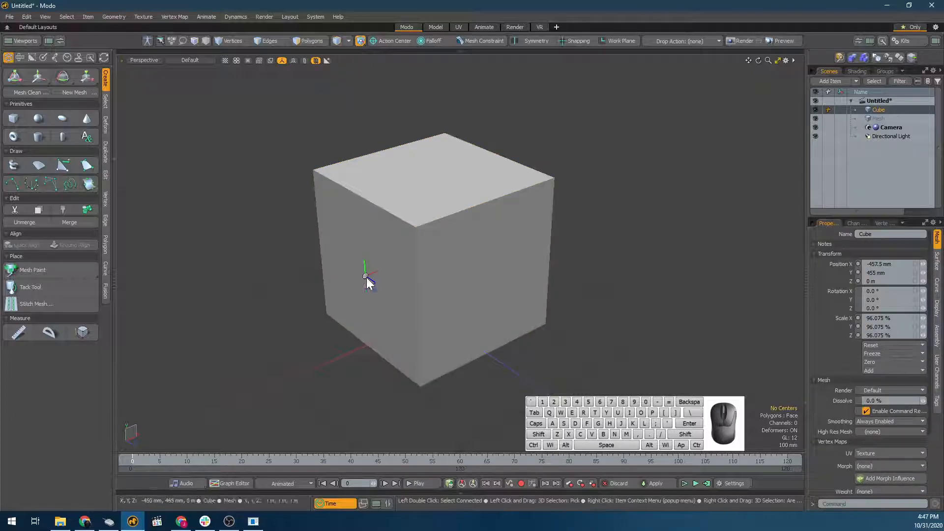
Move the cube's center up to the top edge at about Y 930 mm, Z 85 mm, and enable Snapping
key("w")
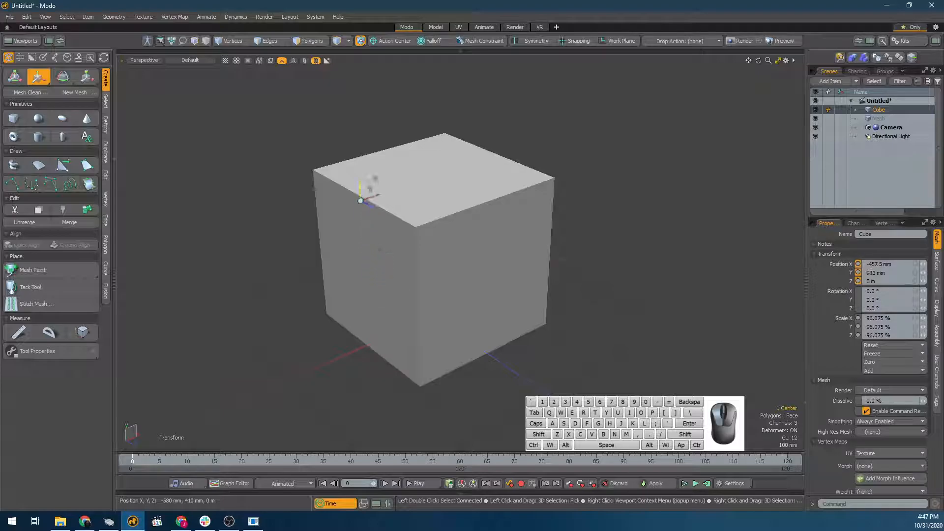
left_click_drag(378, 211, 490, 286)
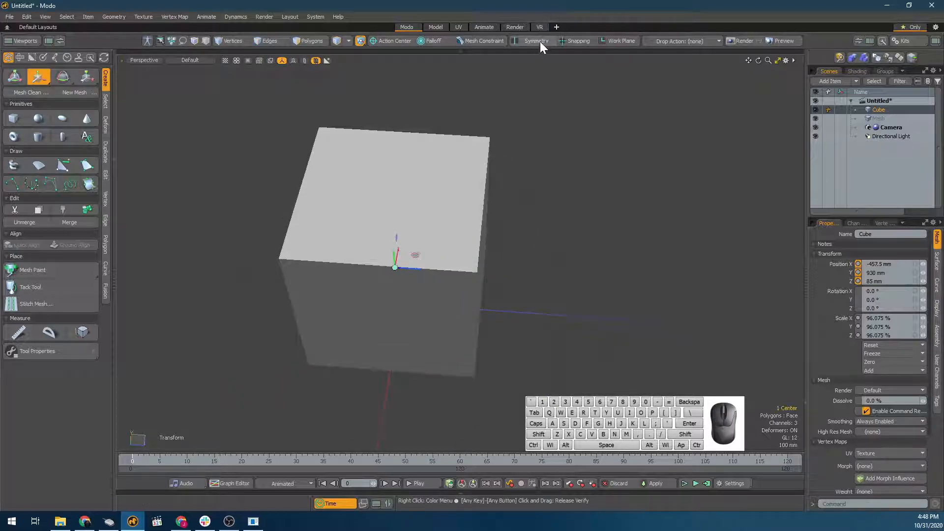
left_click(575, 40)
left_click(579, 40, "alt")
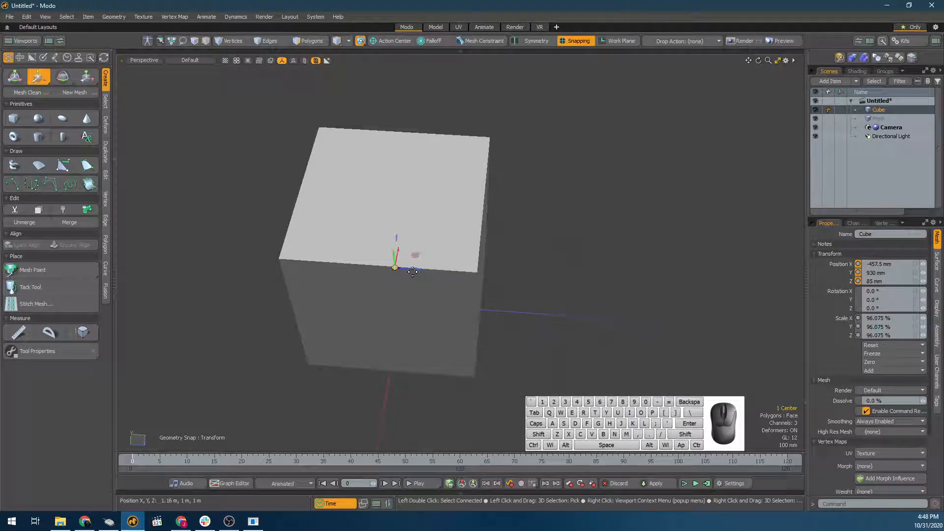
Snap the cube's center onto the top corner at X -457.5 mm, Y 935.375 mm, Z 480.375 mm
left_click_drag(412, 271, 494, 269)
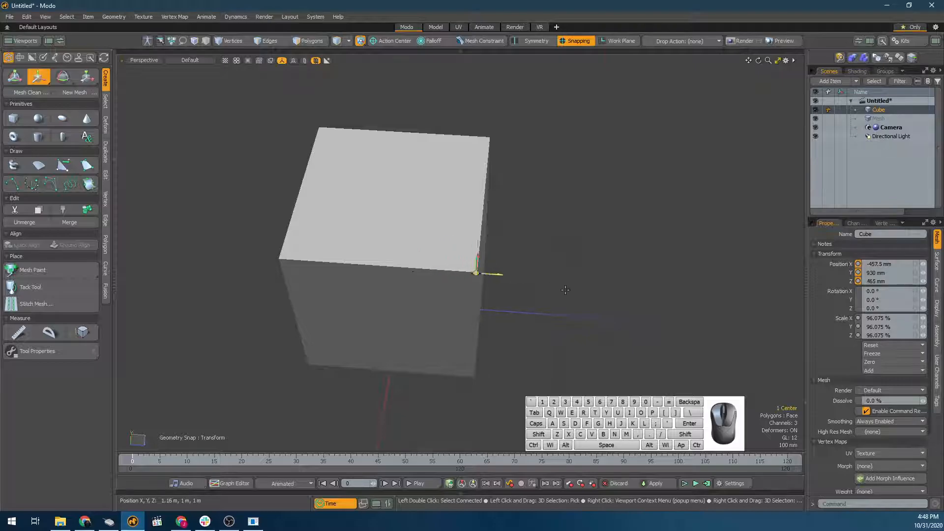
left_click_drag(557, 285, 562, 286)
scroll(408, 263, "up", 4)
left_click_drag(556, 318, 378, 296, "alt")
scroll(377, 296, "down", 3)
key("space")
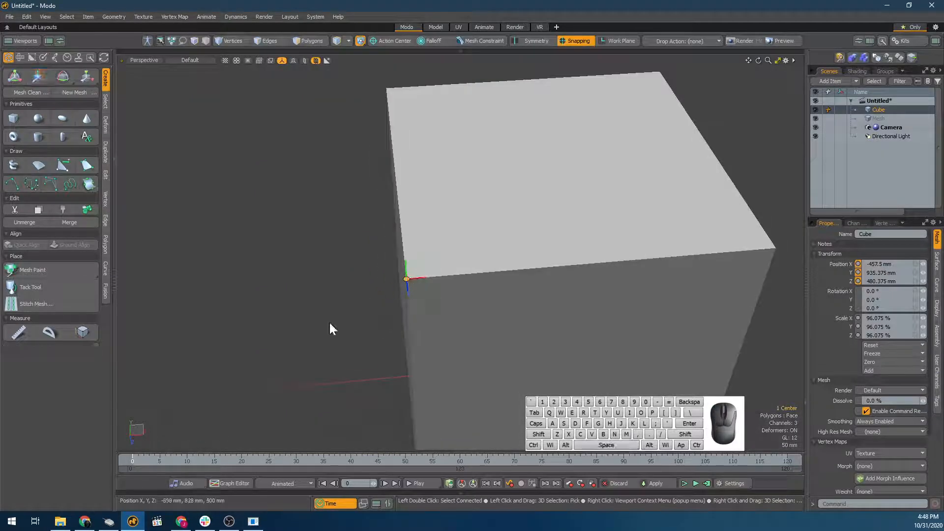
left_click_drag(329, 321, 406, 329, "alt")
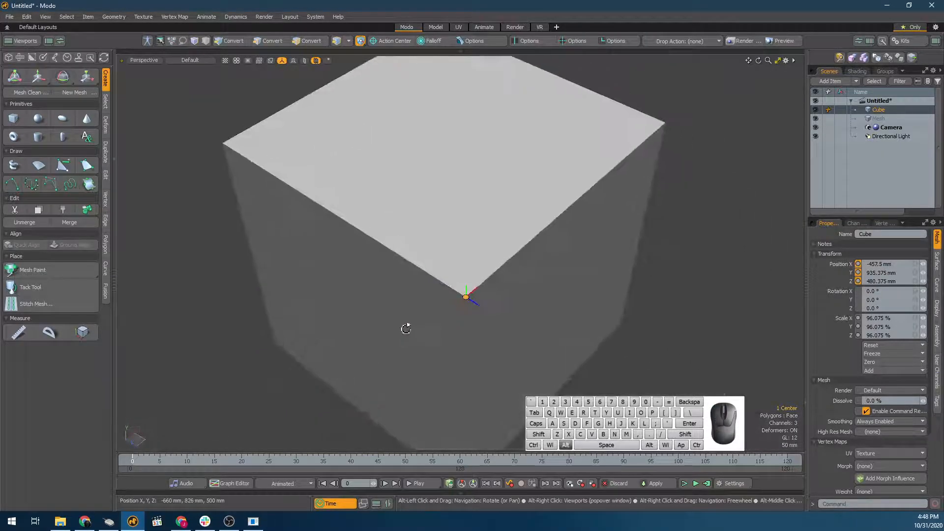
Switch from center to item selection and activate the Rotate tool on the cube
left_click(360, 42)
left_click_drag(310, 288, 404, 250, "alt")
key("w")
key("e")
scroll(456, 255, "down", 3)
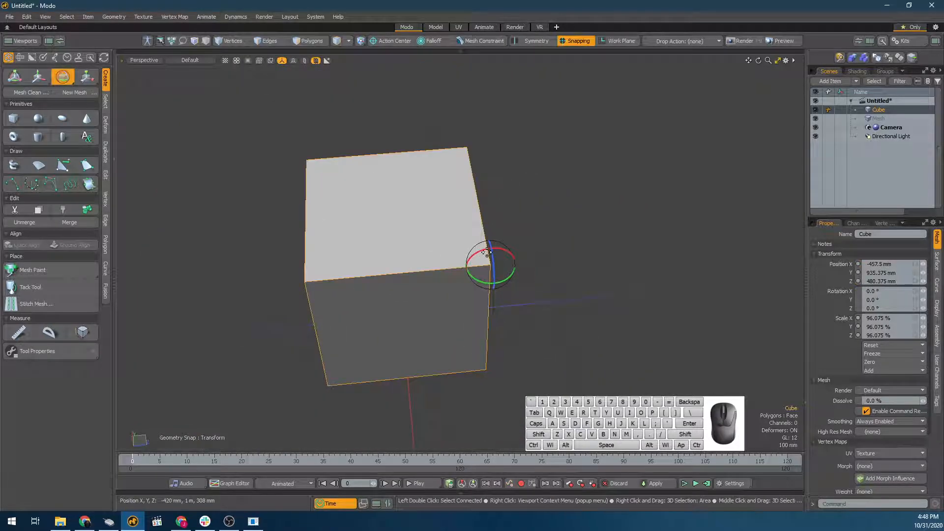
Try rotating and scaling the cube about its corner center, and undo both tests
mouse_move(487, 251)
left_mouse_down()
mouse_move(529, 244)
mouse_move(497, 261)
mouse_move(413, 262)
mouse_move(502, 258)
left_mouse_up()
key("ctrl+z")
key("r")
key("ctrl+z")
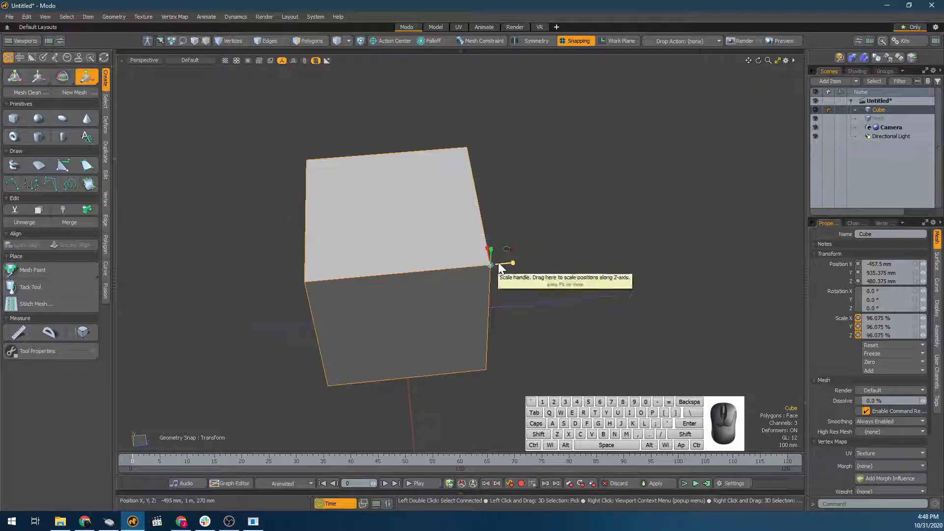
Try rotating the cube about the X axis around its corner center, and undo the rotation
key("space")
scroll(497, 261, "down", 3)
left_click_drag(498, 260, 579, 206, "alt")
key("e")
left_click_drag(507, 229, 484, 256)
key("ctrl+z")
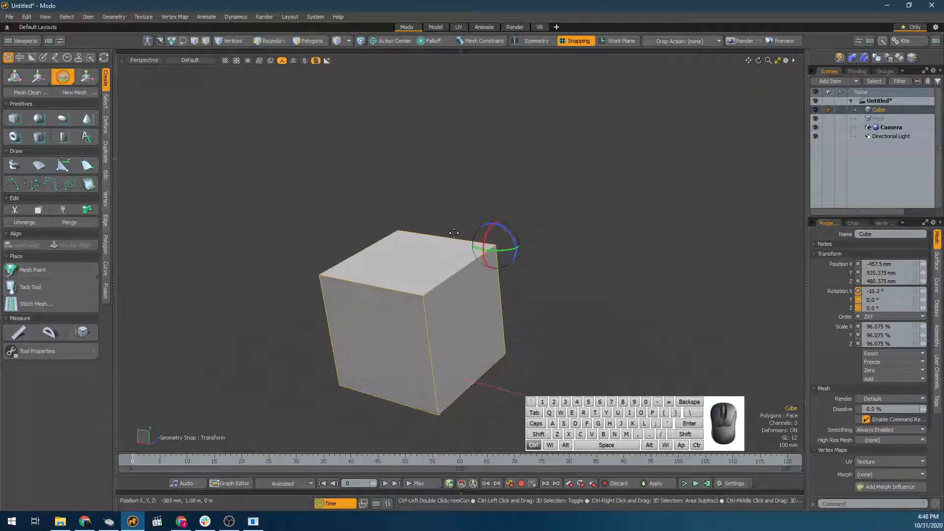
key("ctrl+z")
Key the cube's rotation at frame 0, set Rotation X to 360° at frame 120, and scrub through the animation
left_click_drag(348, 314, 381, 335, "alt")
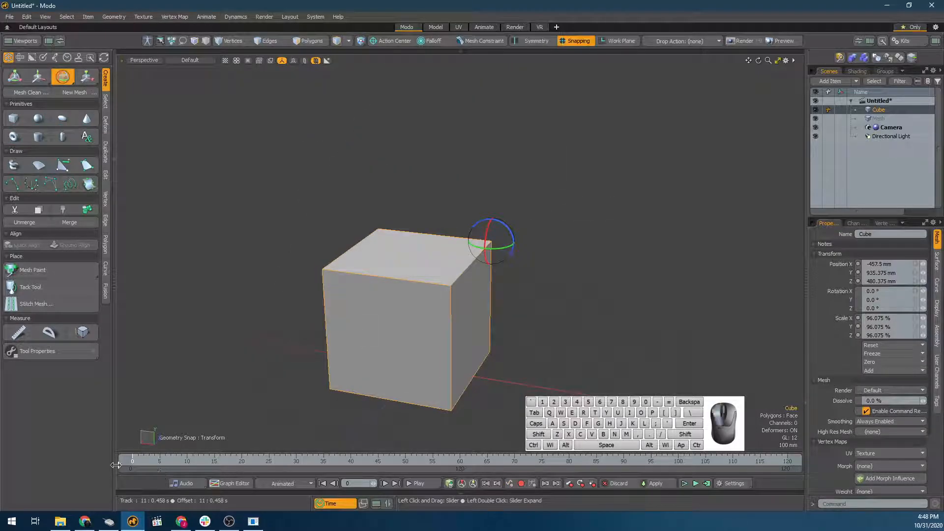
left_click(580, 483)
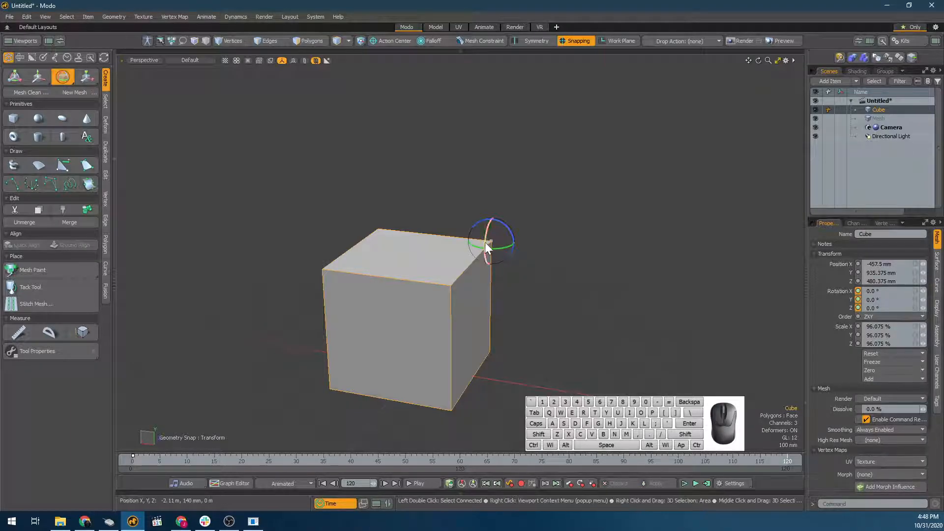
left_click_drag(485, 251, 502, 201)
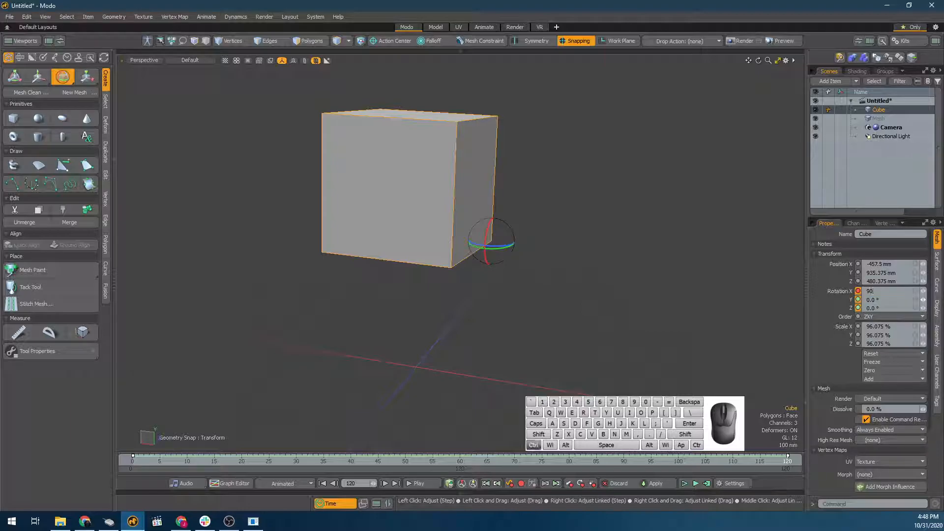
type("360")
key("Return")
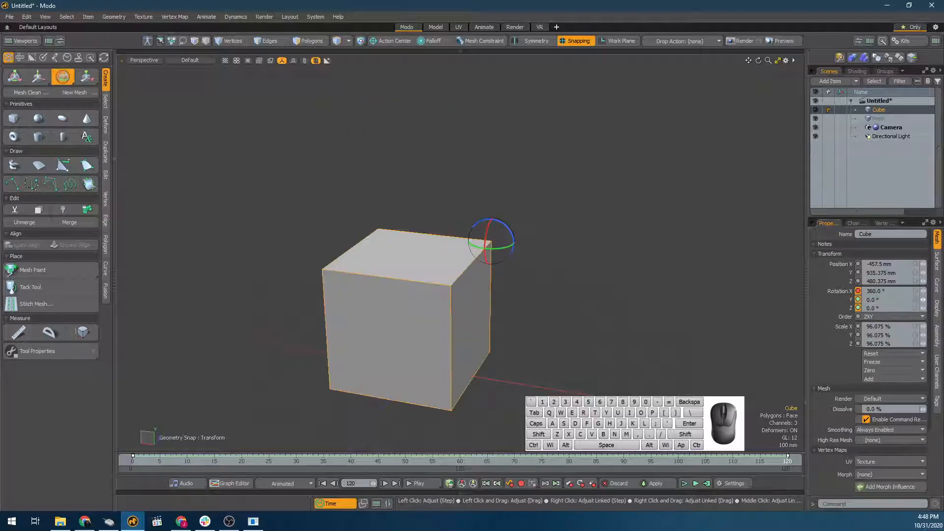
left_click_drag(475, 460, 133, 460)
Set the cube's Rotation Z to 360° at frame 120
left_click(787, 460)
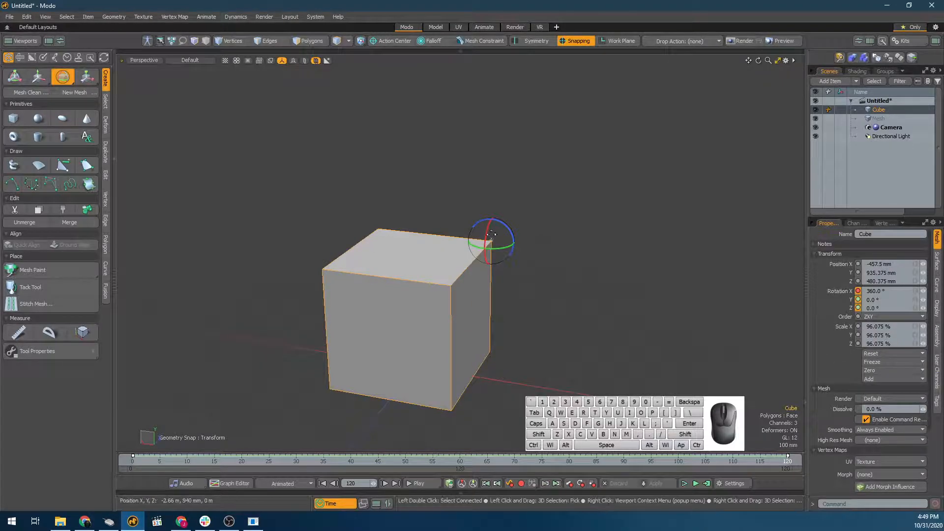
left_click_drag(505, 231, 506, 250)
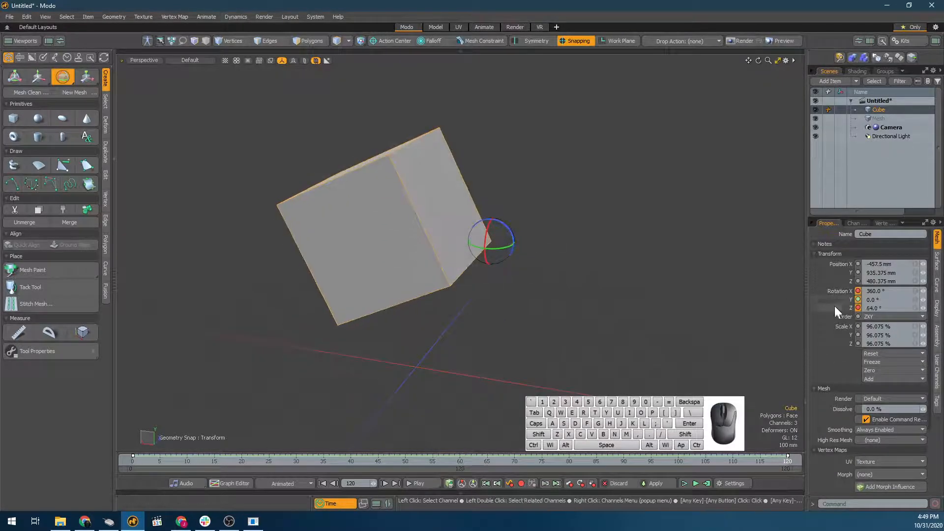
type("36")
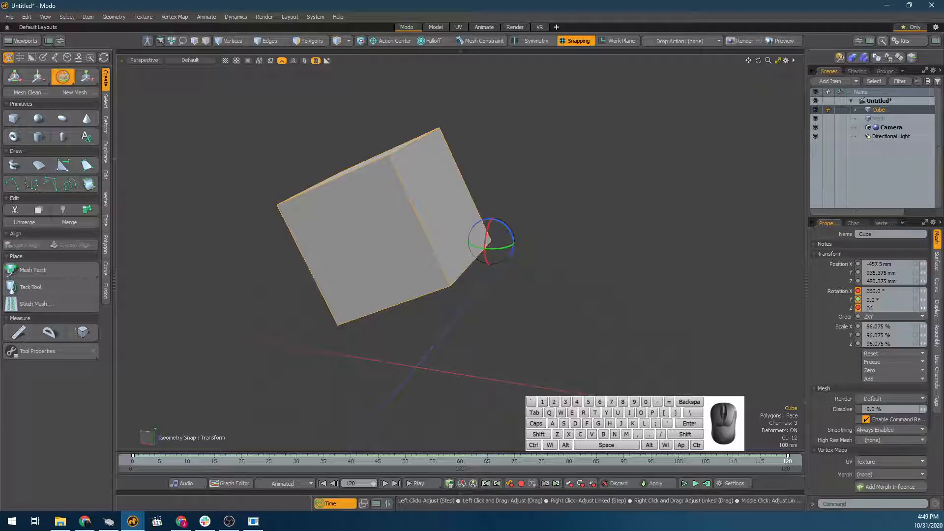
type("0")
key("Return")
Scrub the timeline between frames 120 and 0 to preview the cube's combined X and Z spin around its corner
left_click(514, 460)
left_click_drag(514, 460, 459, 460)
left_click_drag(788, 460, 111, 435)
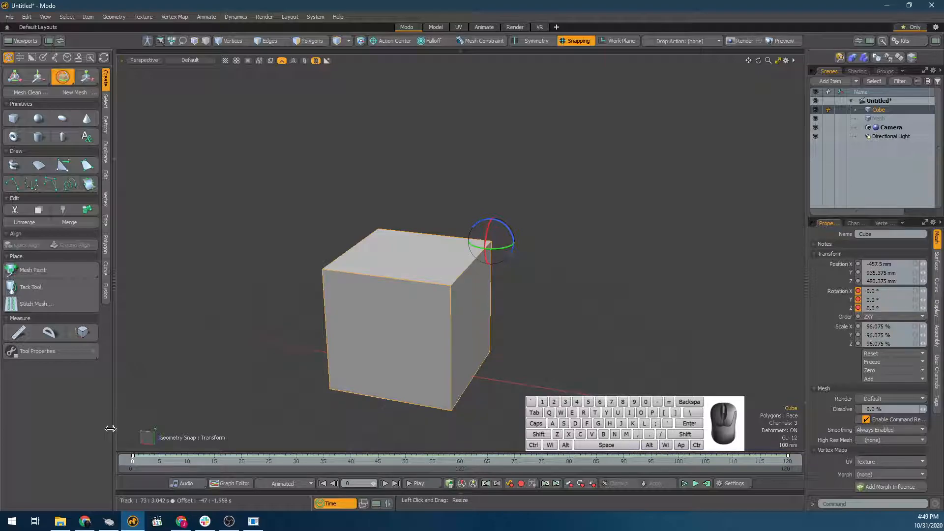
left_click_drag(415, 455, 132, 460)
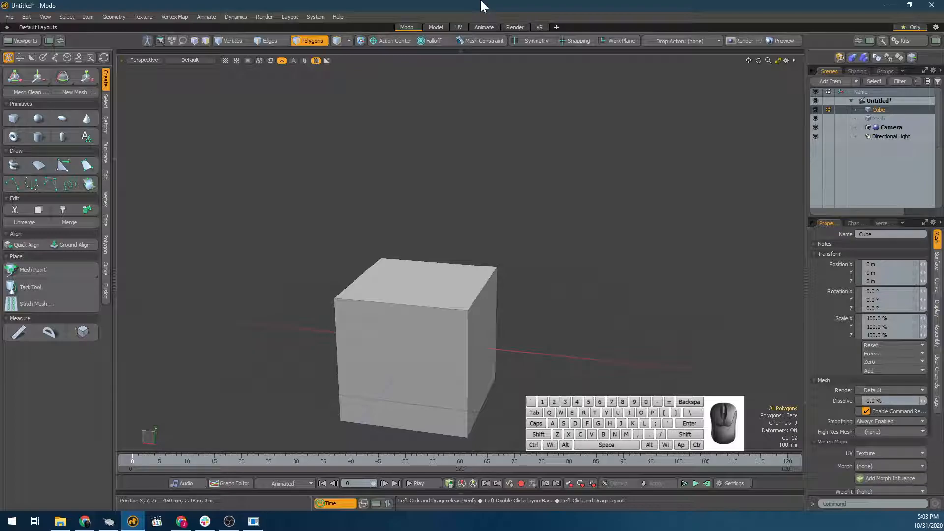
Select the top polygon of the cube in the new scene and scale it down along X to taper the shape
left_click_drag(619, 258, 474, 253, "alt")
left_click(433, 218)
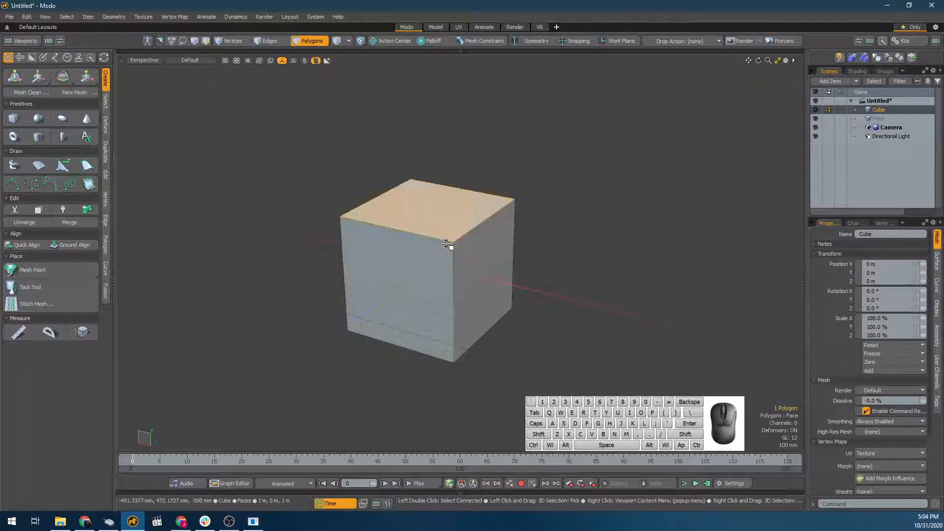
key("r")
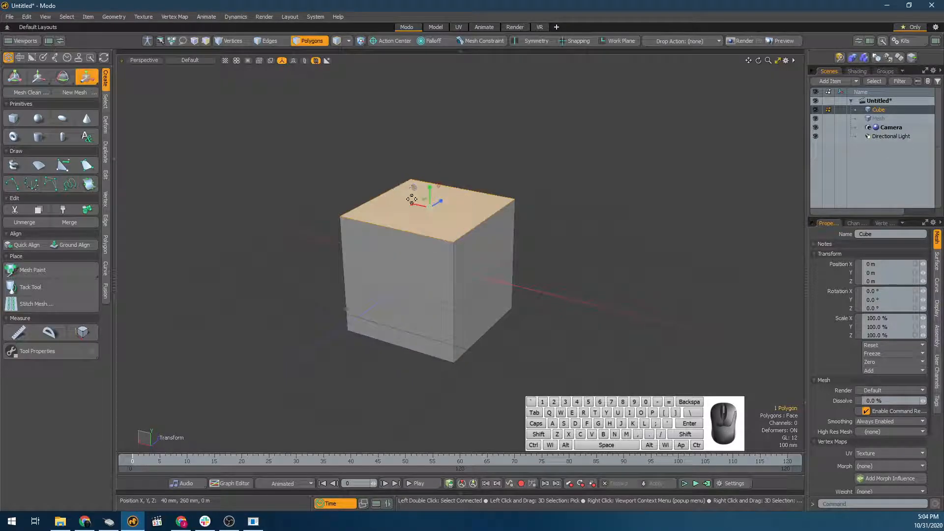
mouse_move(411, 201)
left_mouse_down()
mouse_move(434, 206)
mouse_move(426, 204)
left_mouse_up()
left_click_drag(425, 240, 379, 238, "alt")
key("q")
Scale the whole tapered cube item to 43.5% along Z
key("5")
key("e")
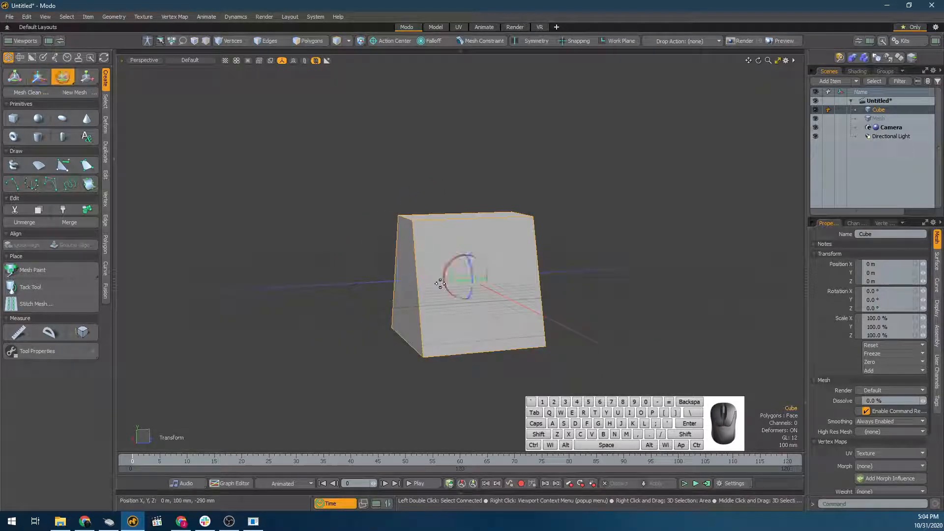
key("r")
mouse_move(480, 278)
left_mouse_down()
mouse_move(469, 276)
mouse_move(487, 275)
left_mouse_up()
key("alt")
Copy the cube's sloped side polygon and paste it into a new mesh item
key("3")
left_click(464, 271)
left_click_drag(491, 348, 430, 298, "alt")
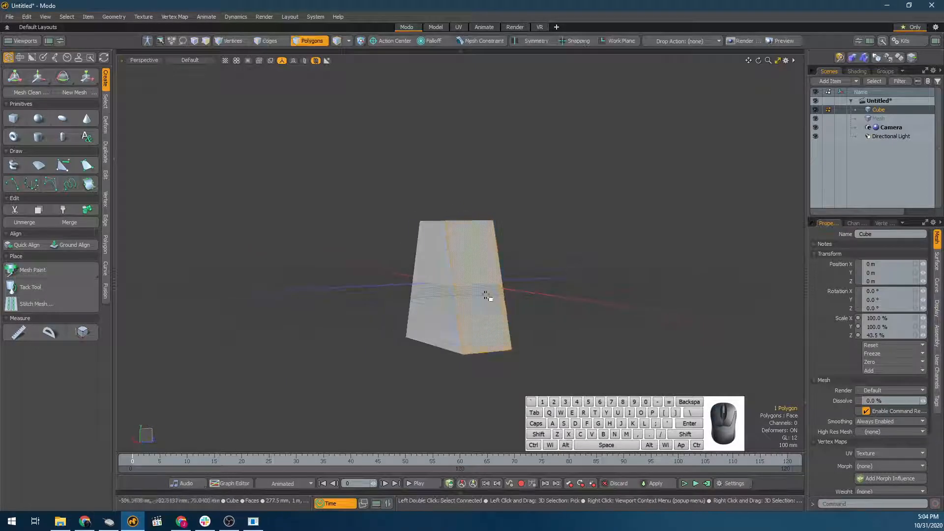
key("ctrl")
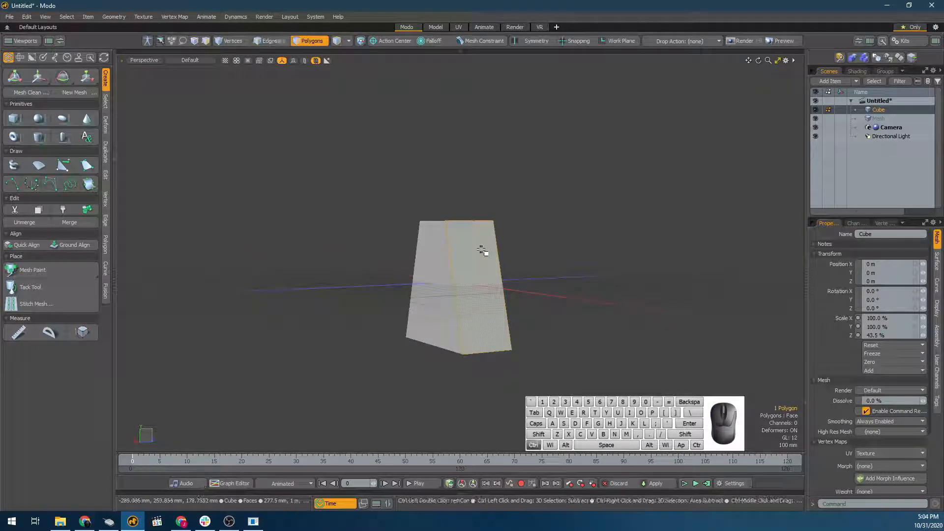
key("n")
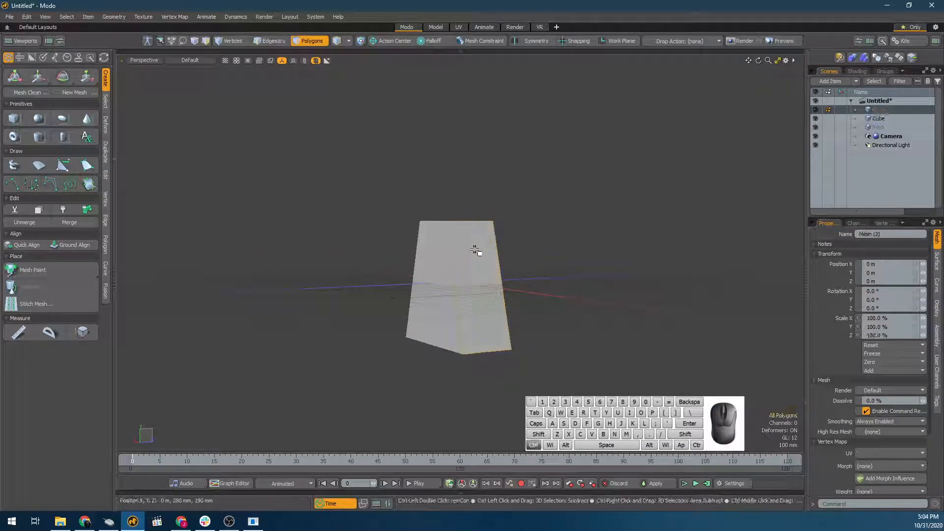
key("ctrl+v")
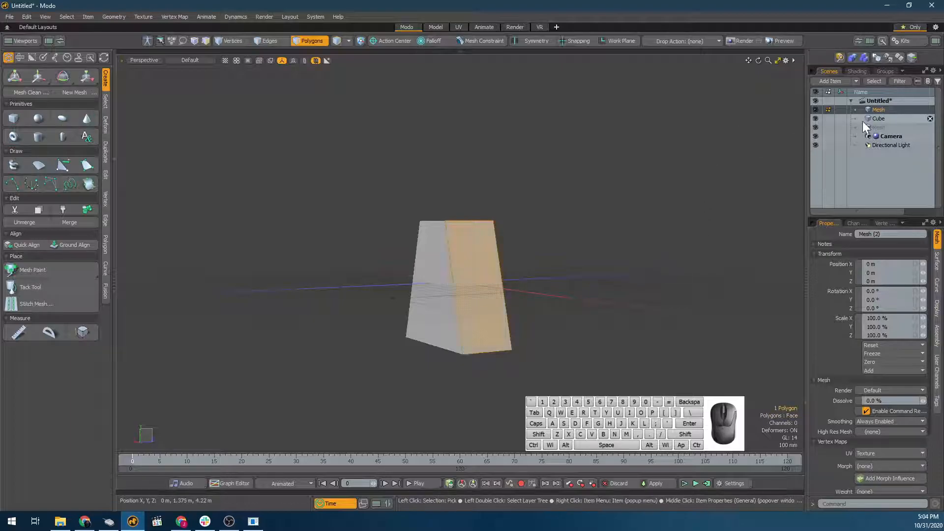
Rename the cube item as Body and the new mesh item as arm
left_click(879, 120)
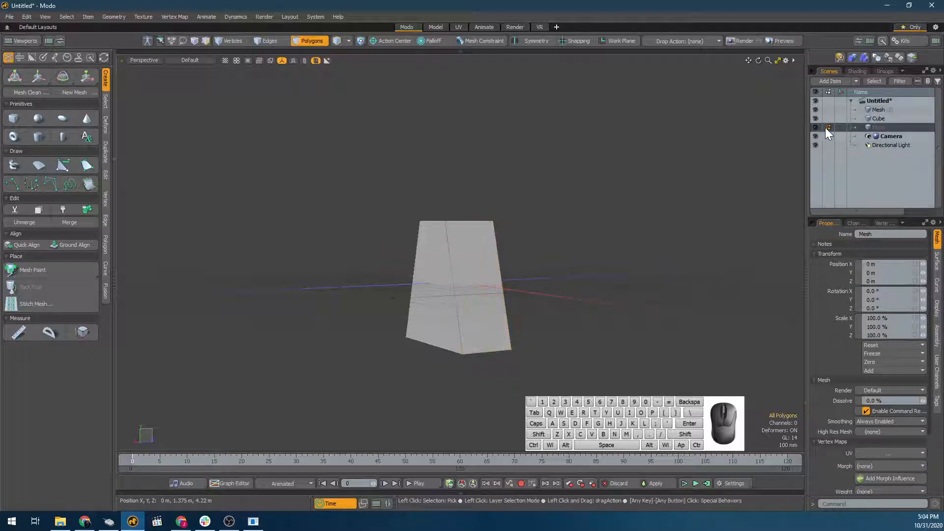
double_click(881, 119)
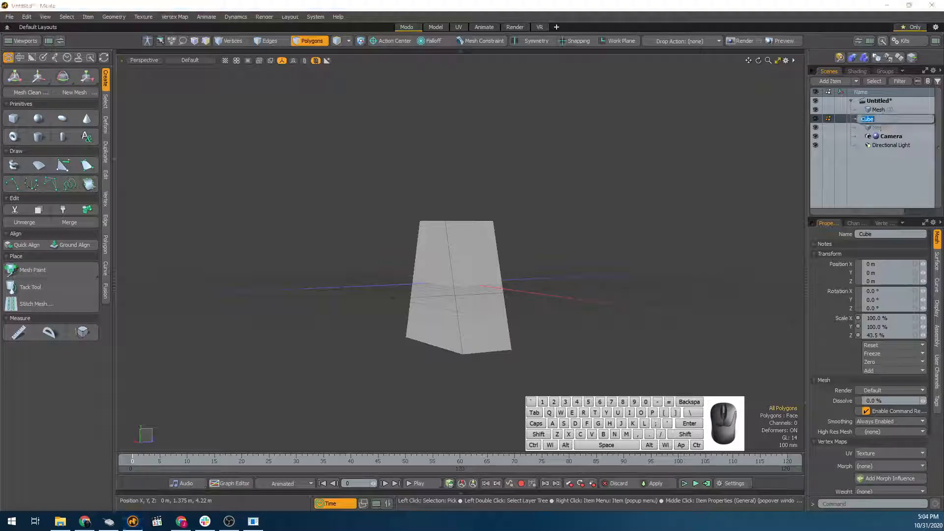
type("Box")
key("Return")
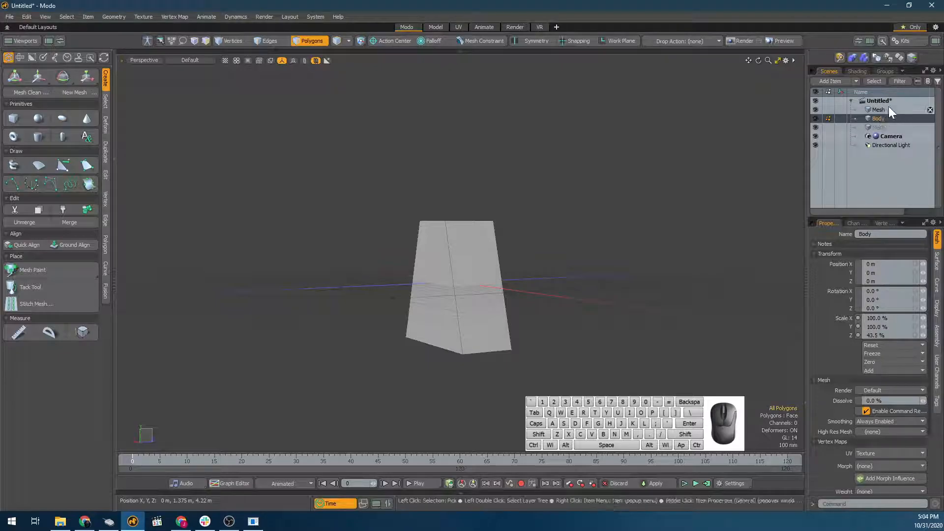
left_click(878, 108)
double_click(878, 109)
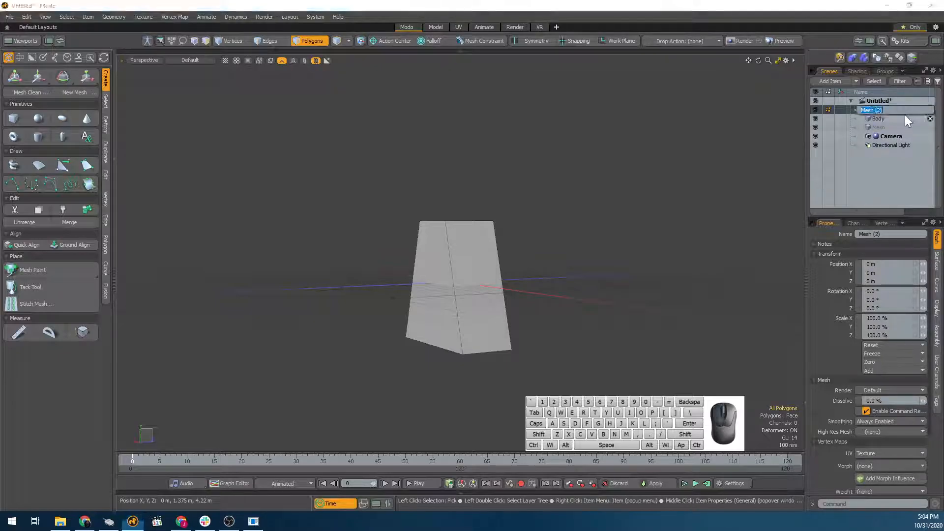
type("arm")
key("Return")
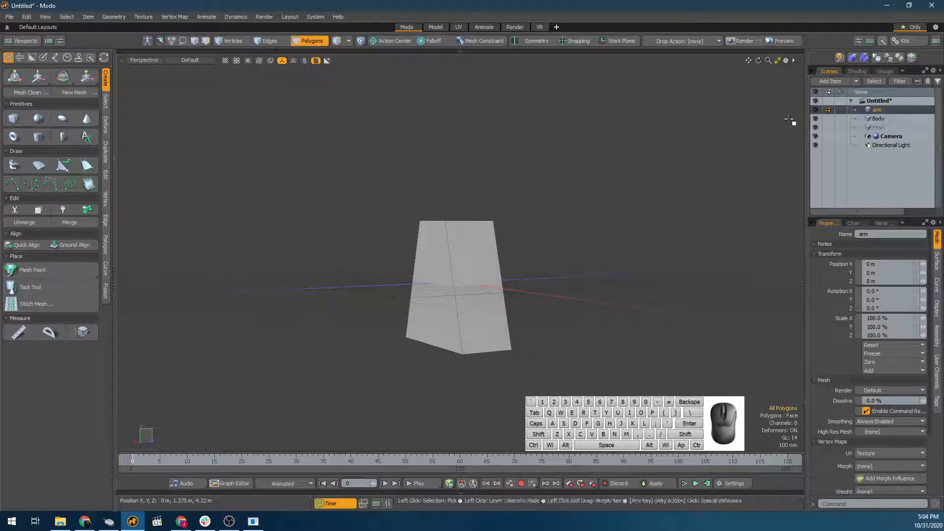
Select the arm polygon, set the Action Center to Local, and scale it down to a small rectangle on the sloped side
scroll(492, 266, "up", 3)
left_click_drag(443, 250, 541, 231, "alt")
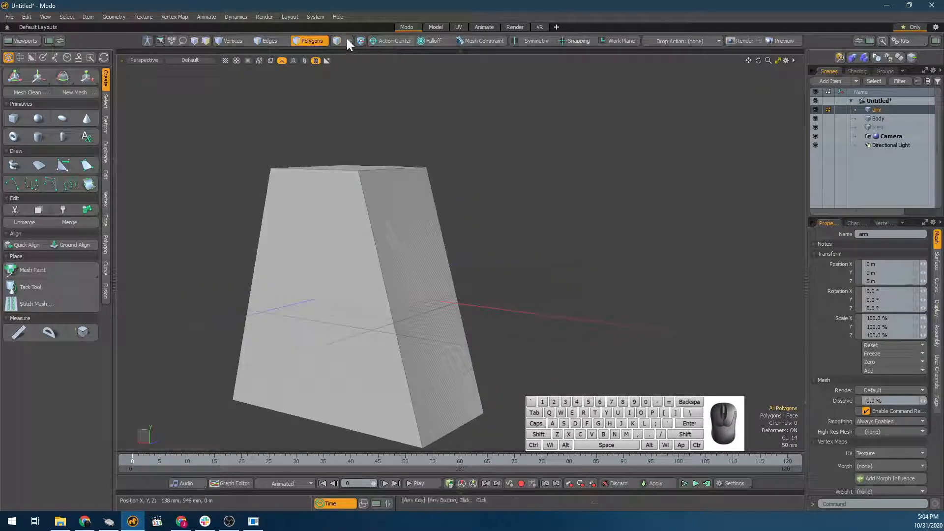
left_click(447, 284)
left_click_drag(451, 286, 411, 306, "alt")
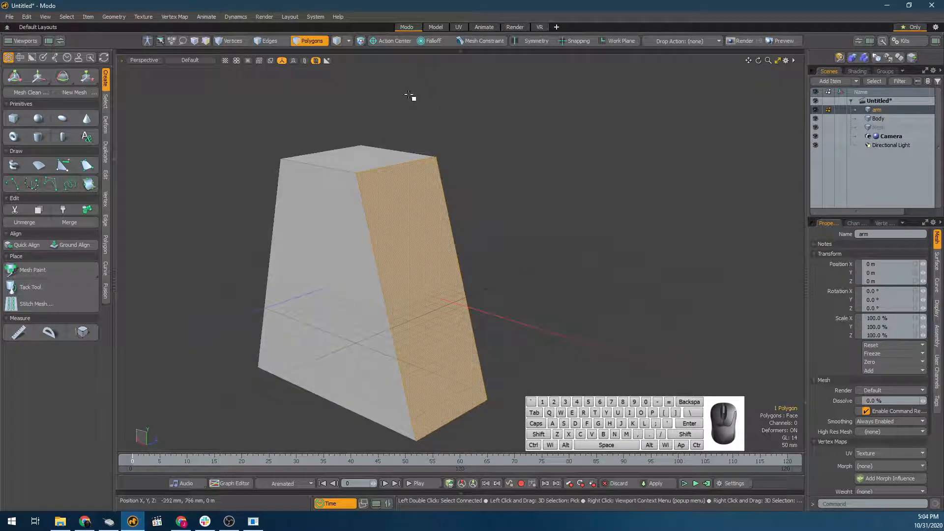
key("y")
left_click_drag(520, 296, 450, 282, "alt")
left_click(390, 46)
left_click(385, 124)
left_click_drag(445, 298, 420, 280, "alt")
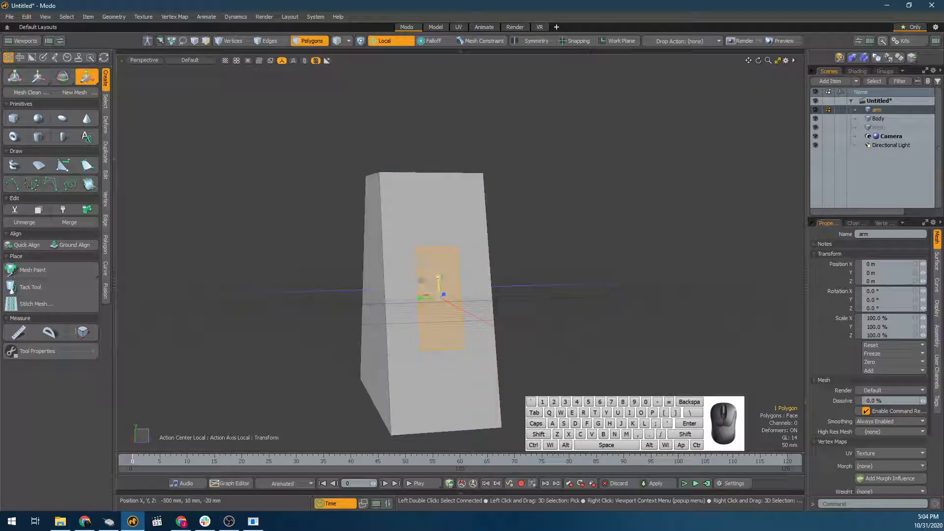
left_click_drag(401, 233, 493, 265, "alt")
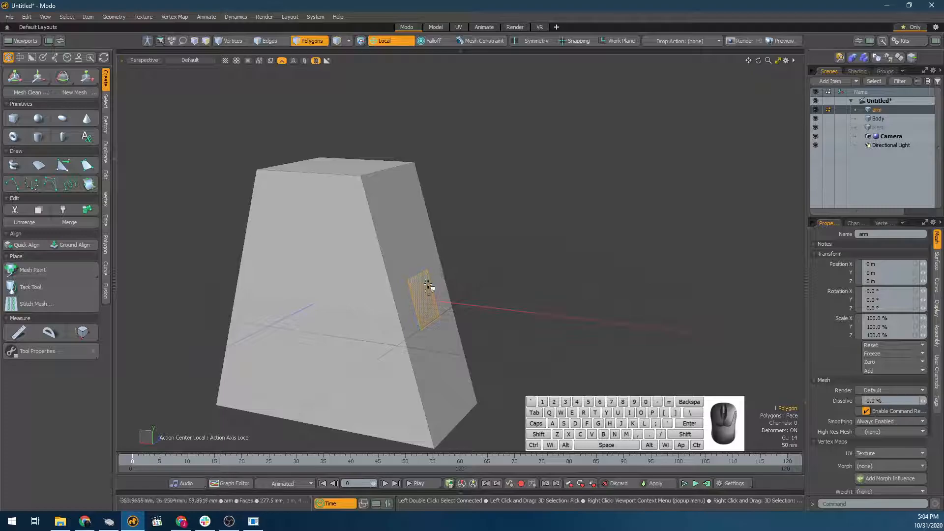
Move the small arm polygon up along the sloped side to shoulder height near the body's top
key("w")
left_click_drag(424, 293, 406, 226)
left_click_drag(421, 286, 392, 296, "alt")
key("space")
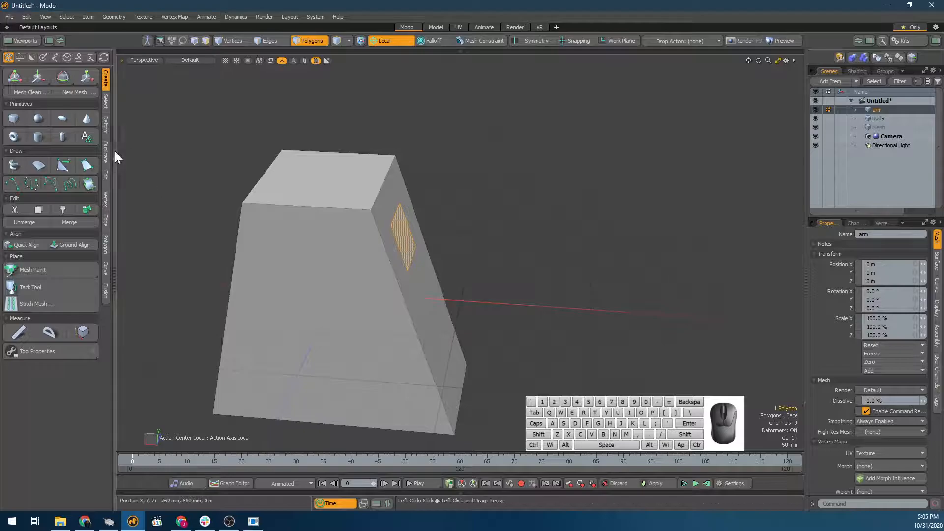
Extrude the arm polygon outward from the body's sloped side, leaving only the outer end polygon selected
left_click(106, 242)
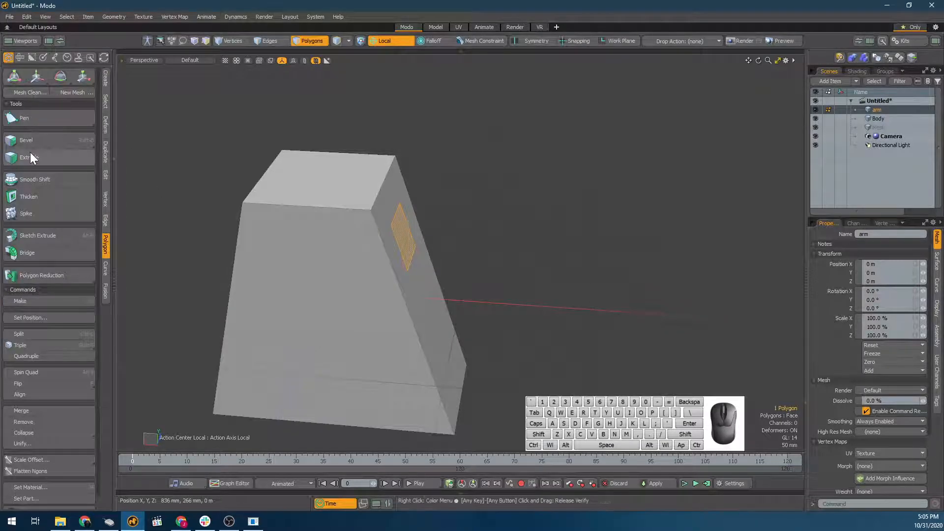
left_click_drag(418, 235, 467, 231)
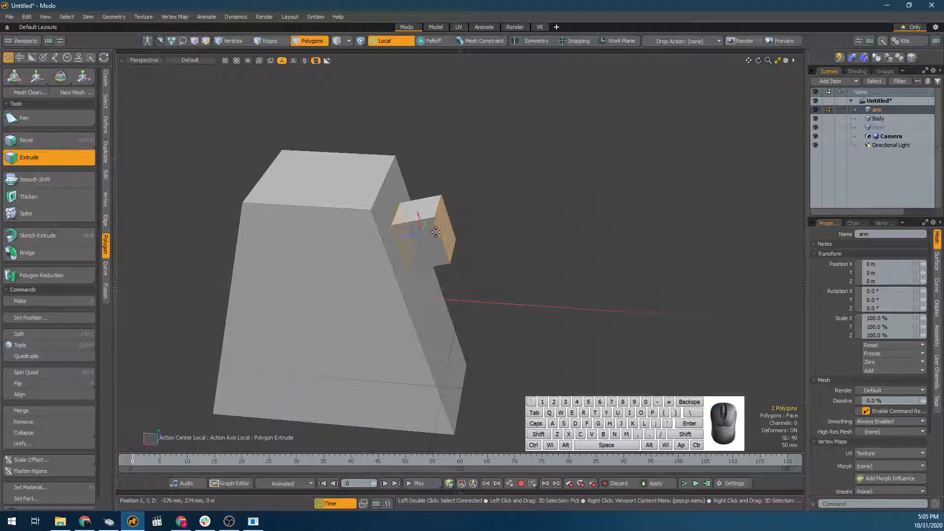
key("ctrl+z")
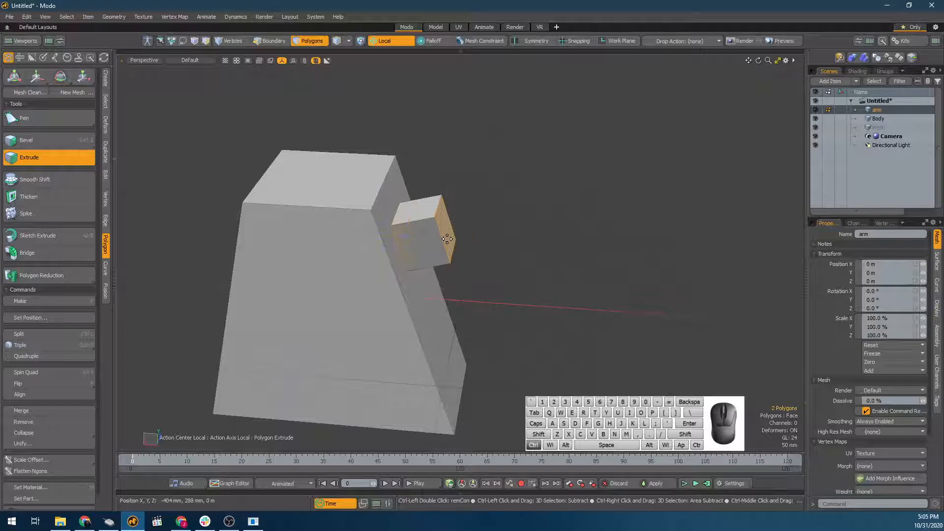
key("space")
left_click(448, 240)
Bevel the arm's outer end polygon straight outward to add a second segment of similar length
key("b")
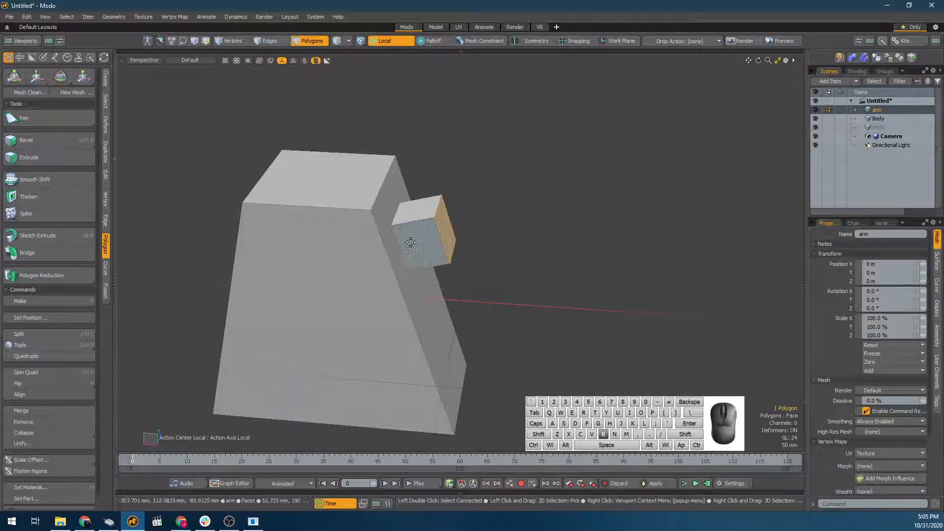
left_click_drag(467, 225, 504, 217)
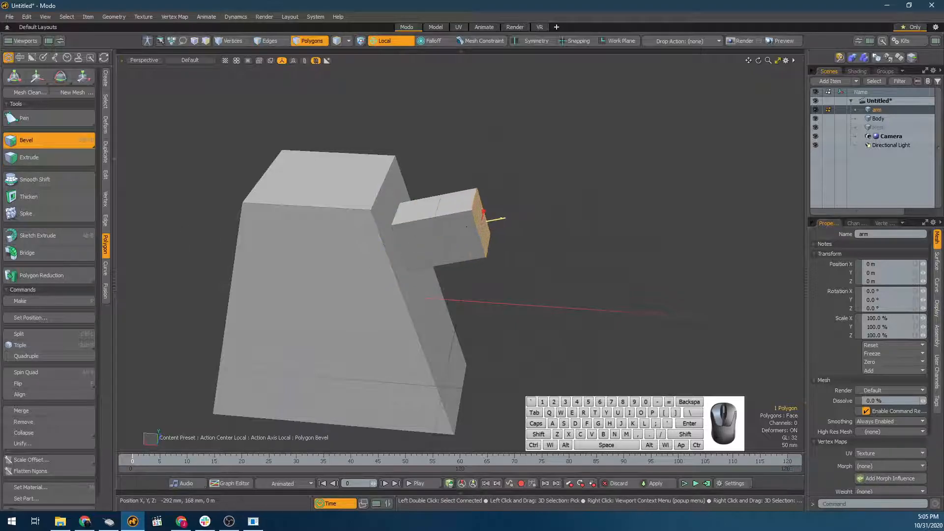
key("space")
Bevel the underside polygon of the arm's outer segment downward to form a long lower arm
left_click_drag(514, 255, 459, 204, "alt")
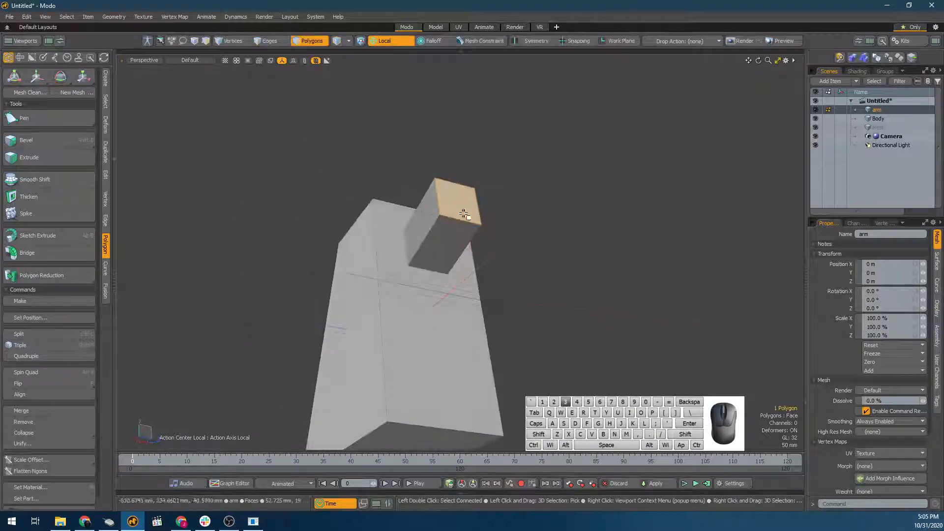
key("b")
left_click_drag(452, 247, 466, 327)
key("space")
left_click_drag(466, 133, 533, 221, "alt")
key("space")
Switch from polygon to item selection and select the arm item
key("5")
key("Tab")
key("Tab")
left_click_drag(459, 212, 508, 247, "alt")
left_click_drag(463, 208, 559, 179, "alt")
key("Escape")
left_click(441, 214)
Test-rotate the arm item around its default center on the X axis, and undo the rotation
key("e")
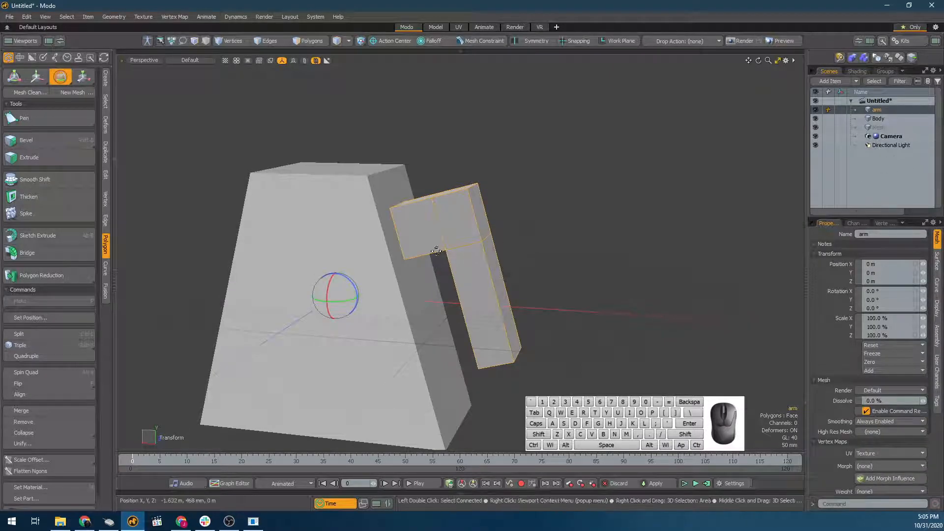
left_click_drag(300, 295, 325, 297, "alt")
key("ctrl+z")
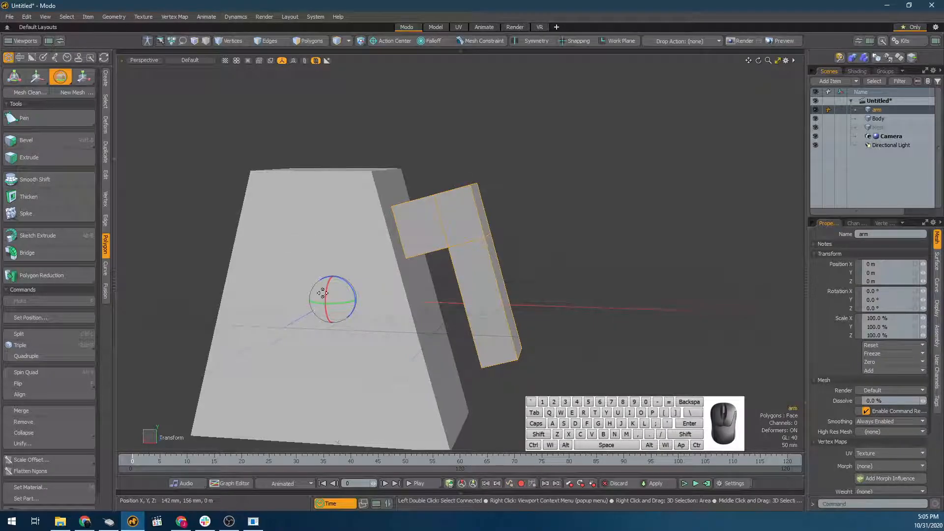
mouse_move(325, 297)
left_mouse_down()
mouse_move(325, 268)
mouse_move(326, 312)
mouse_move(326, 290)
left_mouse_up()
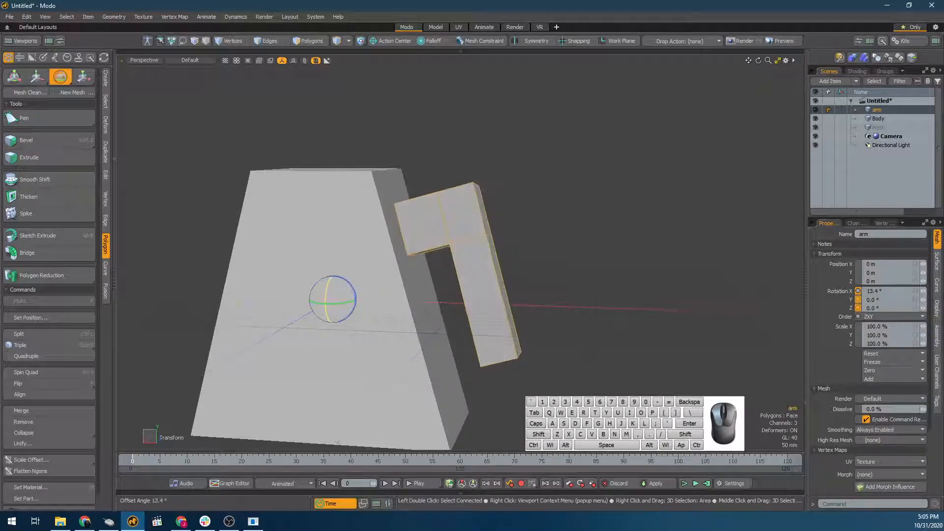
key("ctrl+z")
key("space")
Switch to the four-view layout, enter Center selection mode, and select the arm's center
left_click_drag(316, 257, 314, 263, "alt")
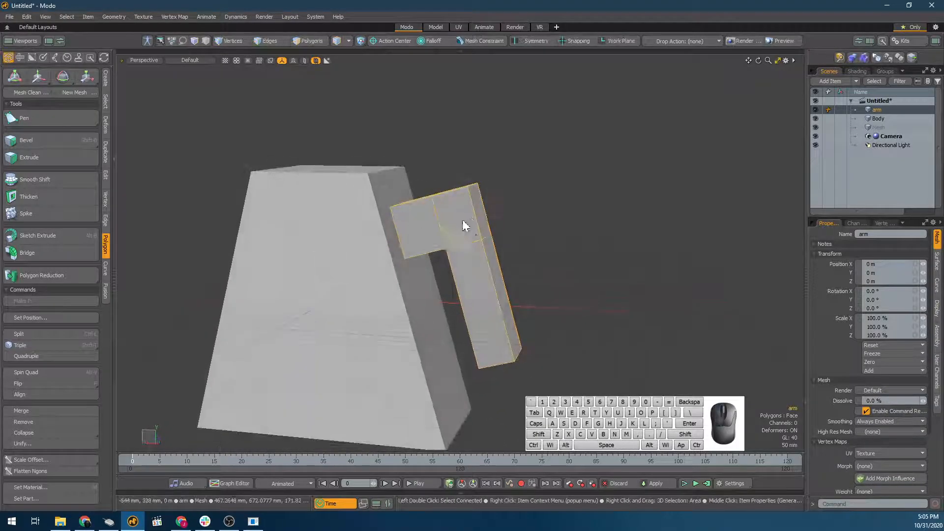
left_click_drag(436, 226, 463, 214, "alt")
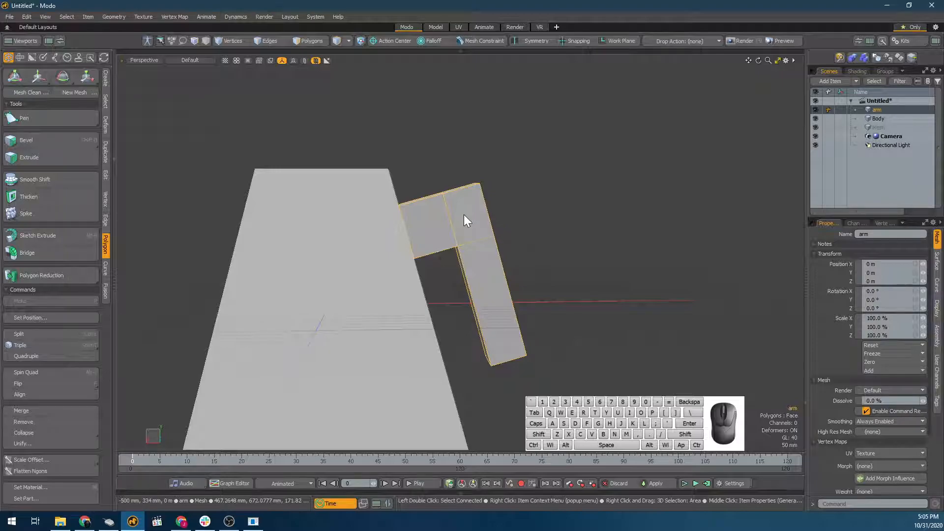
key("ctrl+space")
scroll(281, 346, "up", 5)
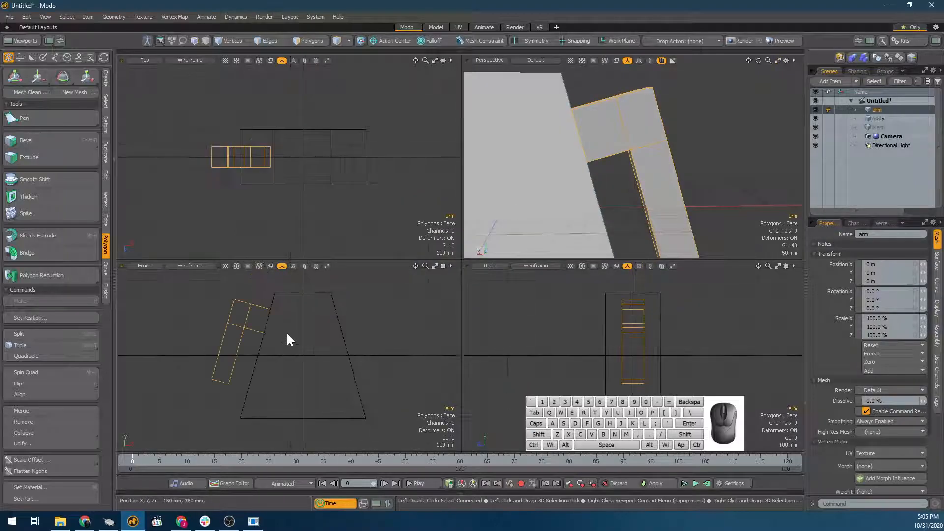
left_click_drag(715, 116, 598, 194, "alt")
left_click_drag(315, 359, 364, 360, "alt+shift")
left_click(361, 41)
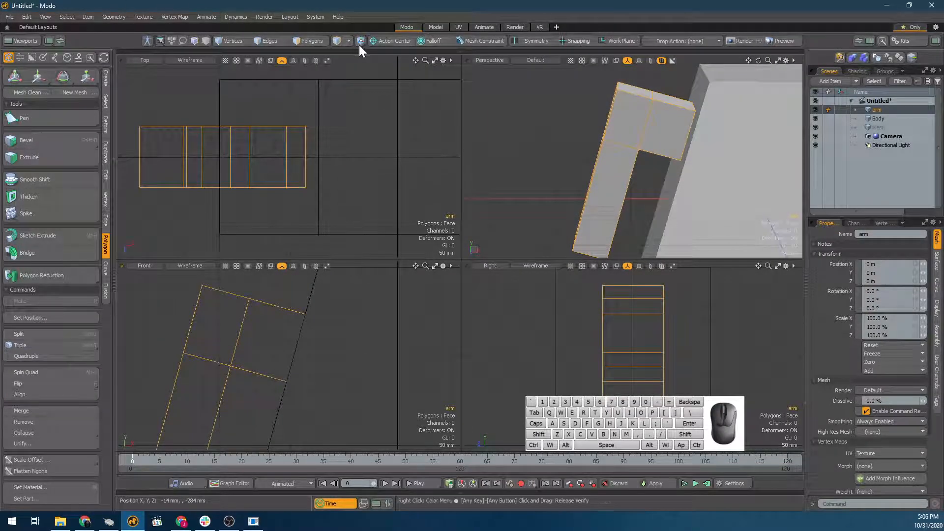
scroll(414, 359, "down", 3)
left_click_drag(398, 376, 336, 348, "alt+shift")
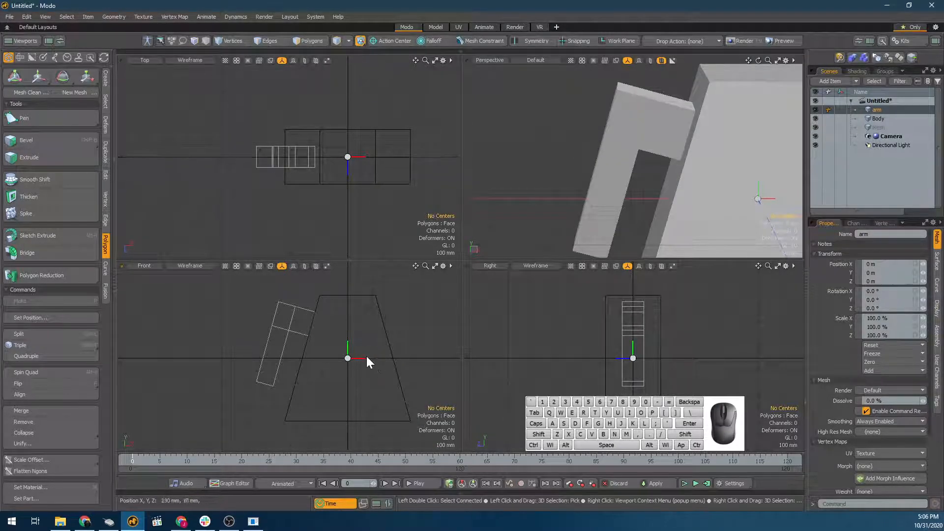
left_click(348, 358)
Move the arm's center to the shoulder where it meets the body, at about X -280 mm and Y 286 mm
scroll(319, 379, "up", 2)
left_click_drag(318, 380, 285, 412, "alt+shift")
key("w")
left_click_drag(370, 411, 275, 322)
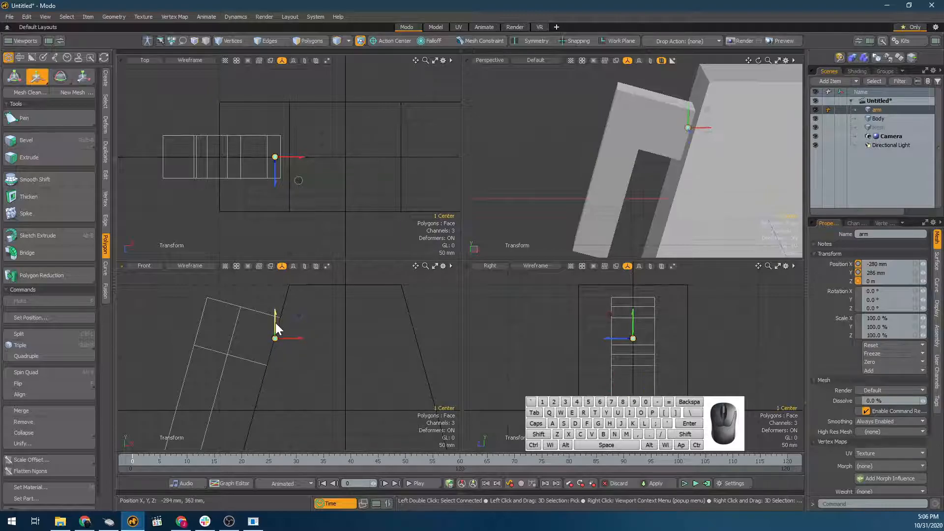
scroll(275, 322, "up", 2)
left_click_drag(302, 355, 328, 360, "alt")
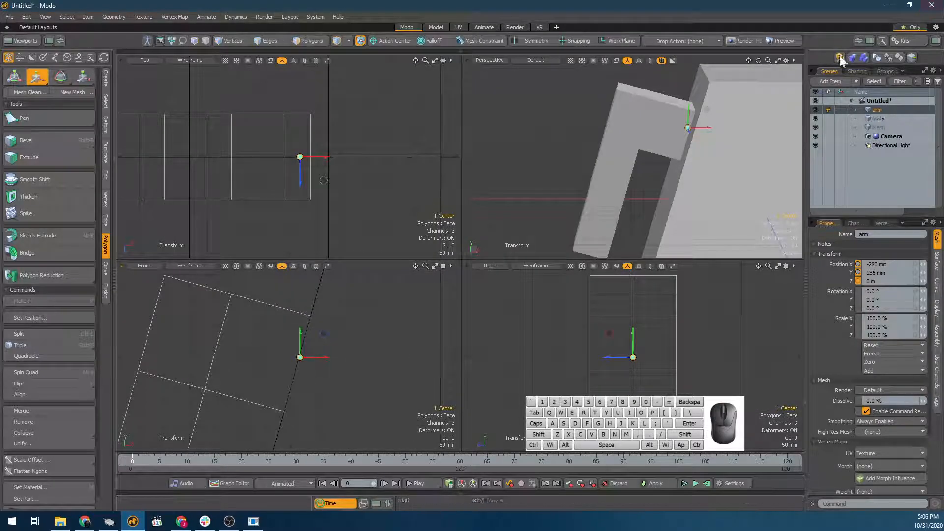
Hide the Body item and turn on geometry snapping
left_click(817, 118)
left_click_drag(506, 211, 562, 99, "alt")
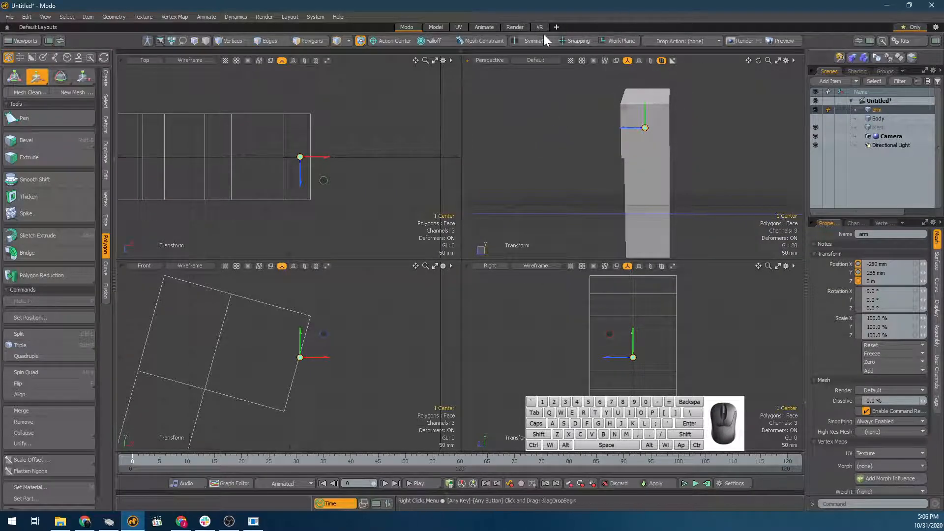
left_click(585, 39)
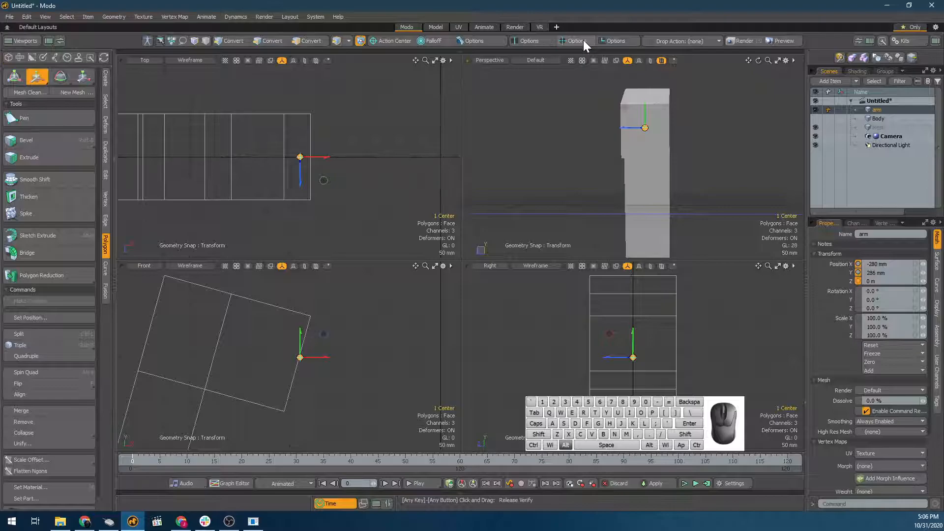
left_click(602, 172)
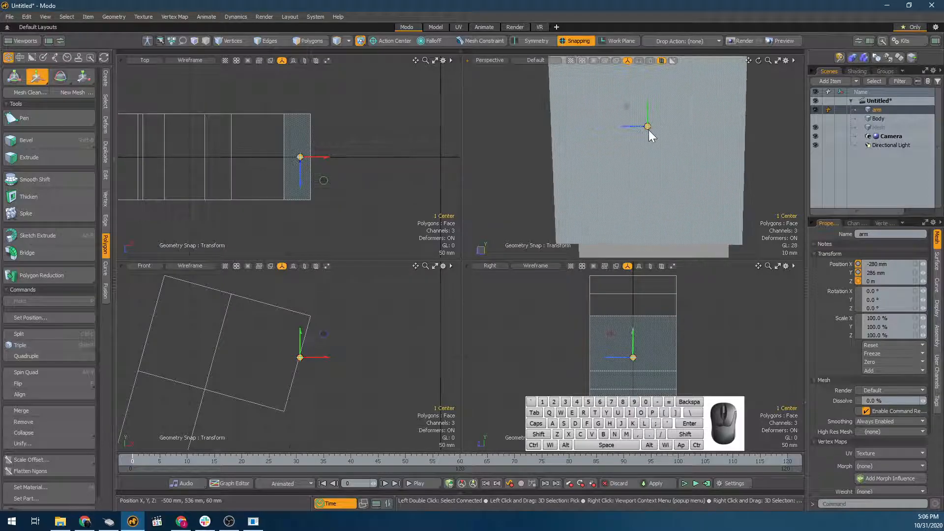
Snap the arm's center to the middle of its inner end polygon, and turn snapping off
left_click_drag(647, 127, 649, 145)
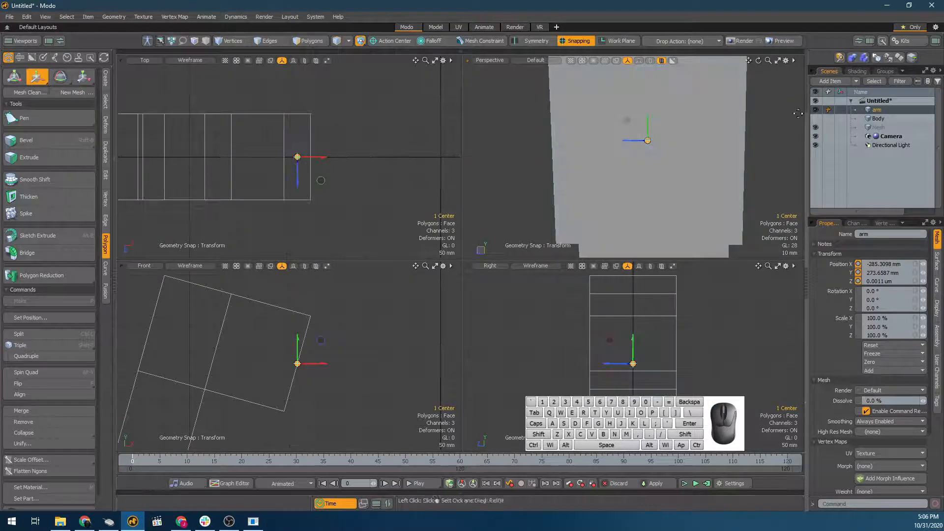
left_click(583, 46)
left_click_drag(565, 157, 645, 181, "alt")
scroll(479, 232, "down", 5)
key("space")
left_click(491, 211)
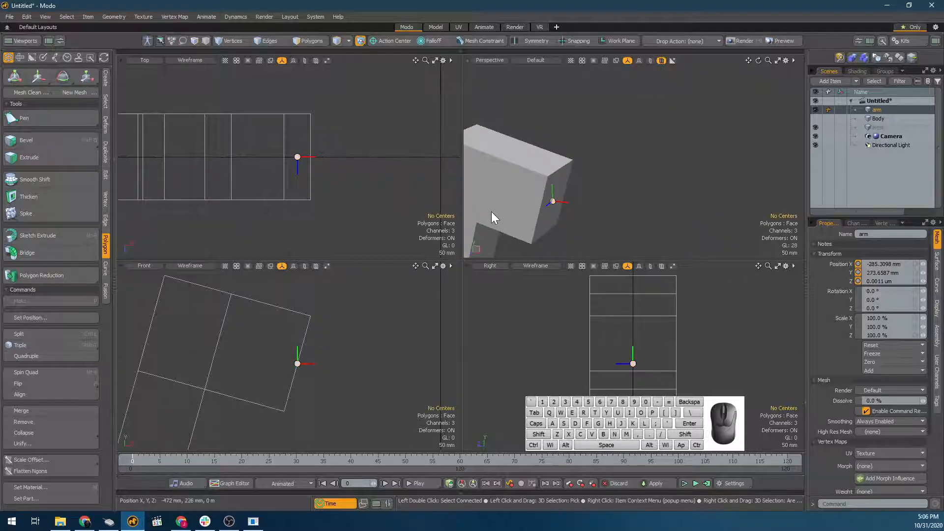
Leave Center selection mode and make the Body item visible again
left_click(361, 42)
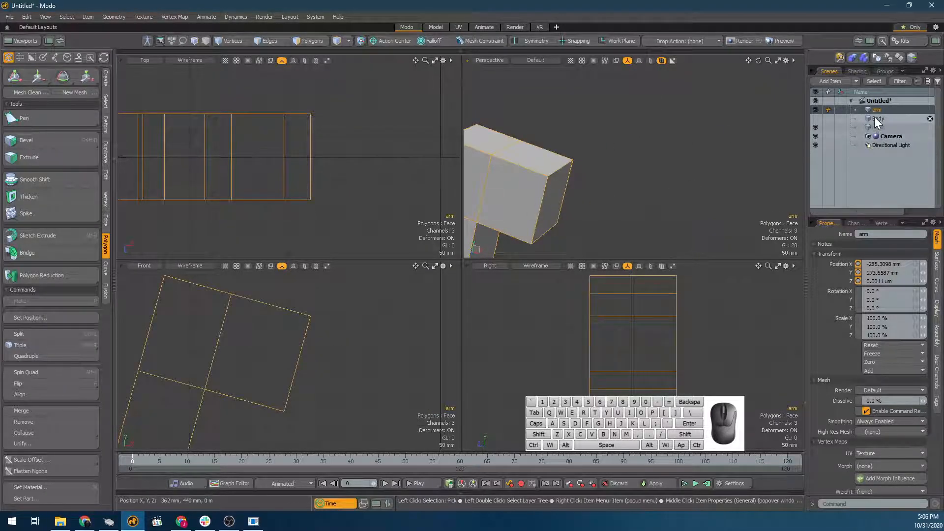
left_click(816, 118)
mouse_move(573, 197)
left_mouse_down("alt")
mouse_move(624, 194)
mouse_move(602, 202)
mouse_move(587, 192)
left_mouse_up("alt")
scroll(639, 190, "down", 4)
Test-rotate the arm around its shoulder center to about -74.5° on X, inspect the joint, and undo the rotation
key("e")
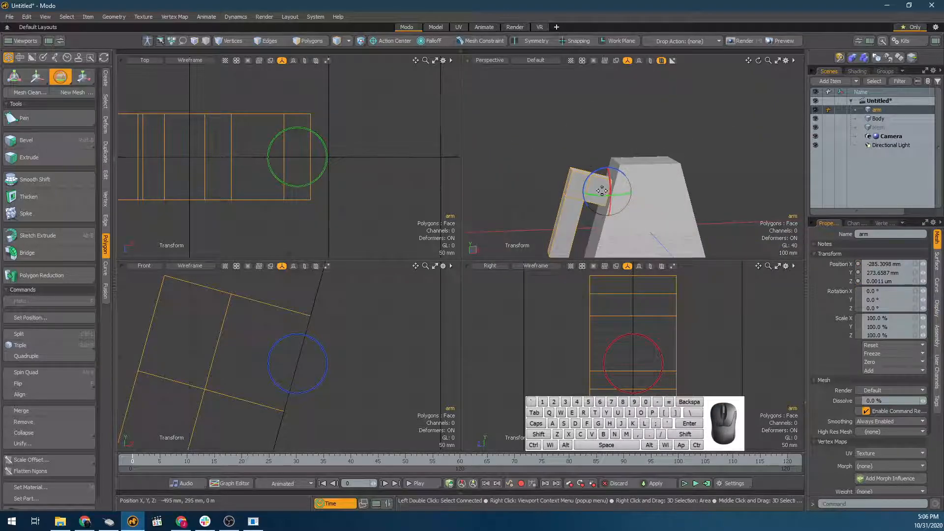
left_click_drag(609, 181, 678, 153)
key("ctrl+z")
left_click_drag(679, 153, 631, 168, "alt")
left_click_drag(558, 140, 658, 127, "alt")
scroll(657, 139, "up", 4)
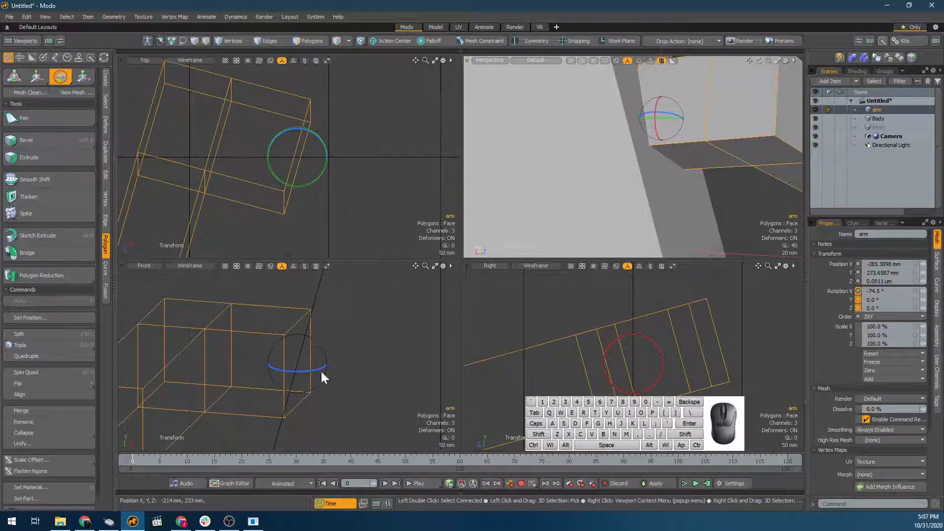
scroll(293, 400, "down", 5)
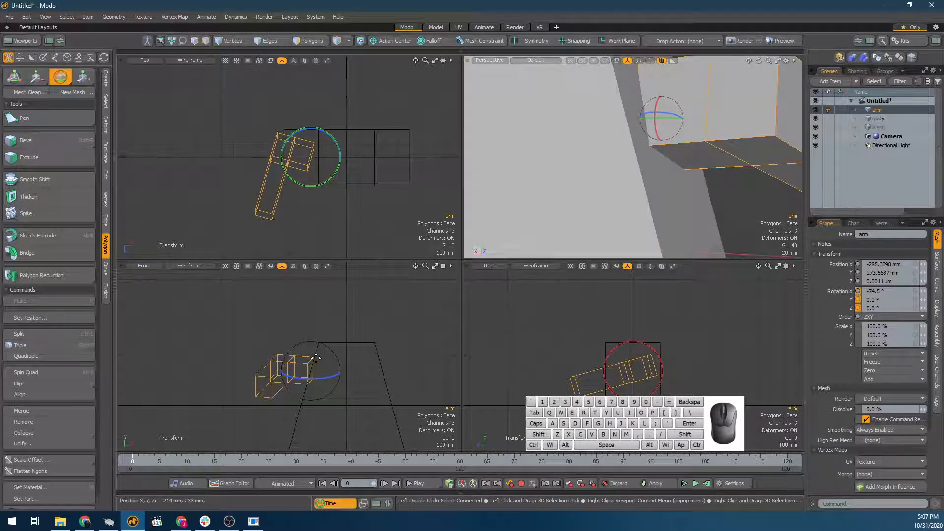
scroll(299, 386, "up", 5)
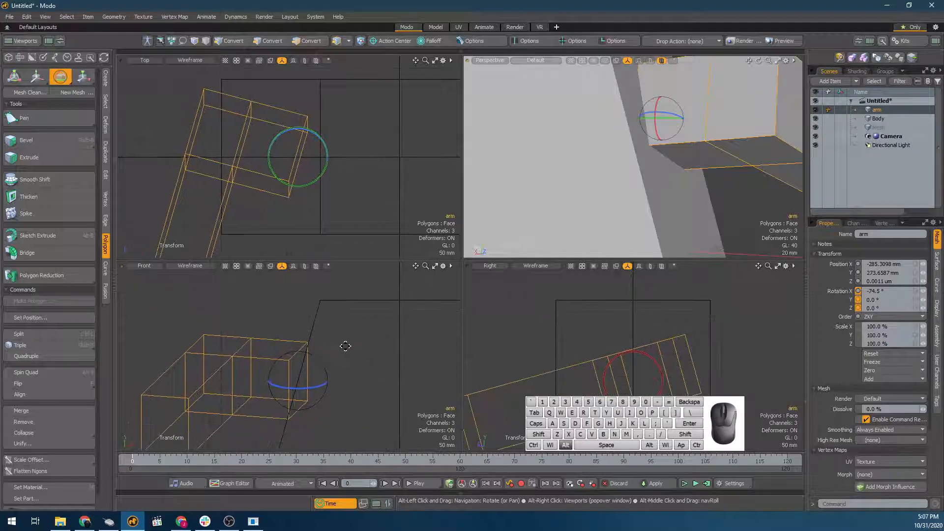
left_click_drag(742, 98, 691, 116, "alt")
key("ctrl+z")
key("space")
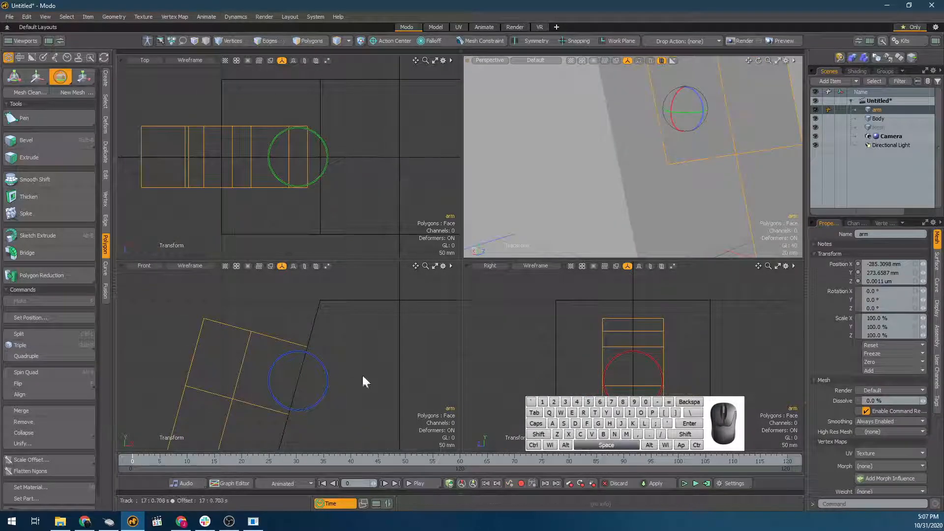
With the arm item selected, switch to Pivot selection mode to display its pivot
left_click(287, 339)
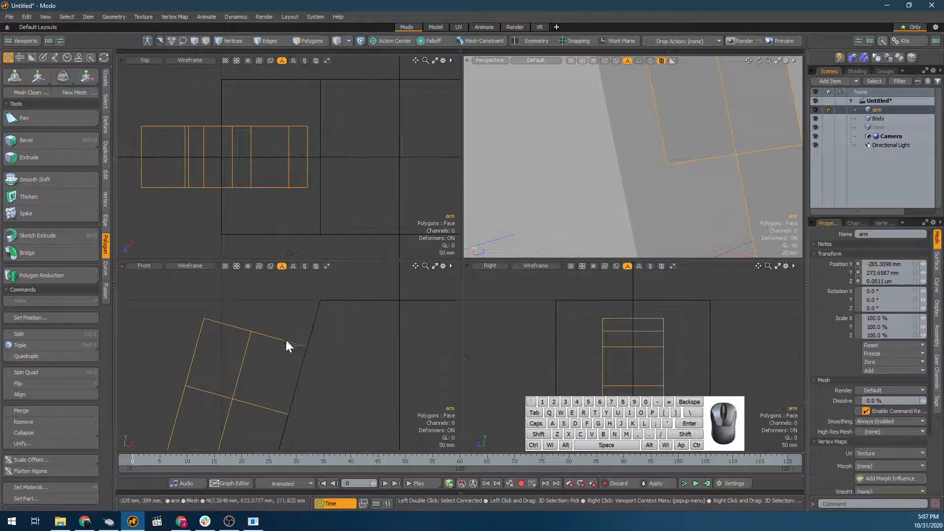
left_click(285, 342)
left_click(286, 341)
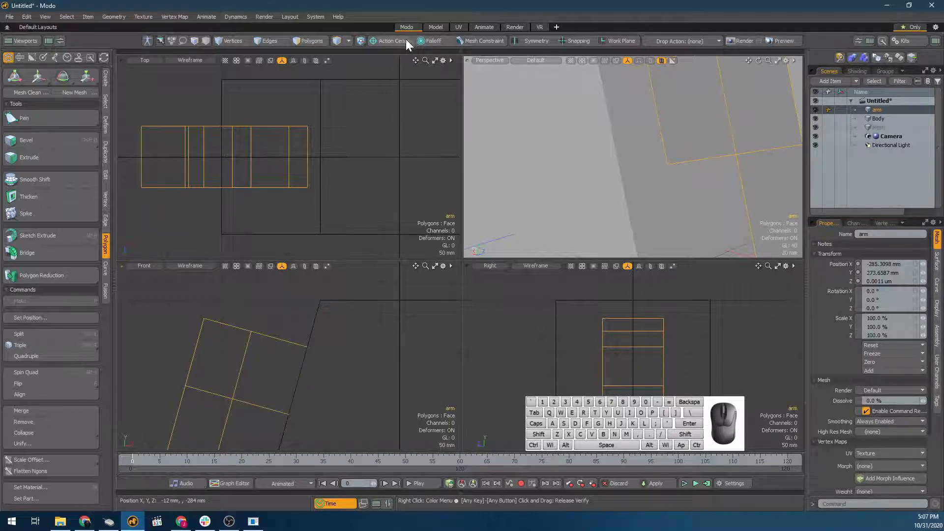
left_click(361, 42)
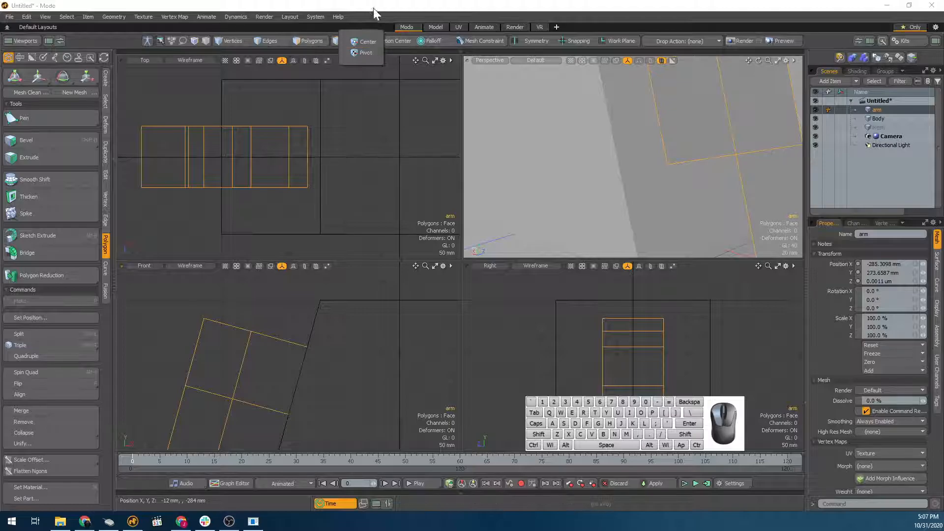
left_click(365, 52)
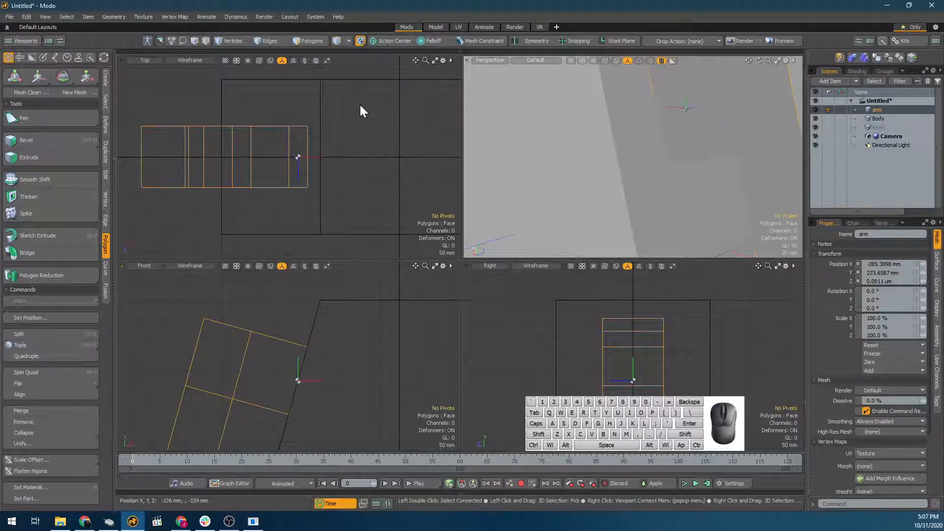
Leave Pivot selection mode, reselect the arm item in the Front view, and return to Pivot mode
left_click(361, 40)
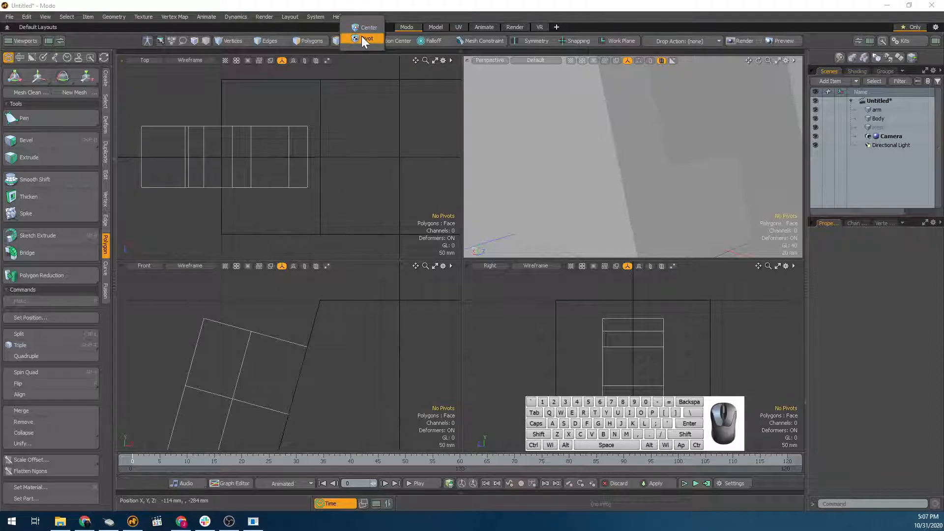
left_click(361, 36)
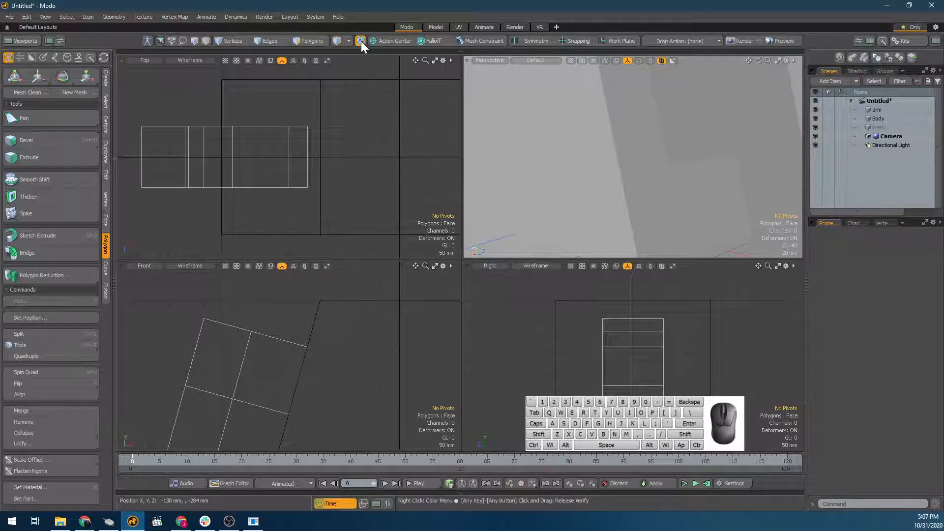
scroll(343, 277, "down", 5)
scroll(364, 325, "up", 5)
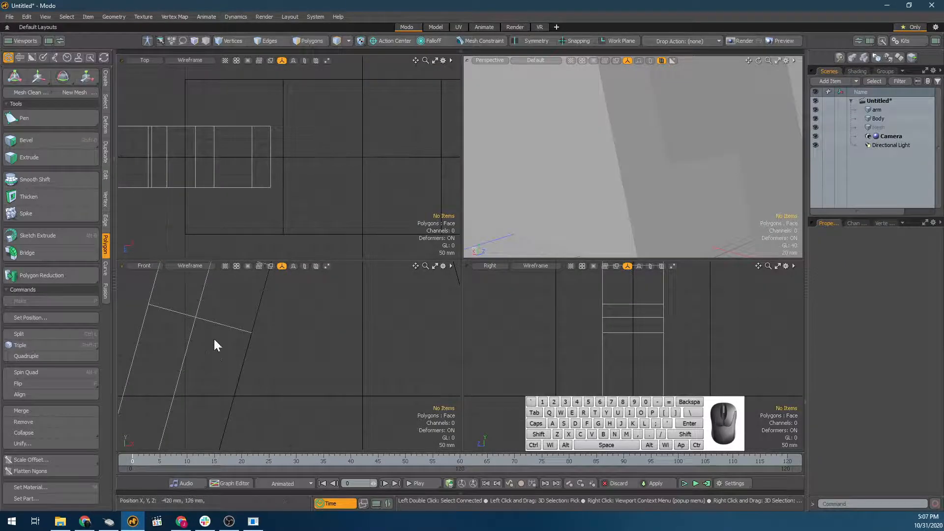
left_click(215, 321)
left_click(361, 40)
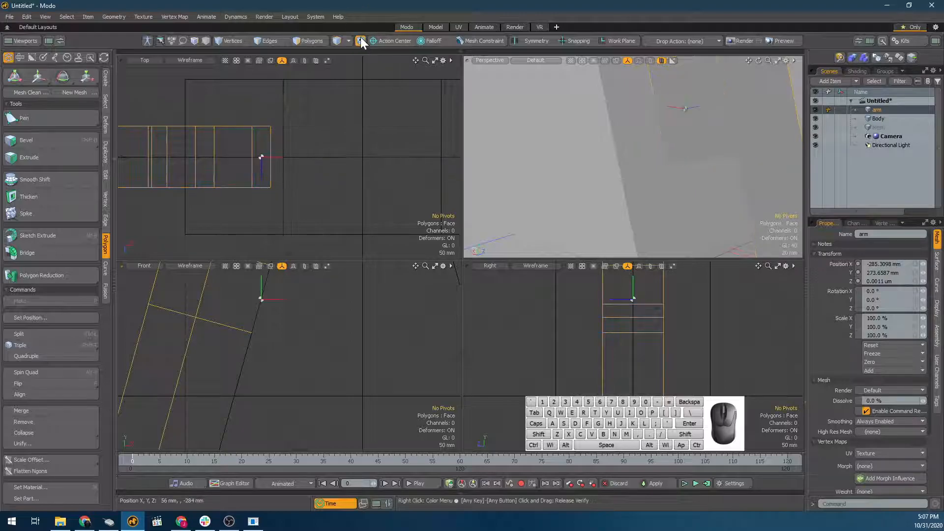
Select the arm's pivot and rotate it about -15° in the Front view to align with the Body's slanted side
scroll(264, 344, "down", 2)
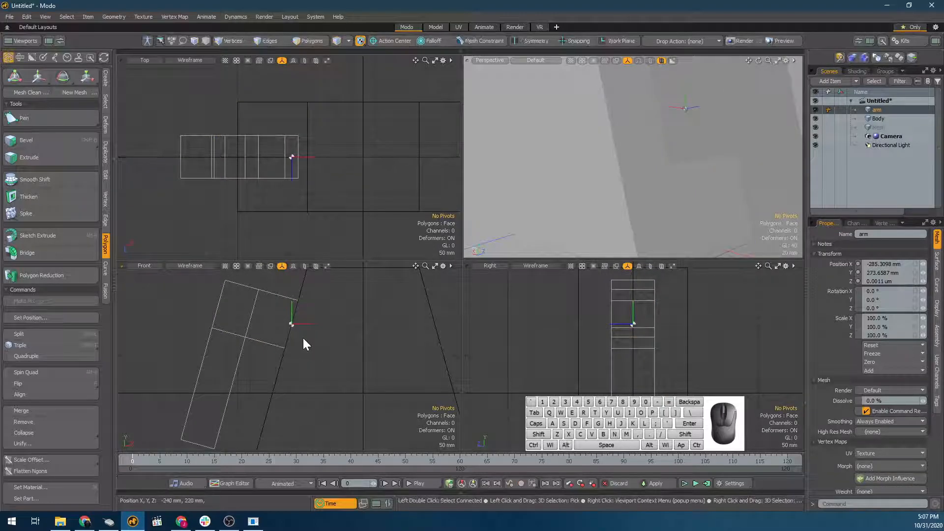
scroll(308, 339, "up", 3)
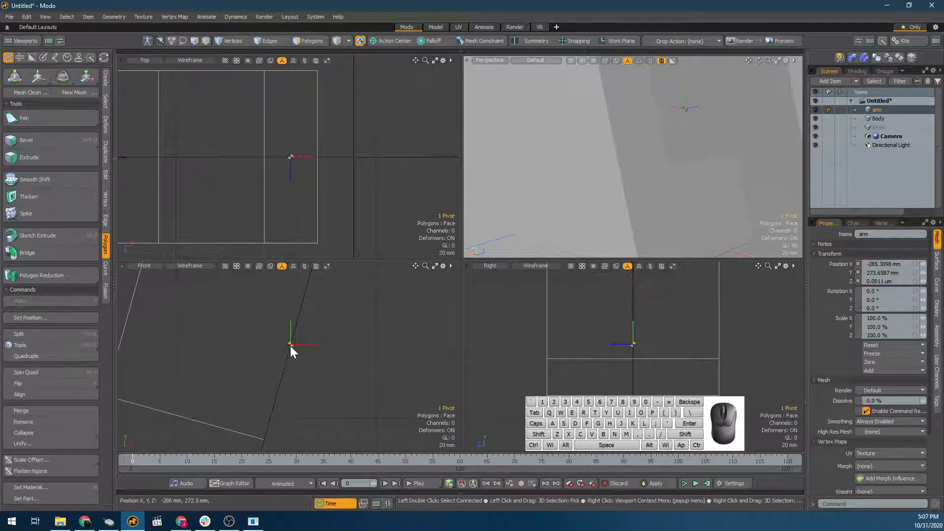
key("e")
scroll(313, 336, "up", 2)
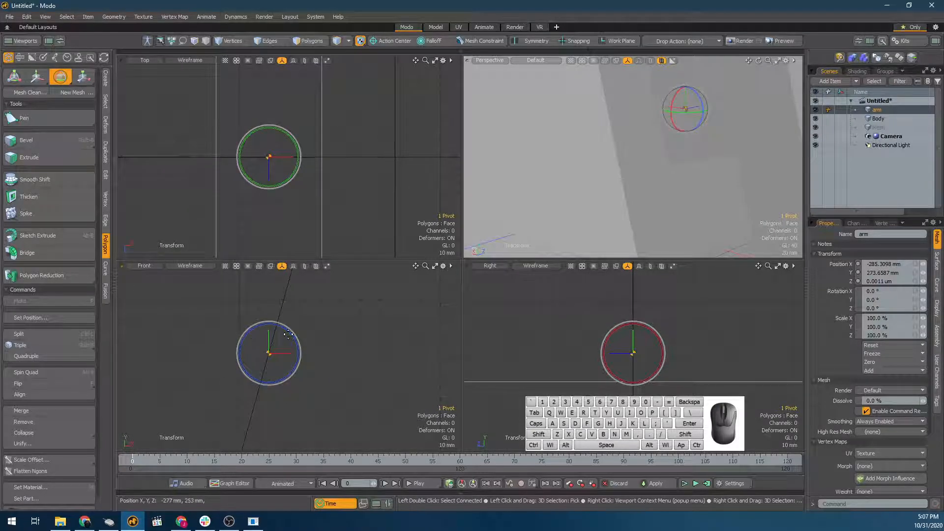
left_click_drag(288, 334, 296, 340)
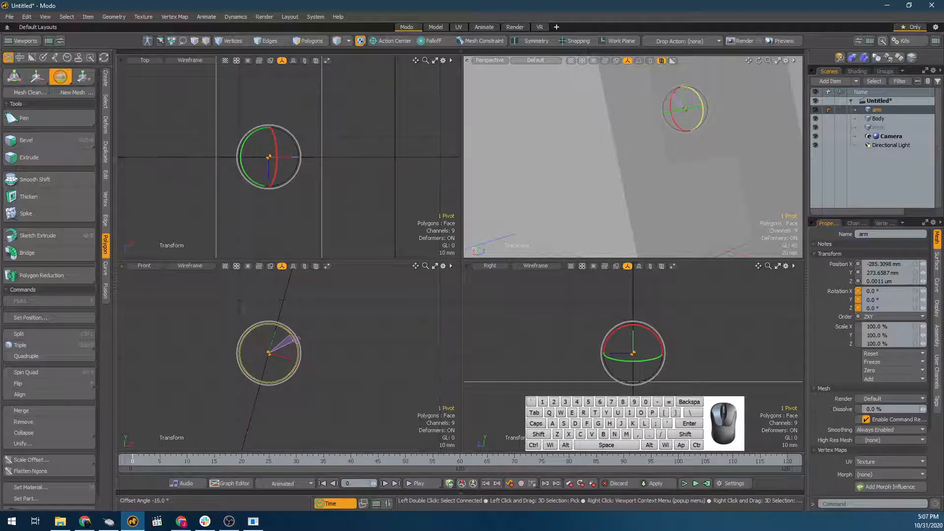
left_click_drag(296, 339, 296, 336)
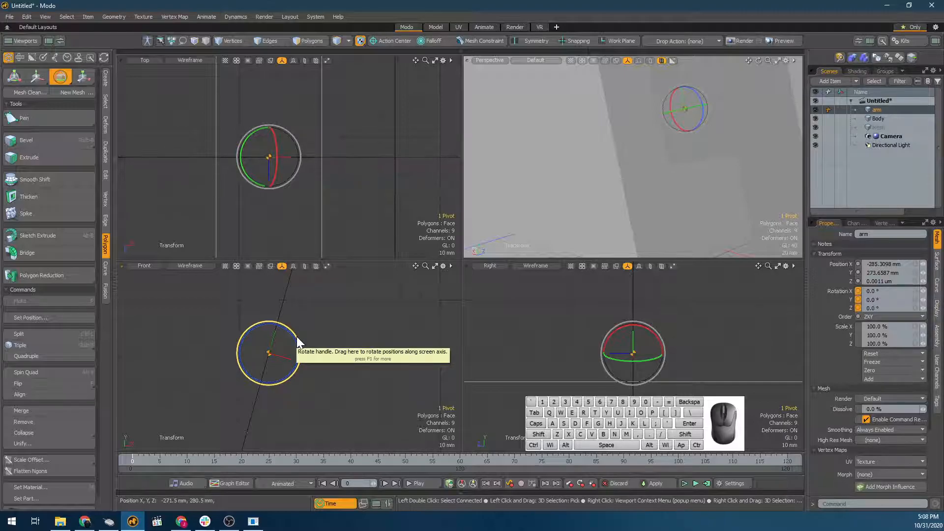
left_click_drag(533, 139, 661, 93, "alt")
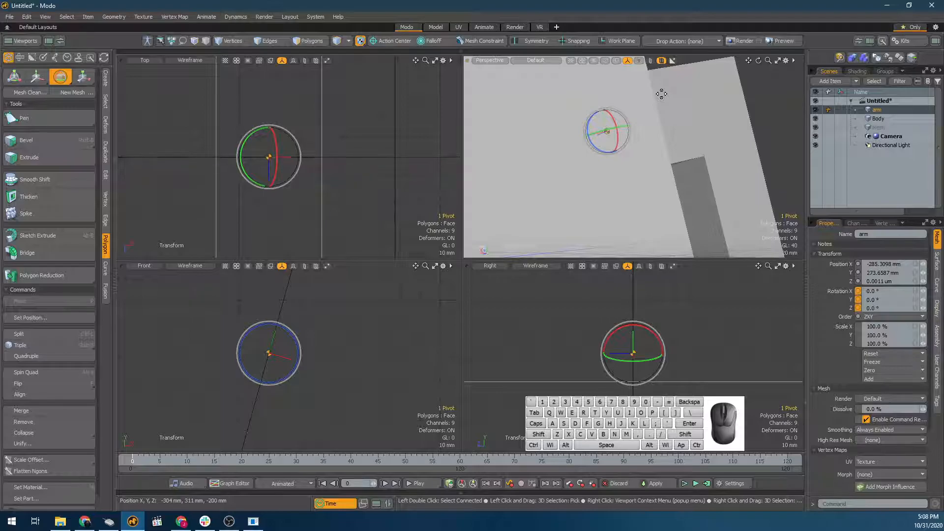
key("space")
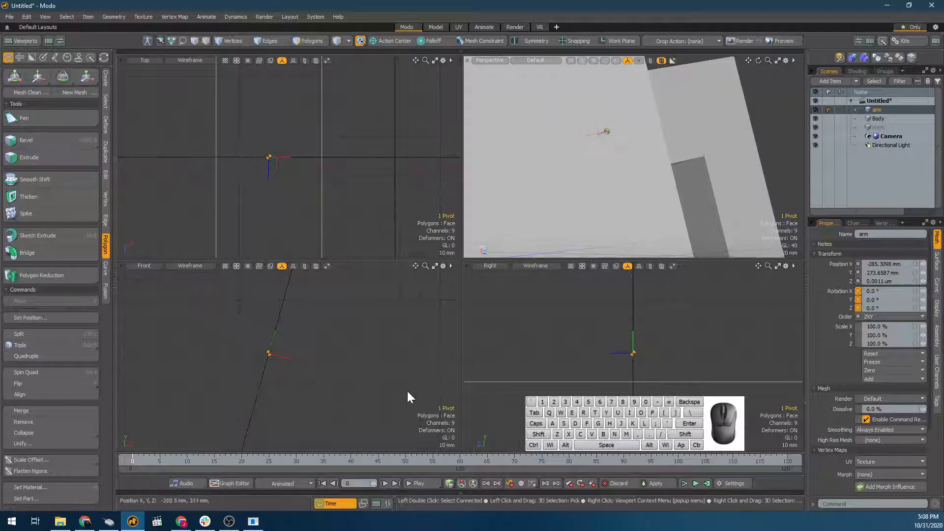
scroll(293, 339, "up", 2)
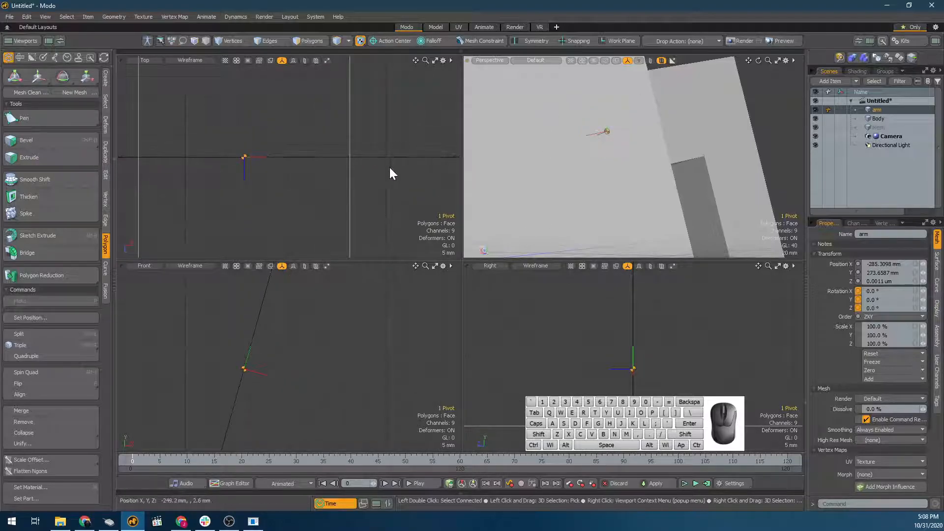
Leave Pivot selection mode and reselect the arm item in the Front view
left_click(359, 41)
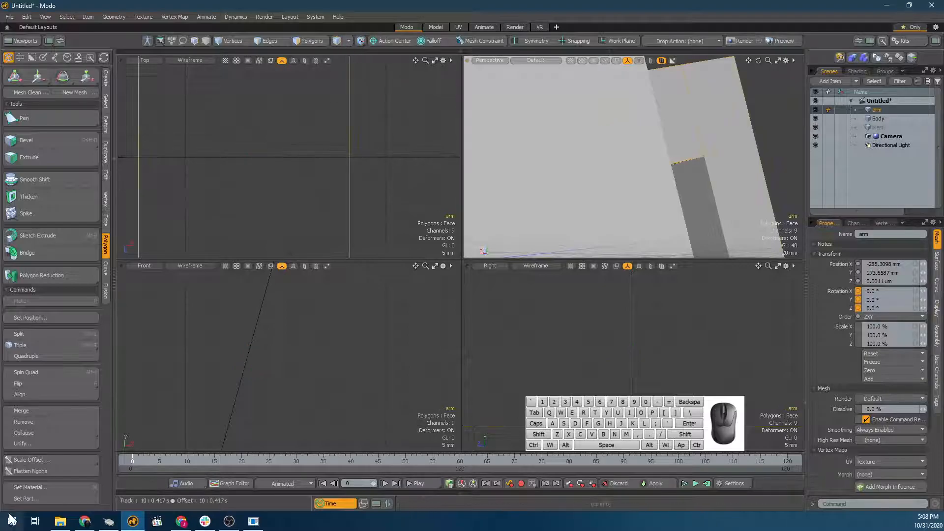
scroll(287, 327, "down", 6)
left_click(250, 326)
left_click(248, 335)
Test-rotate the arm around its tilted pivot to about -35.1° on X and inspect the shoulder joint
left_click_drag(639, 158, 687, 143, "alt")
key("e")
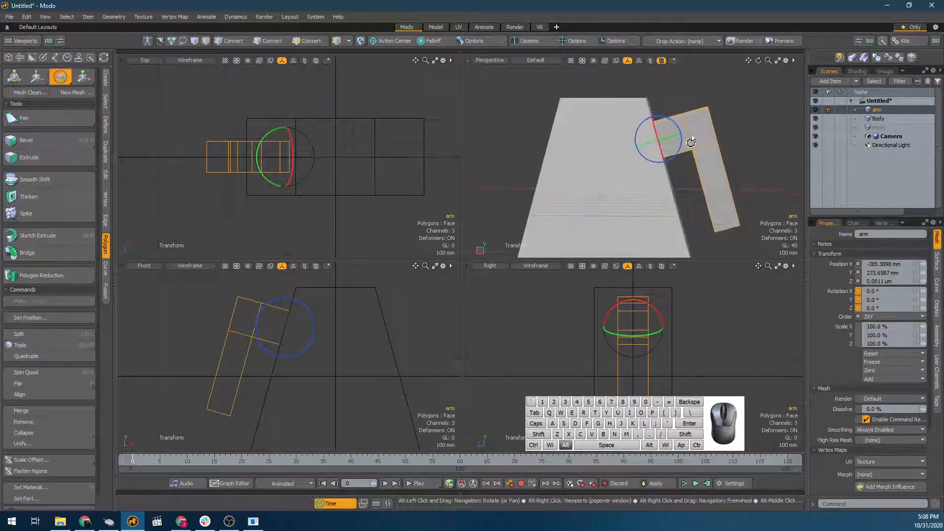
scroll(675, 129, "up", 3)
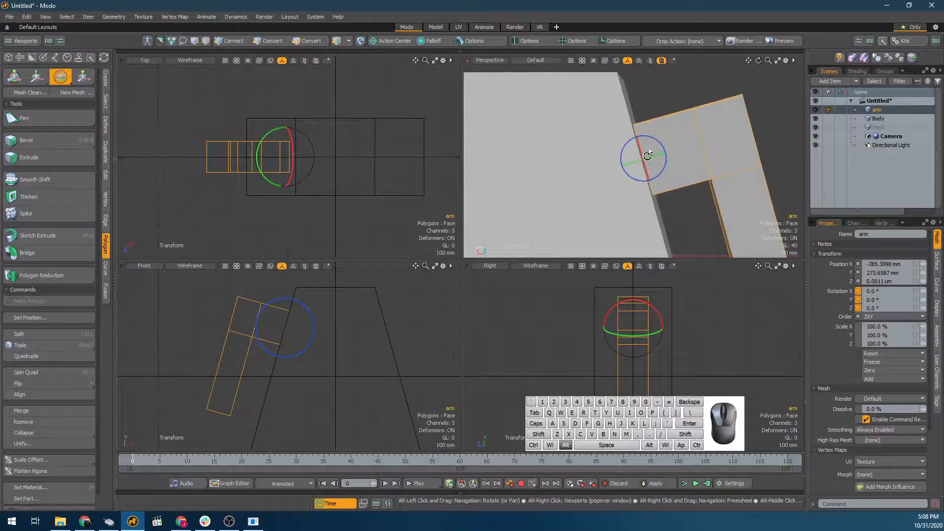
mouse_move(641, 150)
left_mouse_down()
mouse_move(685, 109)
mouse_move(621, 170)
mouse_move(662, 131)
mouse_move(621, 168)
mouse_move(639, 153)
left_mouse_up()
left_click_drag(639, 153, 664, 211, "alt")
mouse_move(641, 158)
left_mouse_down()
mouse_move(627, 169)
mouse_move(640, 159)
mouse_move(634, 165)
left_mouse_up()
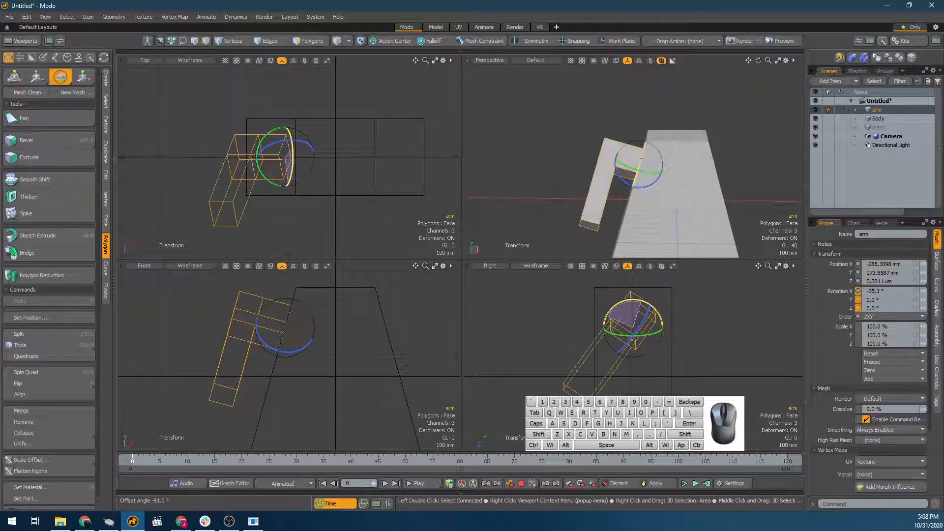
mouse_move(624, 131)
left_mouse_down("alt")
mouse_move(706, 207)
mouse_move(592, 177)
mouse_move(638, 198)
mouse_move(706, 205)
mouse_move(626, 139)
left_mouse_up("alt")
scroll(703, 213, "down", 3)
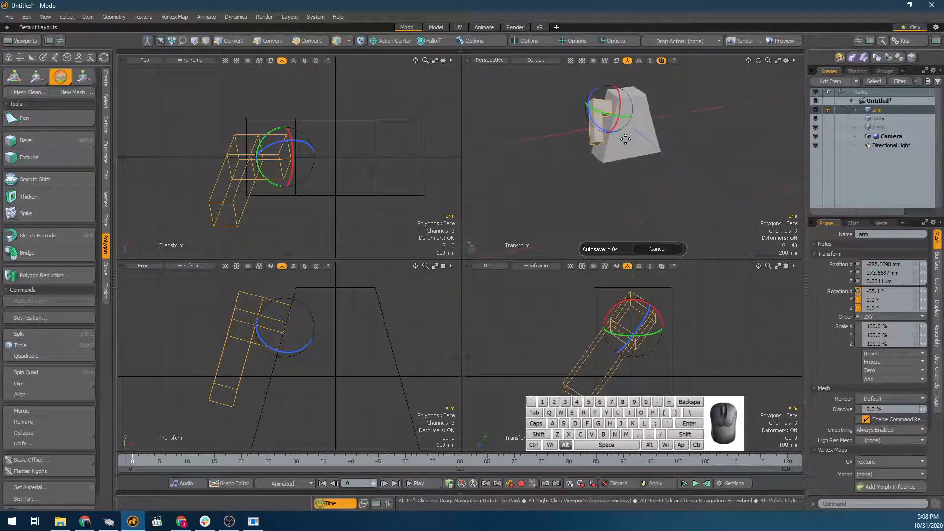
Select the Body's lower front edge and bring up the slicing tools
key("q")
left_click(635, 109)
left_click_drag(668, 191, 658, 131, "alt")
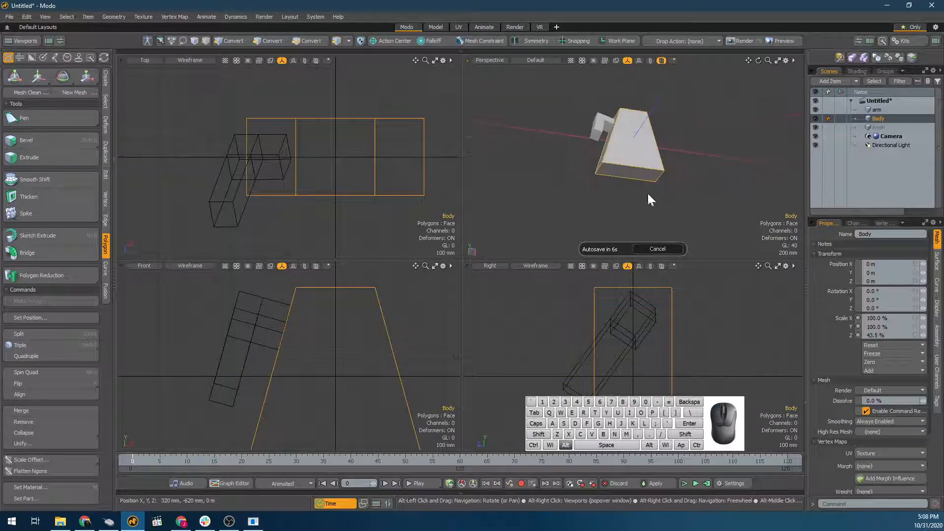
left_click(629, 169)
mouse_move(629, 169)
left_mouse_down("alt")
mouse_move(668, 210)
mouse_move(623, 181)
left_mouse_up("alt")
key("2")
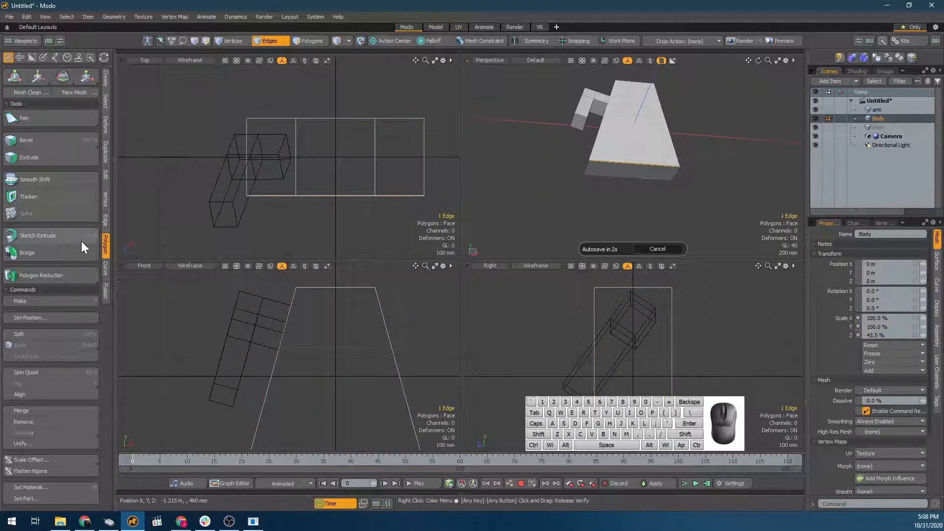
left_click(107, 180)
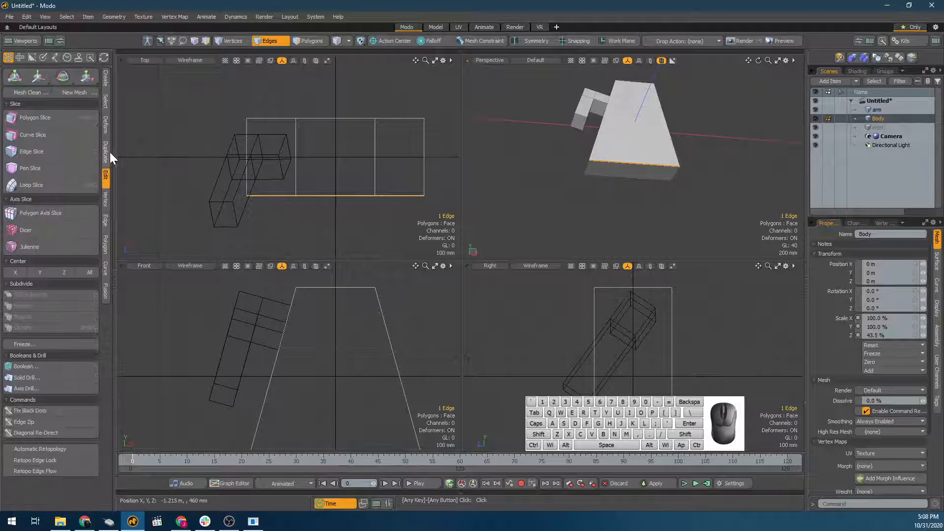
Undo the Body edge selection and the arm's test rotation
key("ctrl+z")
key("ctrl+z")
key("ctrl+z")
key("ctrl+z")
key("ctrl+z")
key("ctrl+z")
key("ctrl+z")
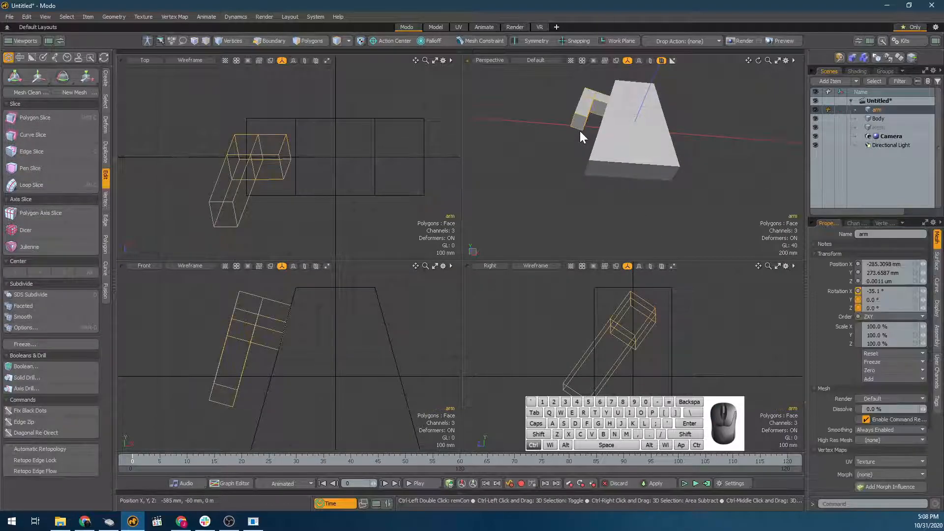
Try a 50% Loop Slice from the Body's lower front edge, inspect the mesh, and undo the slice
left_click(635, 162)
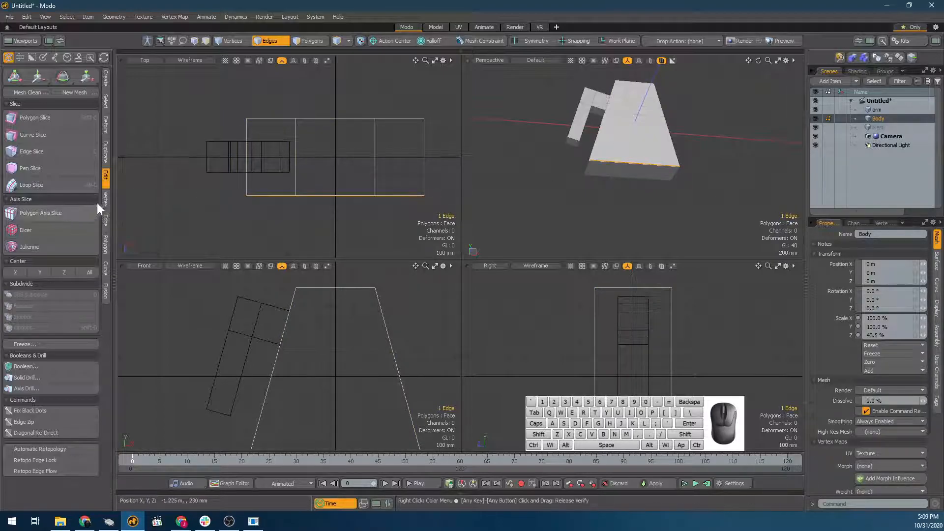
left_click(69, 190)
left_click_drag(585, 165, 567, 132, "alt")
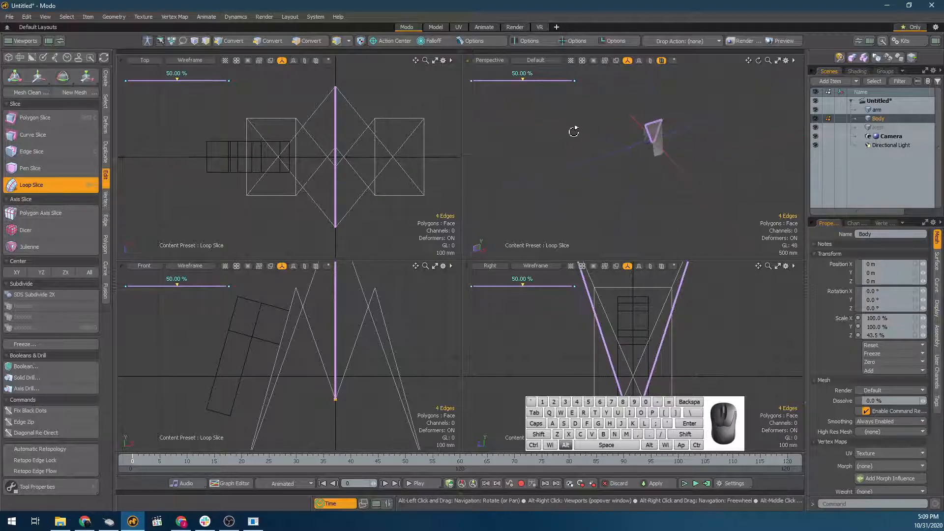
scroll(695, 122, "up", 5)
left_click_drag(614, 152, 695, 120, "alt")
scroll(650, 138, "up", 3)
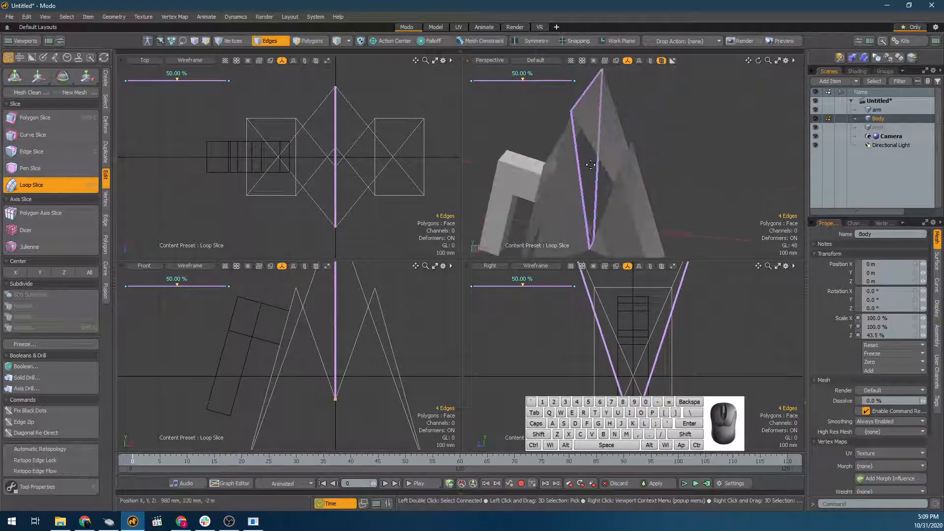
key("ctrl+z")
Try a 50% Loop Slice from the Body's upper front edge and undo it
left_click_drag(588, 172, 587, 79, "alt")
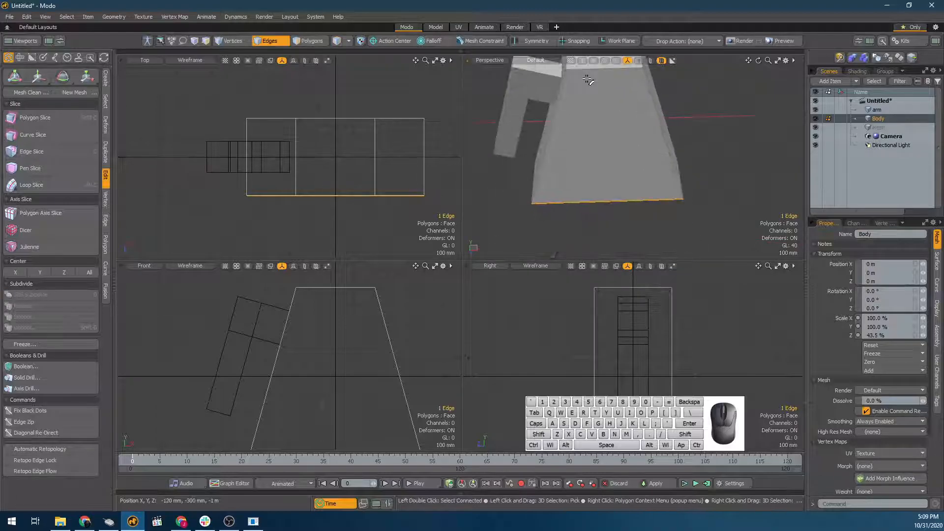
left_click(595, 71)
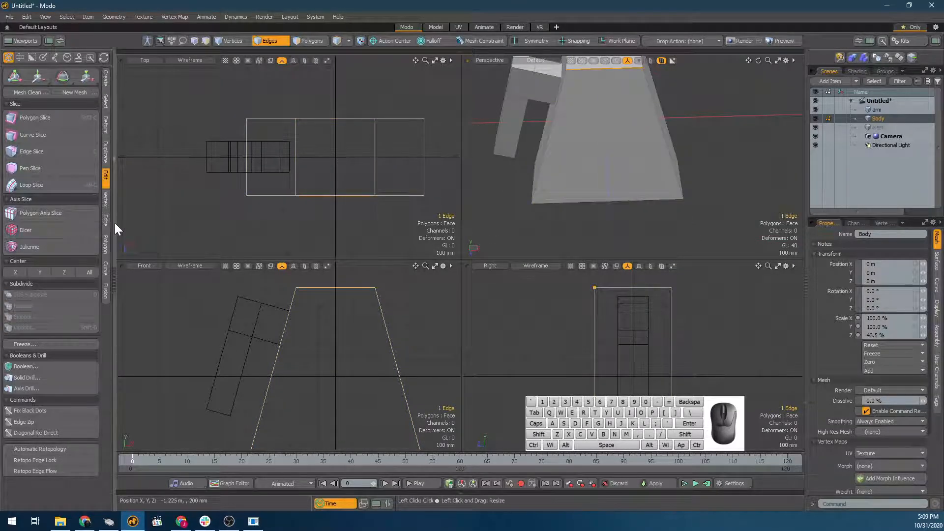
left_click(49, 190)
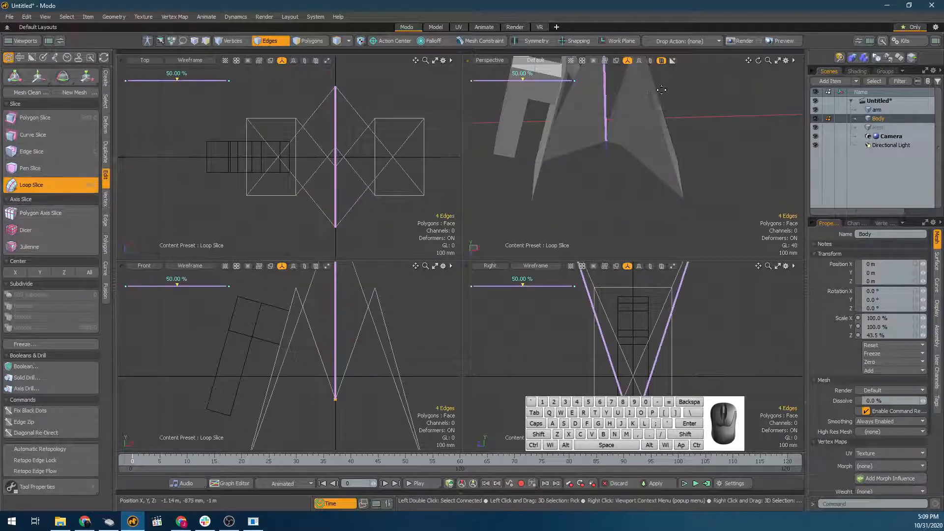
key("ctrl+z")
Use Add Loop on the Body's upper front edge to add a lengthwise edge loop near the middle
left_click(106, 203)
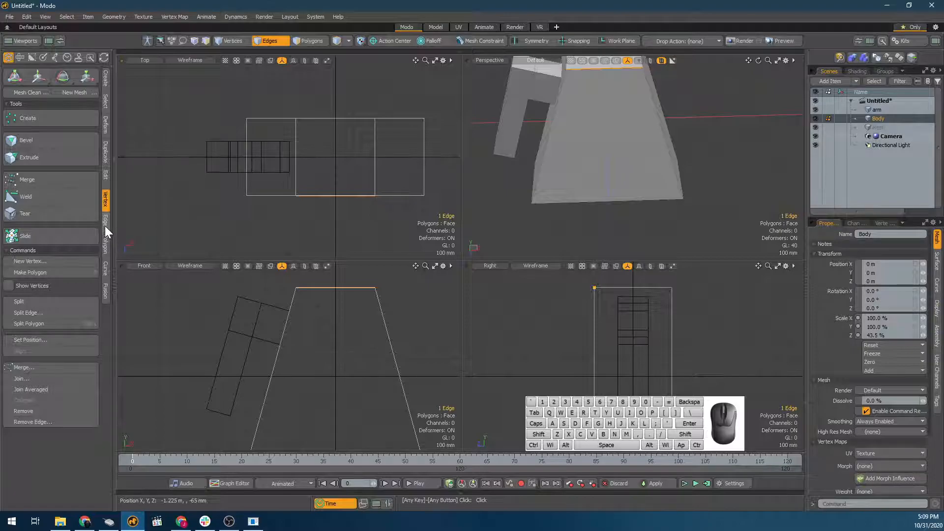
left_click(105, 220)
left_click(44, 246)
mouse_move(592, 71)
left_mouse_down()
mouse_move(607, 71)
mouse_move(593, 72)
left_mouse_up()
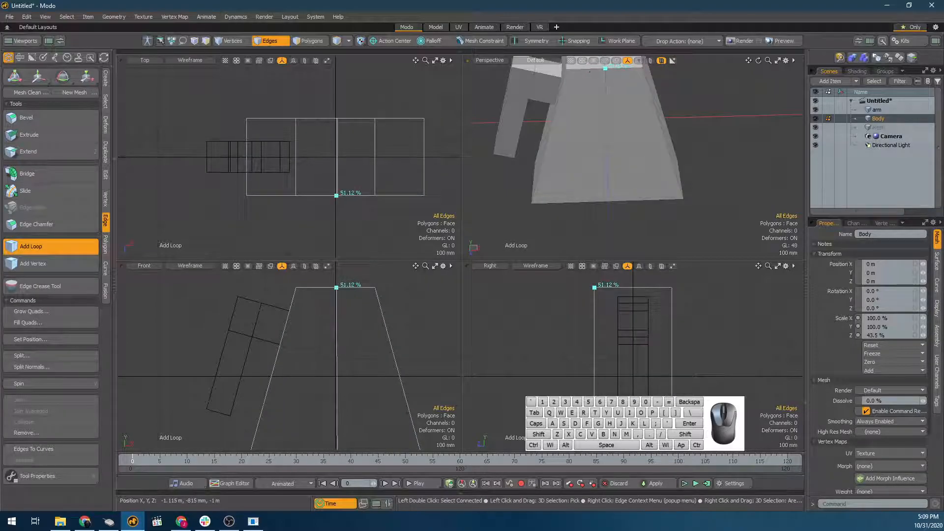
key("space")
Bevel the Body's middle edge loop to create a parallel loop on each side, and remove the remaining centre loop
scroll(582, 135, "down", 3)
left_click_drag(581, 135, 572, 96, "alt")
key("2")
double_click(604, 133)
key("b")
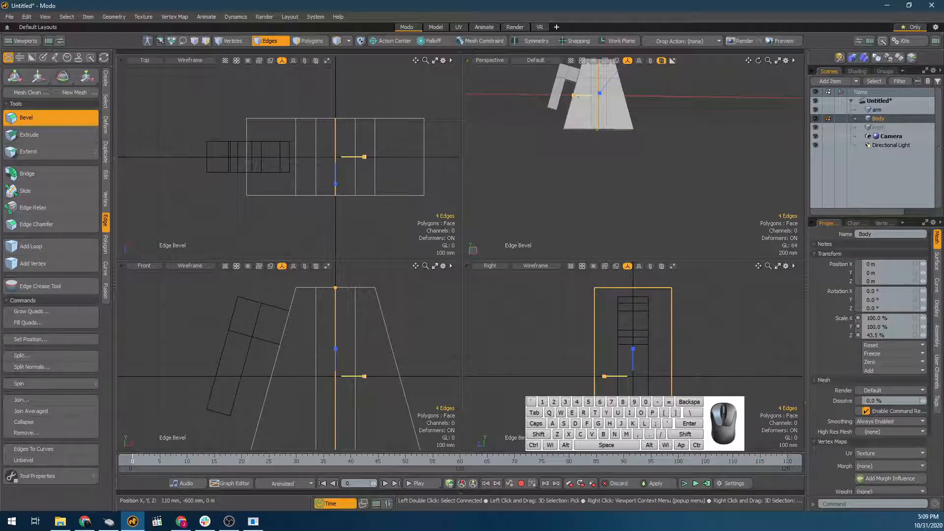
key("space")
left_click_drag(608, 154, 591, 112, "alt")
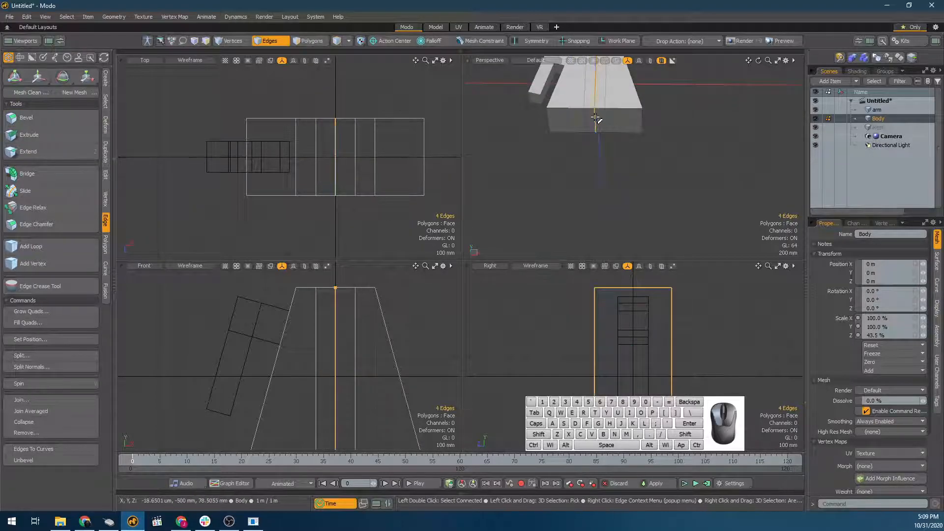
left_click(596, 119)
Select the Body's two outer bottom polygons and bevel them downward to form two legs
key("3")
left_click(615, 122)
left_click(582, 123, "shift")
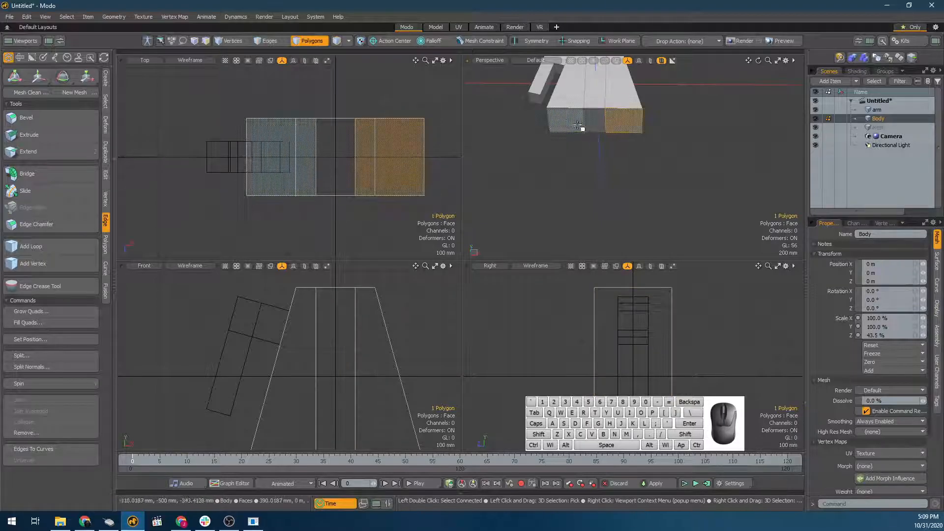
key("b")
left_click_drag(595, 143, 593, 194)
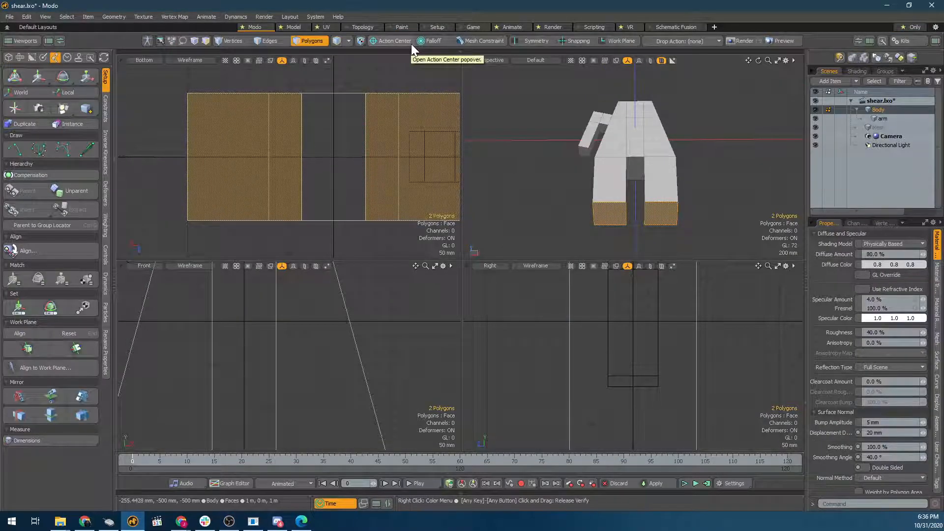
Clear the polygon selection, maximize the Perspective view, and switch to item selection mode
key("1")
left_click_drag(629, 187, 700, 253, "alt")
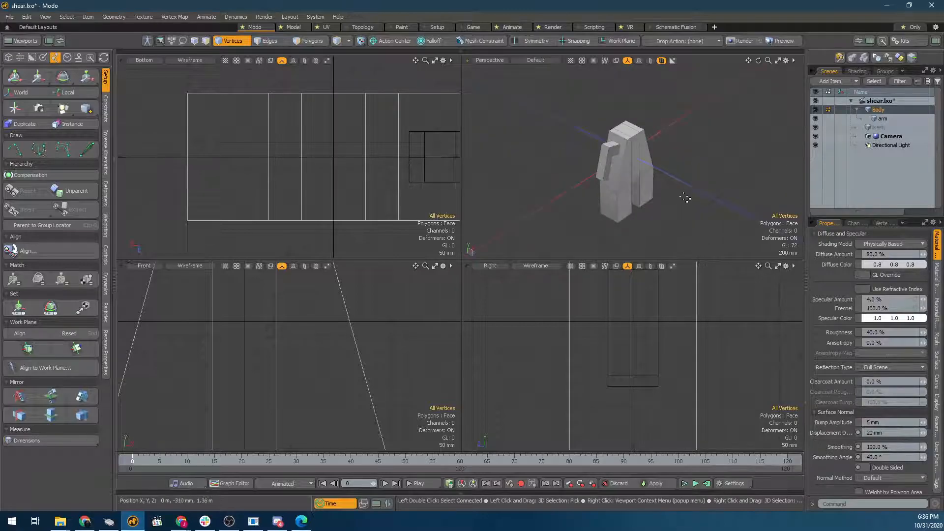
key("0")
scroll(665, 196, "down", 2)
scroll(426, 342, "up", 5)
left_click_drag(516, 279, 376, 431, "alt+shift")
scroll(529, 209, "down", 3)
key("5")
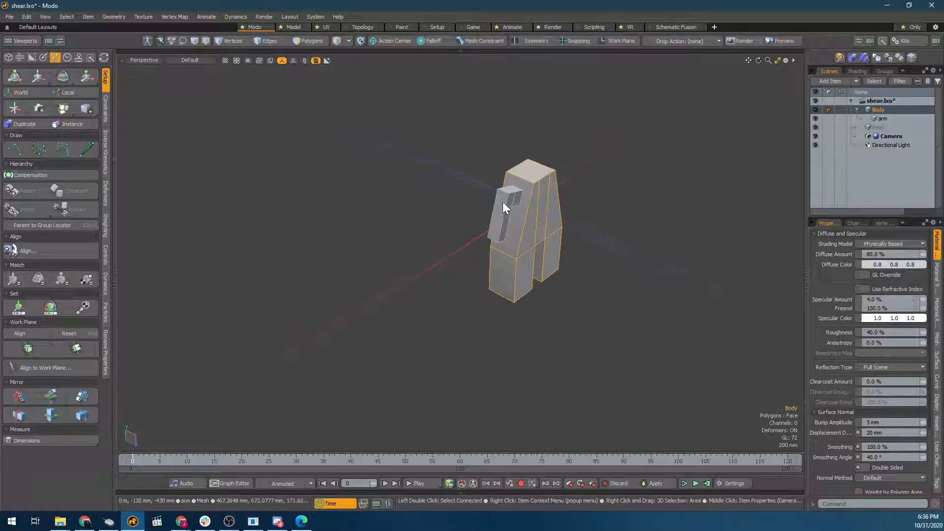
Select the arm item and display its rotation handles to examine where it turns at the shoulder
left_click(502, 201)
scroll(513, 190, "up", 3)
left_click_drag(528, 186, 427, 192, "alt")
key("e")
scroll(556, 155, "up", 2)
key("q")
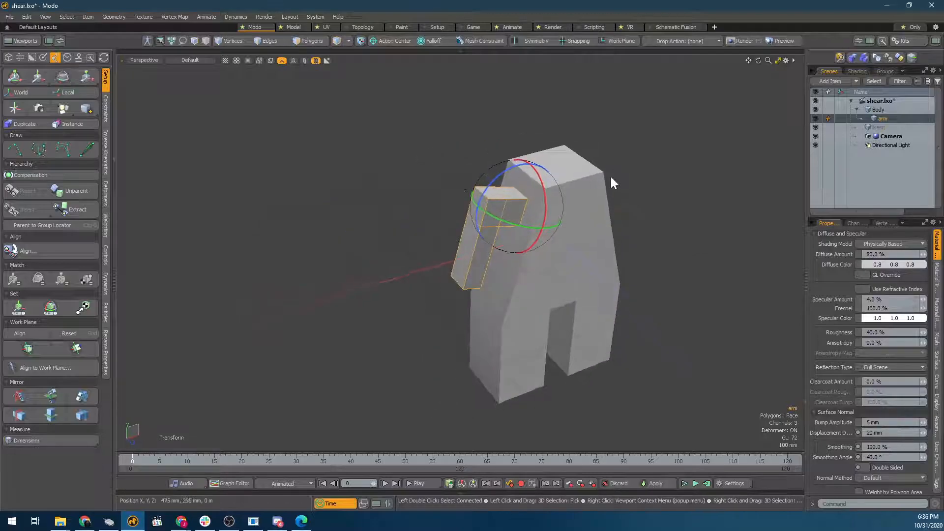
Test-move the Body item together with its parented arm, and undo the move
left_click(568, 202)
left_click_drag(531, 257, 600, 273, "alt")
scroll(603, 275, "down", 3, "alt")
key("y")
left_click_drag(594, 227, 540, 207)
key("ctrl+z")
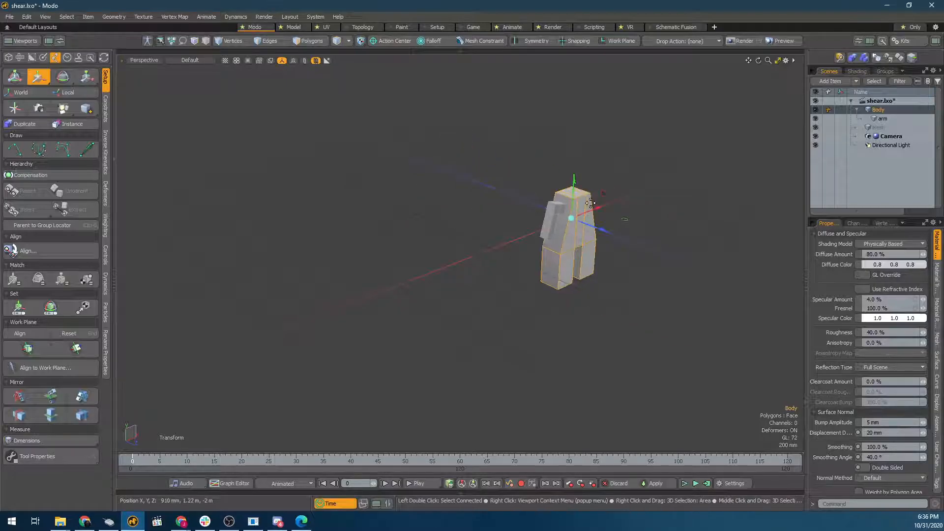
key("space")
Select the arm item, test-rotate it forward at the shoulder, and undo the rotation
left_click(540, 220)
scroll(550, 216, "up", 5)
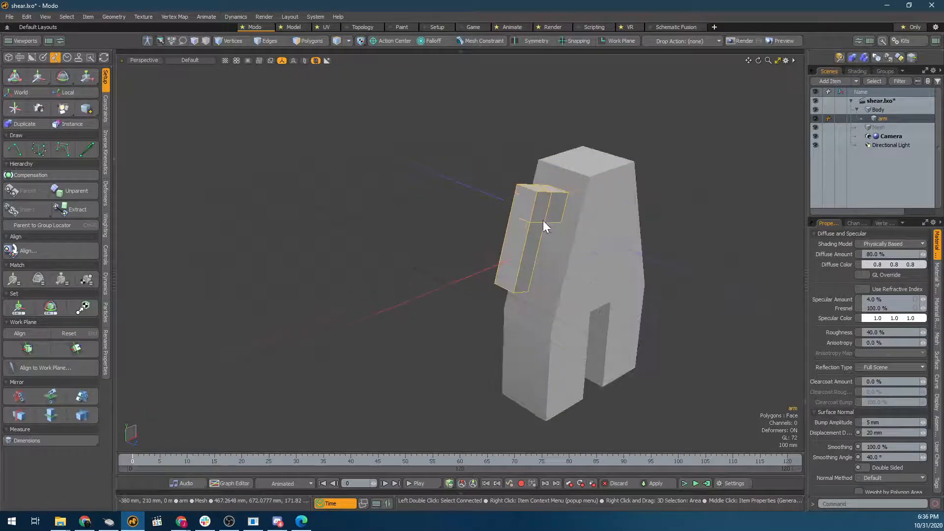
key("e")
left_click_drag(596, 220, 539, 202, "alt")
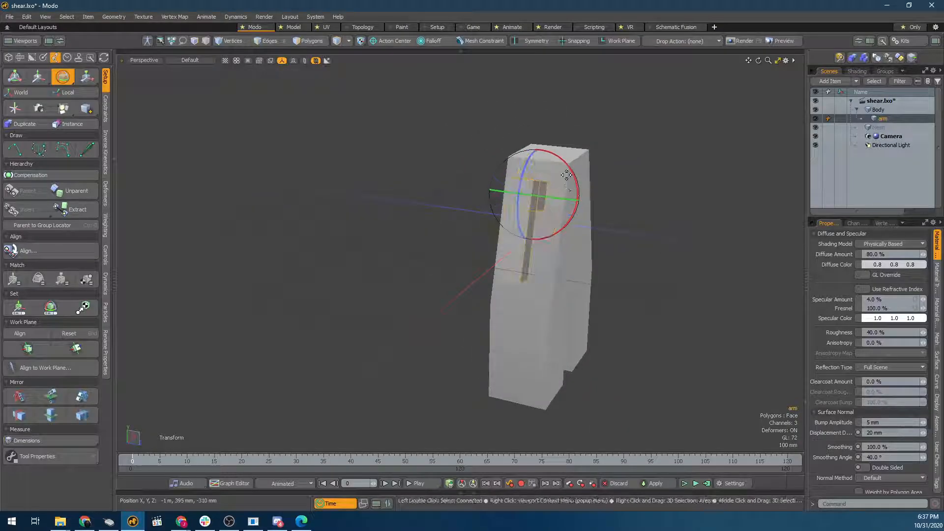
left_click_drag(571, 174, 501, 219)
key("ctrl+z")
Select the Body item, enlarge its property area to show the mesh transforms, and freeze all of its transforms
left_click_drag(569, 249, 480, 256, "alt")
key("space")
left_click(480, 256)
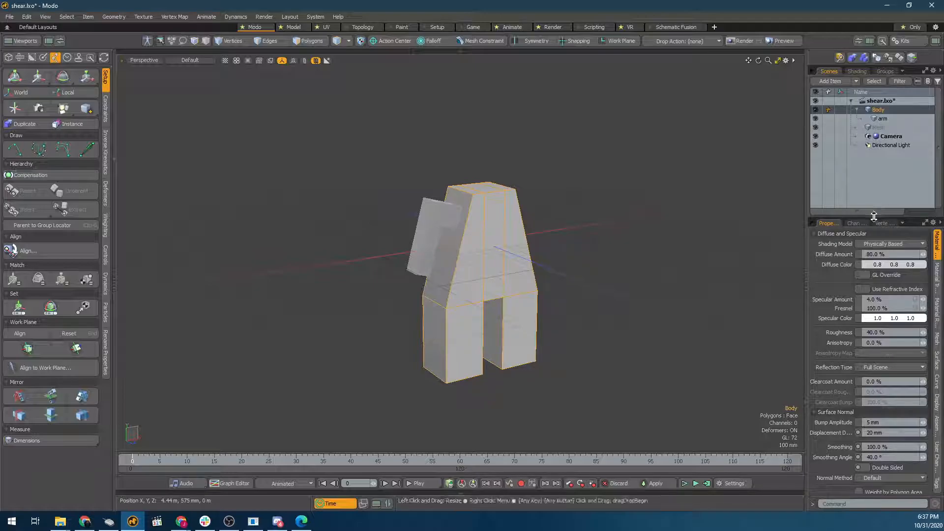
left_click_drag(874, 216, 874, 186)
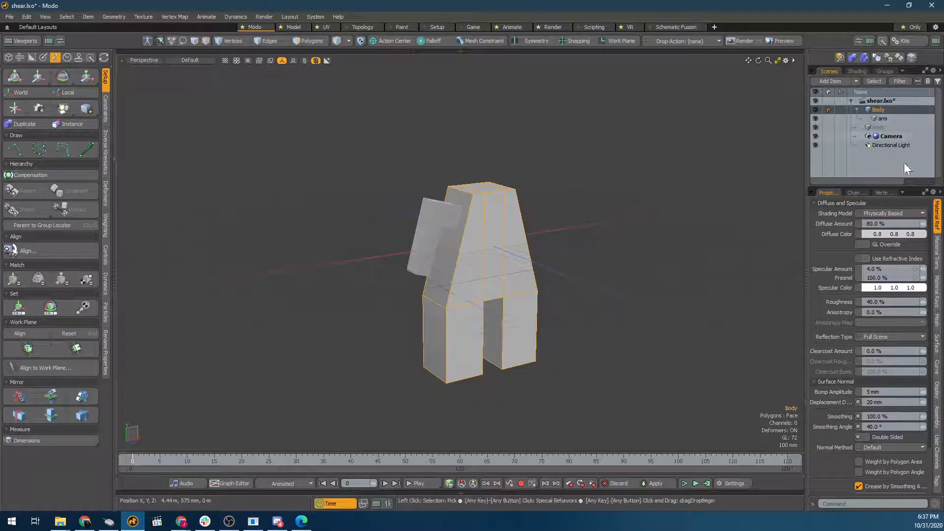
left_click(938, 322)
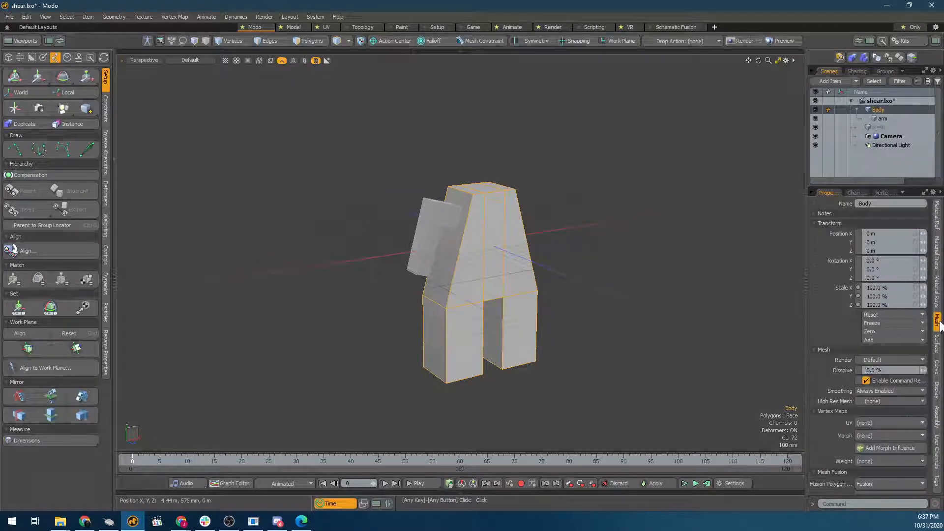
left_click(881, 322)
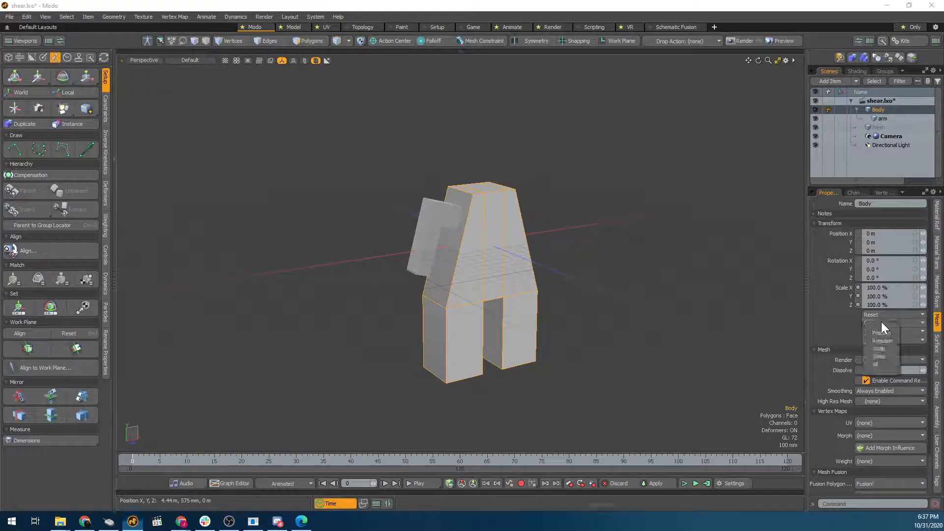
left_click(883, 363)
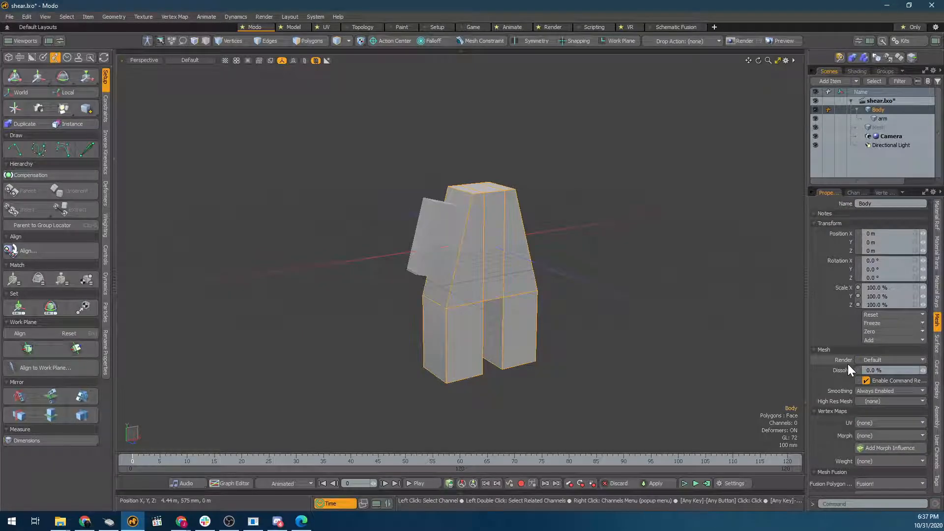
Select the arm item, swing it around the shoulder with its rotation handles, and undo the rotation
left_click_drag(436, 87, 406, 203, "alt")
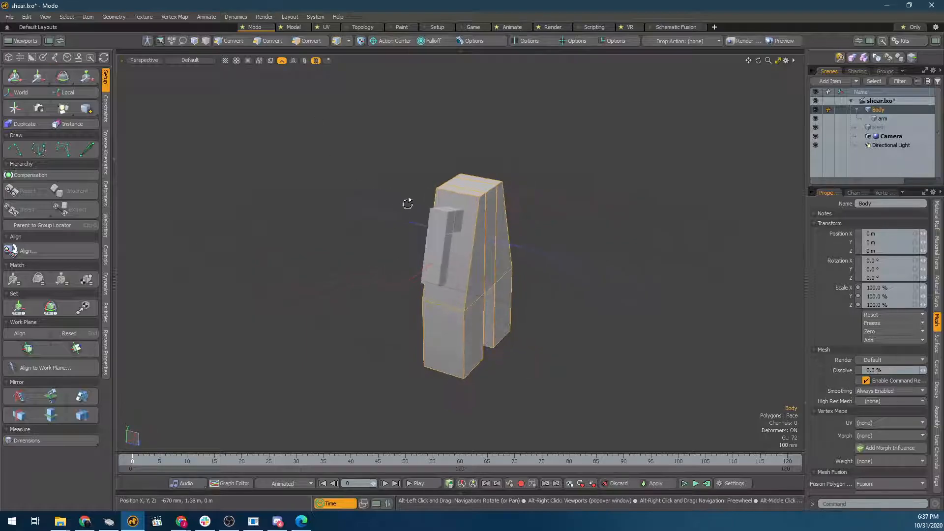
left_click(457, 214)
key("e")
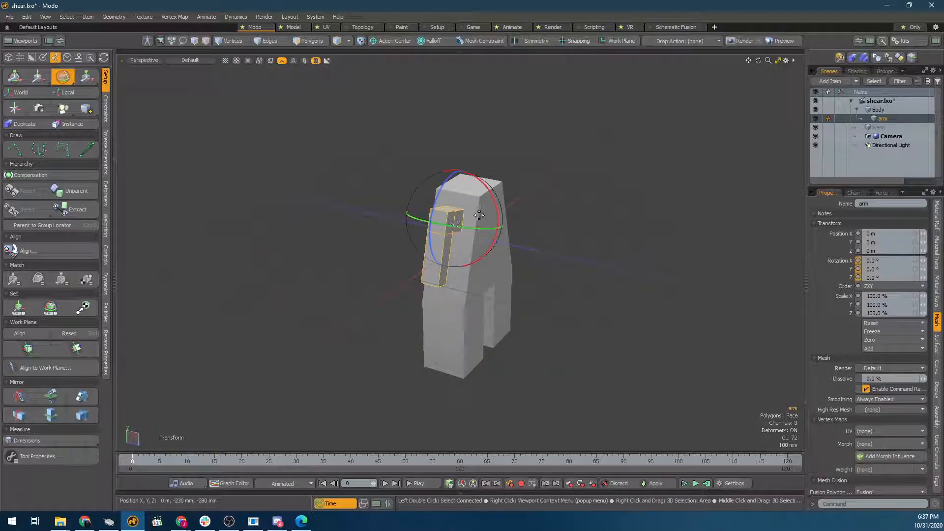
left_click_drag(499, 219, 482, 89)
left_click_drag(473, 254, 475, 180)
left_click_drag(433, 197, 442, 167, "alt")
left_click_drag(579, 264, 592, 311, "alt")
key("ctrl+z")
key("q")
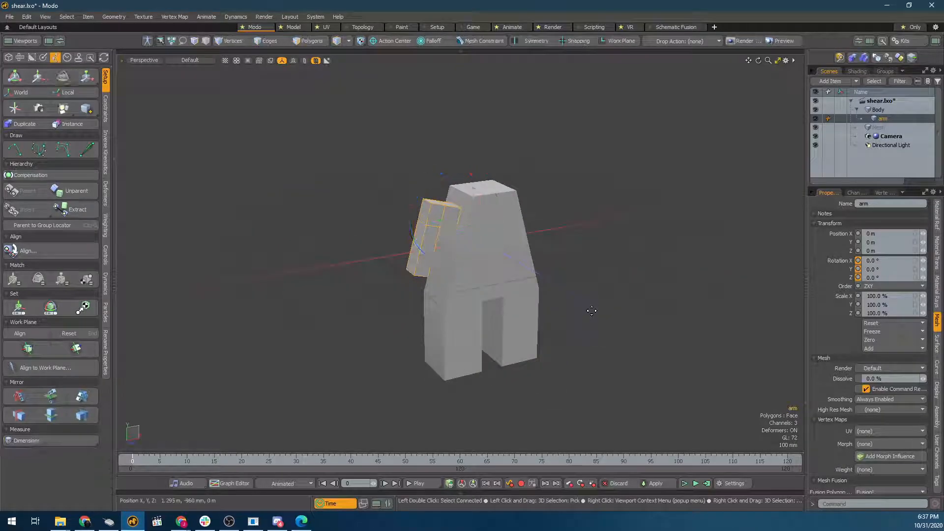
Move the arm item up and away from the body, and reset its position
left_click(874, 322)
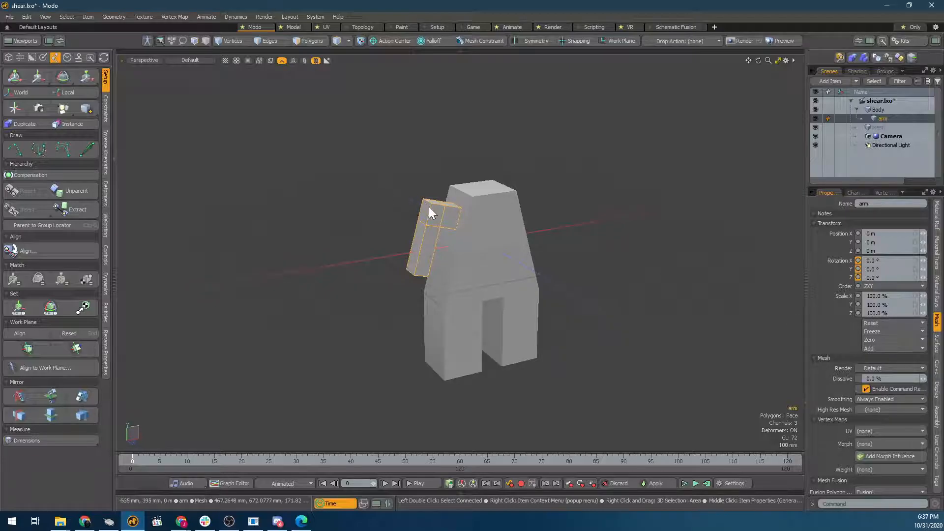
left_click(872, 323)
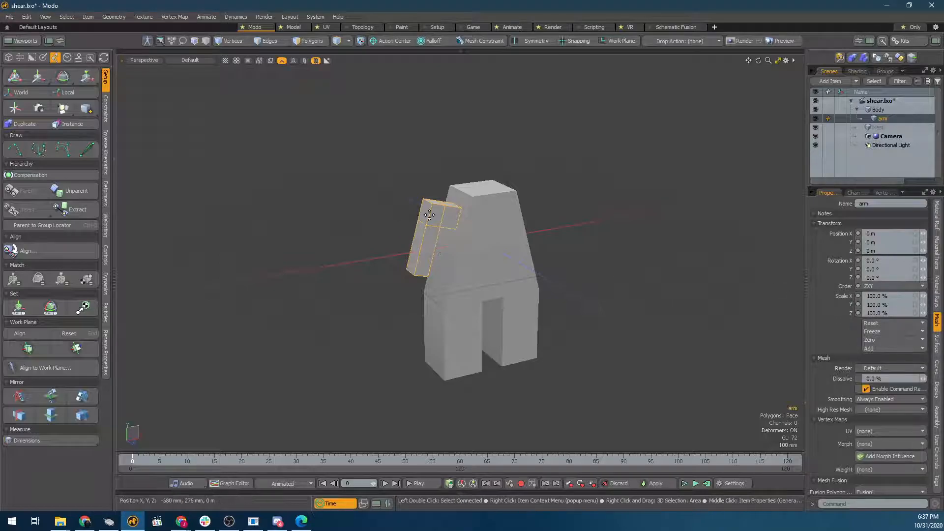
key("w")
left_click_drag(451, 215, 378, 105)
key("space")
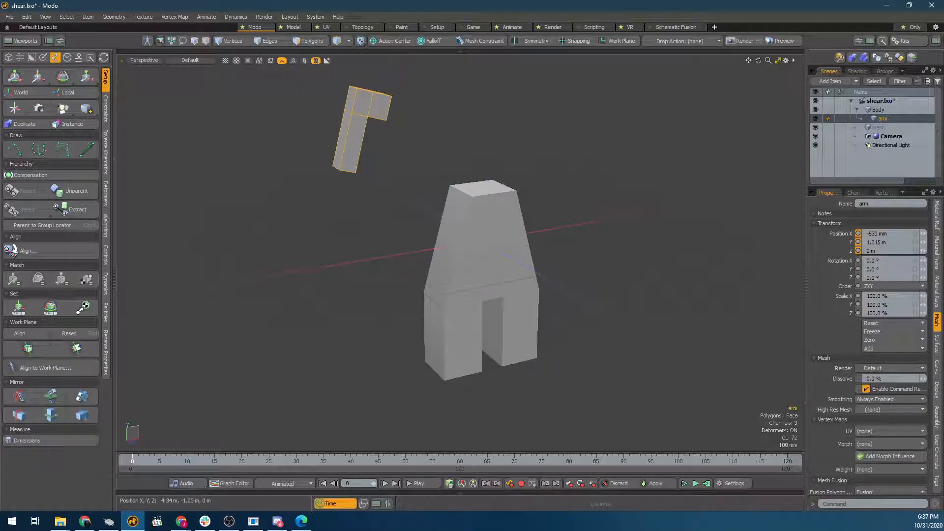
left_click(899, 325)
left_click(898, 336)
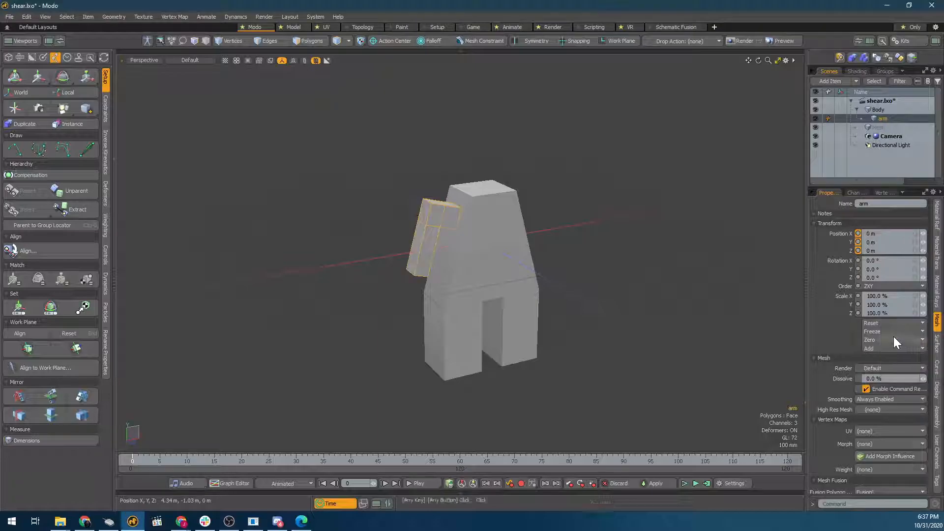
Rotate the arm about -58.6° in X, scale it to about 152%, move it above the body, and reset all its transforms
key("e")
left_click_drag(465, 256, 521, 222)
key("r")
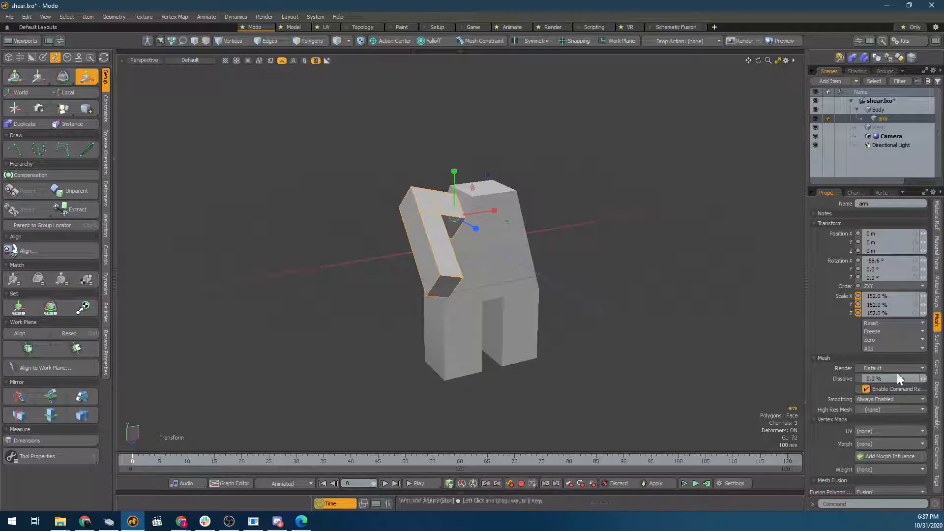
key("w")
left_click_drag(454, 216, 452, 87)
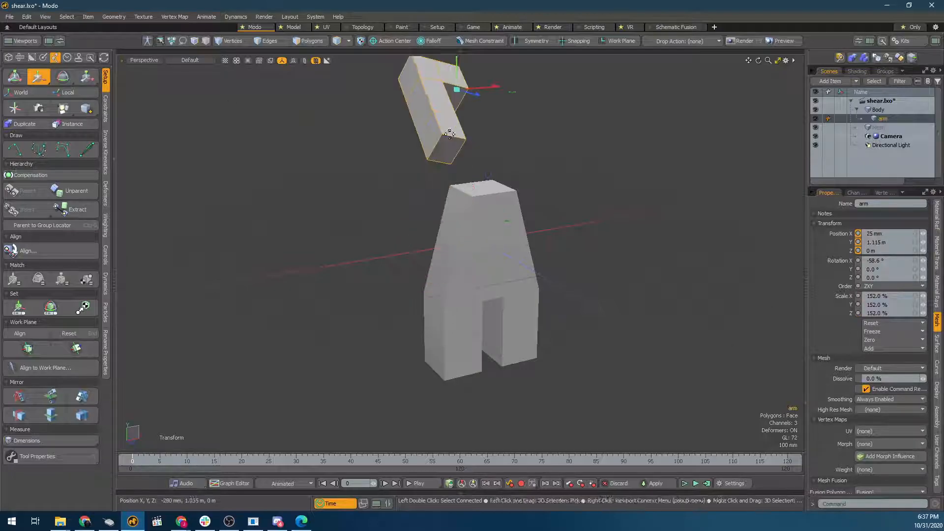
key("space")
left_click(895, 322)
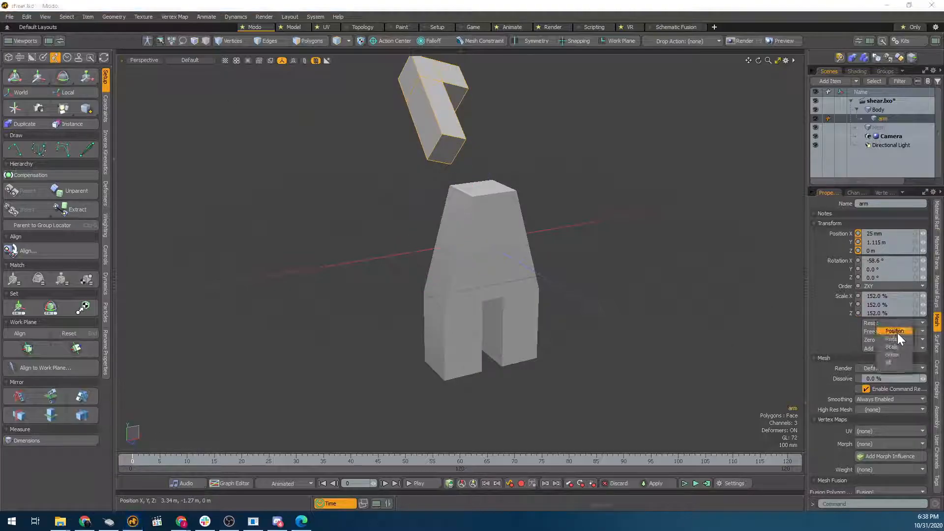
left_click(892, 361)
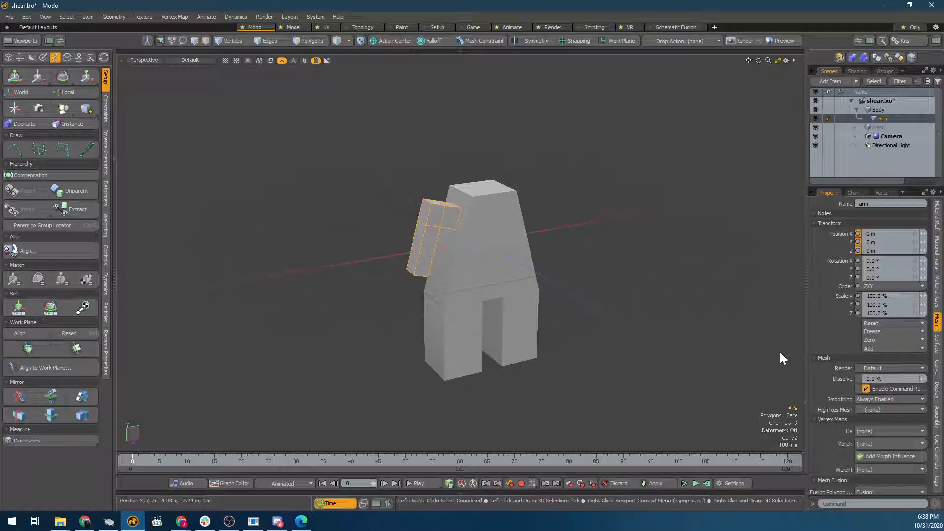
Reselect the arm item and move it straight up about 725 mm in Y
left_click_drag(470, 329, 372, 295, "alt")
left_click(379, 282)
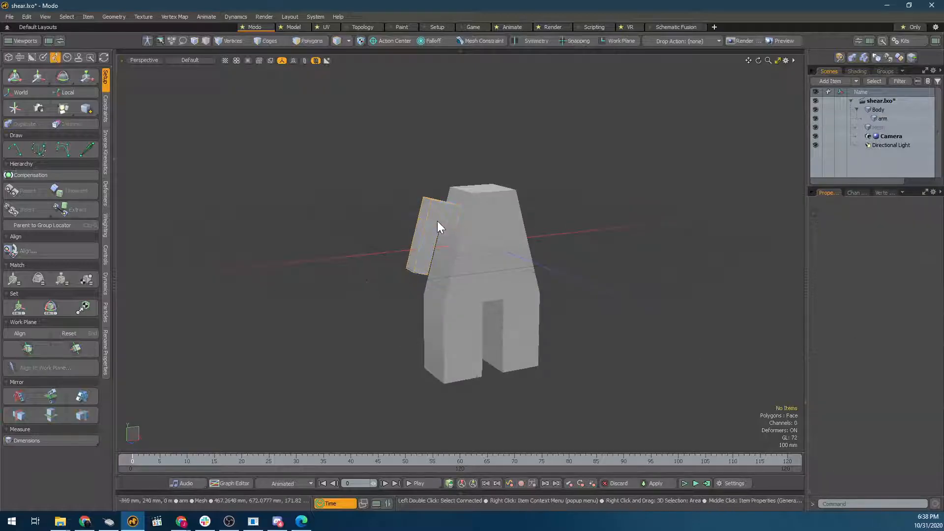
left_click(452, 216)
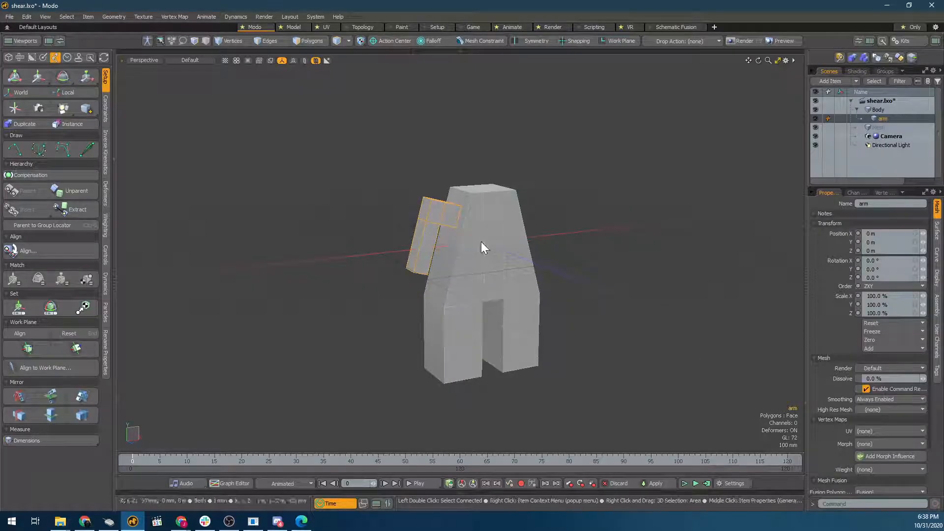
key("y")
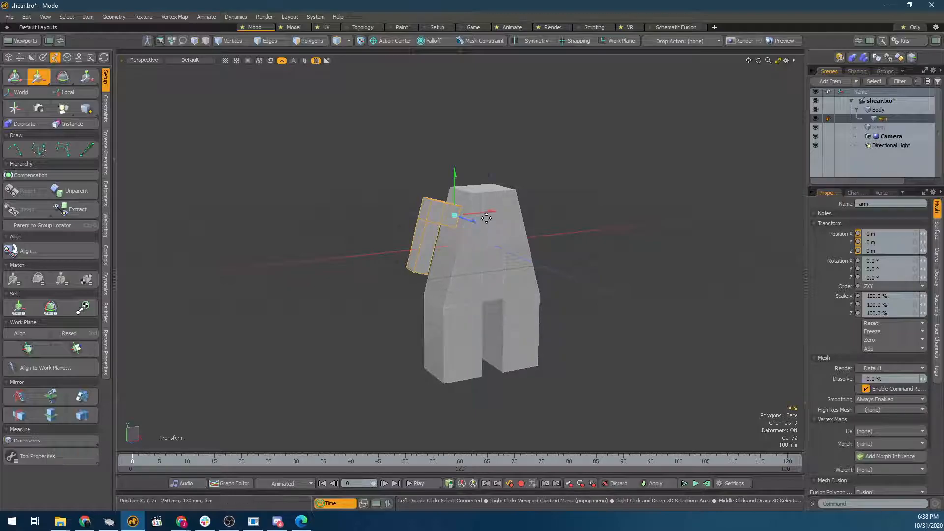
left_click_drag(458, 187, 457, 95)
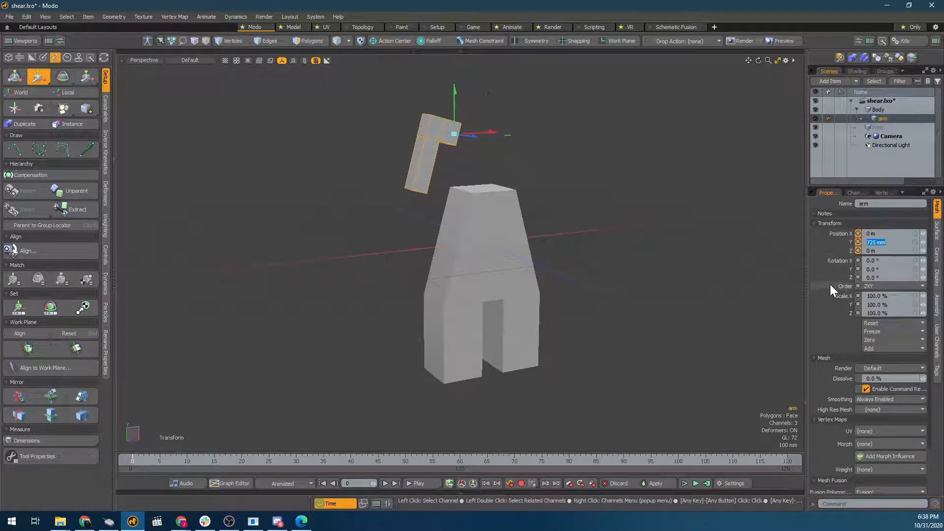
Zero the arm's position at its raised location
left_click(871, 339)
left_click(879, 359)
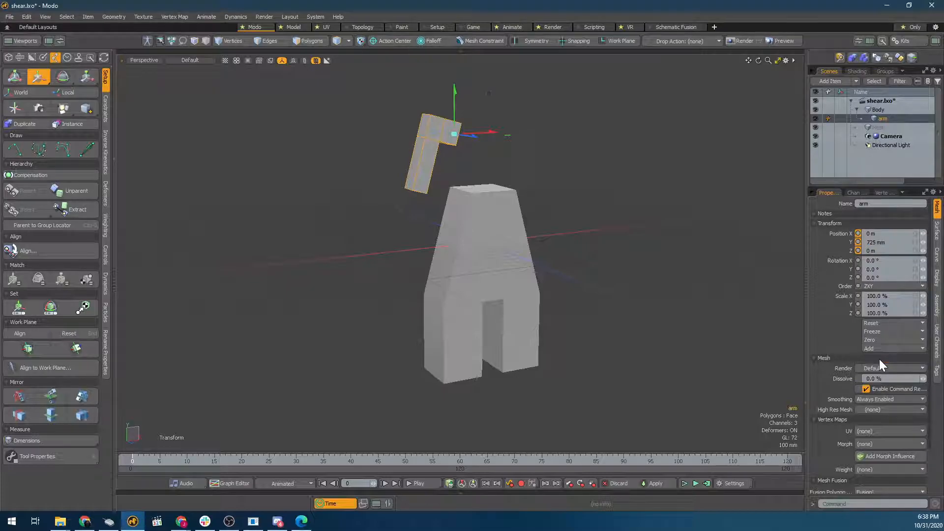
left_click(883, 339)
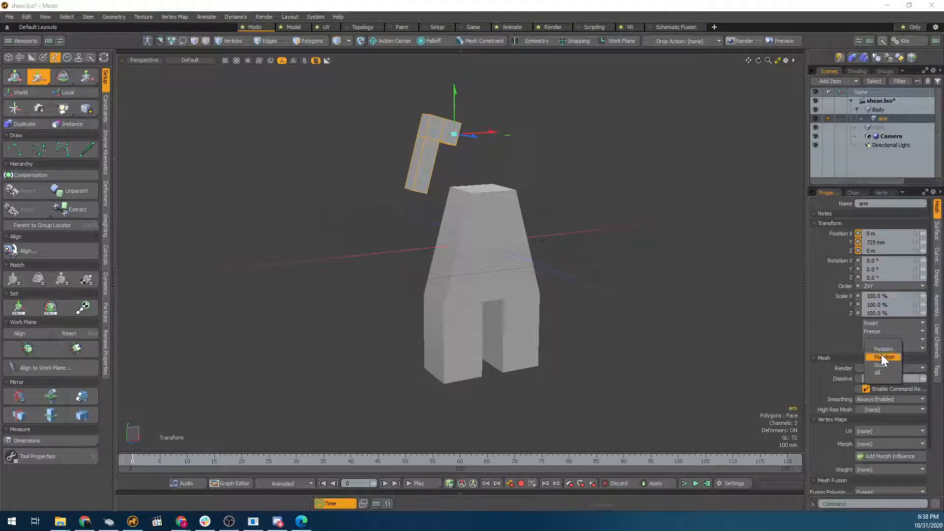
left_click(881, 349)
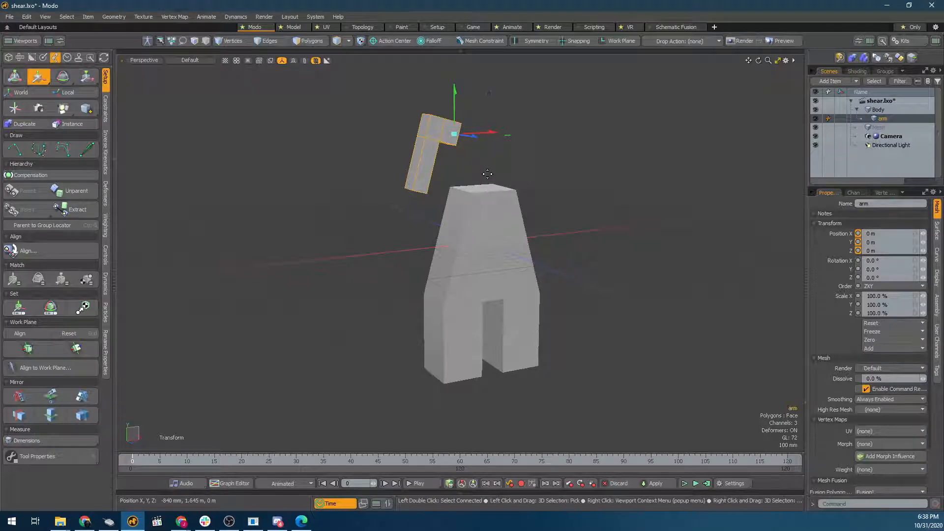
Rotate the raised arm item -90° about X
left_click_drag(506, 138, 573, 164, "alt")
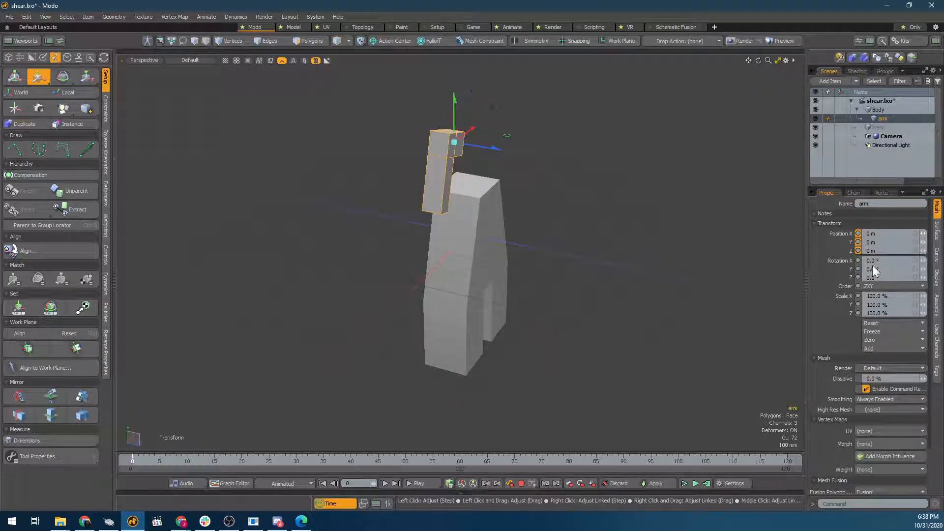
left_click_drag(639, 291, 602, 294, "alt")
key("e")
key("r")
key("e")
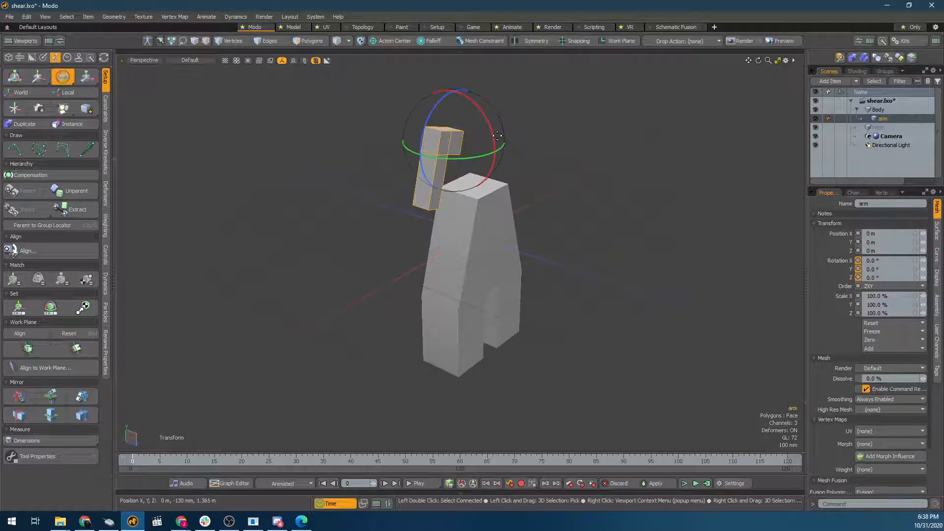
left_click_drag(493, 135, 435, 94)
key("space")
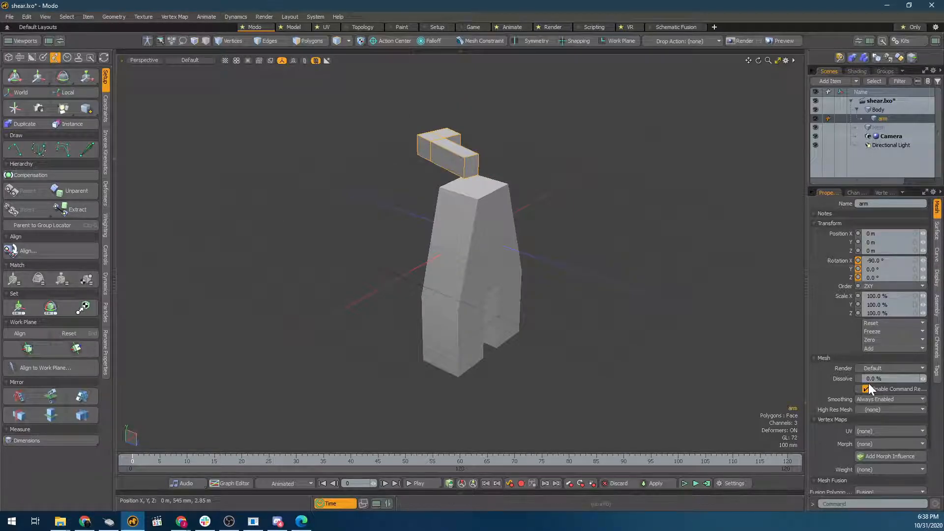
Zero the arm's rotation in its rotated pose and reselect the arm item
left_click(877, 346)
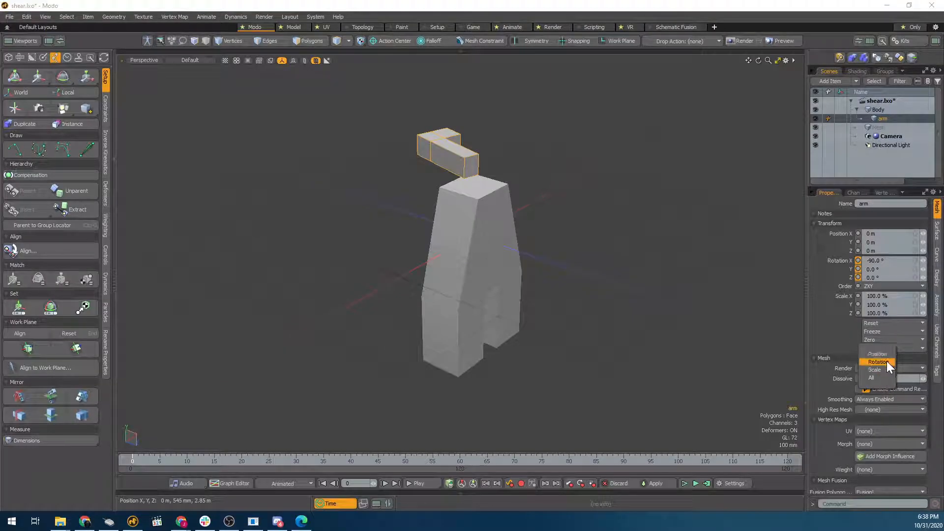
left_click(883, 362)
left_click(369, 133)
left_click(419, 145)
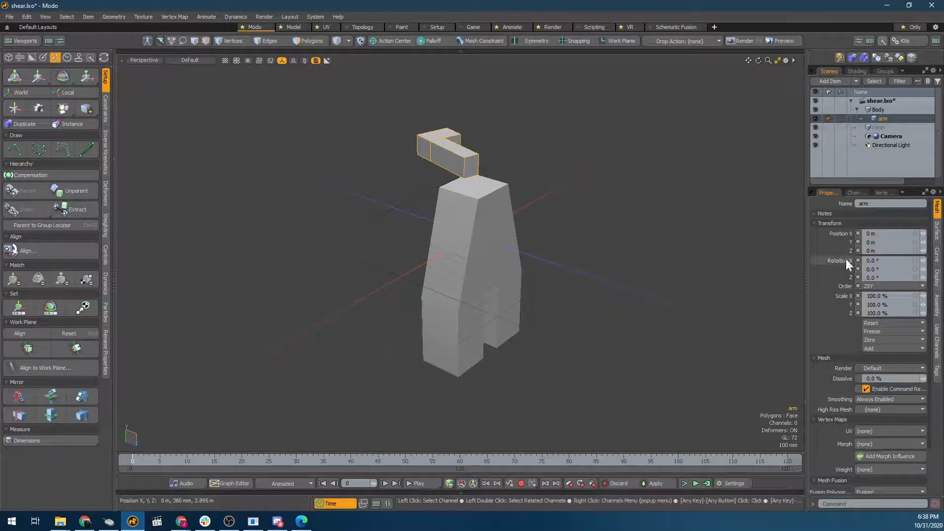
Undo the arm's zeroed transforms, its rotation and its upward move
key("ctrl+z")
key("ctrl+z")
key("ctrl+z")
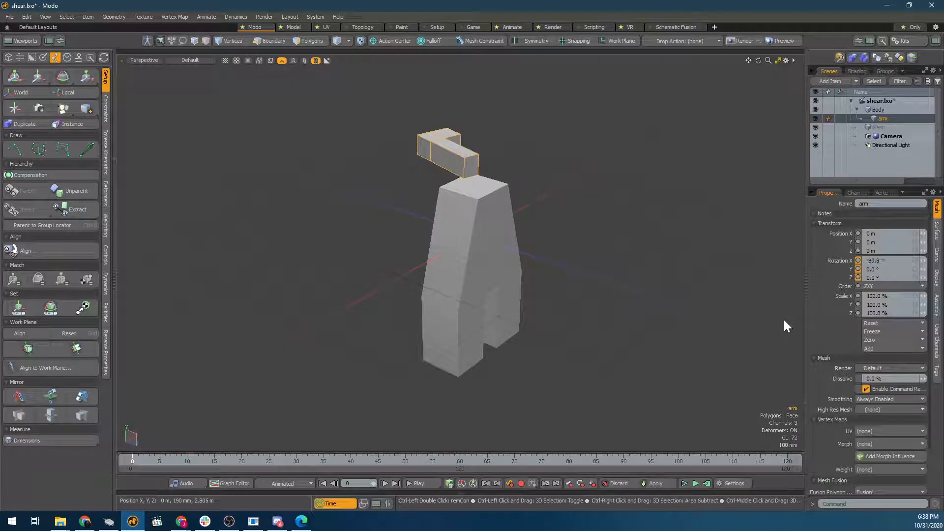
key("ctrl+z")
key("ctrl+z")
key("ctrl+z")
key("ctrl+z")
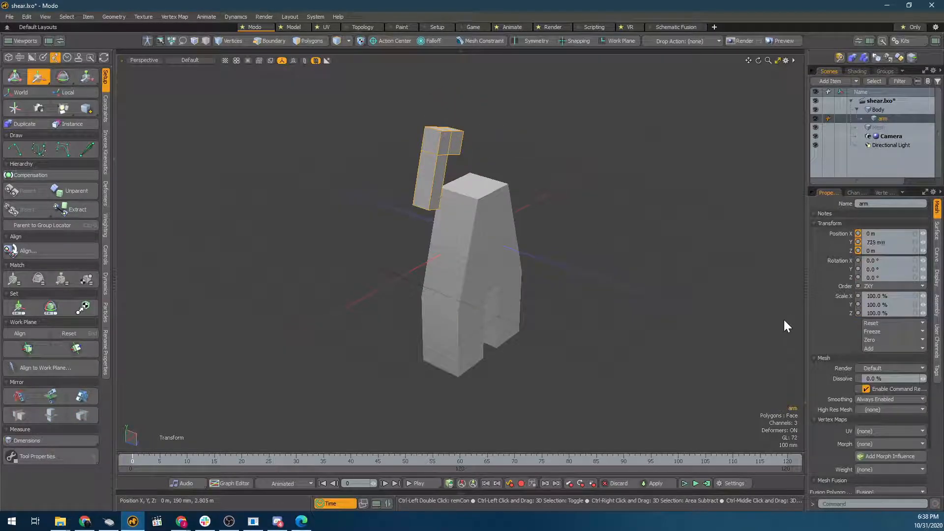
key("ctrl+z")
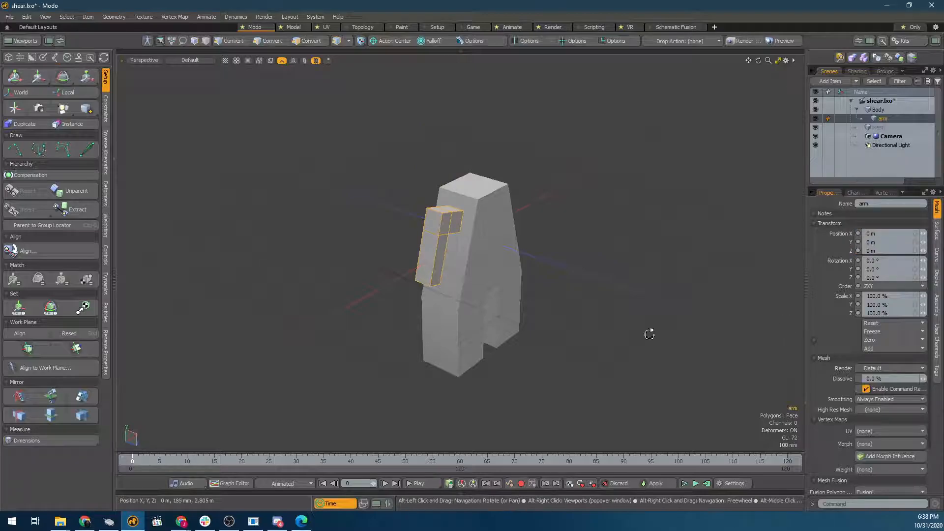
Reselect the arm item, activate its rotation handles at the shoulder, and undo the latest trial changes
left_click_drag(721, 329, 454, 352, "alt")
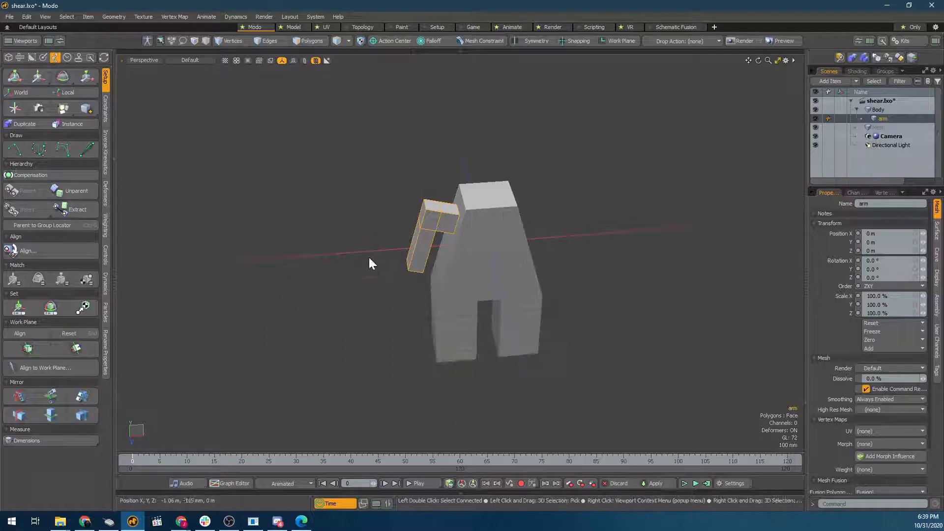
left_click(545, 234)
left_click(483, 252)
left_click_drag(482, 252, 425, 170, "alt")
left_click(443, 225)
key("e")
key("ctrl+z")
key("ctrl+z")
scroll(476, 245, "up", 3)
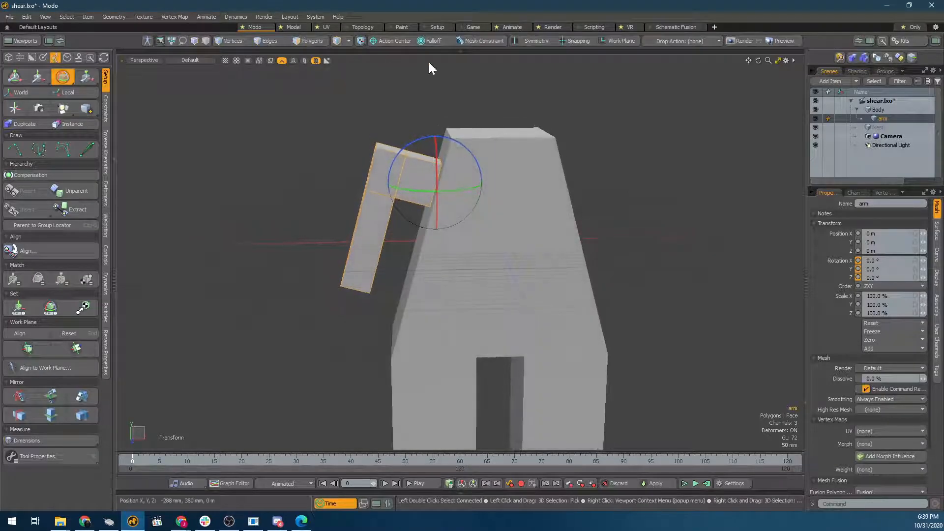
Rotate the arm's pivot about -15° around Z in the front view to align it with the body's slanted side
key("space")
left_click(360, 40)
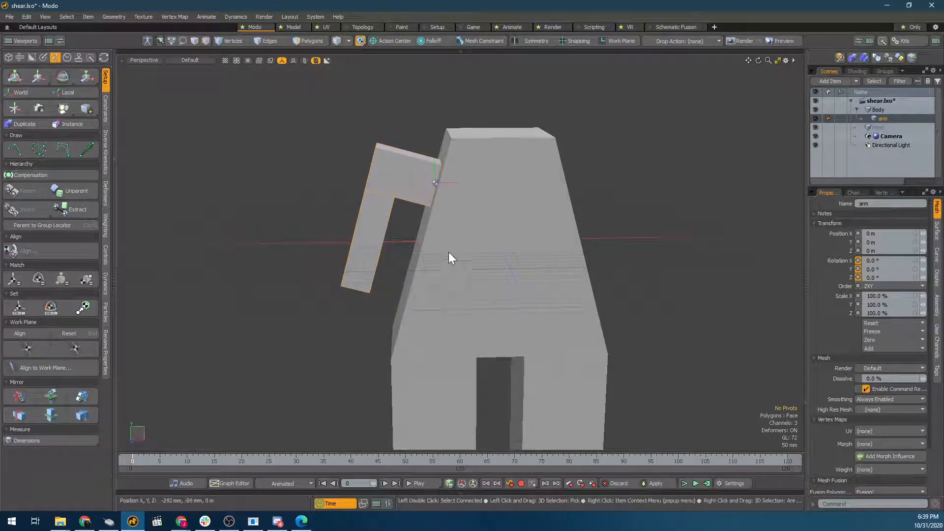
scroll(437, 184, "up", 3)
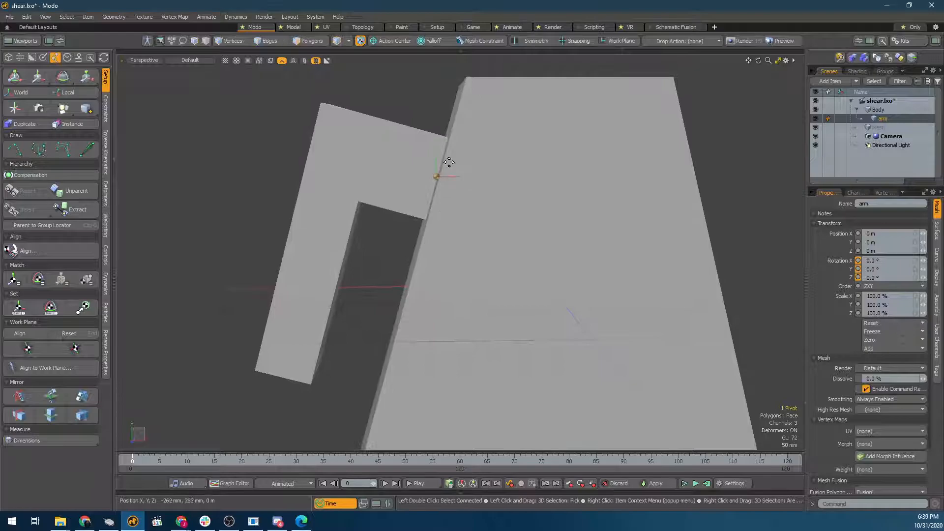
key("e")
key("shift+a")
left_click_drag(315, 331, 374, 330, "ctrl+alt")
left_click_drag(317, 329, 317, 373, "alt+shift")
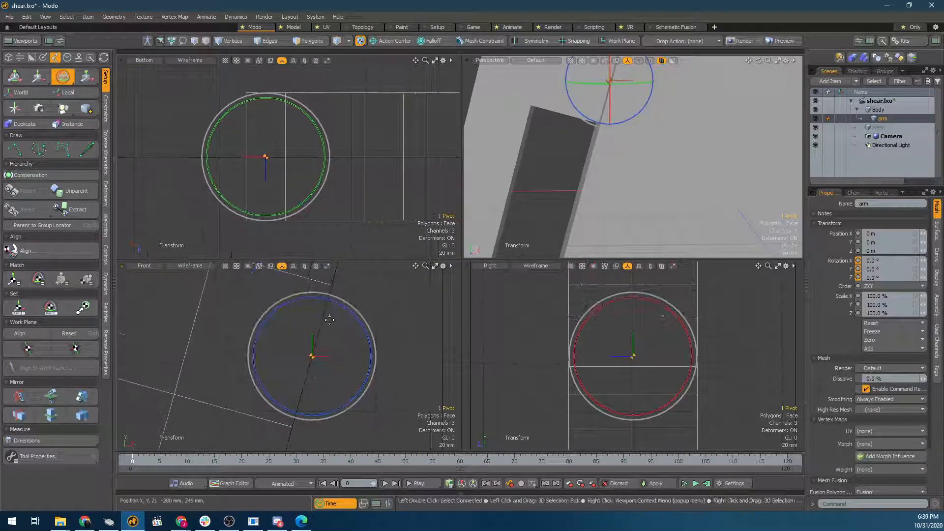
left_click_drag(353, 316, 365, 322)
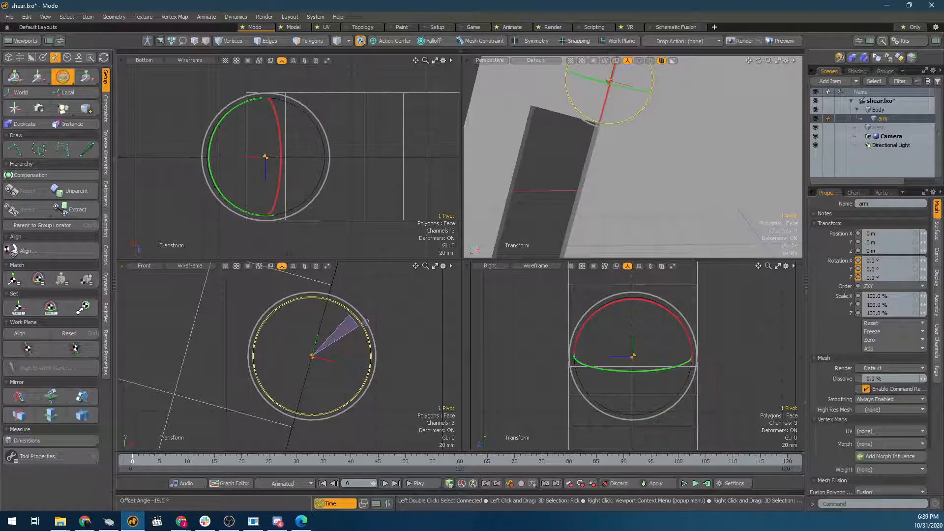
Leave pivot selection, select the arm item and activate its rotation handles in the perspective view
key("space")
scroll(738, 110, "down", 5)
left_click_drag(700, 134, 742, 134, "alt")
key("5")
left_click(467, 81)
left_click(636, 124)
key("e")
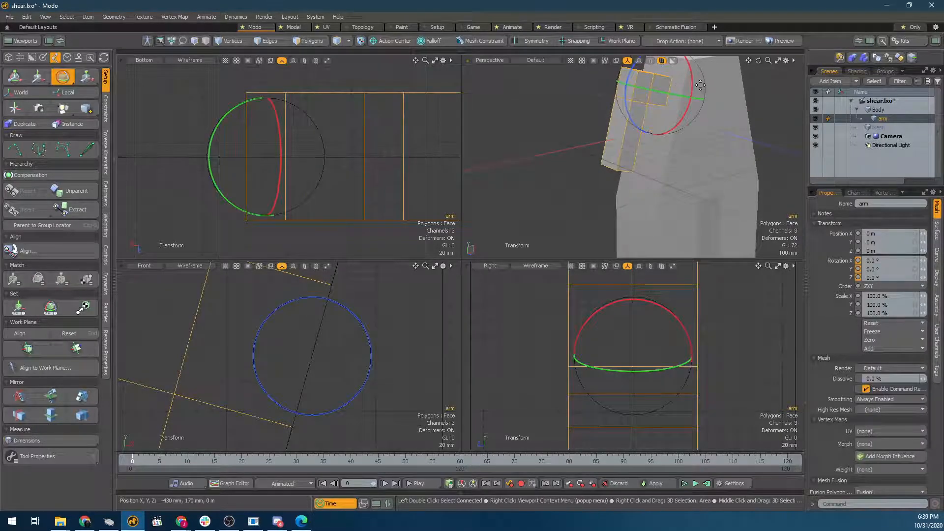
Try swinging the arm about X around its tilted pivot, and undo the trial rotations
left_click_drag(694, 92, 619, 132)
scroll(634, 88, "down", 4)
left_click_drag(647, 103, 570, 157)
scroll(620, 187, "up", 4)
key("ctrl+z")
key("q")
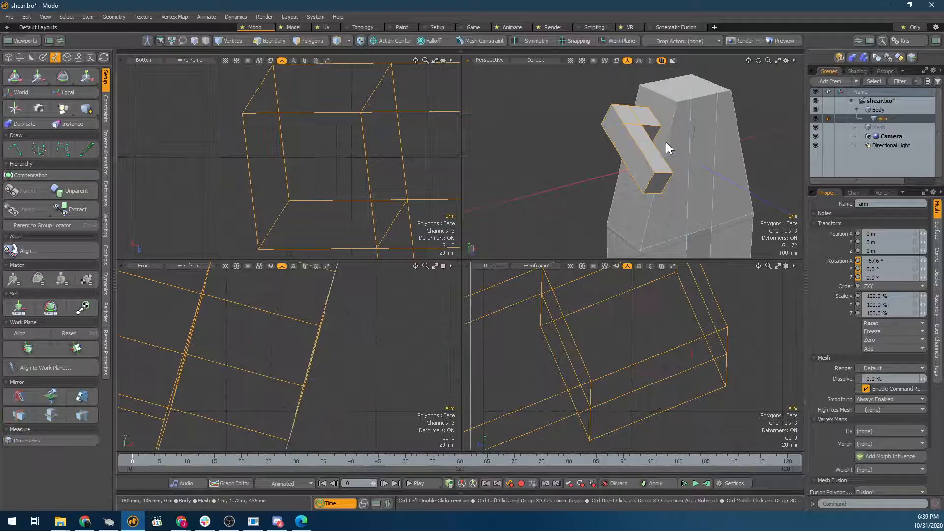
key("ctrl+z")
key("ctrl+z")
Select the Body item and move it along Z to -1.26 m
scroll(752, 155, "down", 3)
left_click_drag(754, 160, 728, 170, "alt")
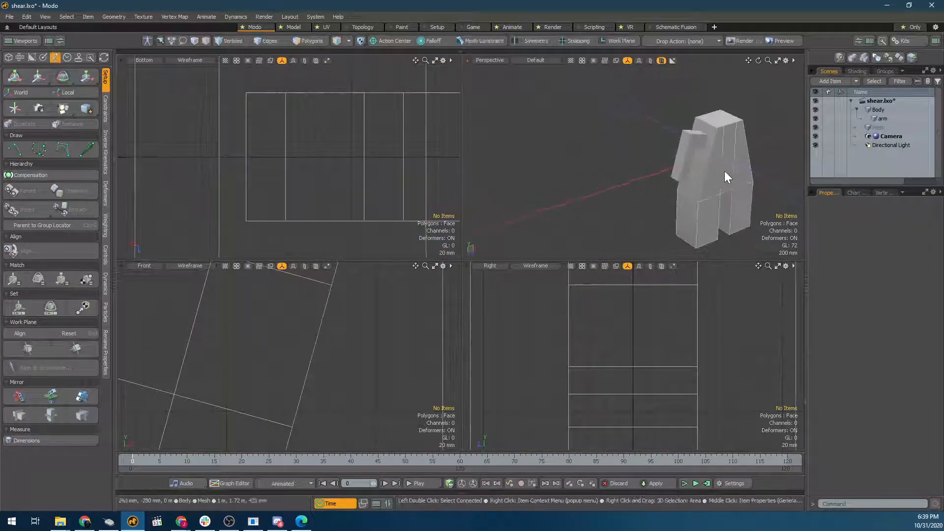
left_click(721, 169)
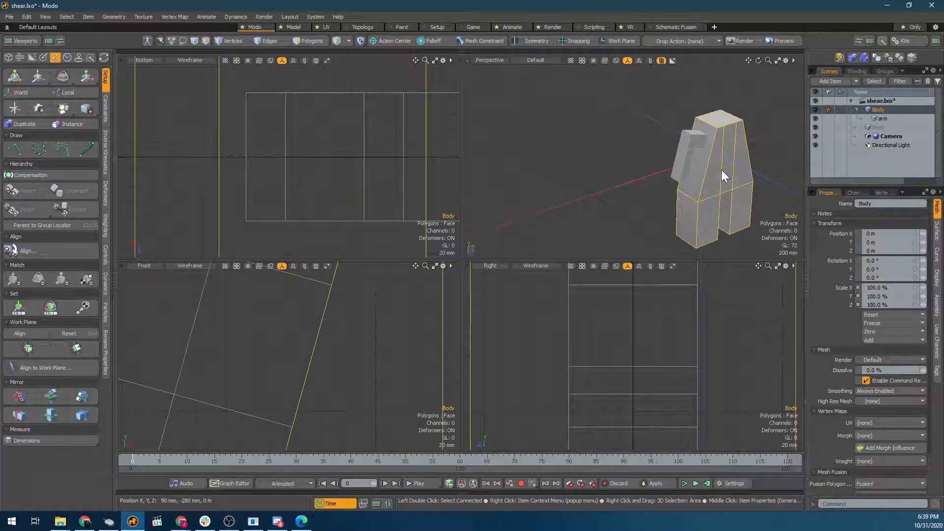
key("w")
left_click_drag(741, 167, 681, 131)
key("e")
key("q")
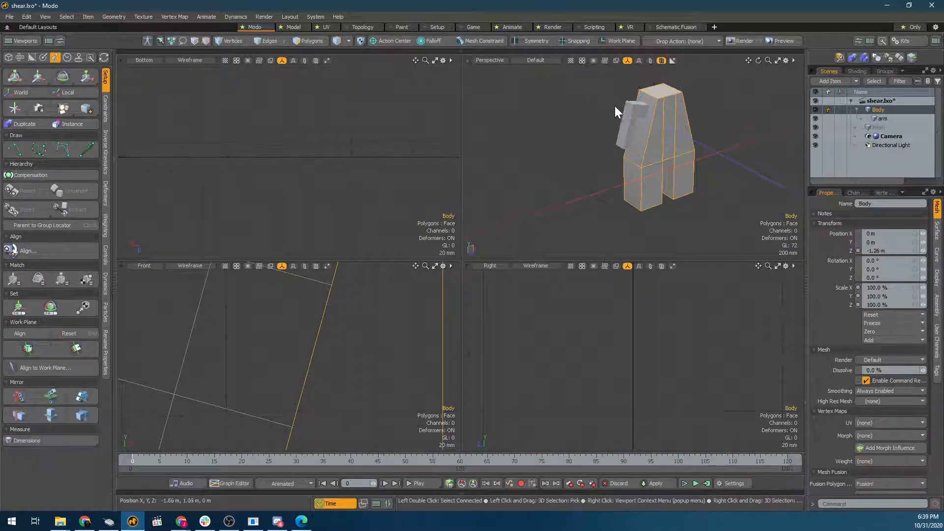
Select the arm on the moved Body, try rotating it about X, and undo that rotation
left_click(617, 108)
key("r")
key("e")
left_click_drag(672, 102, 637, 195)
key("ctrl+z")
key("ctrl+z")
key("ctrl+y")
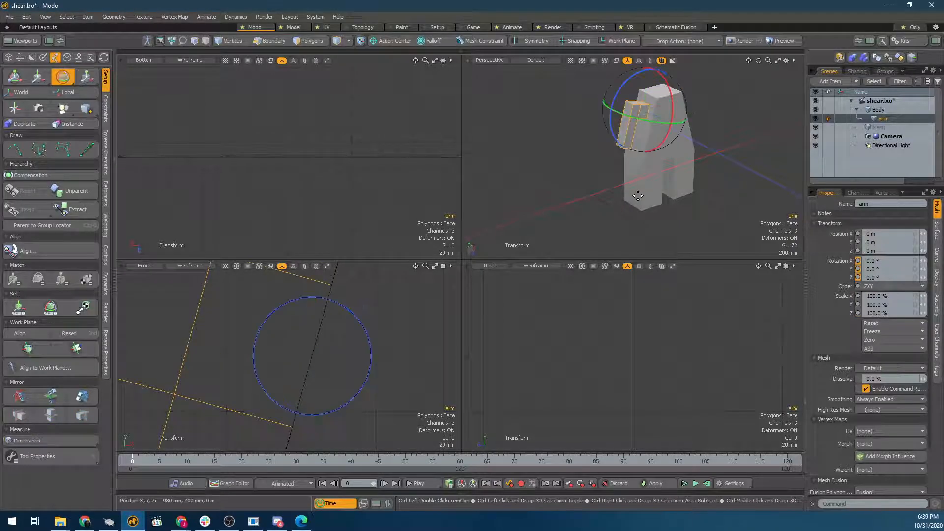
Undo the arm selection and the Body's move along Z
key("ctrl+z")
key("ctrl+z")
key("ctrl+z")
key("ctrl+z")
key("ctrl+z")
key("ctrl+z")
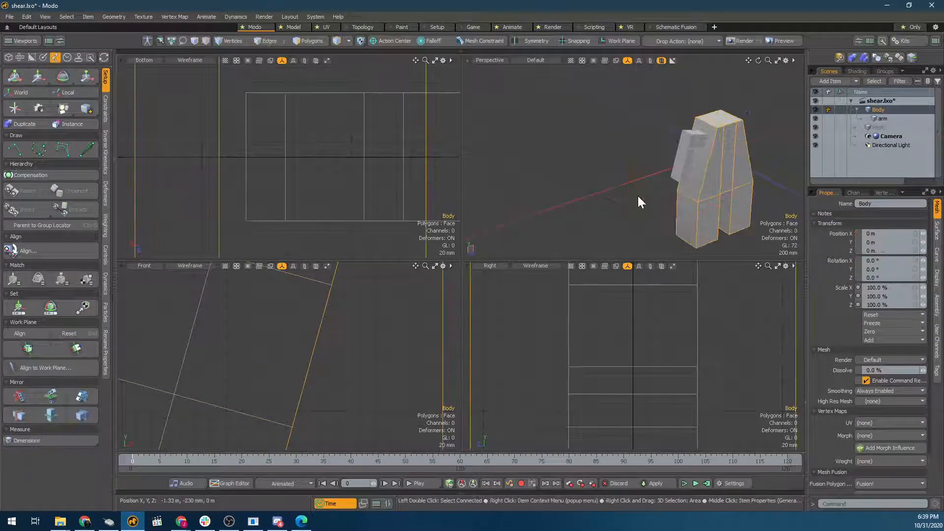
Maximize the perspective view and move the Body to Y 1.16 m, Z -4.78 m at frame 0
key("0")
key("Escape")
scroll(544, 263, "down", 3)
left_click_drag(544, 263, 416, 169, "alt")
left_click(544, 236)
key("w")
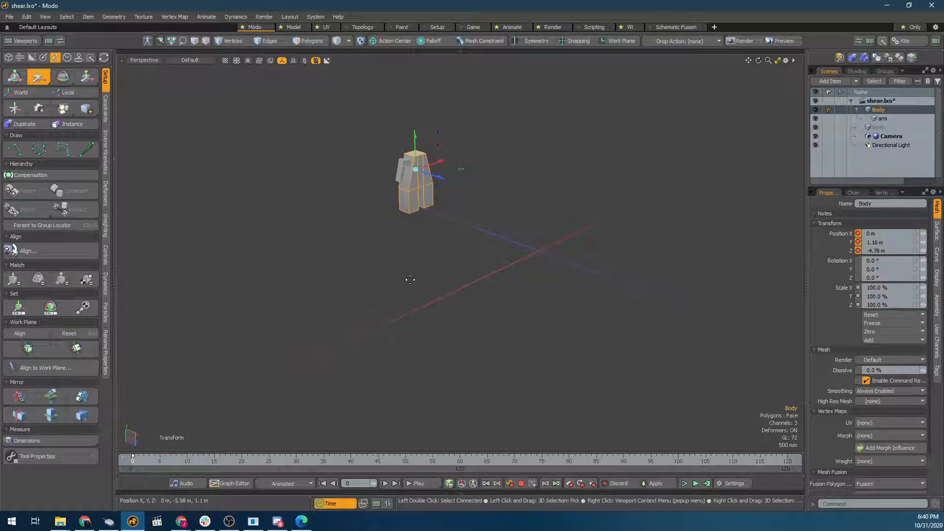
Move the Body along Z to 4.84 m at frame 60, and scrub the animation back to frame 0
left_click(382, 462)
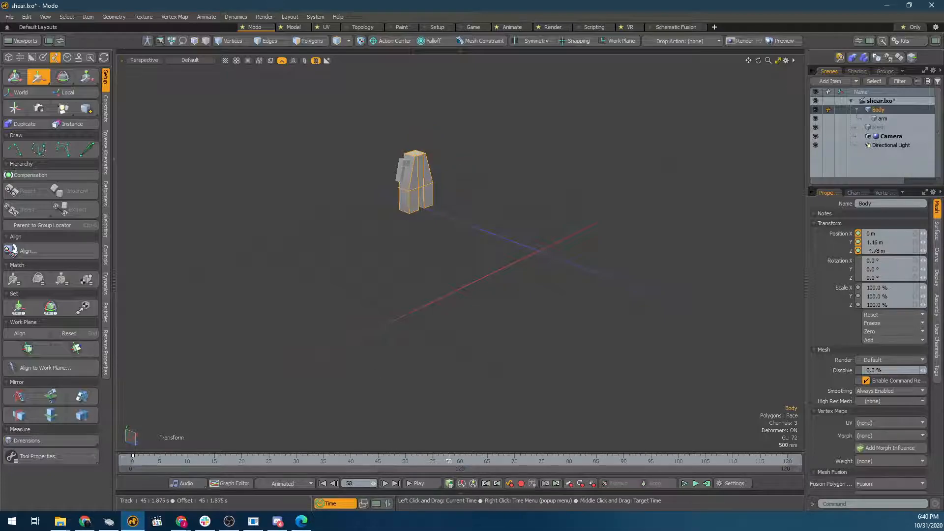
left_click_drag(446, 185, 761, 281)
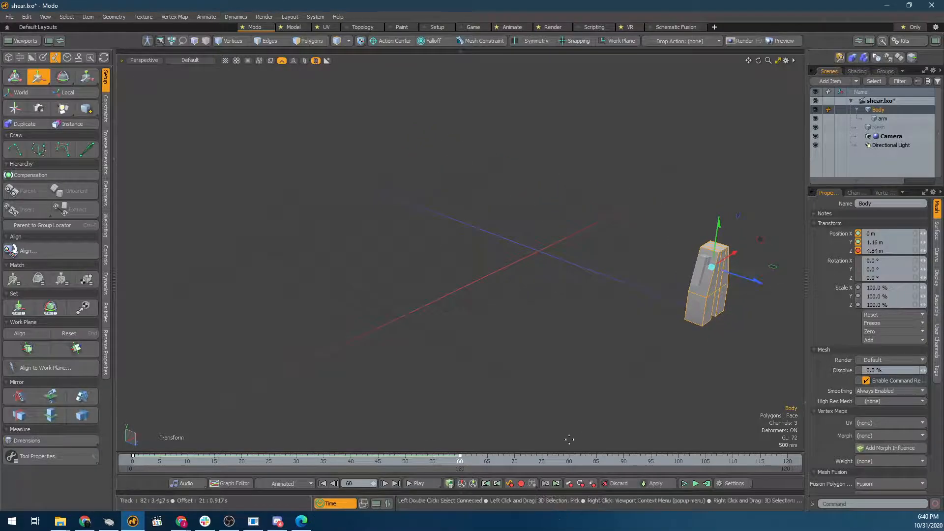
left_click_drag(621, 411, 673, 354, "alt")
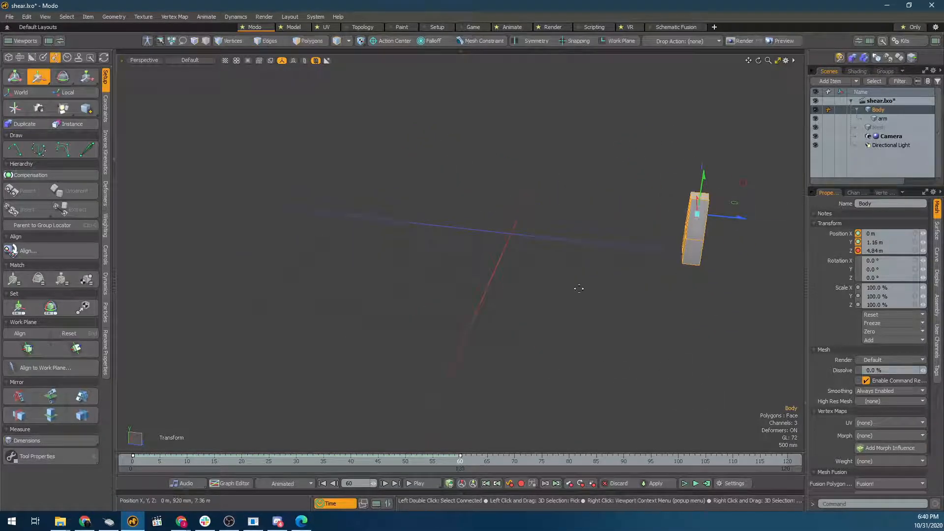
left_click_drag(416, 462, 133, 462)
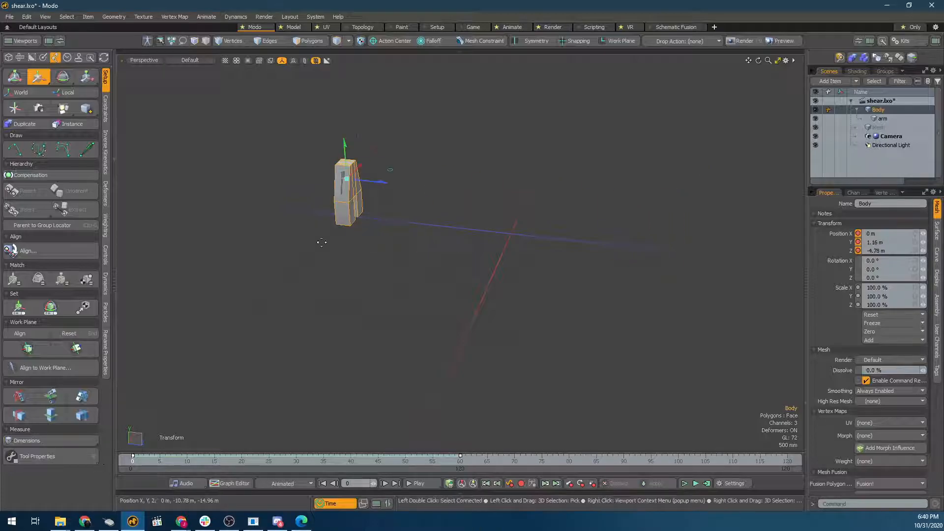
Select the arm, try rotating it -49° about X at frame 20, and set its X rotation back to 0° at frame 0
key("q")
left_click(340, 173)
left_click_drag(174, 471, 241, 461)
key("e")
left_click_drag(473, 168, 446, 121)
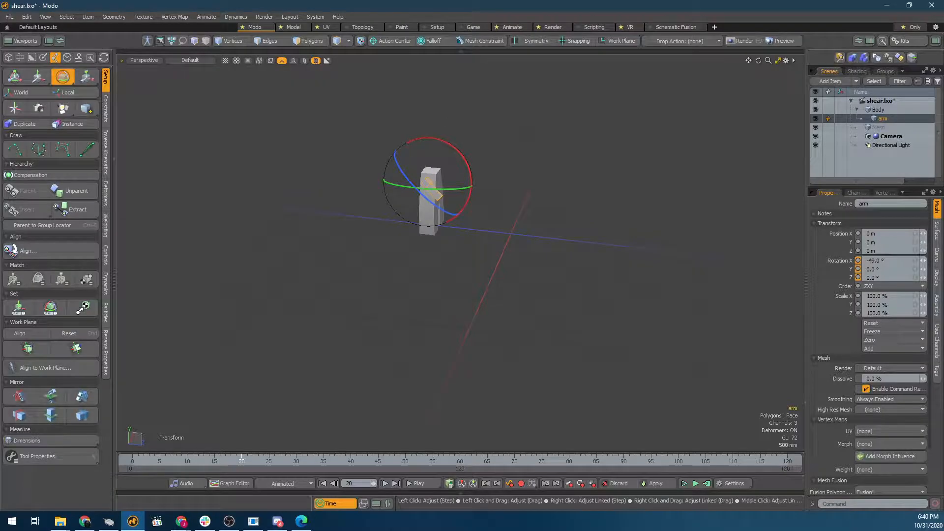
mouse_move(261, 464)
left_mouse_down()
mouse_move(269, 462)
mouse_move(133, 462)
left_mouse_up()
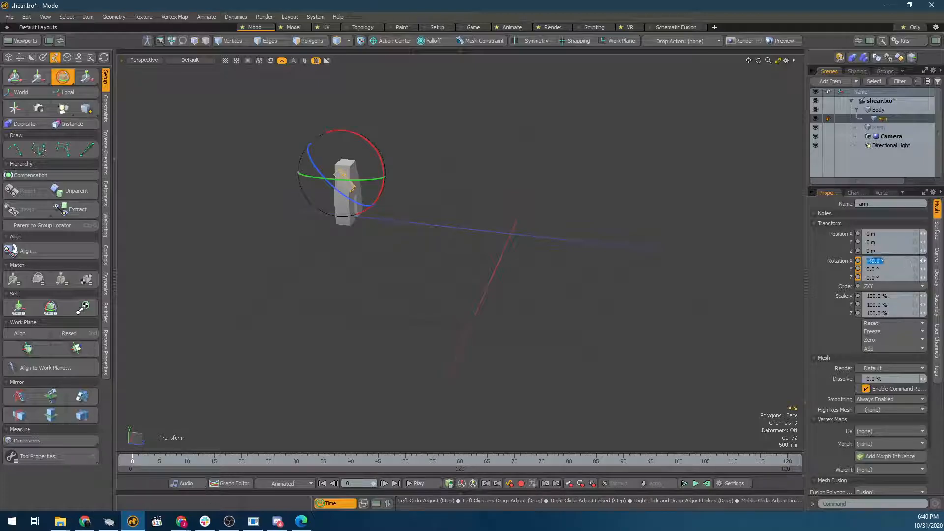
key("Return")
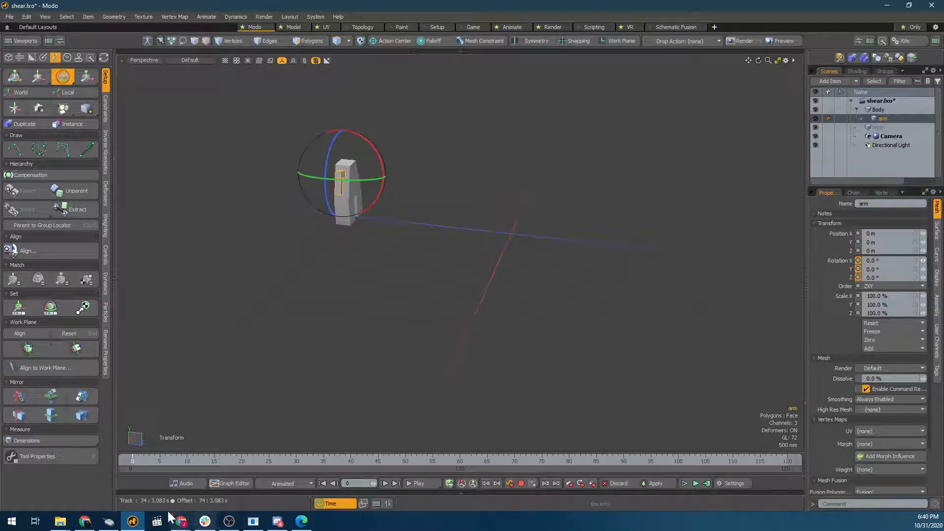
Key the arm's rotation at 0° on frames 0, 30 and 60
mouse_move(211, 460)
left_mouse_down()
mouse_move(300, 461)
mouse_move(89, 471)
left_mouse_up()
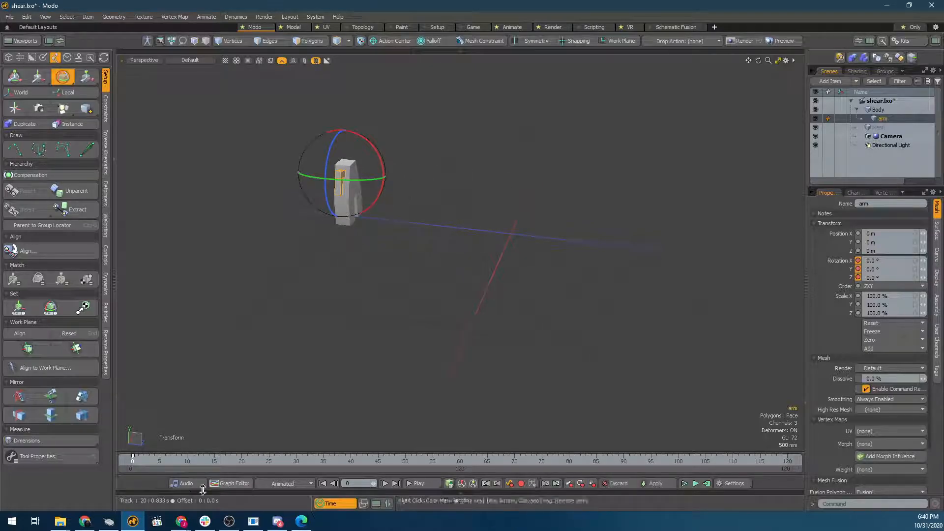
left_click_drag(238, 460, 296, 461)
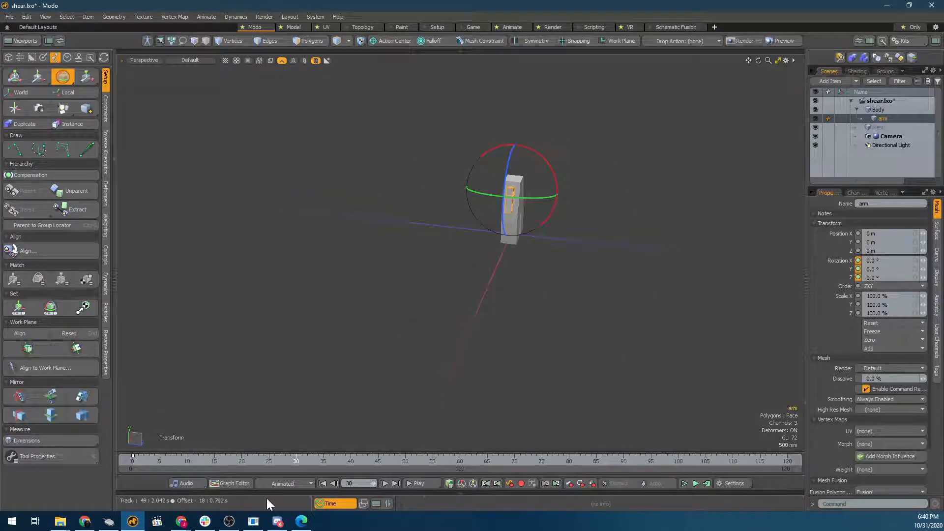
left_click(580, 484)
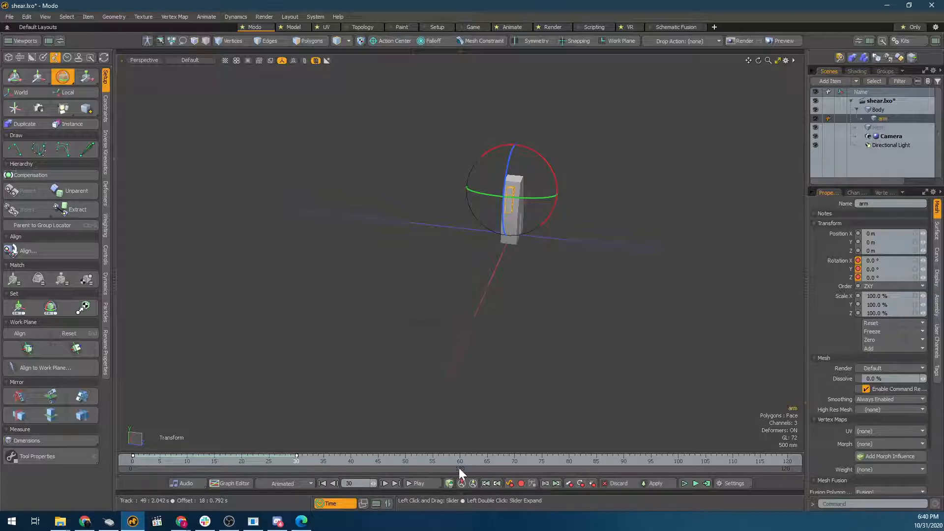
left_click(465, 461)
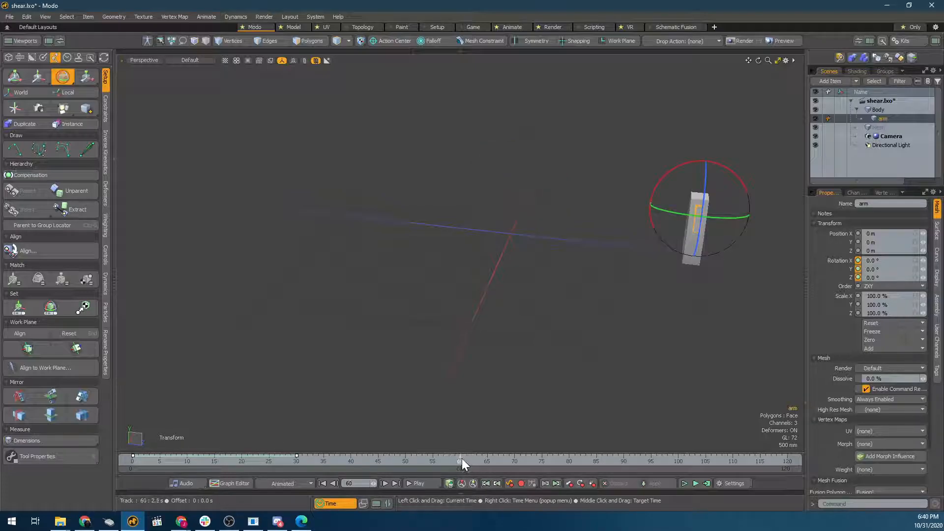
left_click(578, 482)
Swing the arm about X in alternating directions at frames 10, 30 and 45, and scrub back to frame 0
left_click_drag(455, 461, 197, 461)
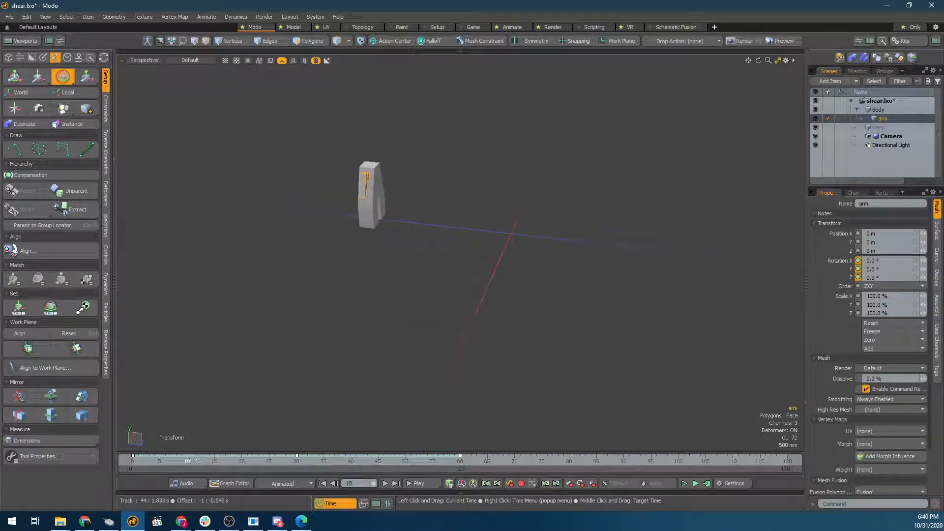
left_click_drag(410, 172, 404, 148)
left_click(241, 460)
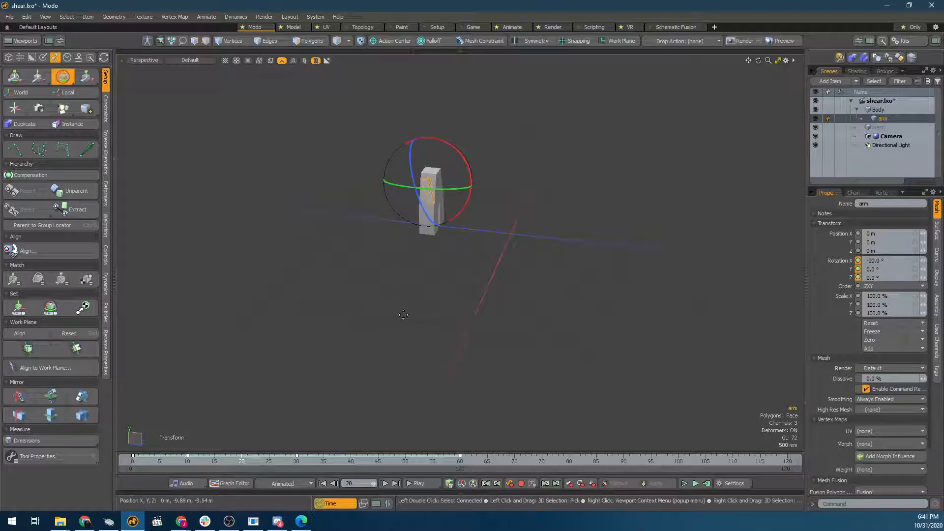
left_click(297, 461)
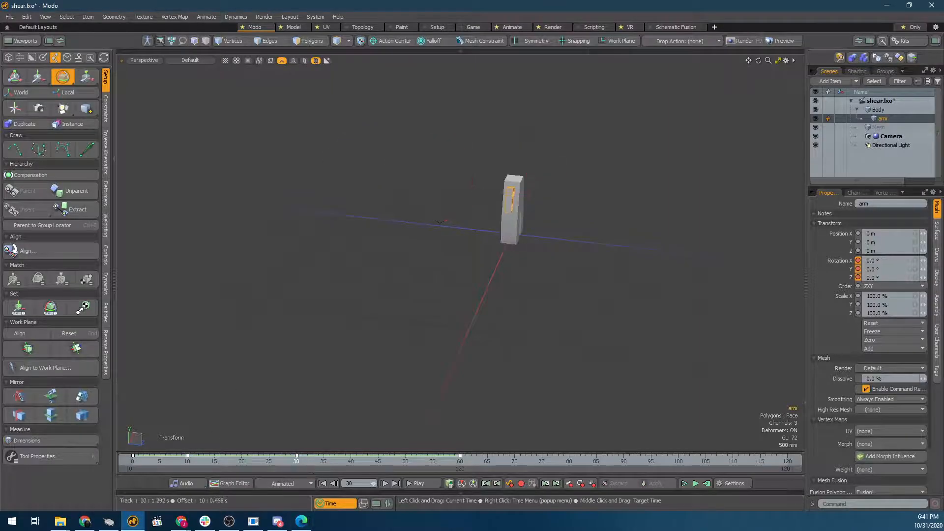
left_click_drag(555, 196, 543, 228)
left_click_drag(404, 461, 377, 461)
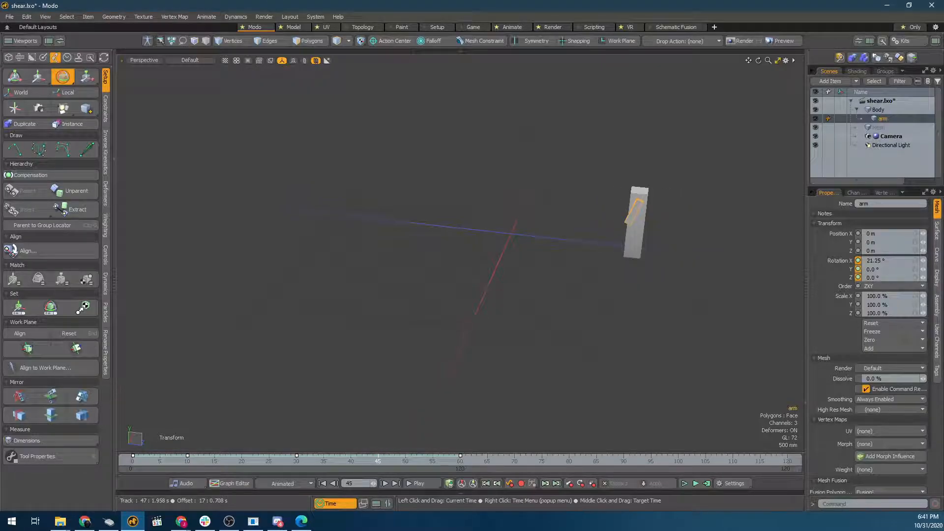
left_click_drag(639, 151, 563, 168)
left_click_drag(415, 461, 131, 461)
Select the Body, key its rotation at frame 0, set its Y rotation to 360° at frame 60, and scrub the result
left_click(375, 215)
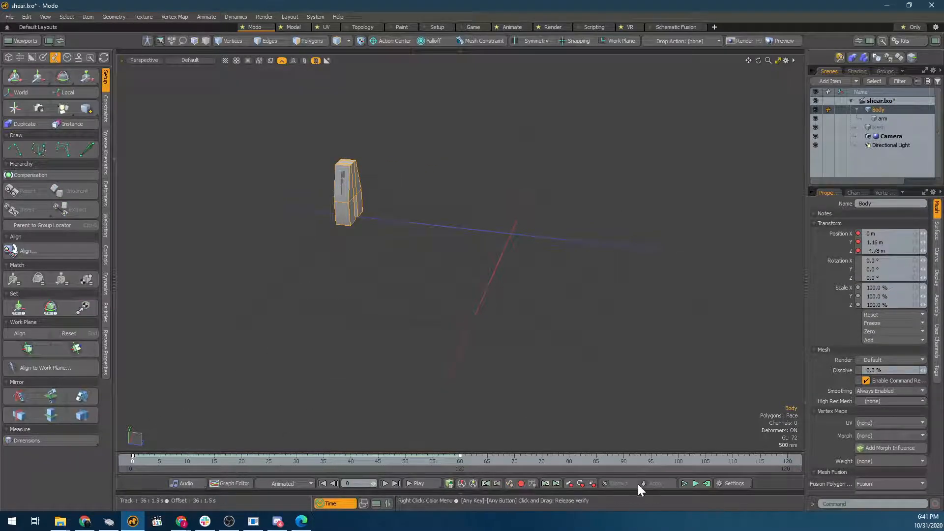
left_click(580, 484)
left_click_drag(291, 461, 460, 461)
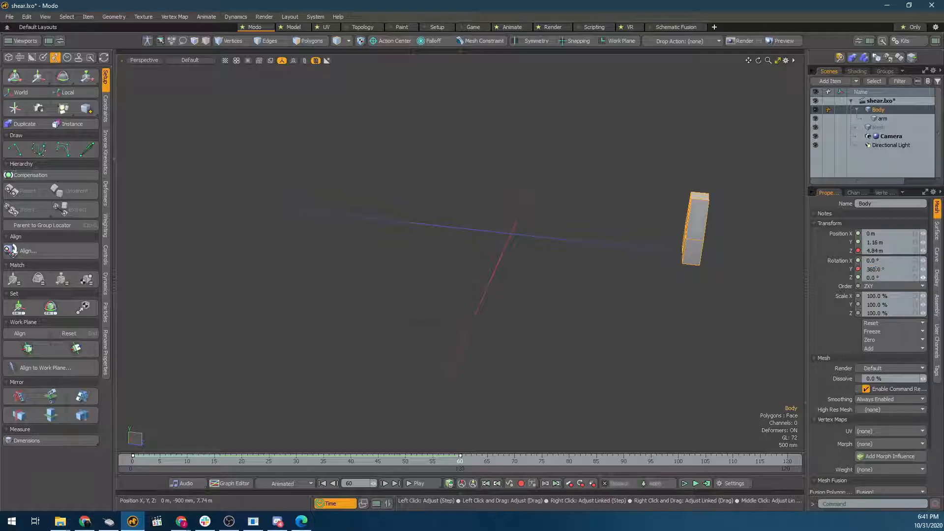
left_click_drag(296, 461, 132, 461)
Select the arm item on the Body at frame 0 and view it from the front
scroll(332, 155, "up", 3)
left_click_drag(362, 250, 377, 272, "alt")
scroll(396, 222, "up", 2)
left_click(386, 230)
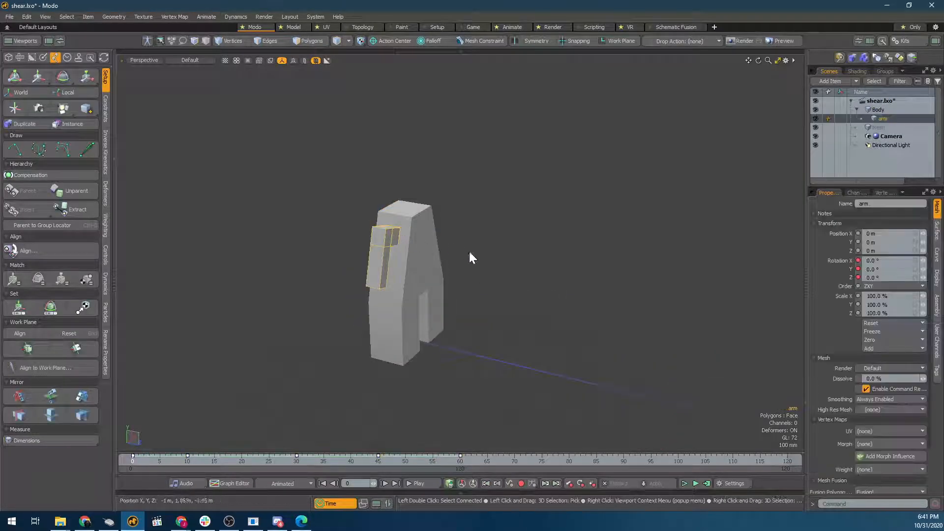
left_click_drag(461, 253, 387, 251, "alt")
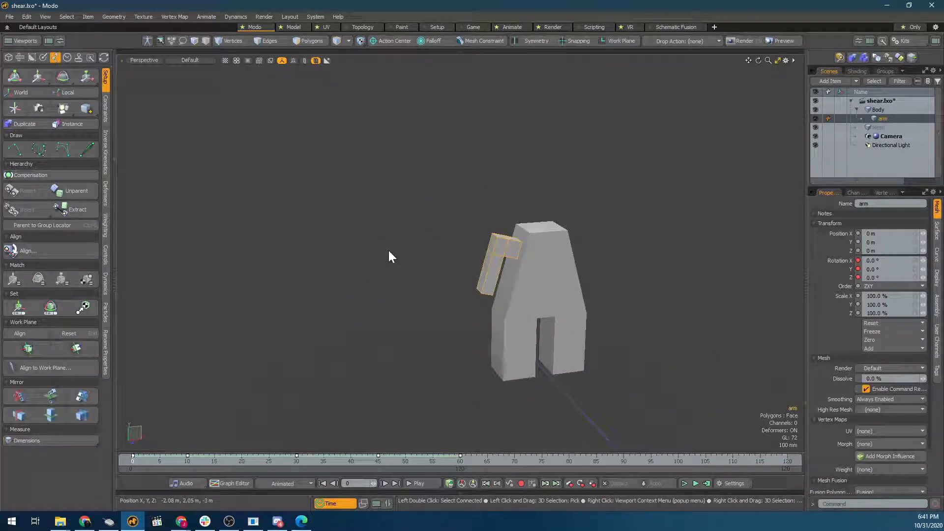
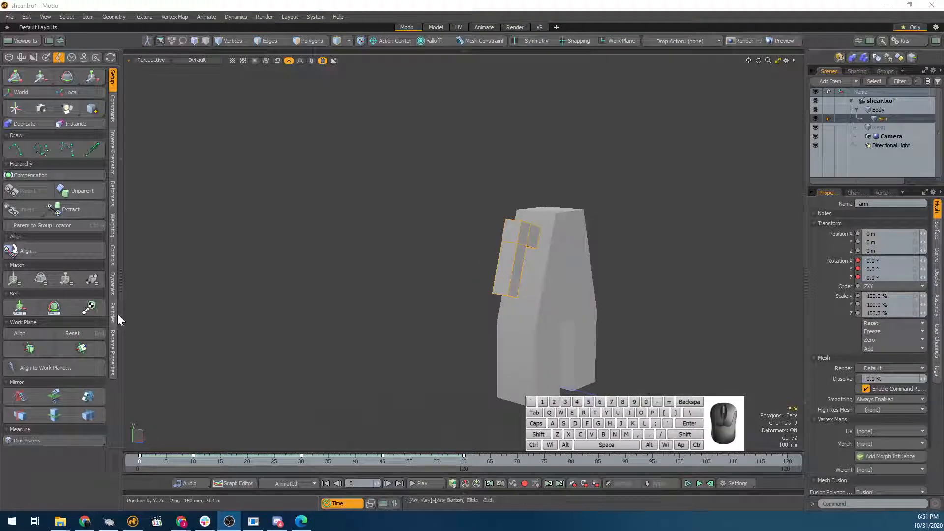
Clear the item selection and switch to the mesh modelling toolset
left_click(264, 216)
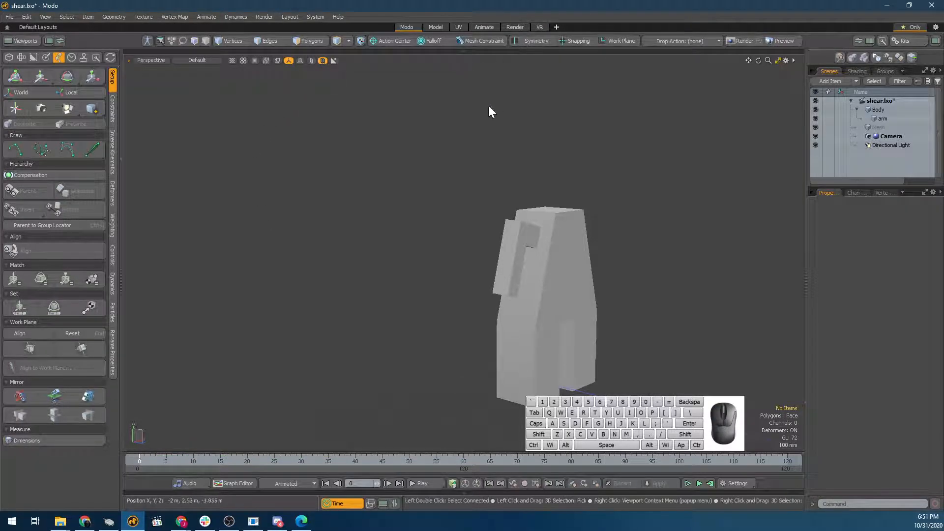
left_click_drag(488, 105, 489, 149, "alt")
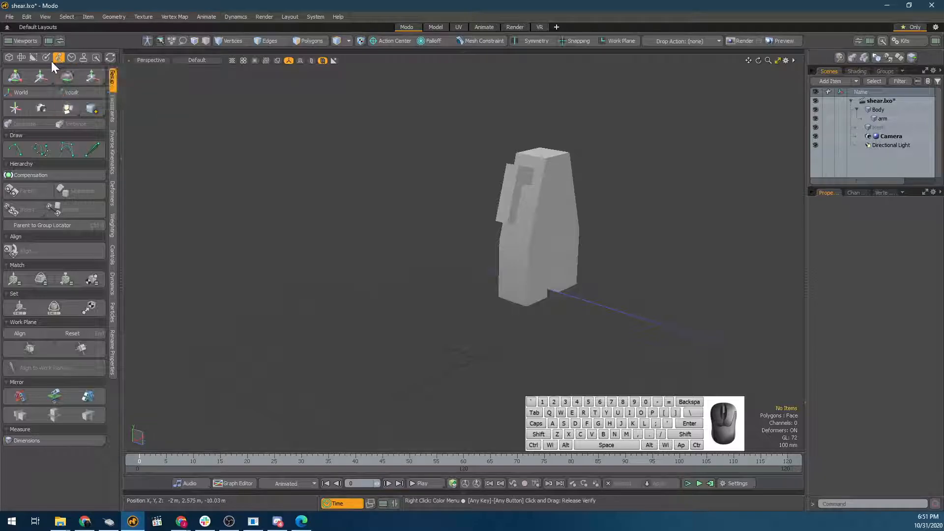
left_click(11, 59)
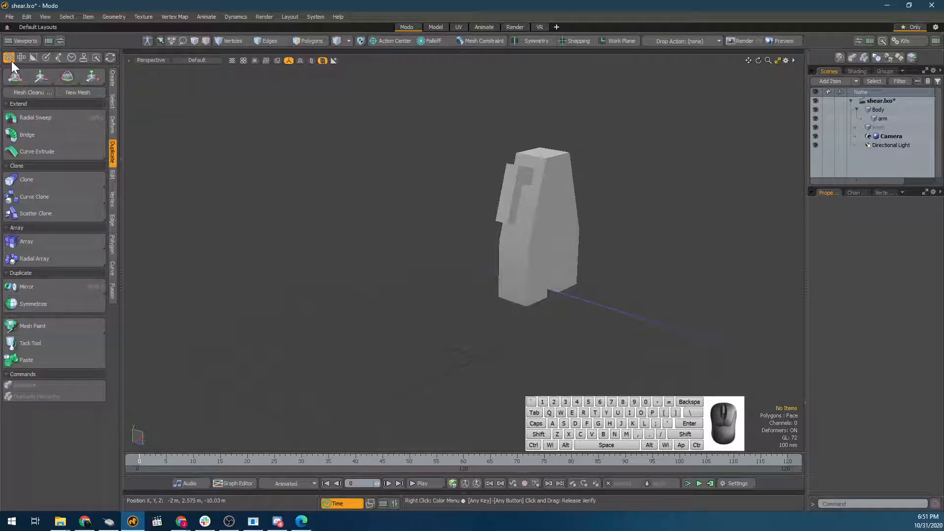
Add the Setup layout to the favourite layouts, show only favourites, and return to the Modo layout
left_click(58, 58)
left_click_drag(531, 192, 402, 197, "alt+shift")
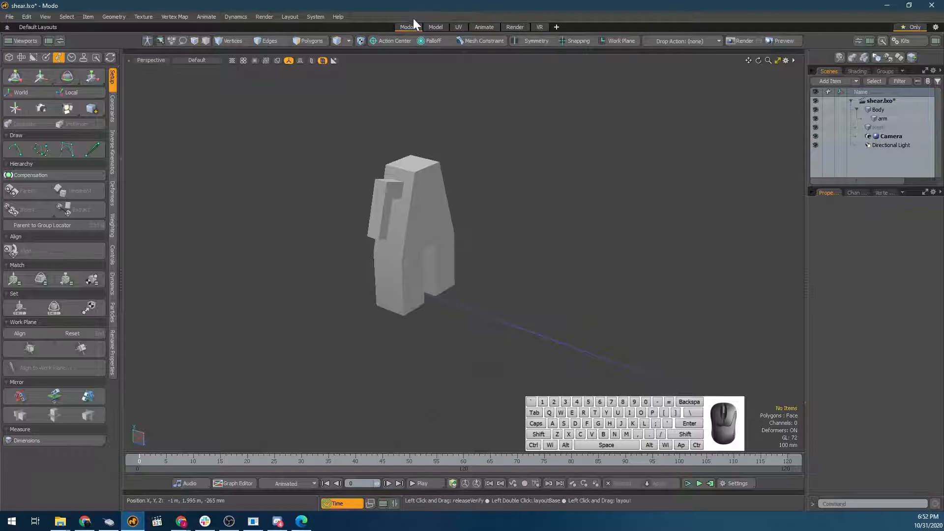
left_click(911, 27)
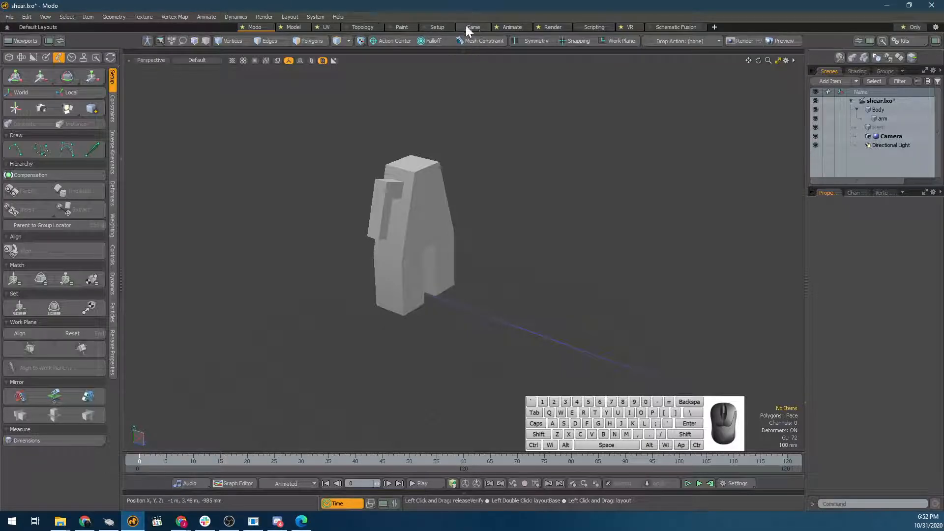
left_click(436, 28)
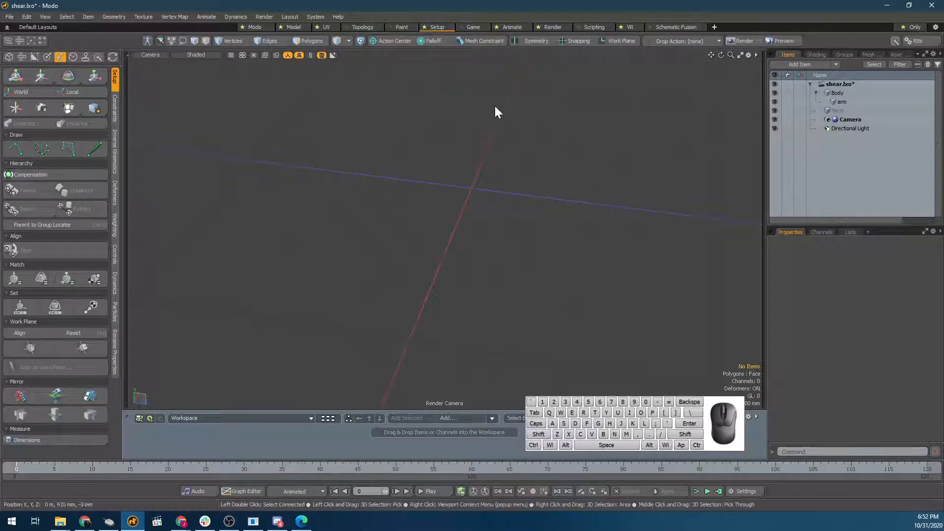
left_click(914, 28)
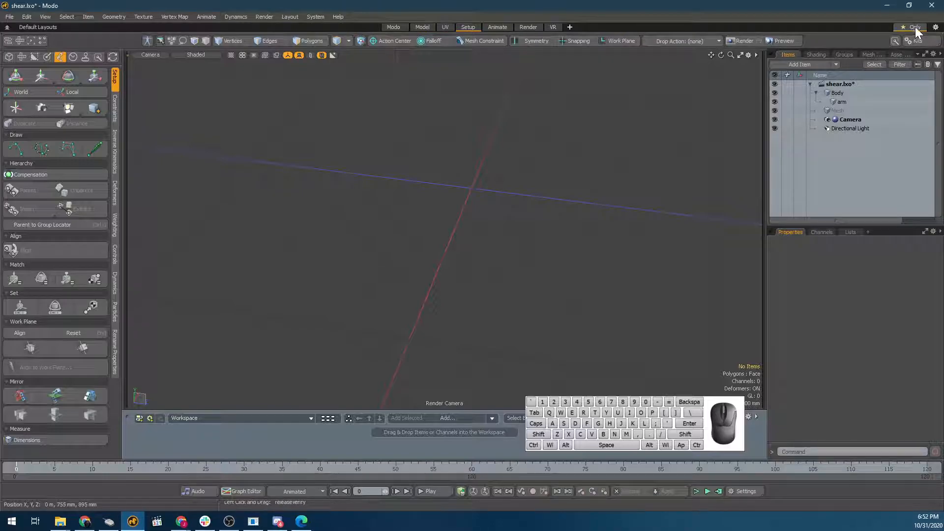
left_click(396, 27)
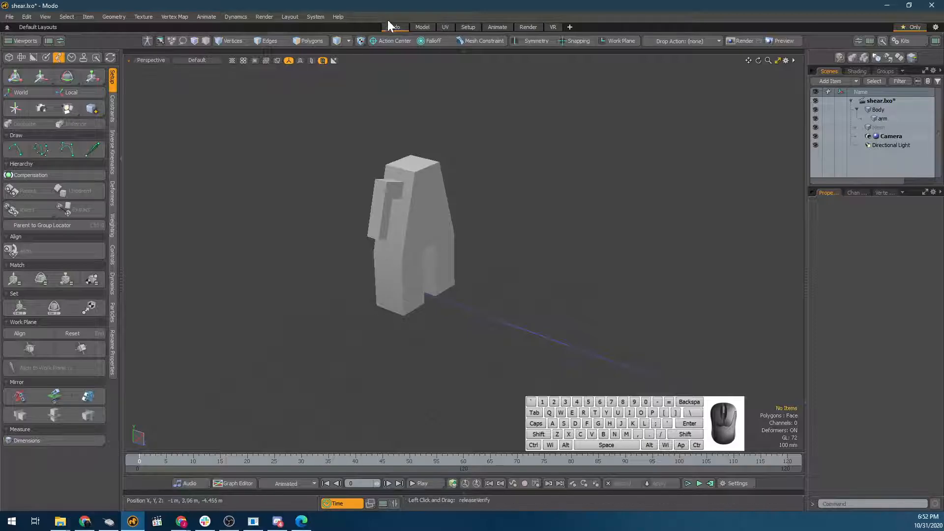
Select the Body, examine it with its arm from closer and farther away, and clear the selection
left_click(418, 232)
left_click_drag(431, 228, 472, 289, "alt")
scroll(467, 248, "up", 3, "alt")
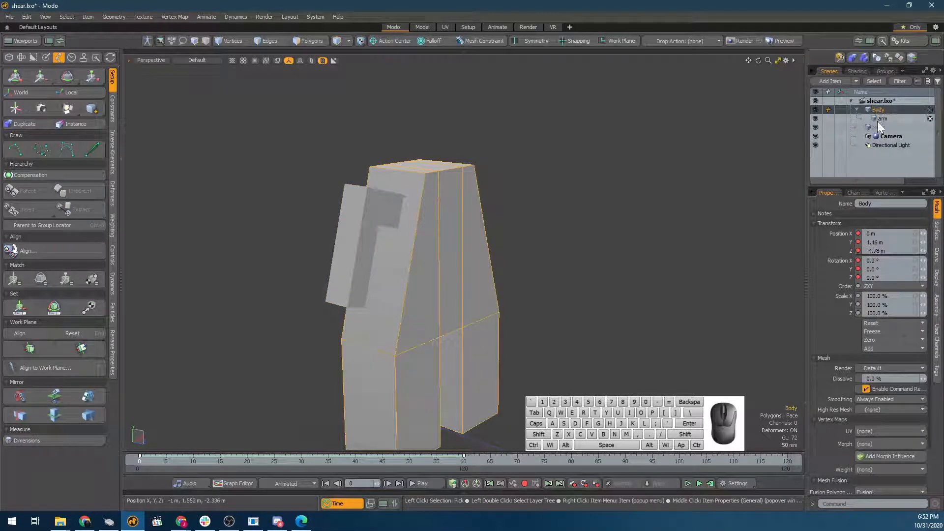
scroll(548, 234, "down", 5)
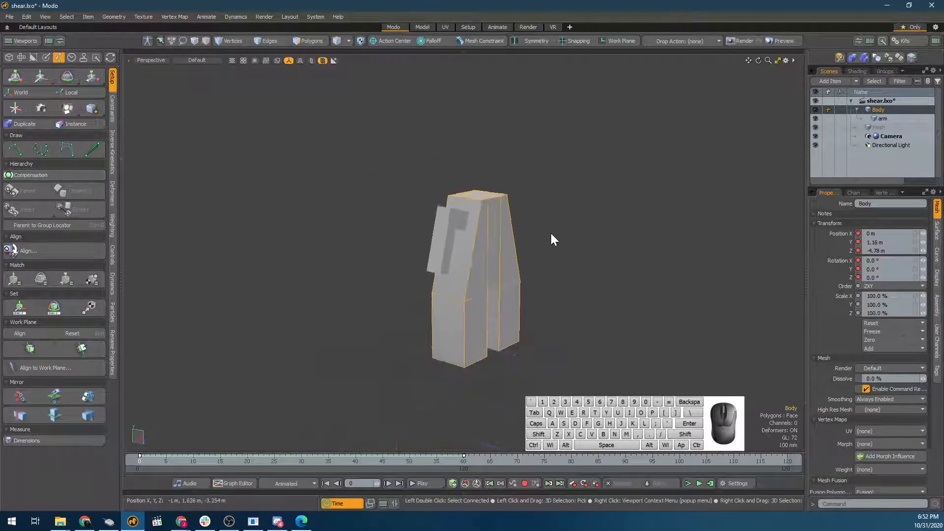
scroll(531, 269, "down", 2)
left_click(461, 273)
left_click_drag(501, 283, 526, 277, "alt")
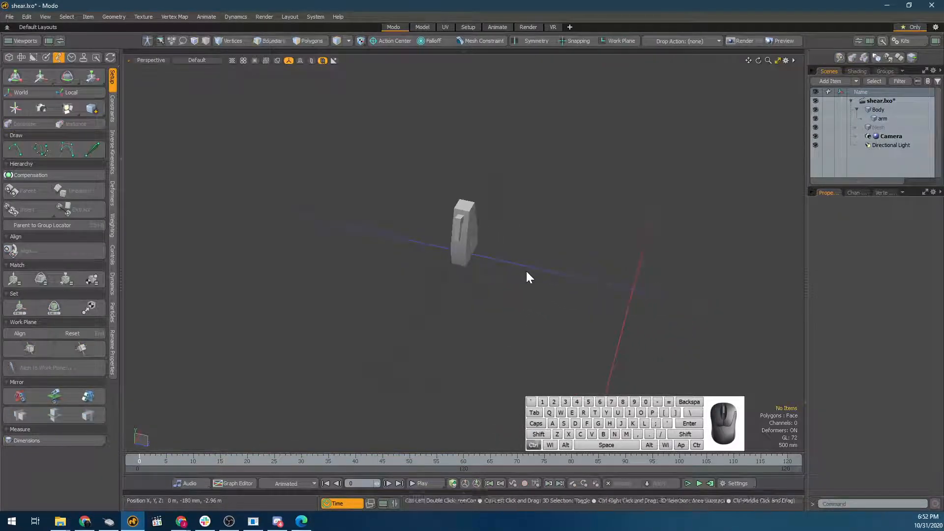
Create a new scene, open the Model tool palette, and place it beside the toolbox
key("ctrl+n")
left_click_drag(480, 241, 459, 230, "alt")
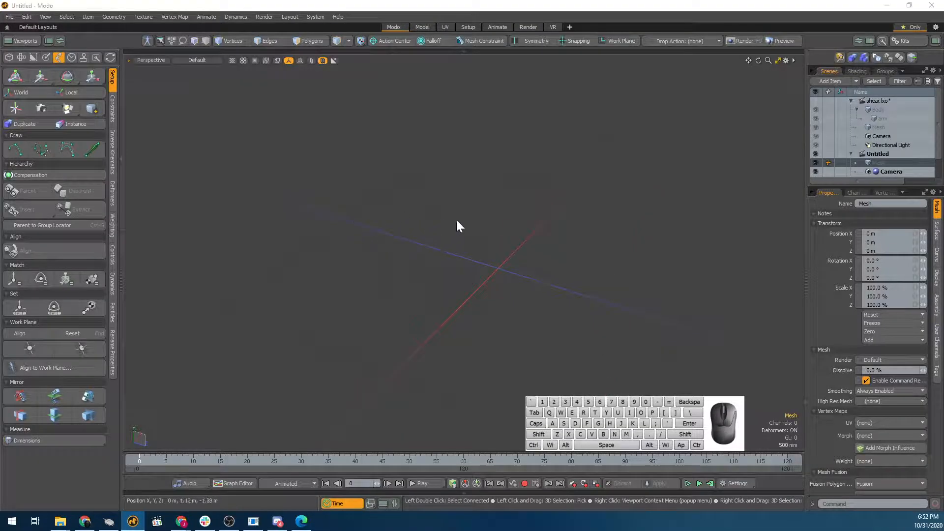
left_click(457, 222)
key("F2")
left_click_drag(642, 98, 68, 38)
left_click_drag(208, 377, 132, 506)
left_click_drag(64, 38, 141, 43)
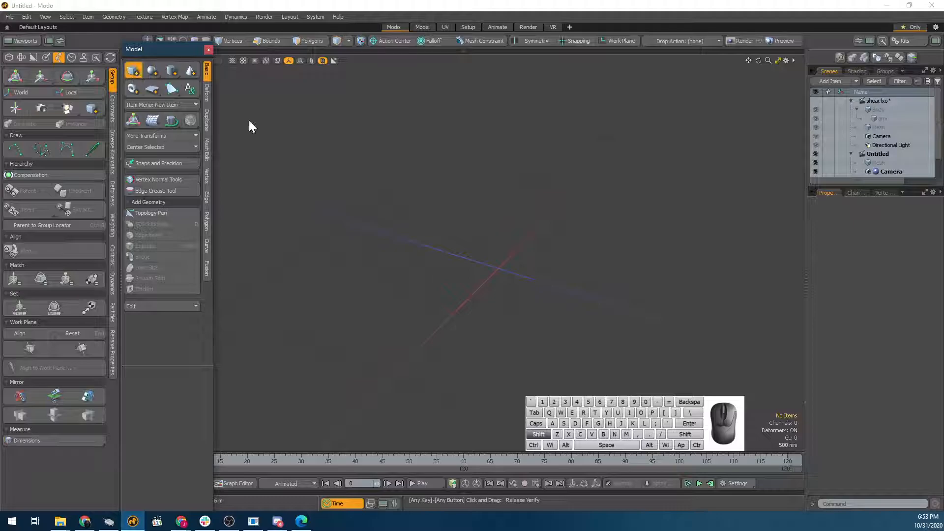
Add a unit cube and a unit sphere as separate items at the origin
left_click(132, 70)
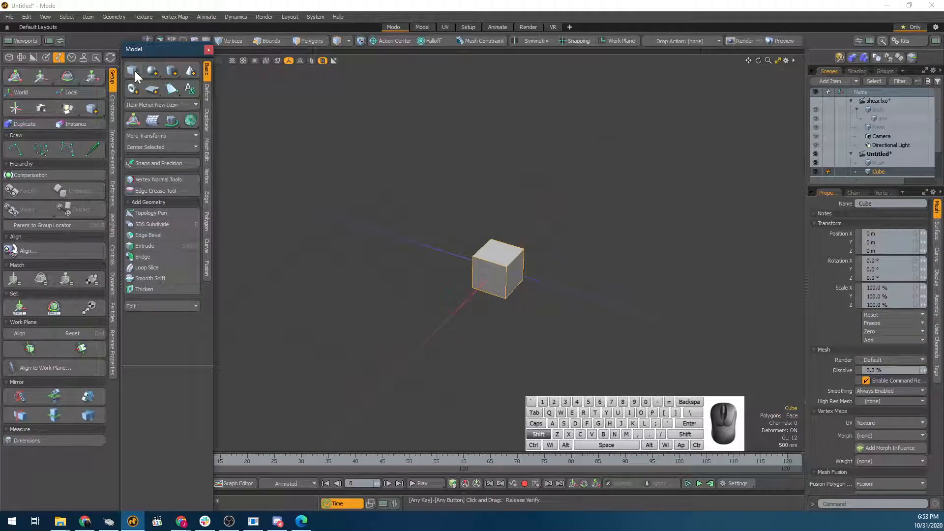
scroll(598, 229, "up", 3)
left_click_drag(339, 276, 412, 233, "alt")
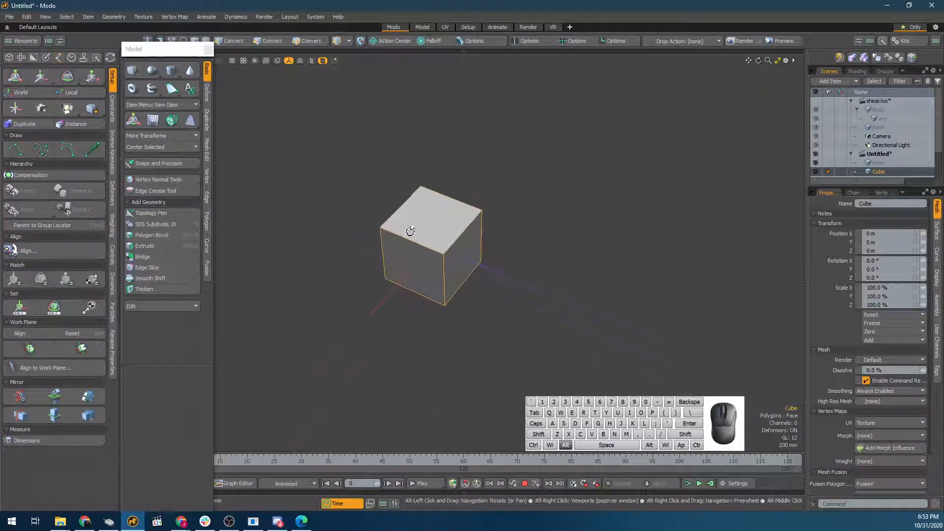
left_click_drag(330, 250, 309, 227, "alt")
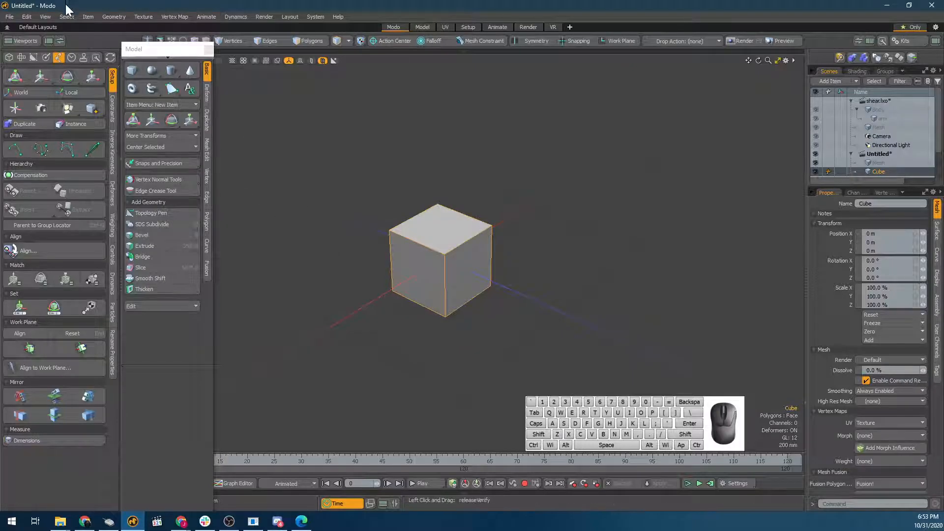
left_click(154, 74, "shift")
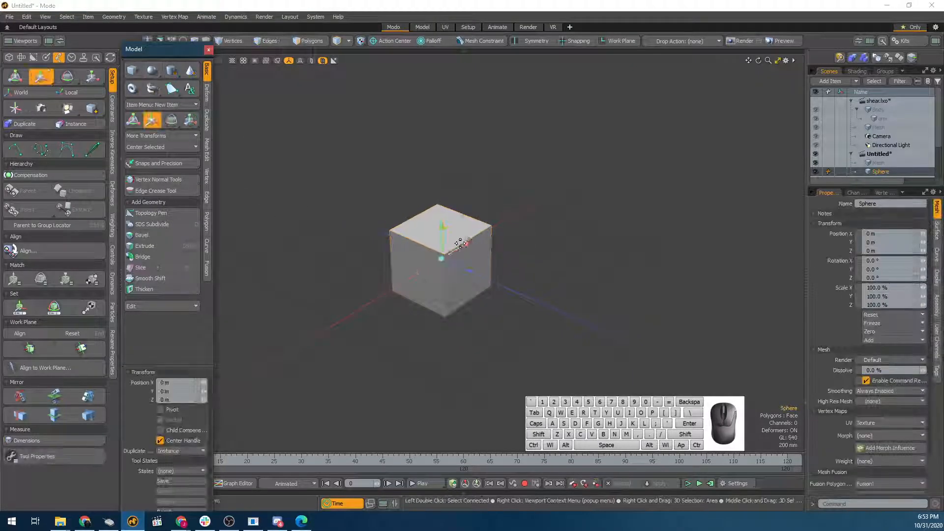
Move the cube away from the sphere to about -3.02 m in Z
left_click(441, 295)
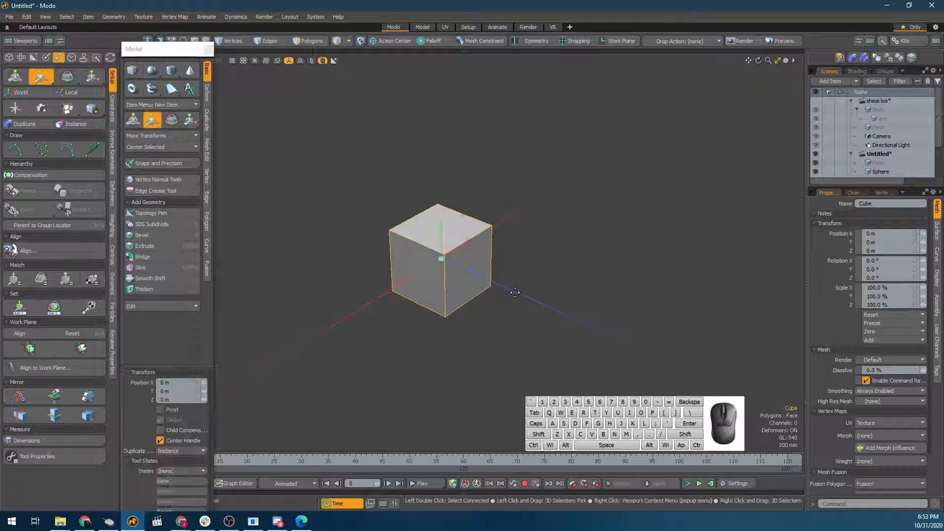
left_click_drag(467, 270, 326, 207)
key("space")
left_click(438, 272)
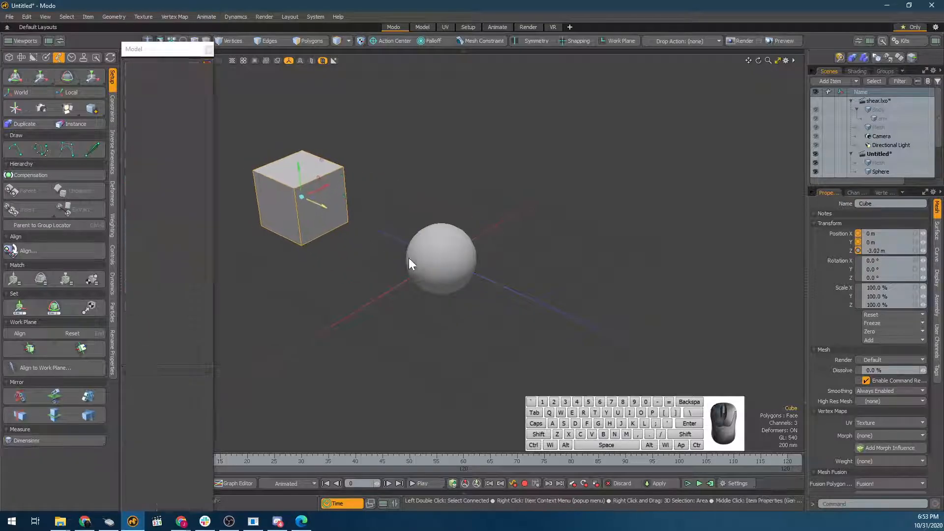
Rotate the cube to about 13.6° in X and -32.2° in Y, and scale it uniformly to 60%
left_click(322, 208)
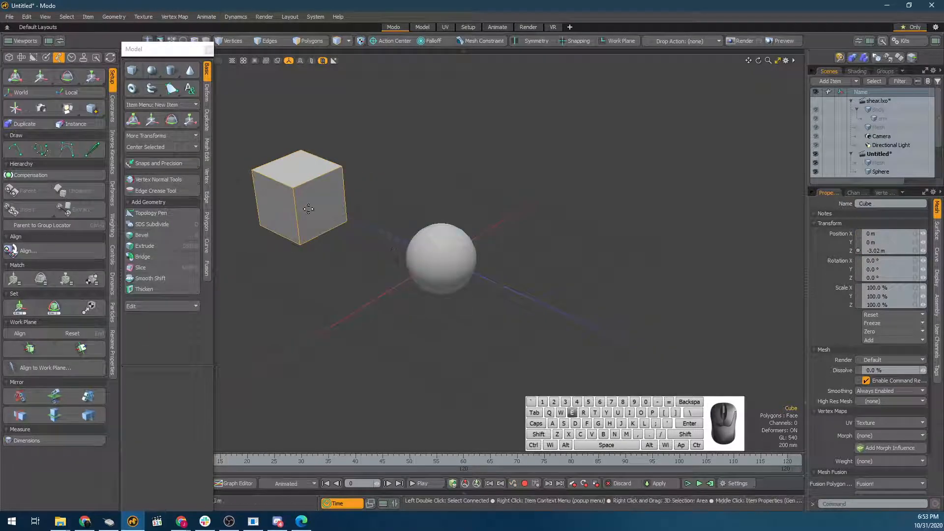
left_click(306, 200)
key("e")
left_click_drag(329, 174, 290, 194)
key("space")
key("r")
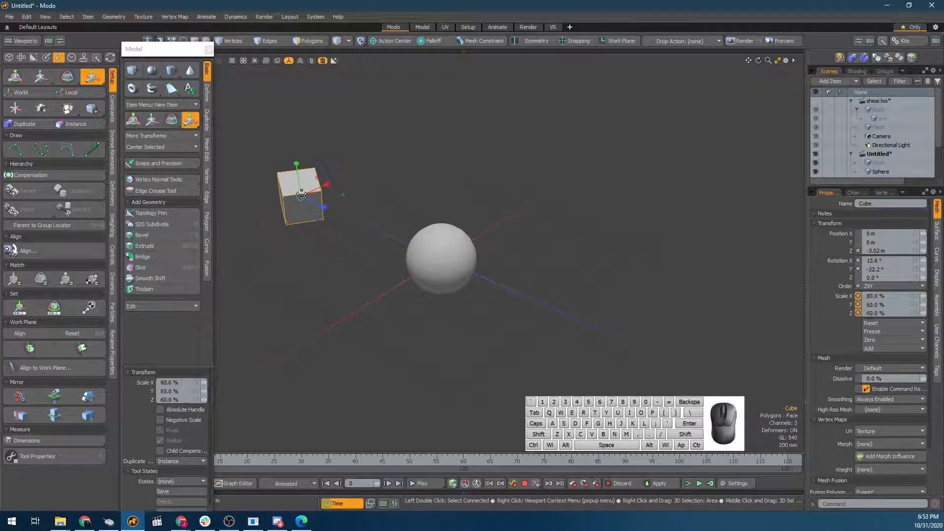
key("space")
Select the sphere and the cube in turn to compare them as separate items
left_click(483, 272)
left_click(447, 261)
left_click(330, 197)
left_click(311, 197)
left_click(484, 279)
left_click(481, 277)
left_click(297, 188)
left_click(427, 253)
left_click(336, 215)
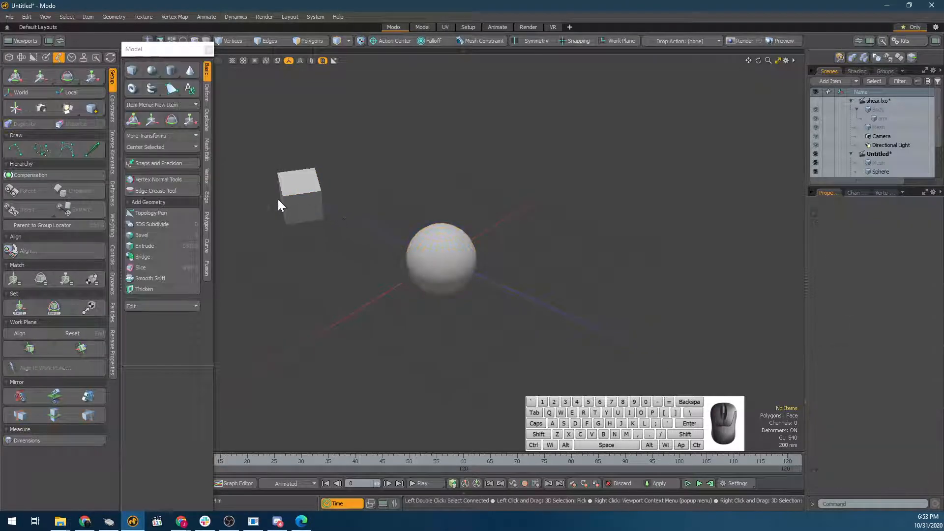
Collapse the shear.lxo scene in the item list and parent the Cube under the Sphere
left_click(299, 196)
scroll(872, 135, "down", 1)
scroll(872, 134, "up", 2)
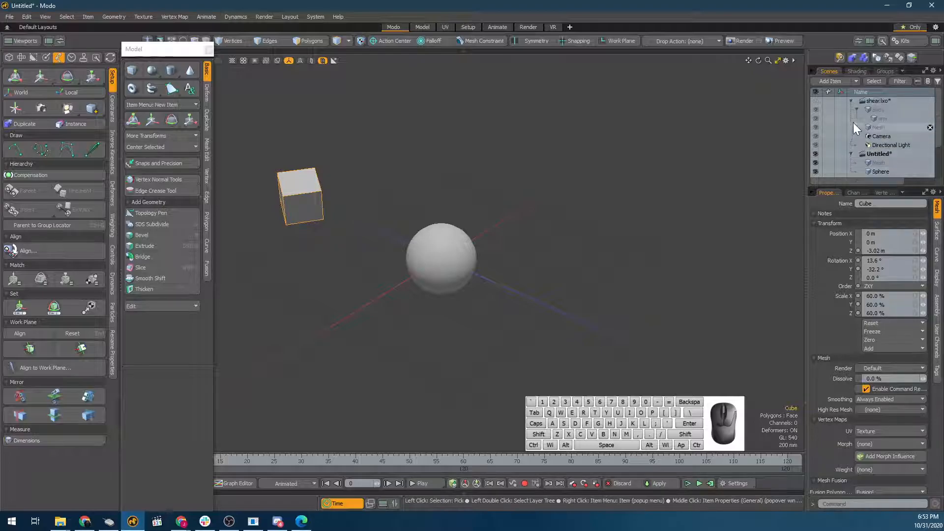
left_click(849, 102)
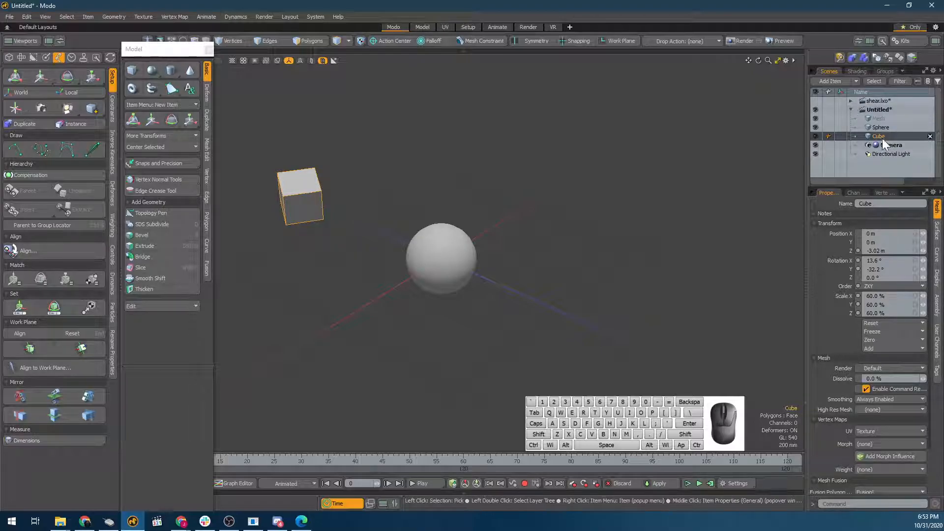
left_click_drag(883, 132, 880, 127)
Move the sphere to about 220 mm in Y and -50 mm in Z, and scale it to about 117%
left_click(470, 256)
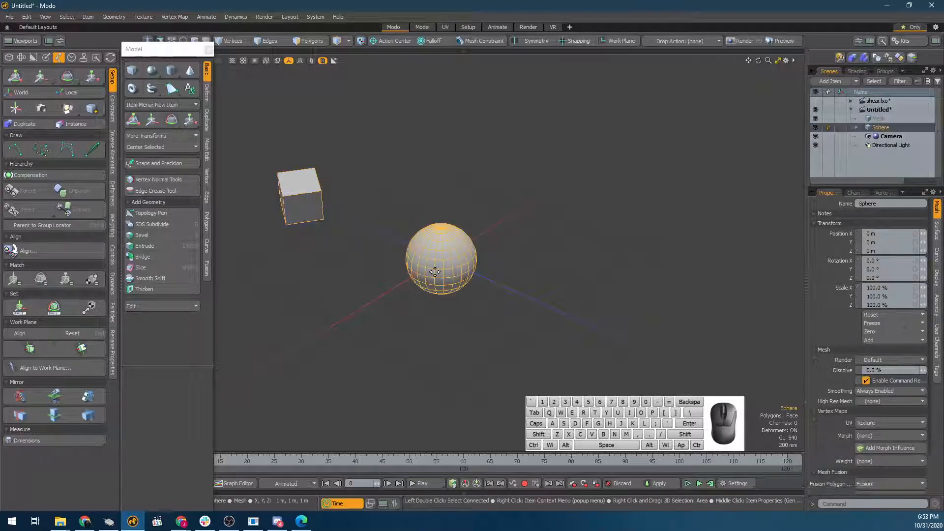
key("e")
key("w")
mouse_move(441, 259)
left_mouse_down()
mouse_move(403, 238)
mouse_move(441, 242)
left_mouse_up()
key("e")
key("r")
key("e")
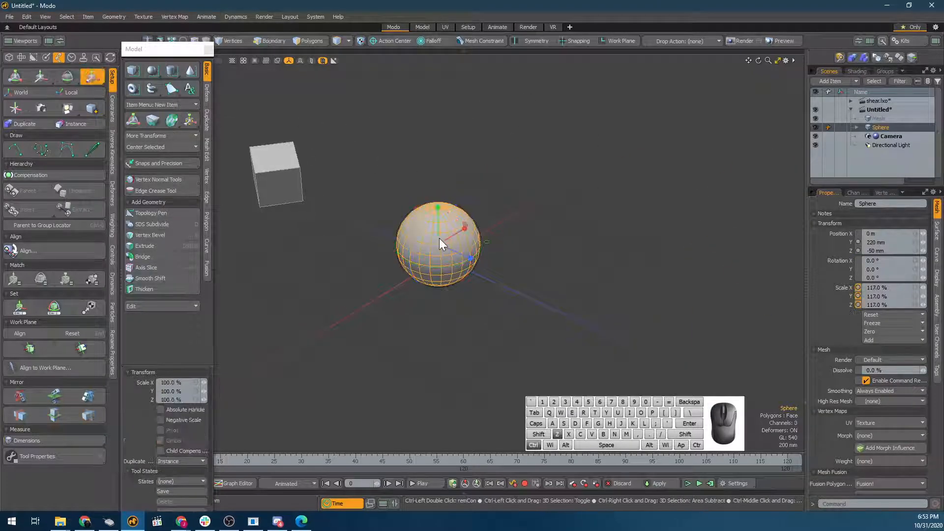
Undo the sphere's transforms and the parenting of the Cube under the Sphere
key("ctrl+z")
key("ctrl+z")
key("ctrl+z")
key("ctrl+z")
key("ctrl+z")
key("ctrl+z")
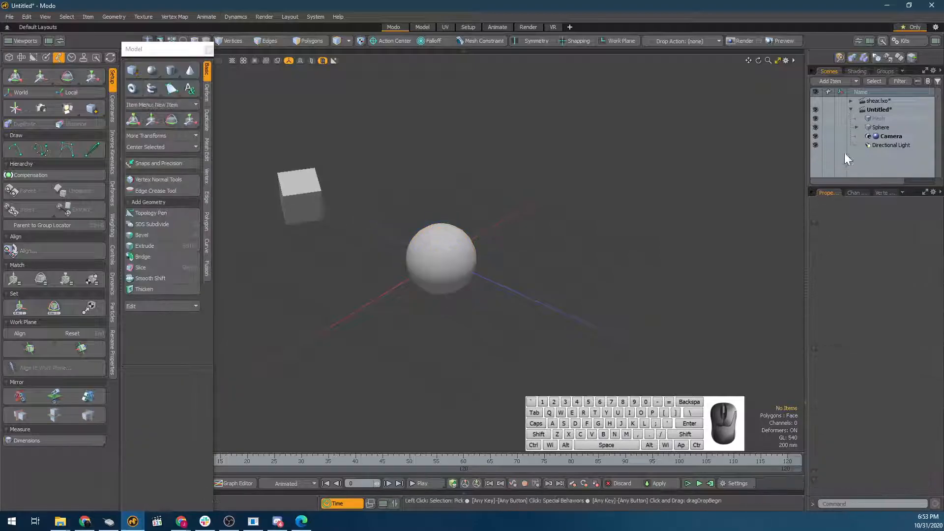
key("ctrl+z")
key("ctrl+z")
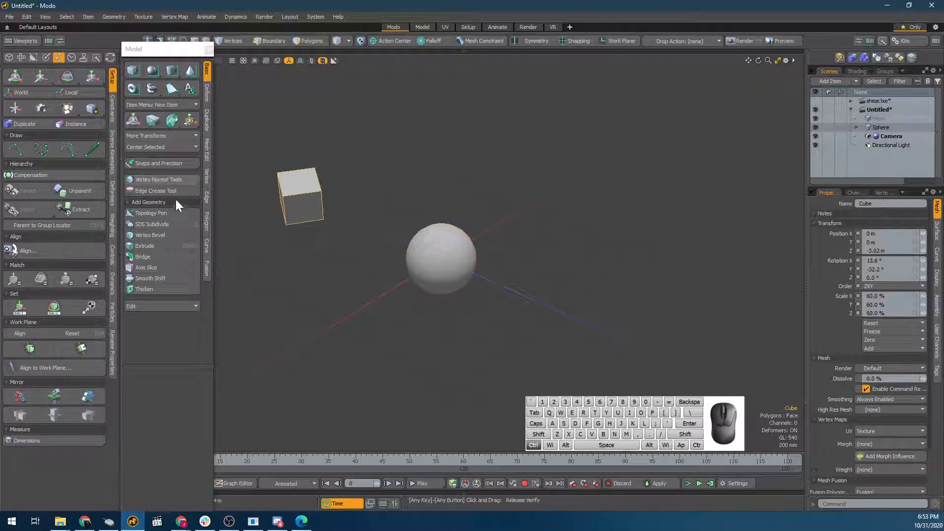
Select the cube followed by the sphere, apply the Parent command, and expand the Sphere's hierarchy
left_click(450, 274)
left_click(309, 200)
left_click(426, 233, "ctrl")
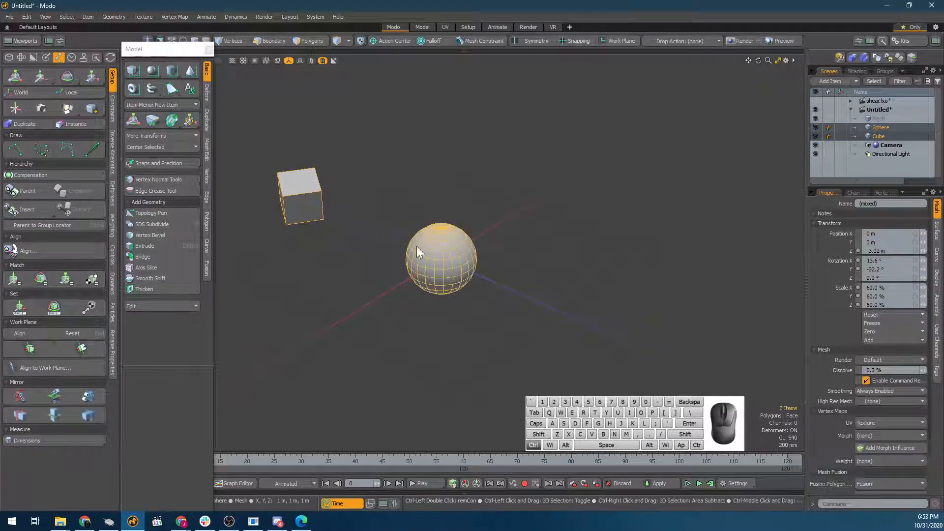
left_click(34, 193)
left_click(312, 389)
left_click(857, 128)
Undo the Parent command so the Cube and Sphere are separate items
key("ctrl+z")
key("ctrl+z")
key("ctrl+z")
Select both the sphere and the cube and move them together about -2.6 m along Z
left_click(530, 266)
left_click(437, 268)
left_click(314, 200, "shift")
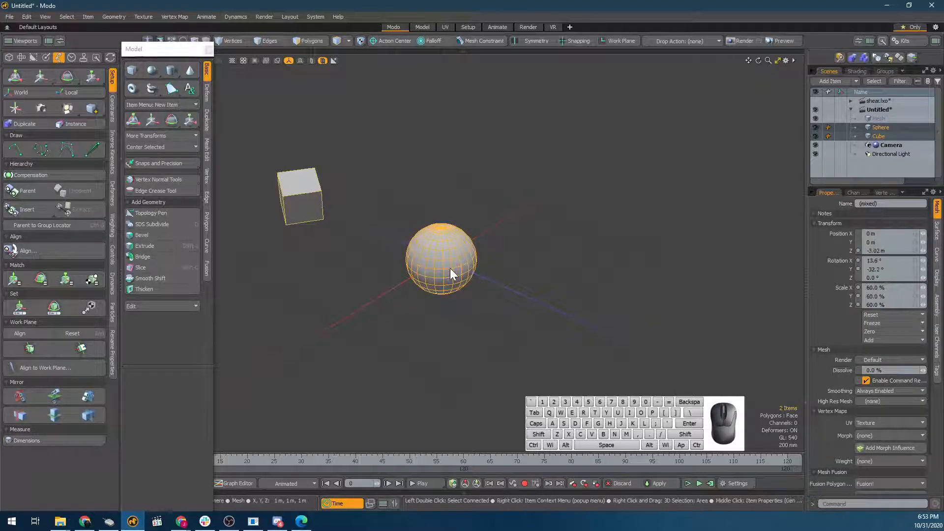
key("w")
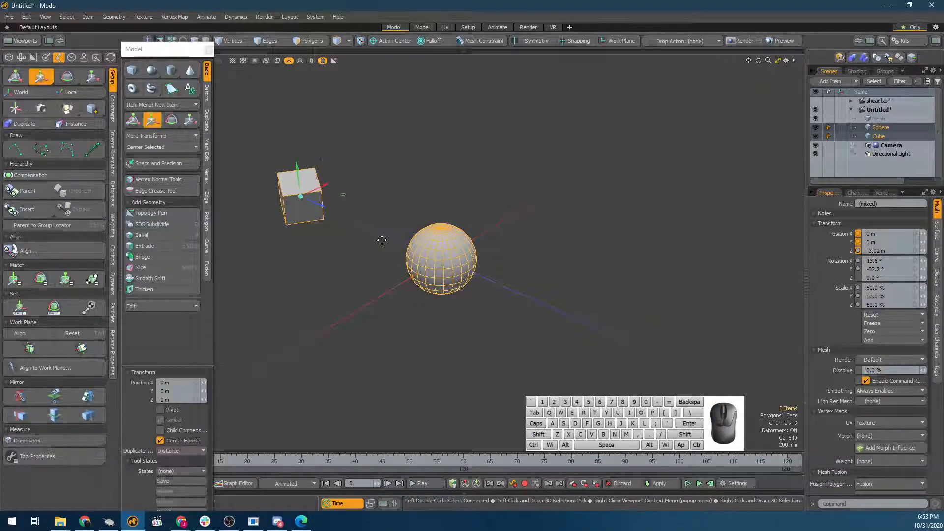
left_click_drag(322, 207, 221, 163)
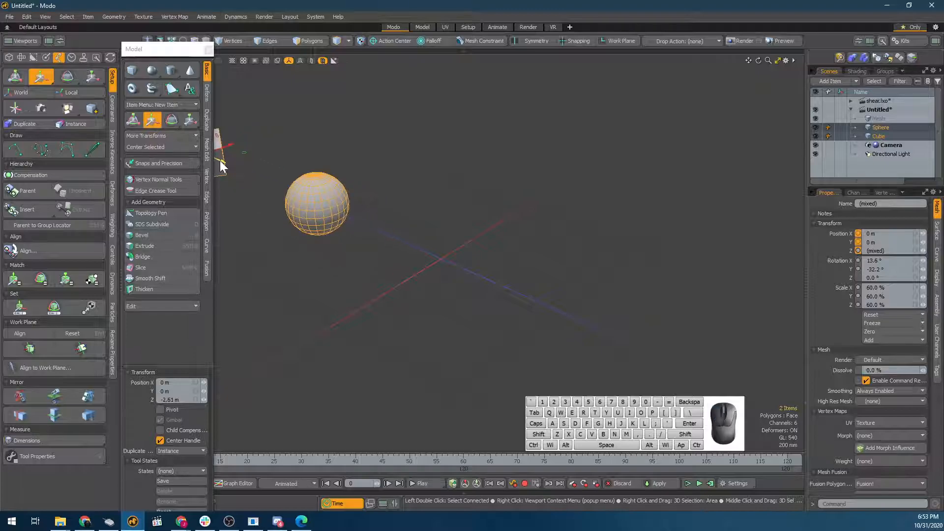
Move only the cube to about 3.53 m in X
key("q")
scroll(438, 233, "down", 2)
scroll(437, 231, "up", 2)
left_click(350, 208)
key("w")
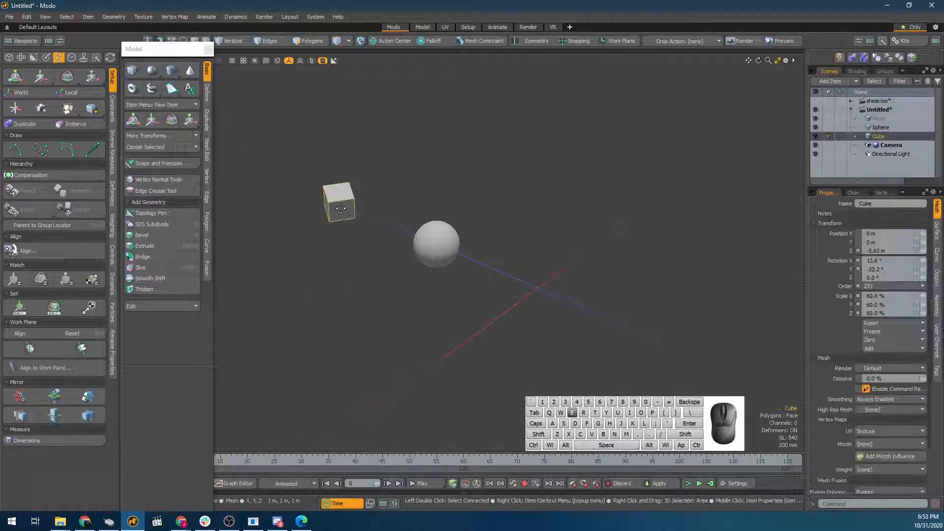
key("q")
left_click_drag(363, 190, 464, 143)
key("space")
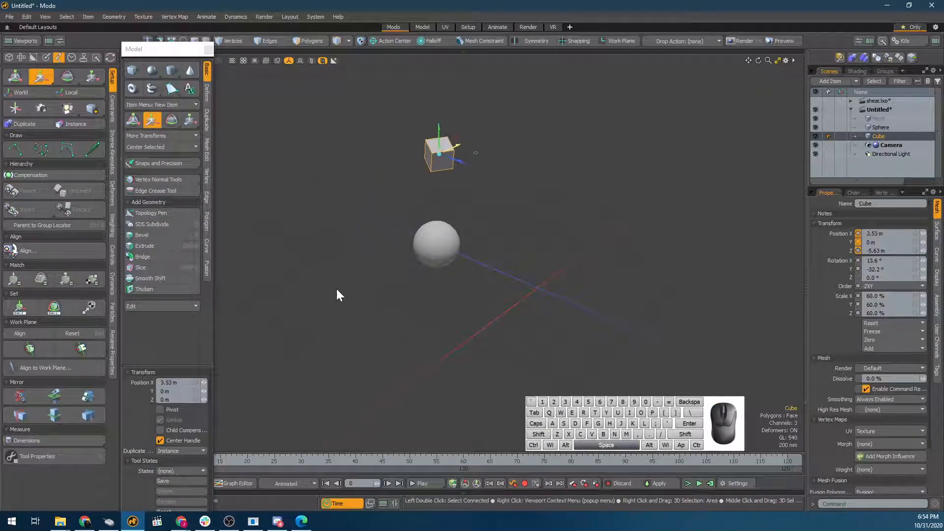
Try parenting the cube to the sphere with the Parent command, and undo the parenting and the added sphere selection
left_click(436, 255, "shift")
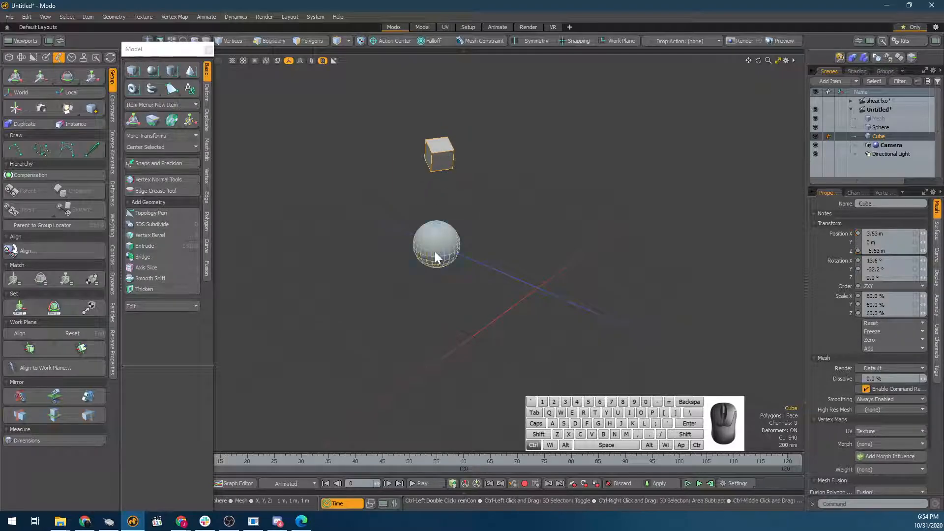
left_click(42, 190)
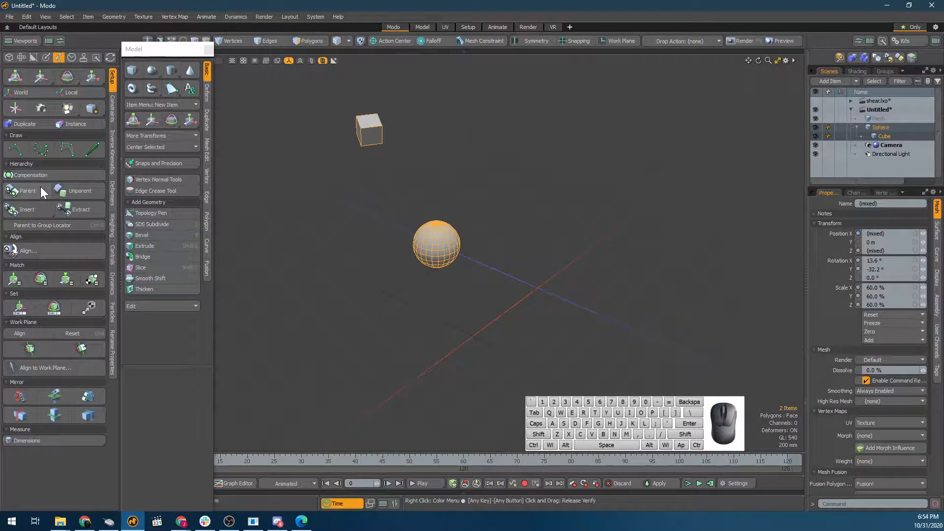
key("ctrl+z")
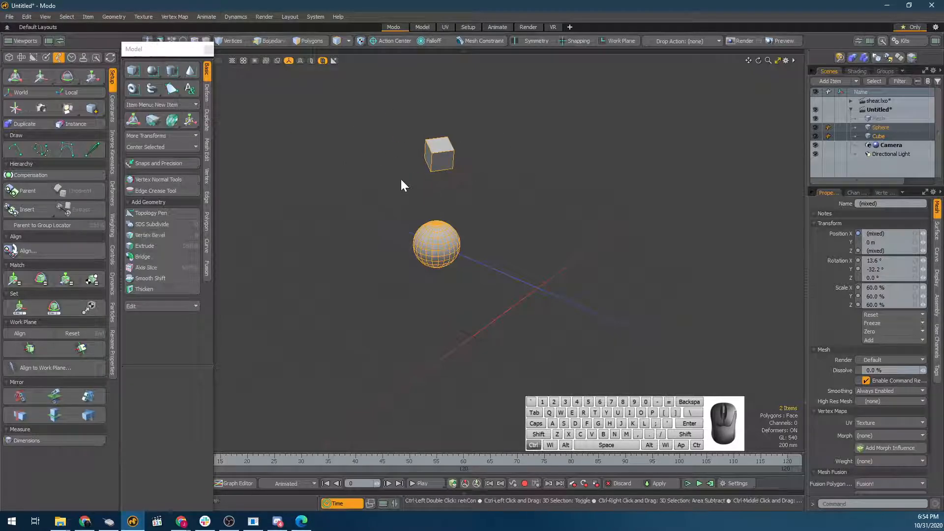
key("ctrl+z")
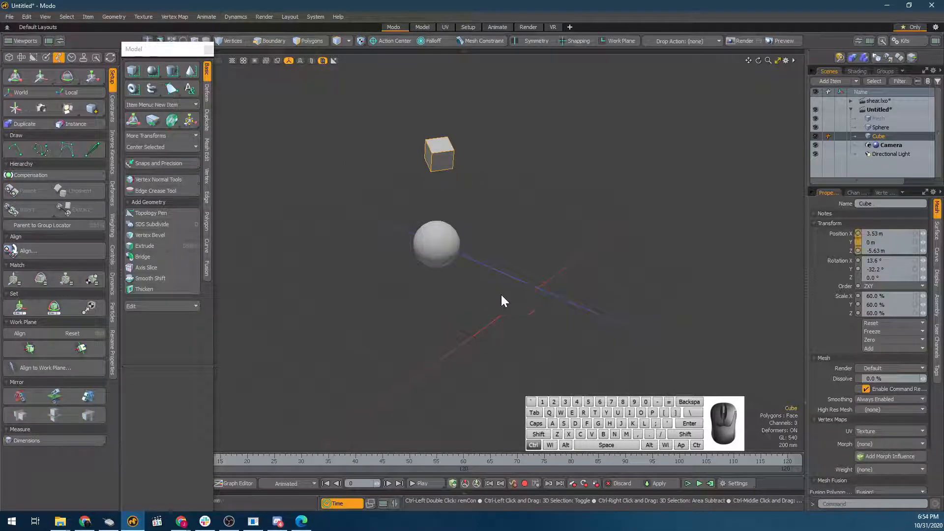
Undo the cube's move along X and set the sphere's Z position to 0 m
key("ctrl+z")
key("ctrl+z")
left_click(457, 258)
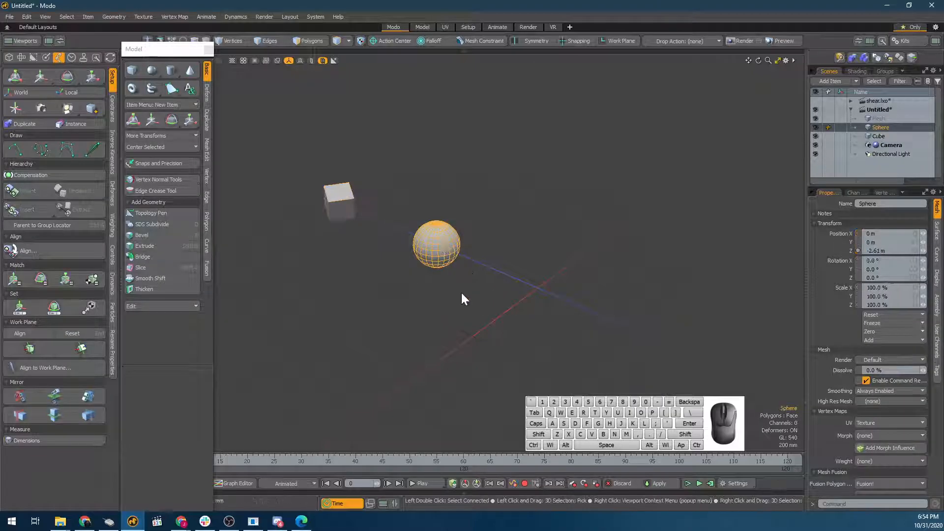
key("w")
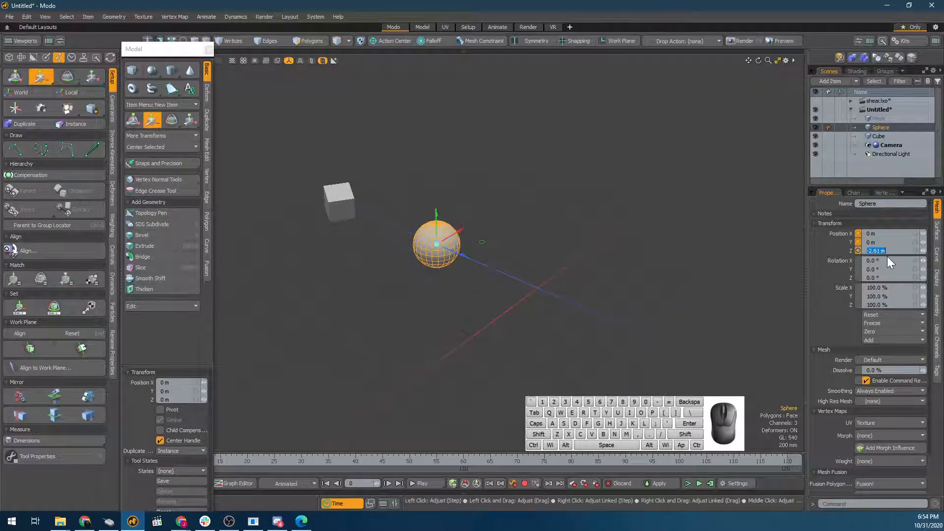
type("0")
key("Return")
key("q")
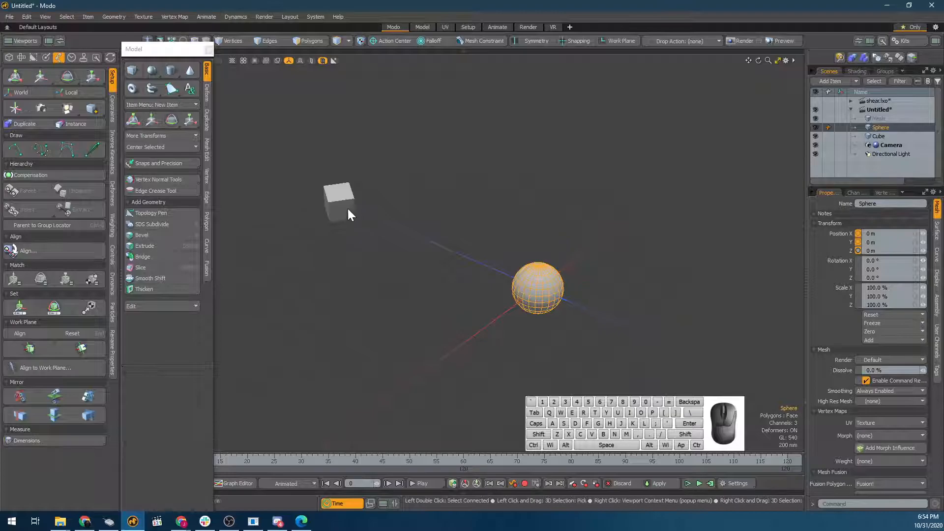
Set the cube's Z position to 0 m
left_click(344, 204)
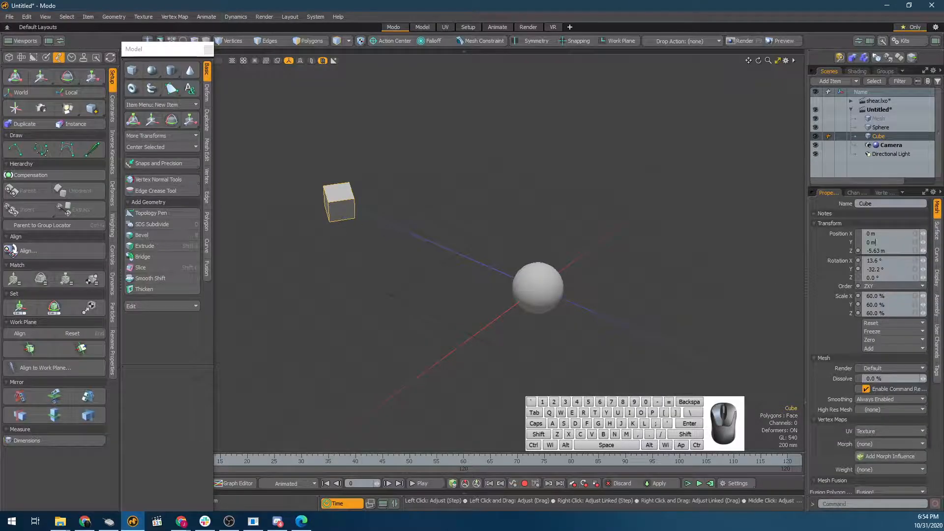
key("Return")
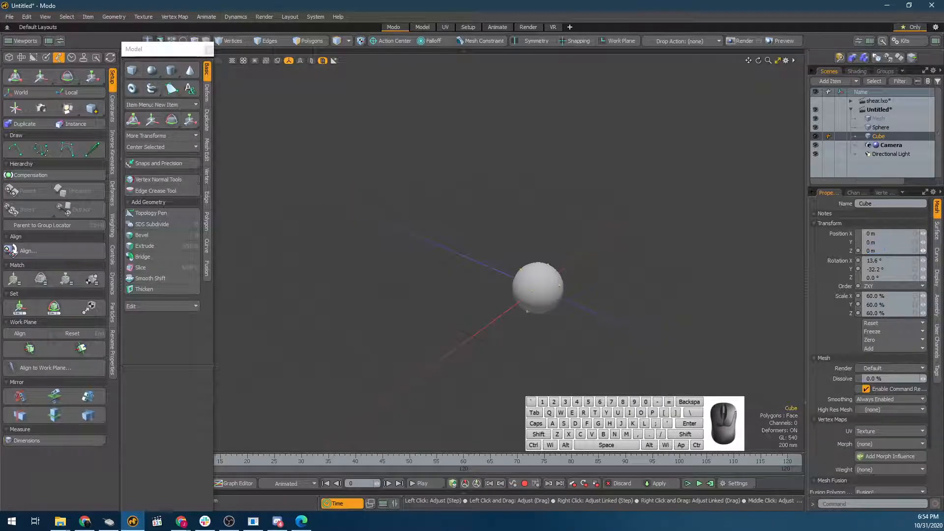
left_click(498, 328)
Move the sphere alone to about -3.58 m along Z, leaving the cube at the origin
left_click(558, 295)
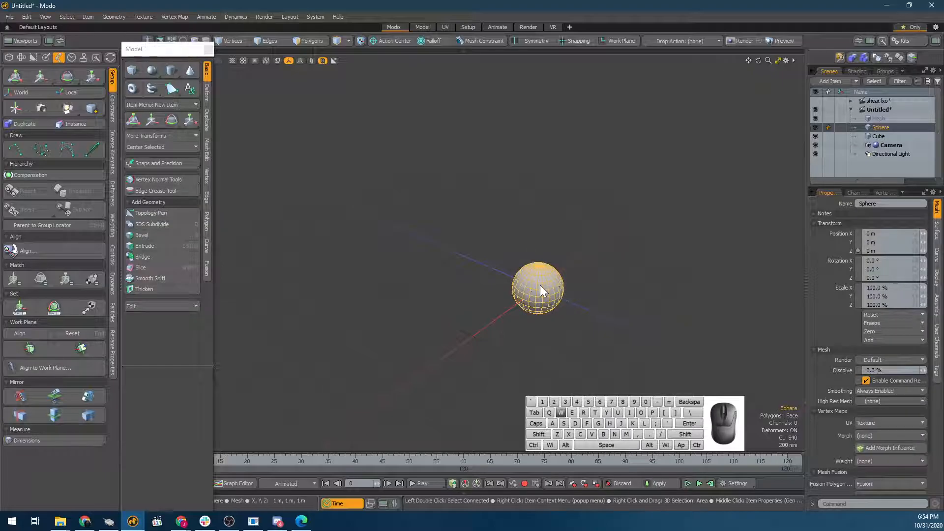
key("w")
left_click_drag(541, 290, 408, 231)
key("space")
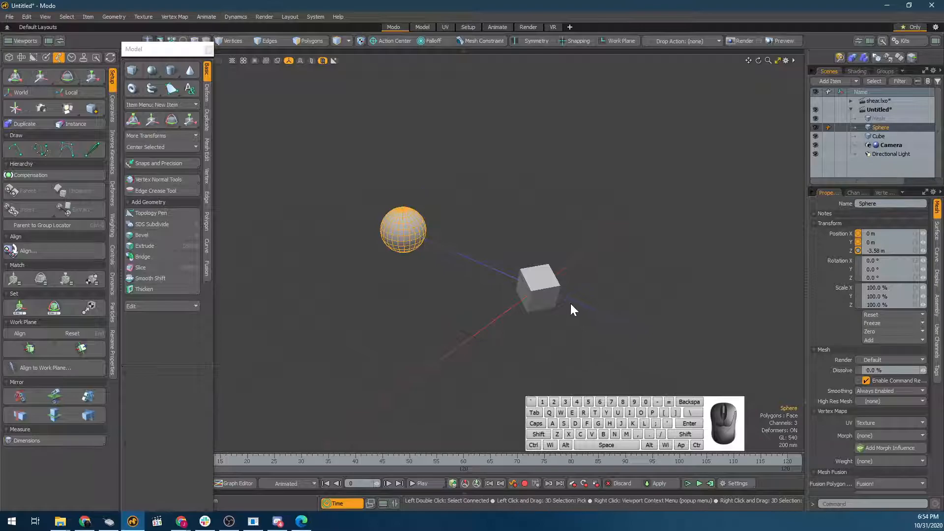
left_click(572, 306)
Select the sphere and the cube, and try parenting the cube to the sphere with Compensation off
left_click(419, 236)
left_click(538, 289, "shift")
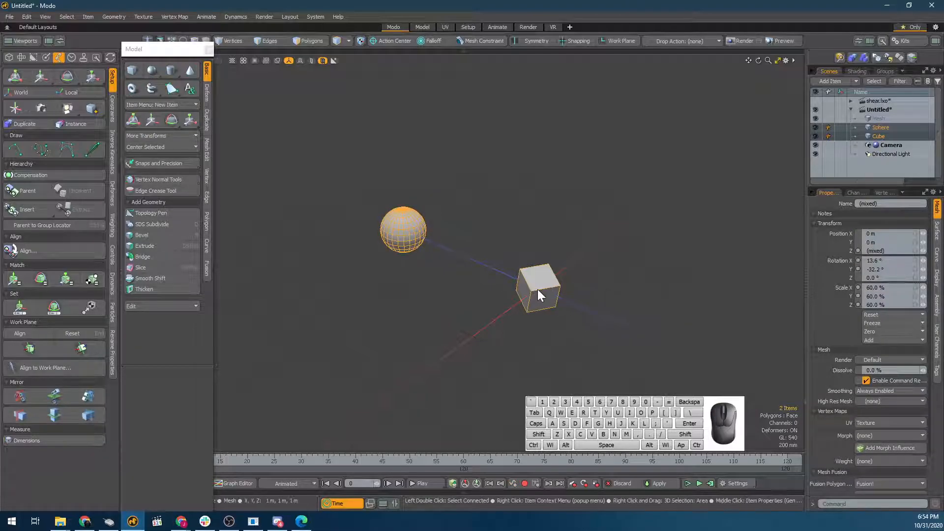
right_click(405, 211)
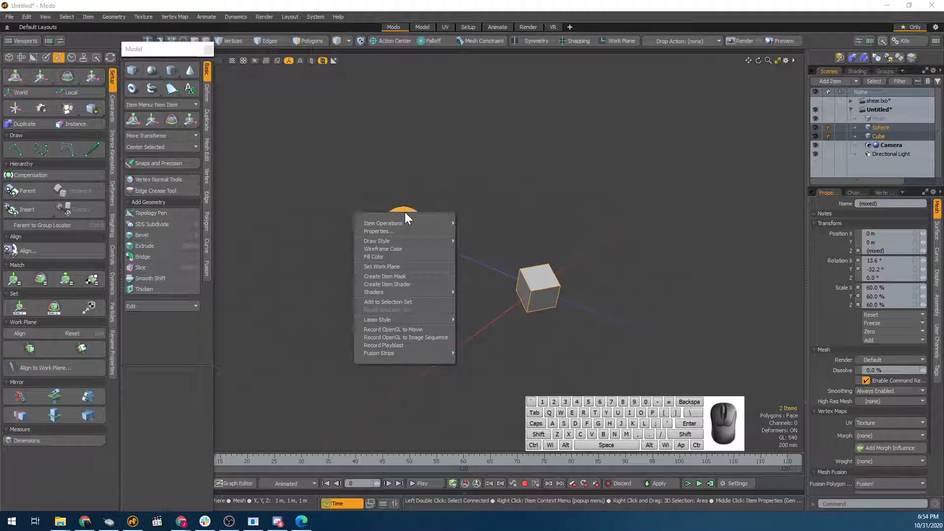
left_click(439, 6)
left_click(31, 196)
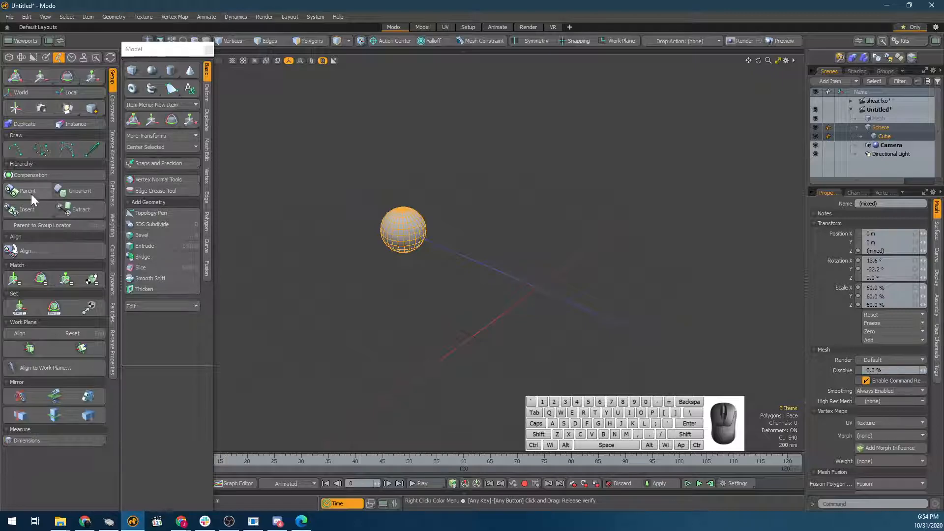
Examine up close where the parented cube sits relative to the sphere
scroll(400, 202, "up", 3)
left_click(456, 280)
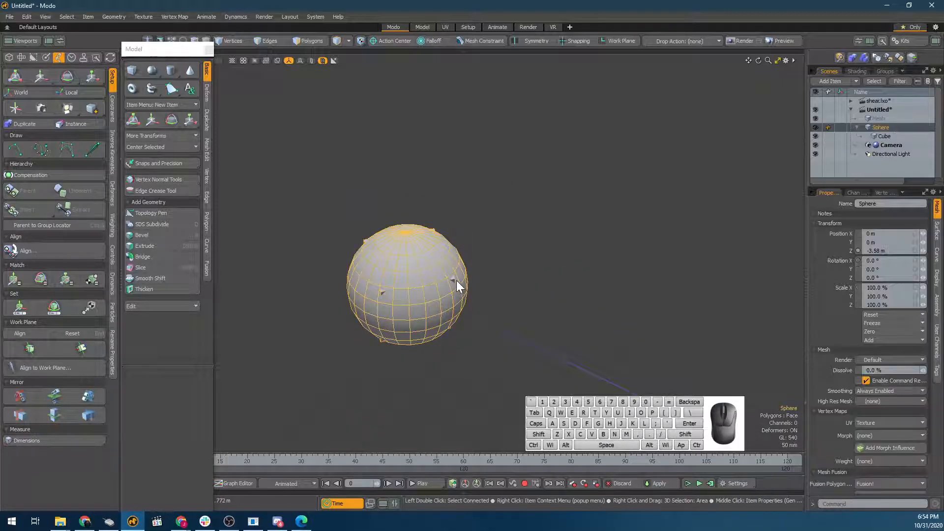
scroll(456, 280, "up", 2)
left_click_drag(454, 281, 457, 313, "alt")
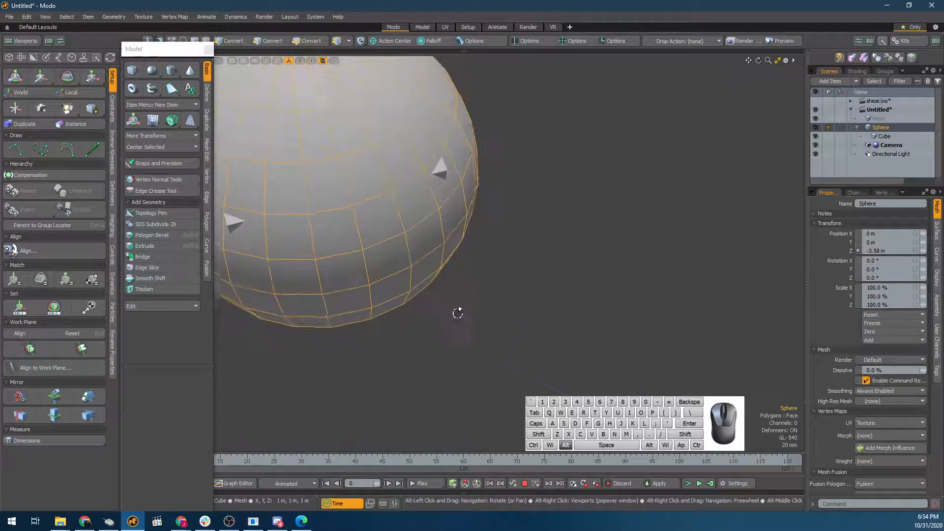
left_click(437, 165)
scroll(445, 172, "down", 3)
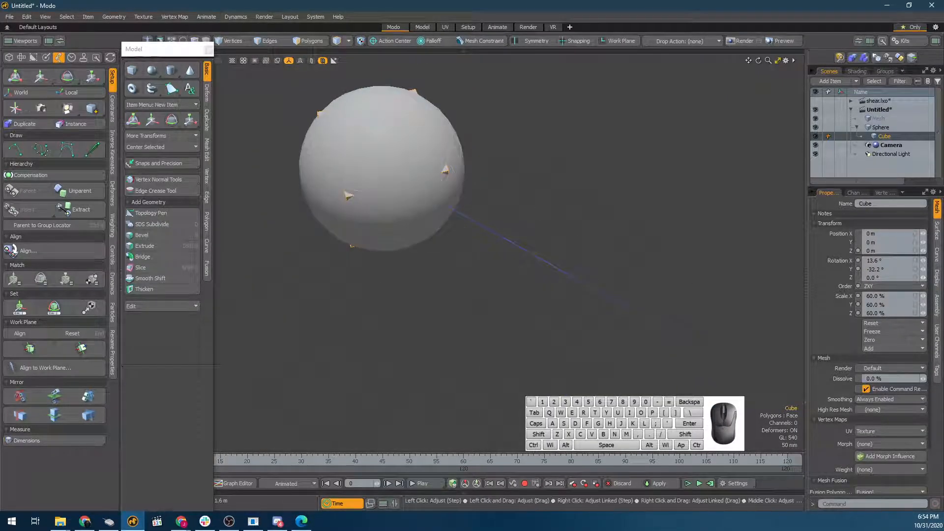
scroll(390, 184, "down", 5)
scroll(387, 232, "up", 3)
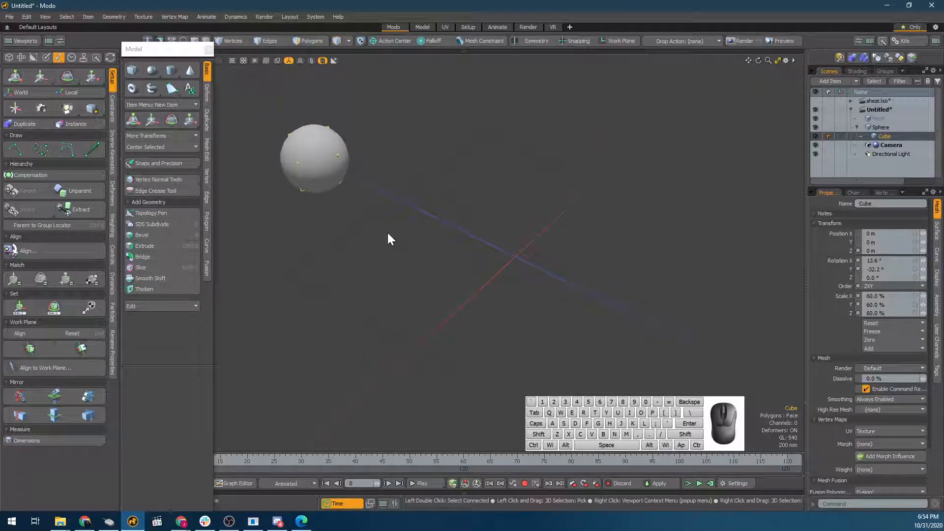
Undo the parenting so the cube and the sphere are separate, selected items at the same hierarchy level
key("ctrl+z")
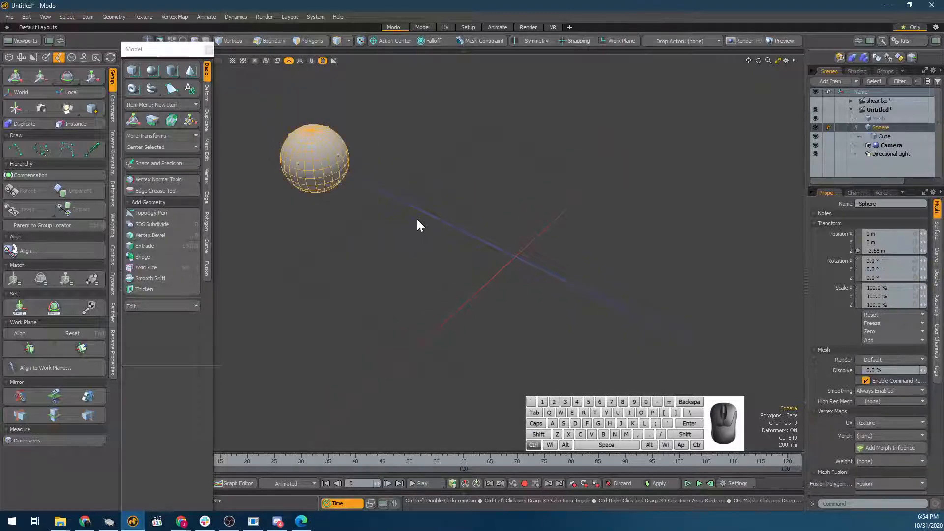
key("ctrl+z")
key("ctrl+z")
key("ctrl+z")
key("ctrl+z")
key("ctrl+z")
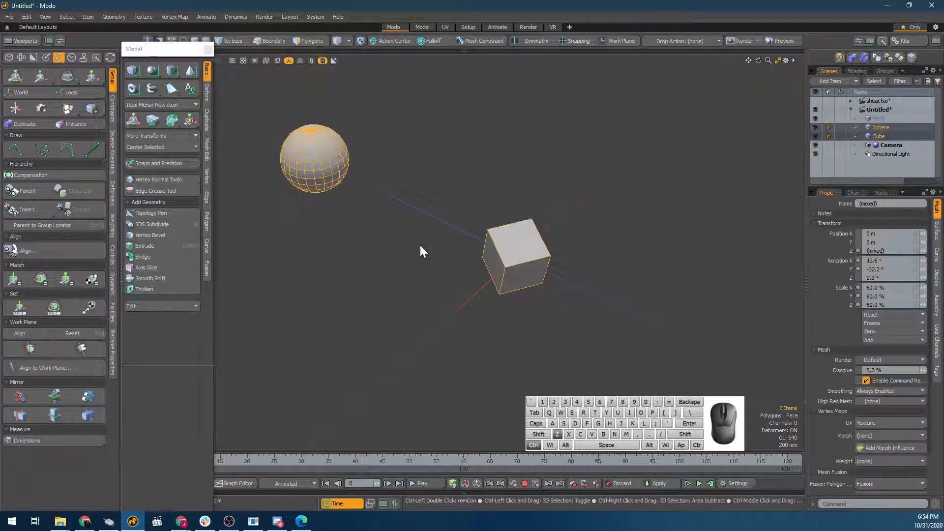
key("ctrl+z")
key("ctrl+z")
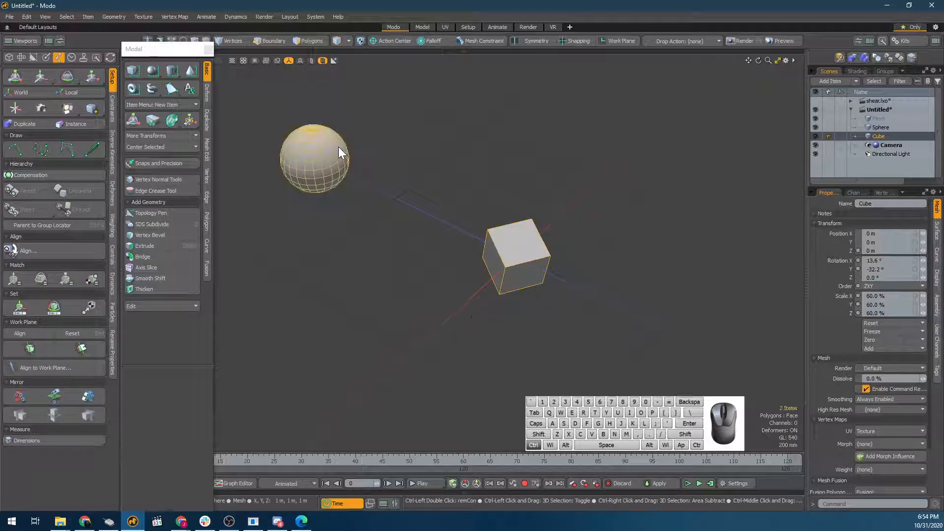
Turn on hierarchy Compensation, and rearrange the Model palette and Setup toolbar so the full command names are readable
left_click(35, 175)
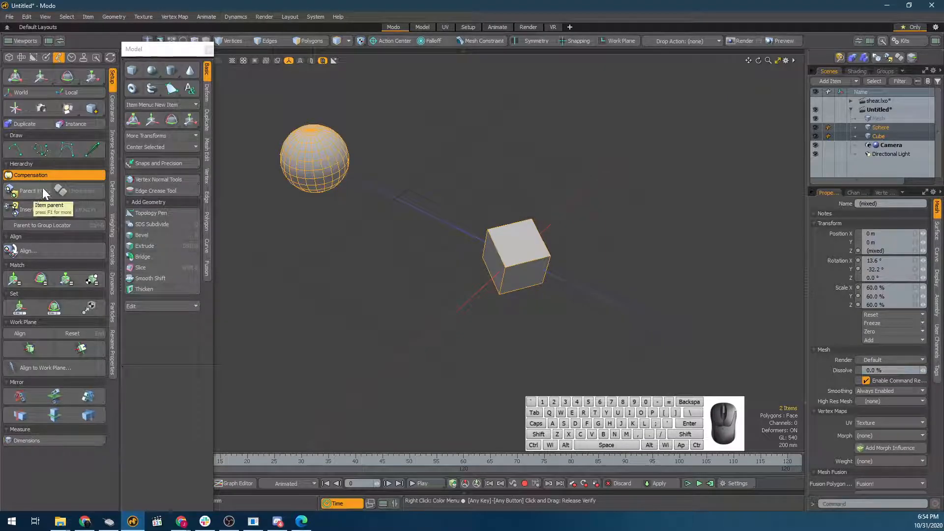
left_click_drag(118, 212, 142, 205)
left_click_drag(190, 51, 284, 55)
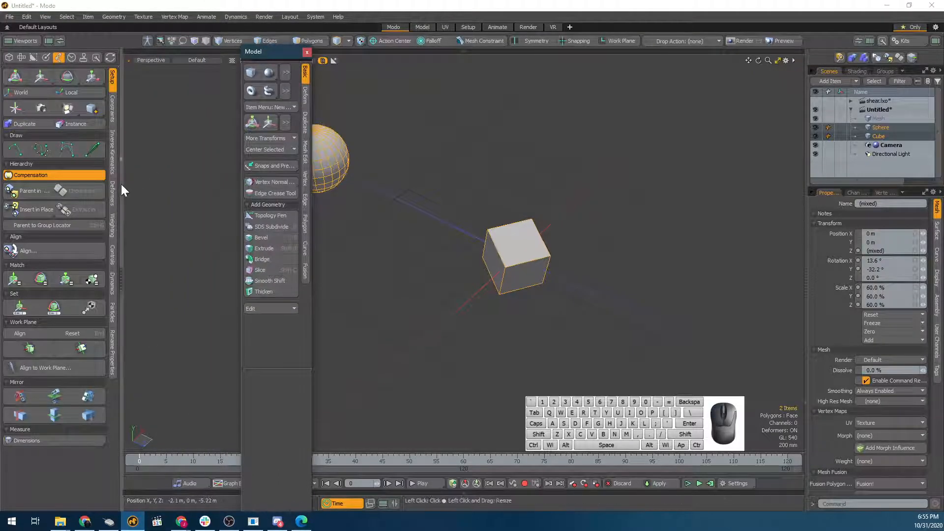
left_click_drag(121, 184, 156, 180)
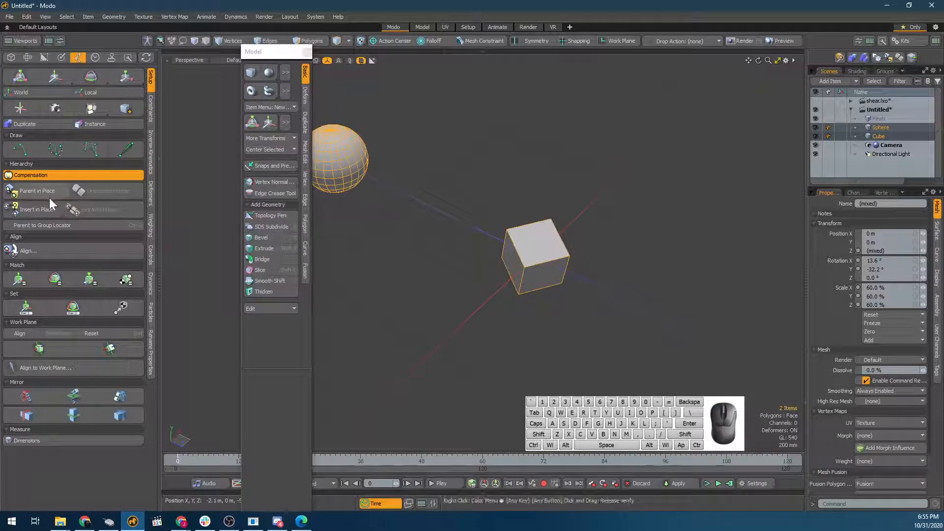
left_click_drag(240, 227, 179, 216)
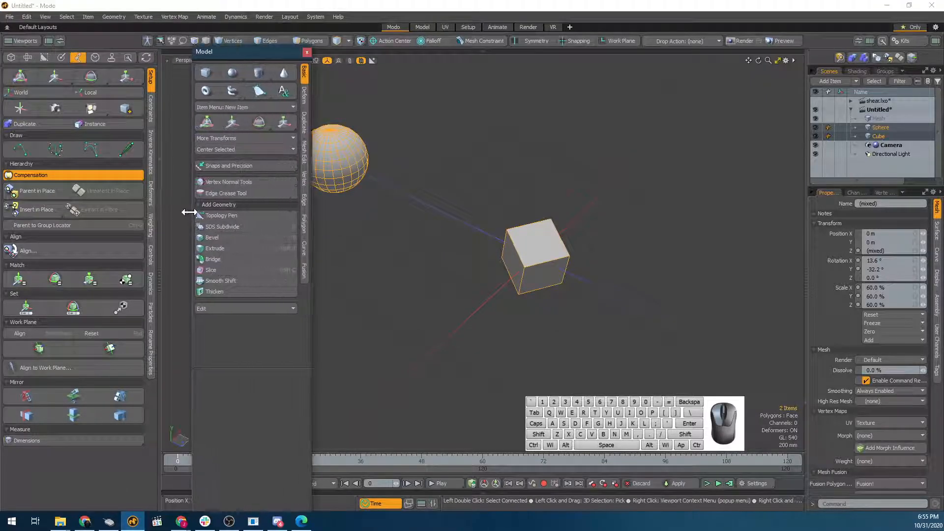
Parent the cube to the sphere with Parent in Place
left_click(32, 190)
left_click(543, 190)
left_click(547, 249)
left_click_drag(436, 255, 516, 281, "alt+shift")
Try rotating the sphere about -4.4° around X with its child cube, and undo the rotation
left_click(412, 181)
key("e")
key("w")
key("e")
left_click_drag(406, 183, 394, 190)
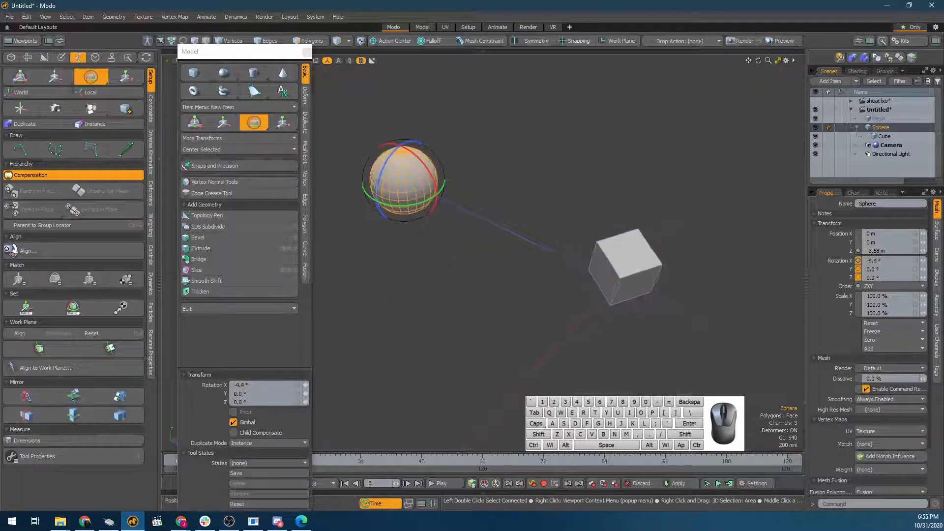
key("ctrl+z")
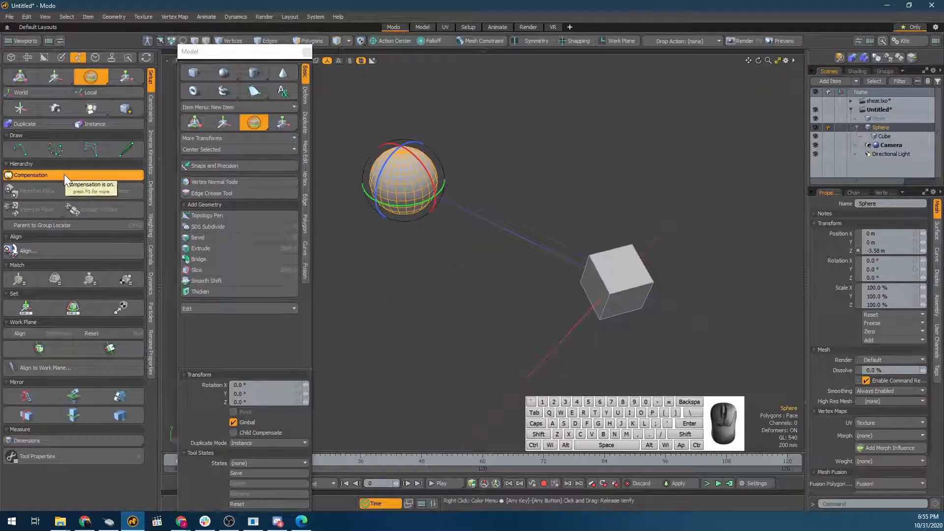
Turn off hierarchy Compensation and close the floating Model palette
left_click(64, 174)
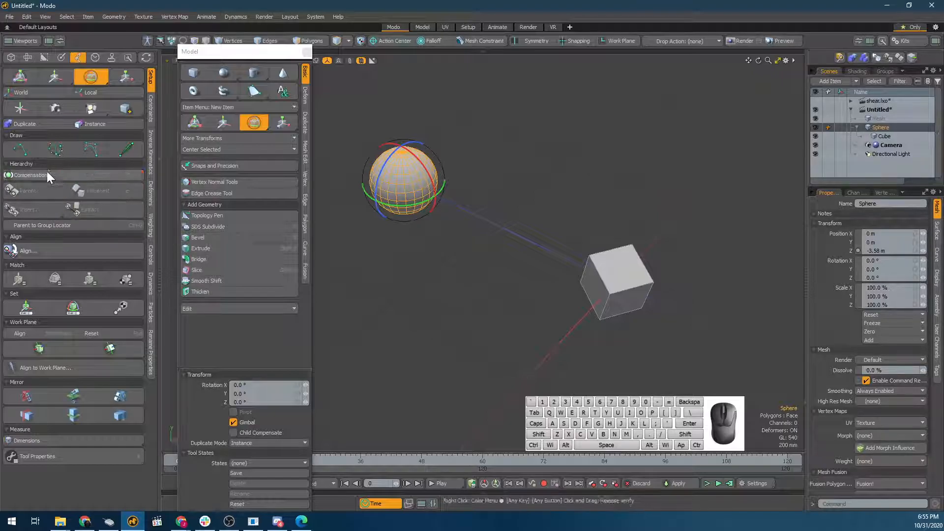
left_click(306, 52)
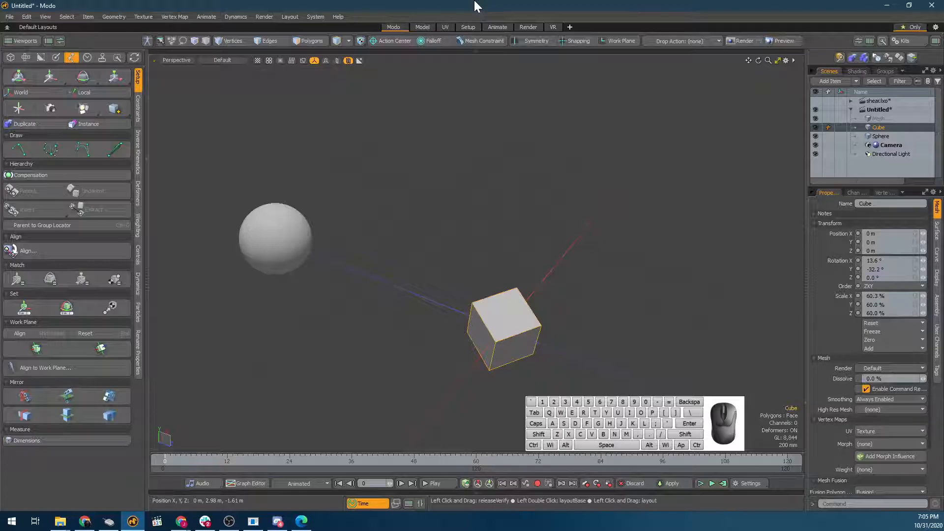
Close the untitled scene and the shear.lxo scene without saving either one
key("ctrl+w")
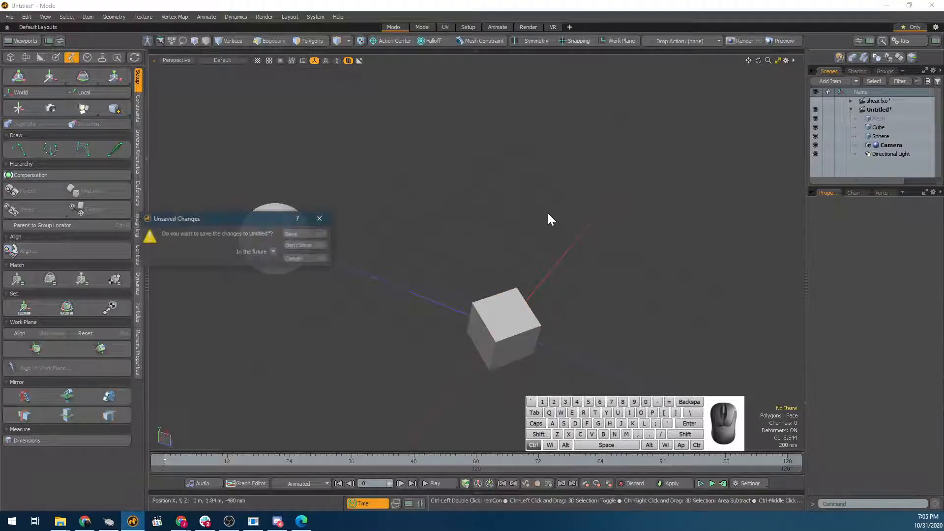
left_click(303, 244)
key("ctrl+w")
left_click(297, 247)
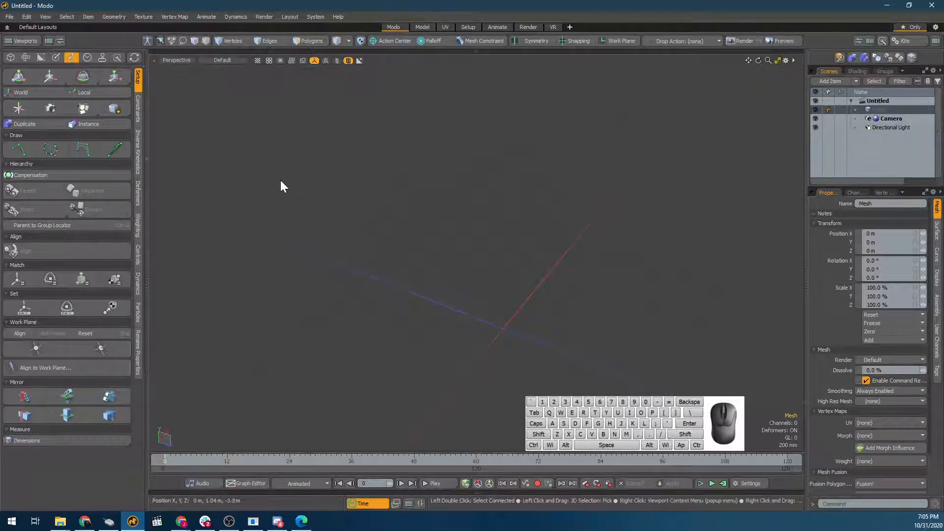
Add a unit cube and a unit cone as separate items in the empty scene
key("F2")
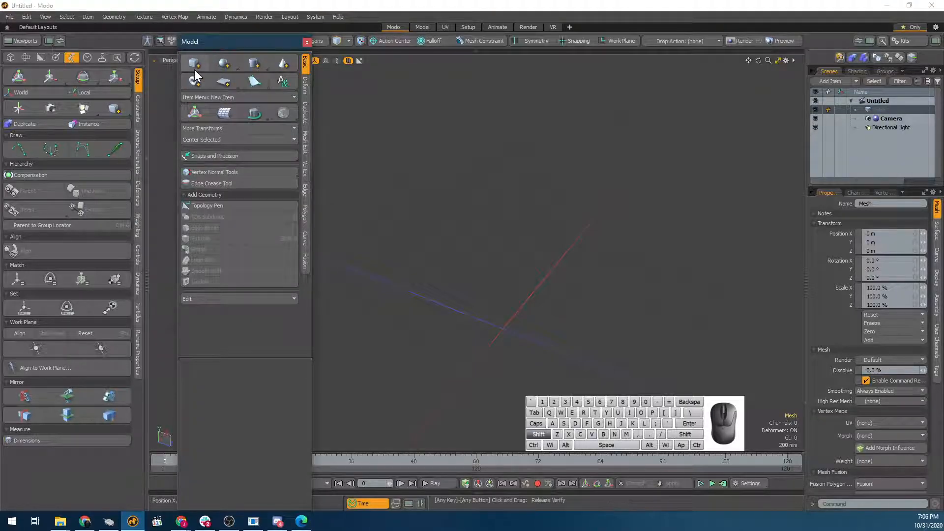
left_click(208, 66)
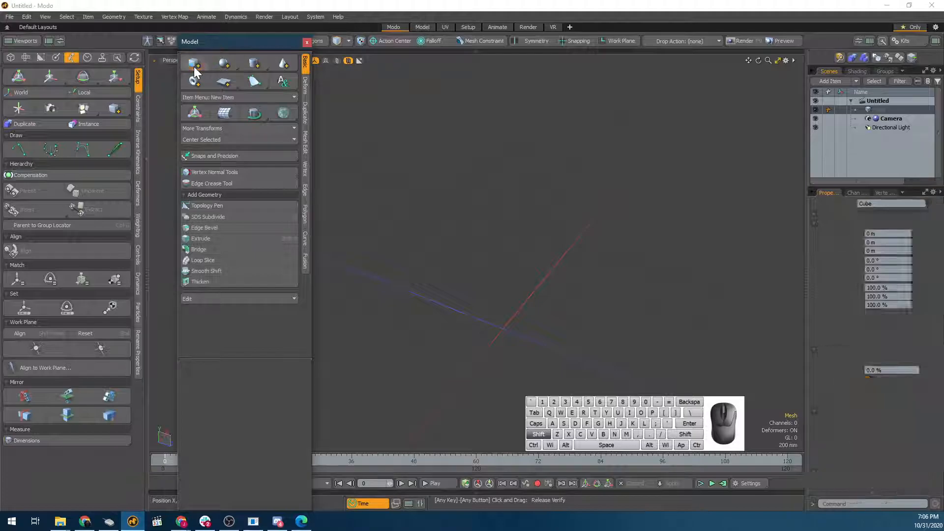
left_click(283, 63)
Move the cube to about -3.65 m along Z, away from the cone, and close the Model palette
left_click(488, 337)
scroll(488, 337, "down", 5)
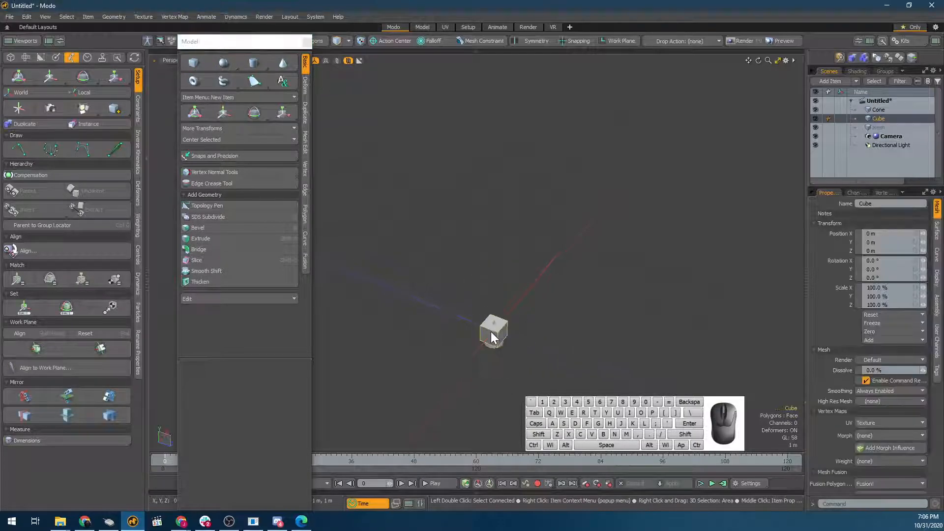
key("w")
left_click_drag(532, 345, 470, 321)
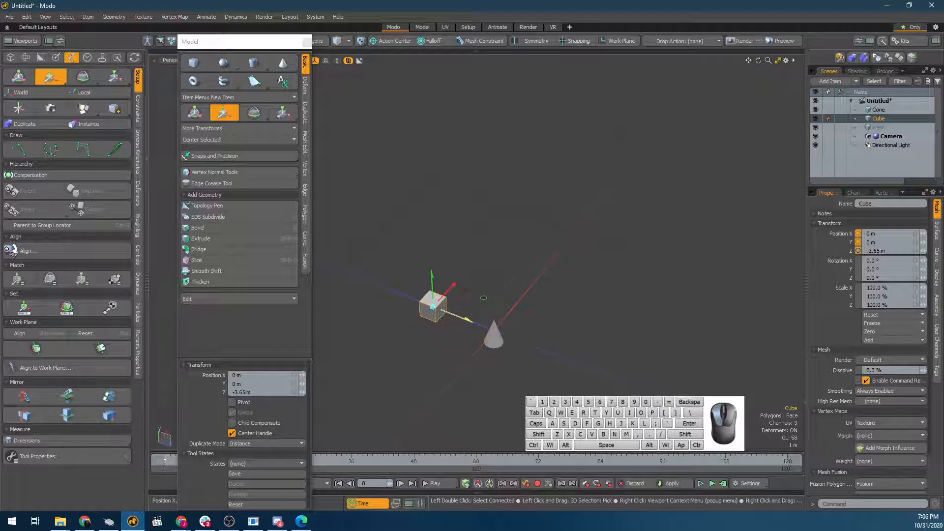
key("q")
left_click(305, 44)
left_click_drag(499, 304, 456, 261, "alt+shift")
left_click(411, 250)
left_click(516, 302)
left_click(422, 274)
left_click(528, 319)
left_click(419, 260)
left_click(541, 315)
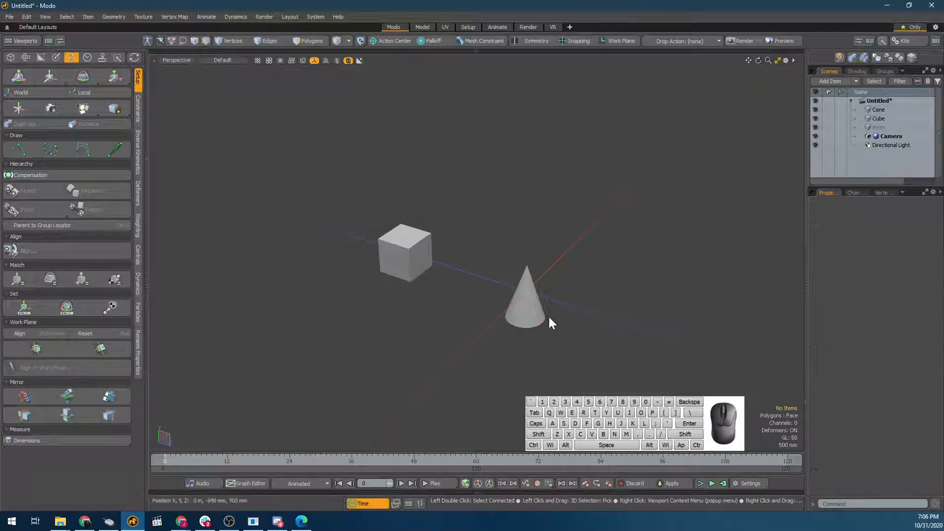
Select both the cone and the cube, and try nesting the cube under the cone in the item hierarchy
left_click(414, 265, "ctrl")
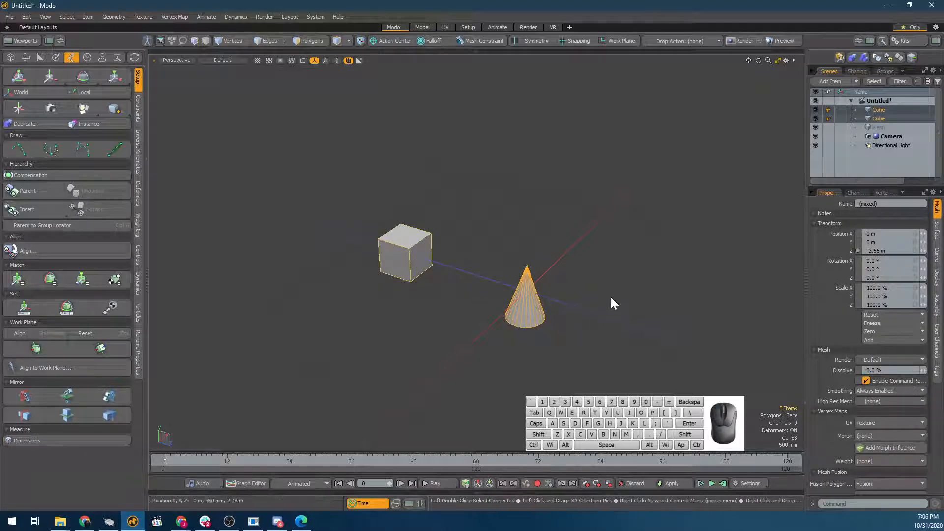
mouse_move(879, 112)
left_mouse_down()
mouse_move(881, 125)
mouse_move(877, 116)
left_mouse_up()
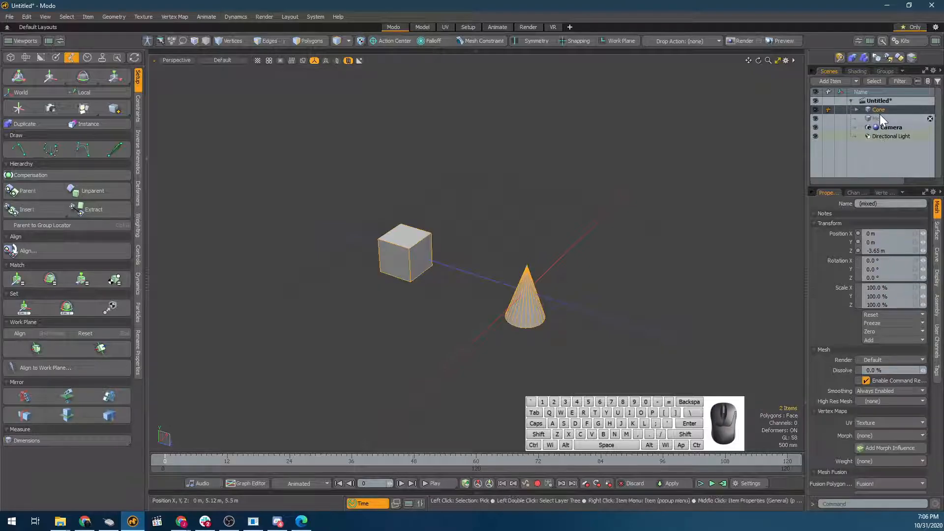
Nest the cone under the cube in the item hierarchy
left_click(878, 110)
left_click_drag(878, 113, 880, 120)
key("e")
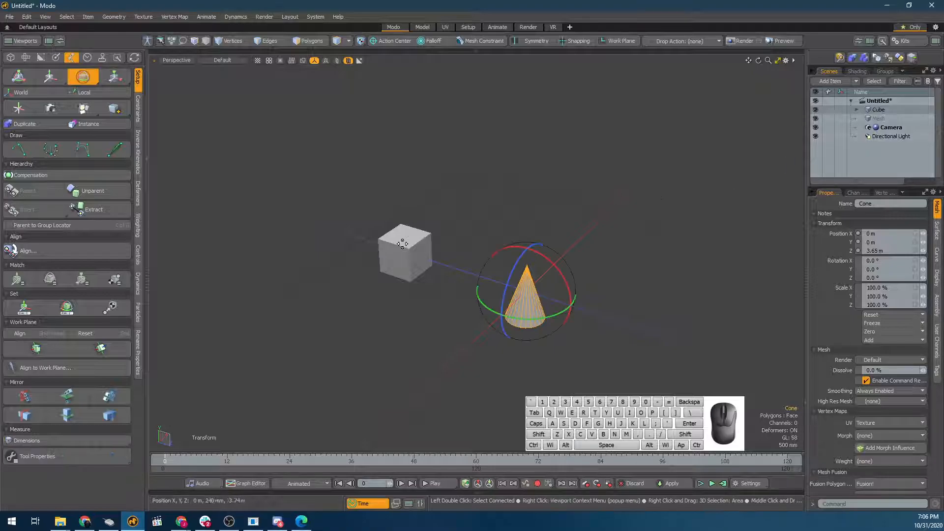
Rotate the cube to test how the nested cone follows it, and undo the rotation
left_click(385, 270)
key("e")
left_click_drag(440, 255, 420, 195)
key("ctrl+z")
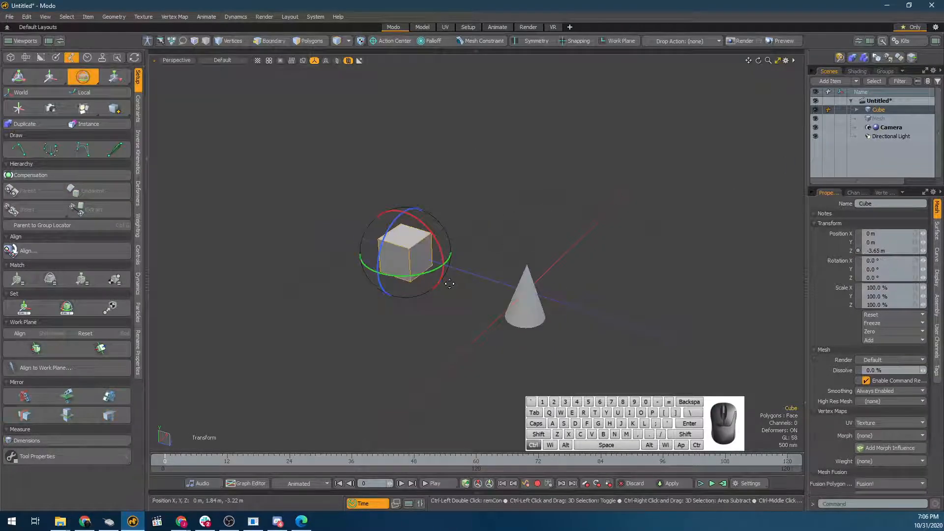
key("space")
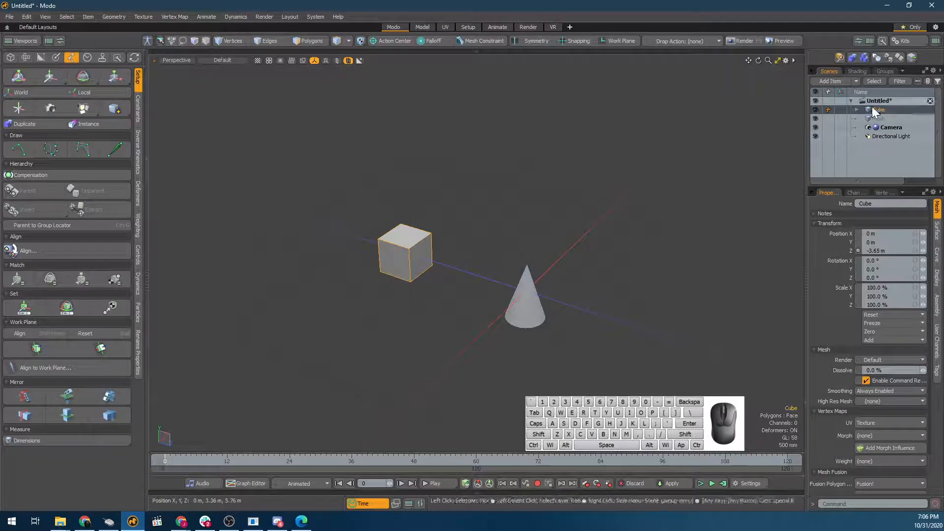
Undo the parenting so the cone and cube are separate top-level items with only the cone selected
key("ctrl+z")
key("ctrl+z")
key("ctrl+z")
key("ctrl+z")
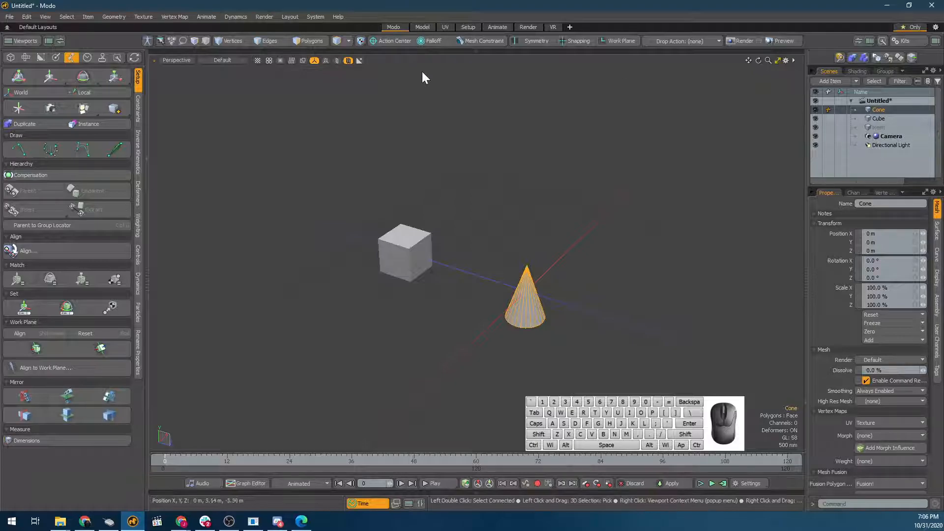
left_click(414, 269)
key("e")
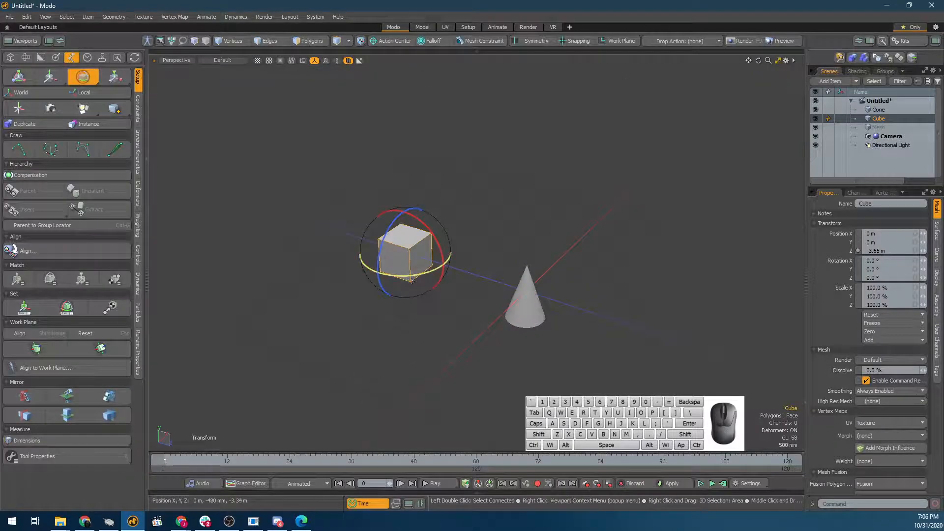
key("space")
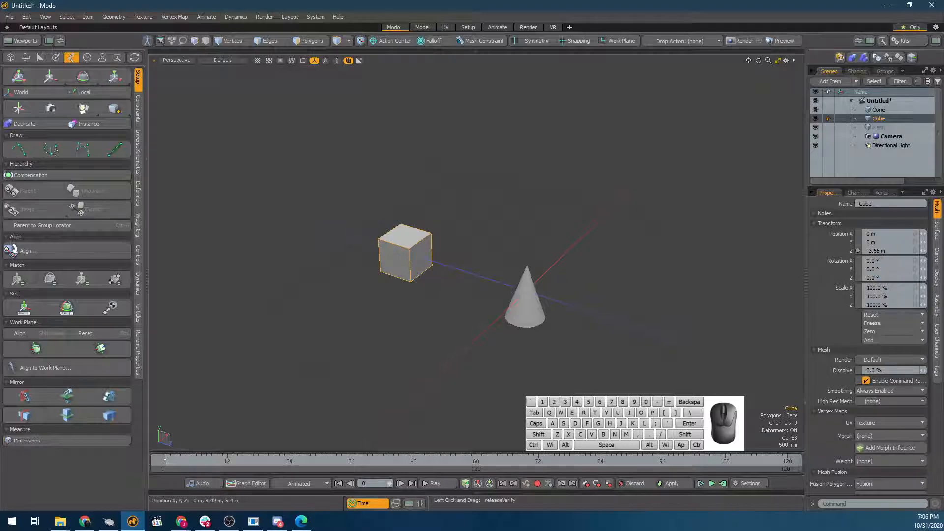
Select the cone and the cube, and constrain the cone's rotation to the cube with a Rotation constraint
left_click(544, 315)
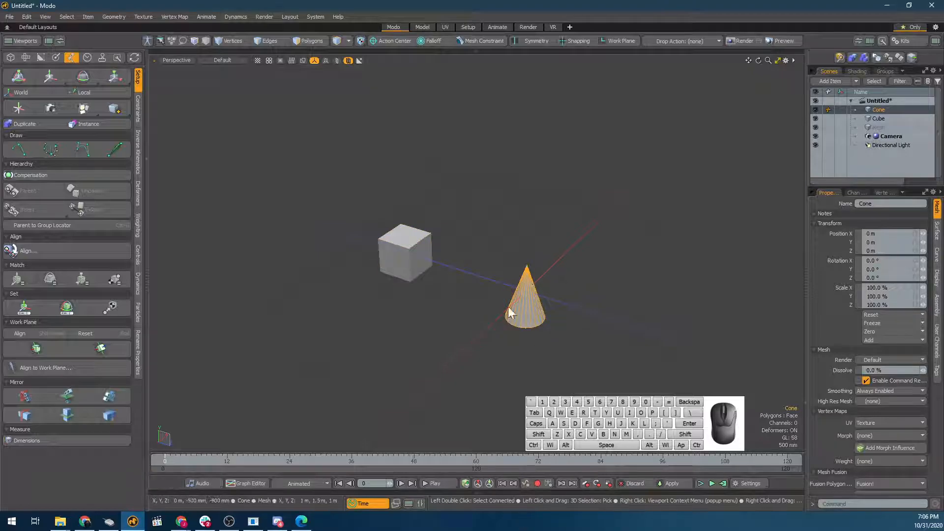
key("ctrl")
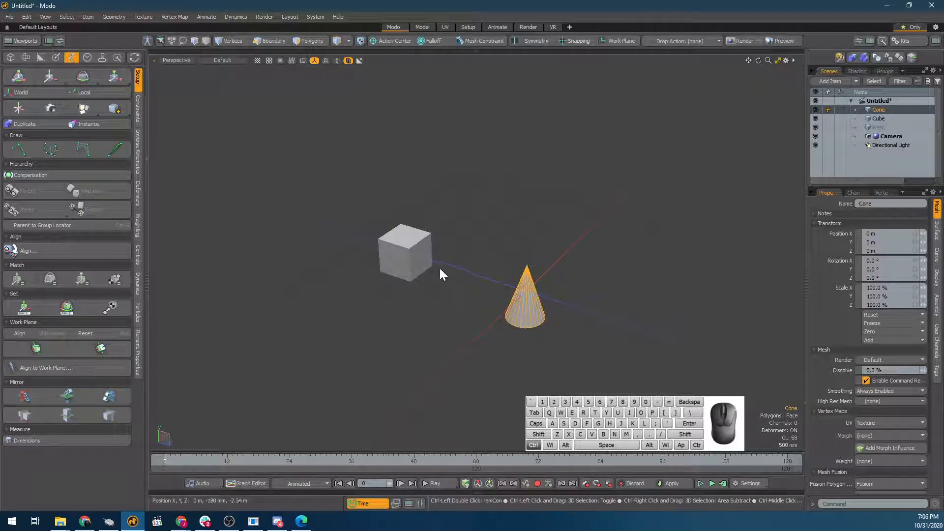
left_click(399, 258, "ctrl")
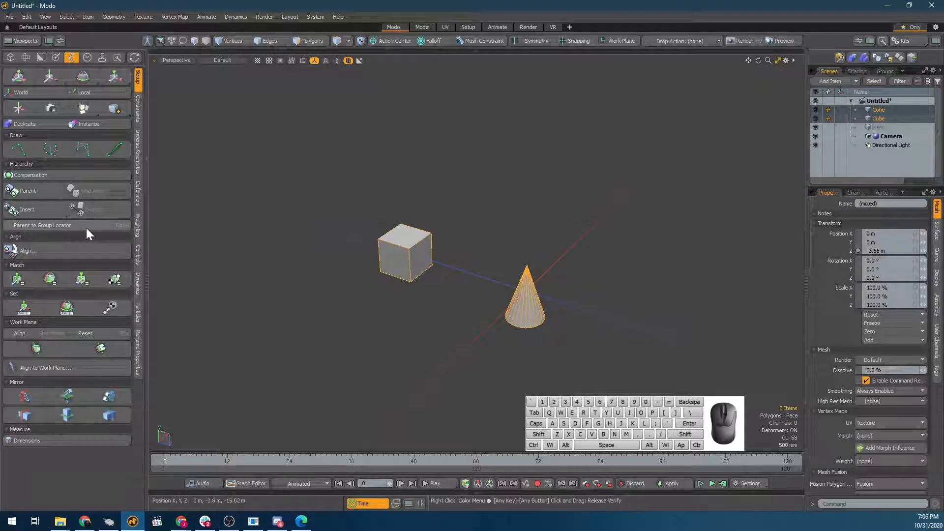
left_click(138, 118)
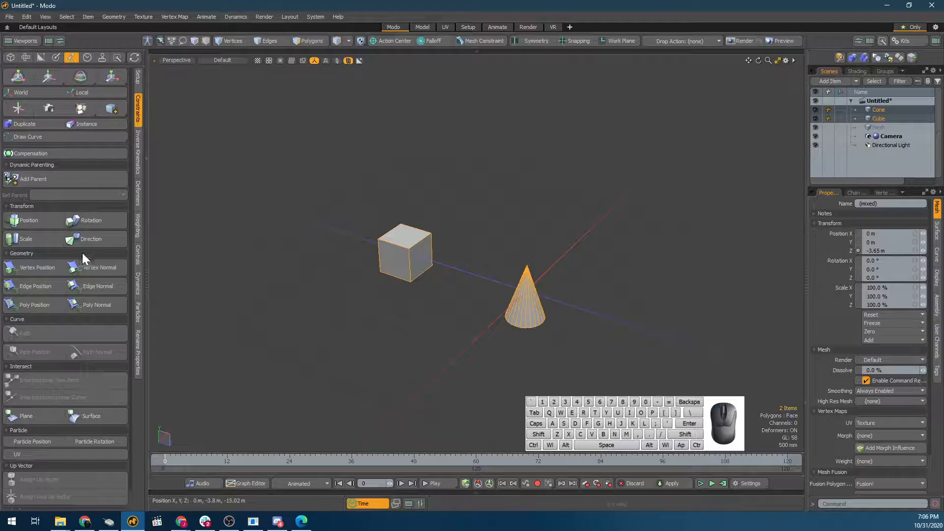
left_click(98, 219)
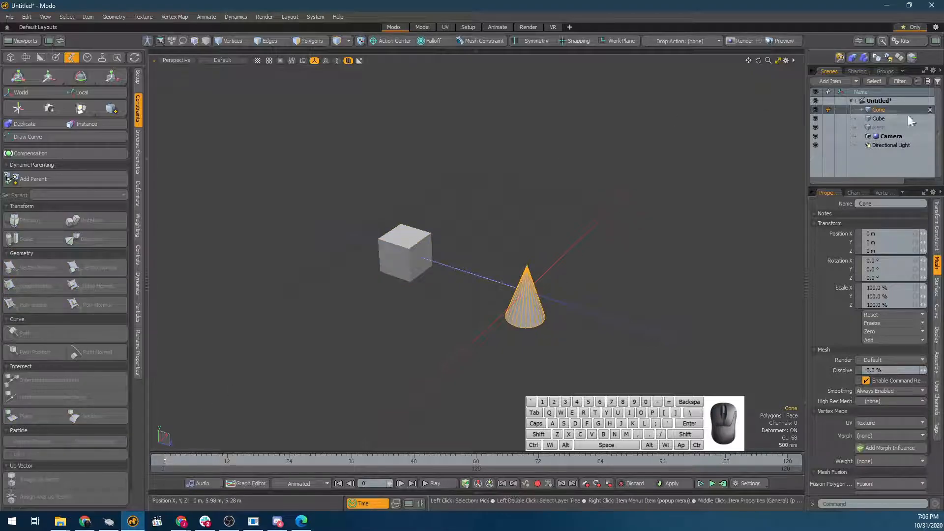
Expand the cone in the item hierarchy, widen the item list and select the cone's rotation constraint
scroll(457, 248, "up", 6)
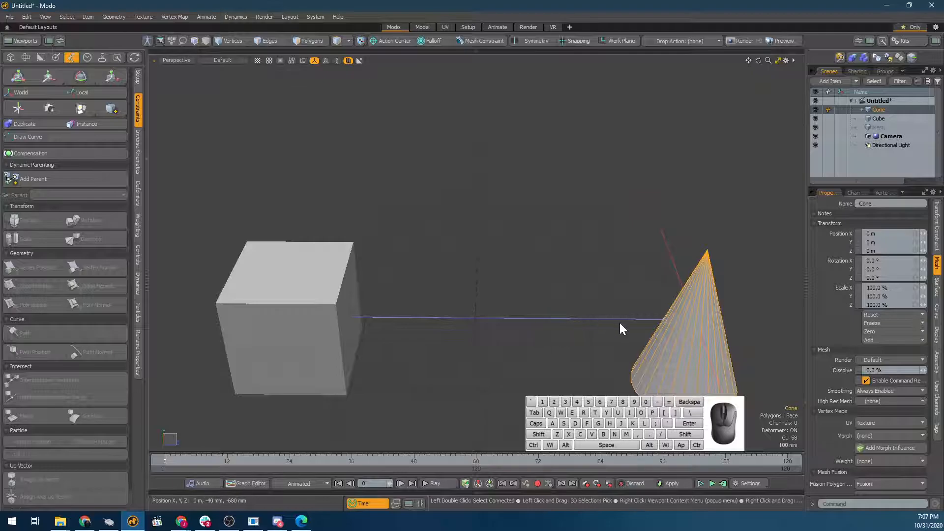
scroll(622, 324, "down", 3)
left_click_drag(624, 322, 527, 284, "alt")
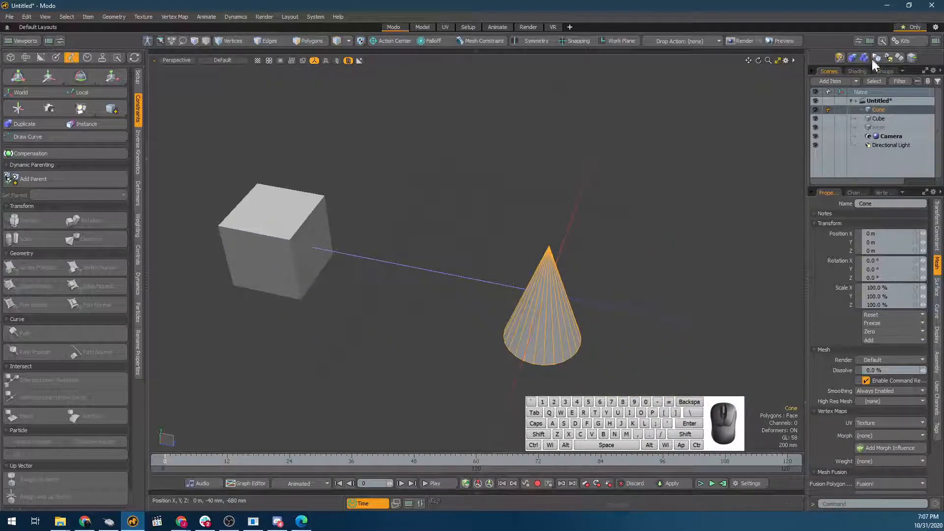
left_click(862, 110)
left_click(862, 108)
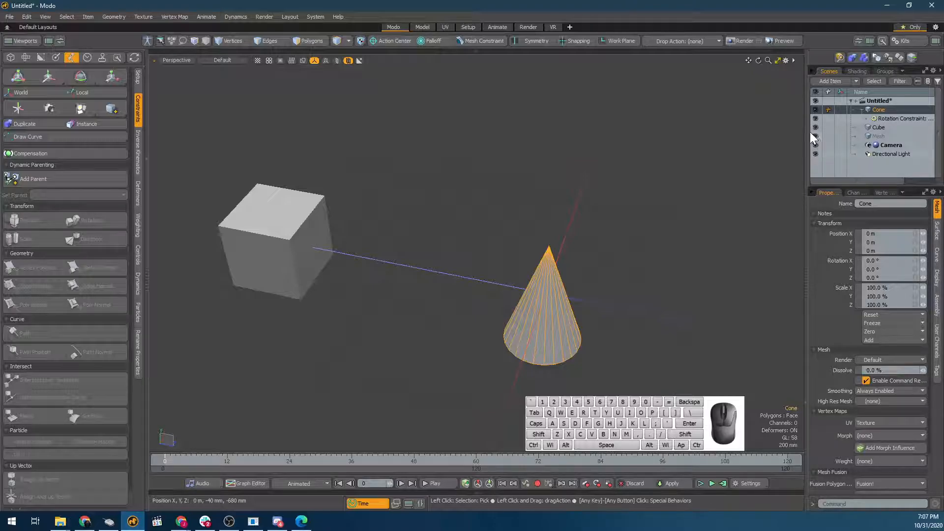
left_click_drag(806, 133, 742, 139)
left_click(819, 120)
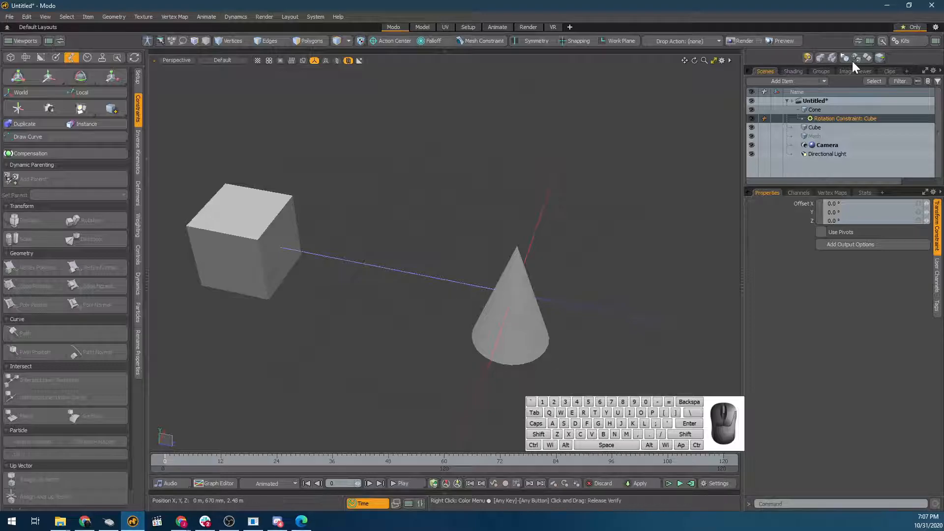
Rotate the cube to test the cone's rotation constraint, and undo the rotation
left_click(511, 315)
scroll(445, 301, "down", 4)
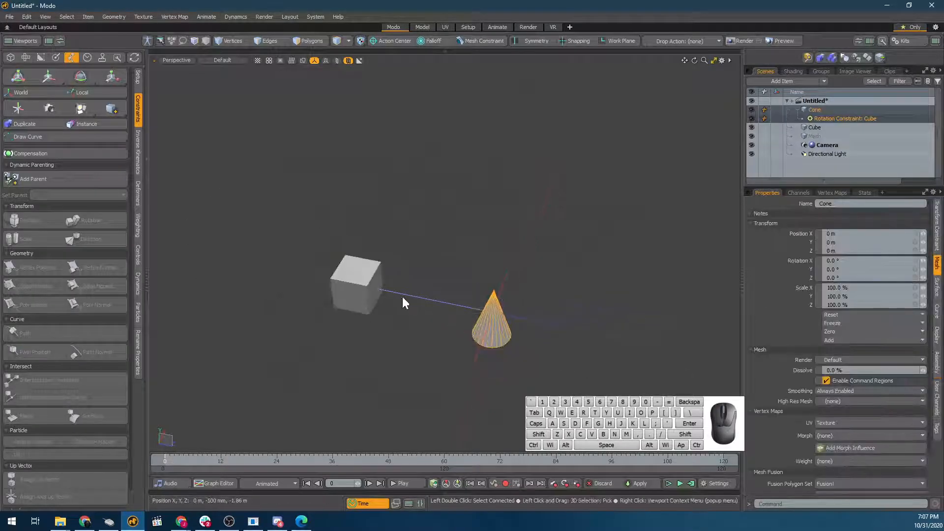
left_click(367, 291)
key("e")
left_click_drag(399, 287, 467, 279)
key("ctrl+z")
key("ctrl+z")
key("ctrl+z")
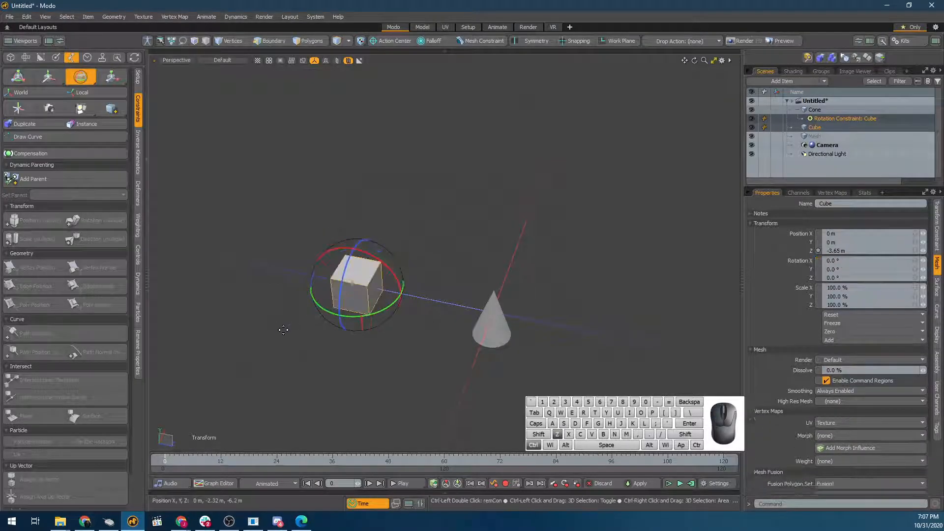
key("space")
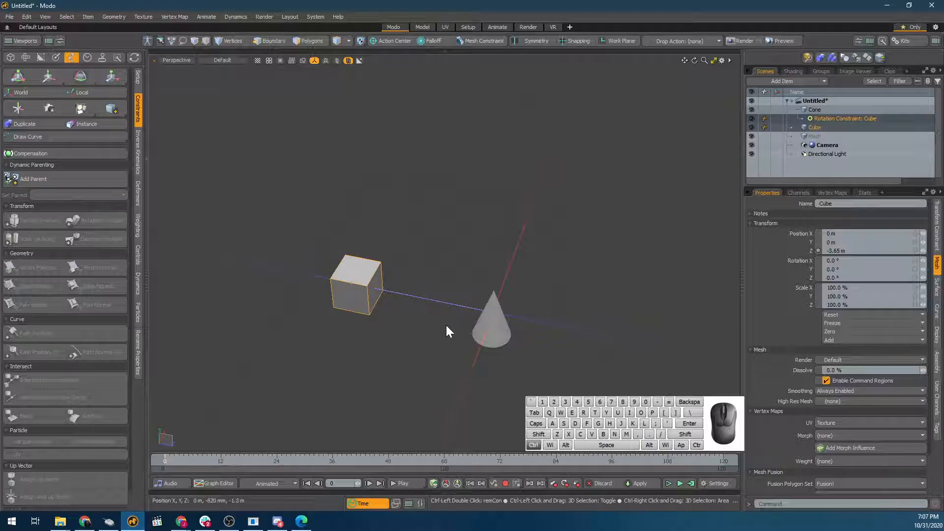
Delete the rotation constraint from the cone
left_click(826, 118)
key("Delete")
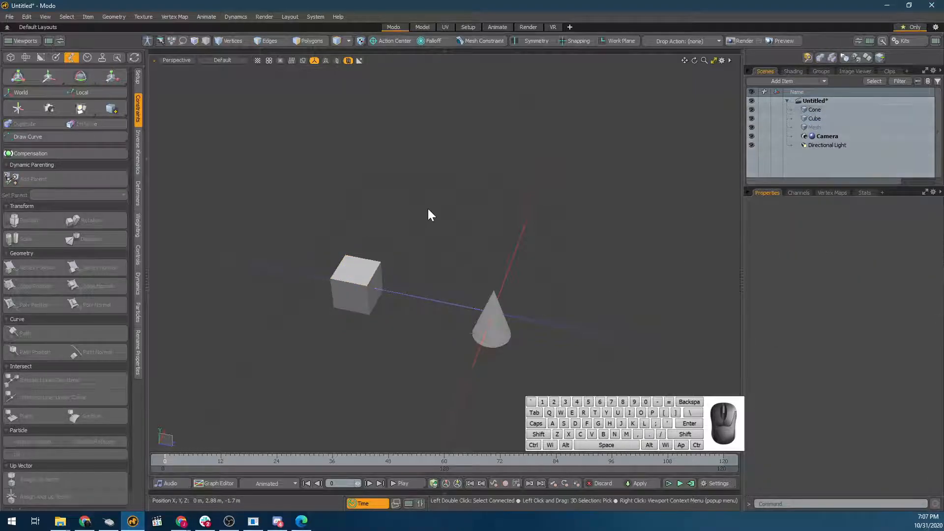
left_click(352, 307)
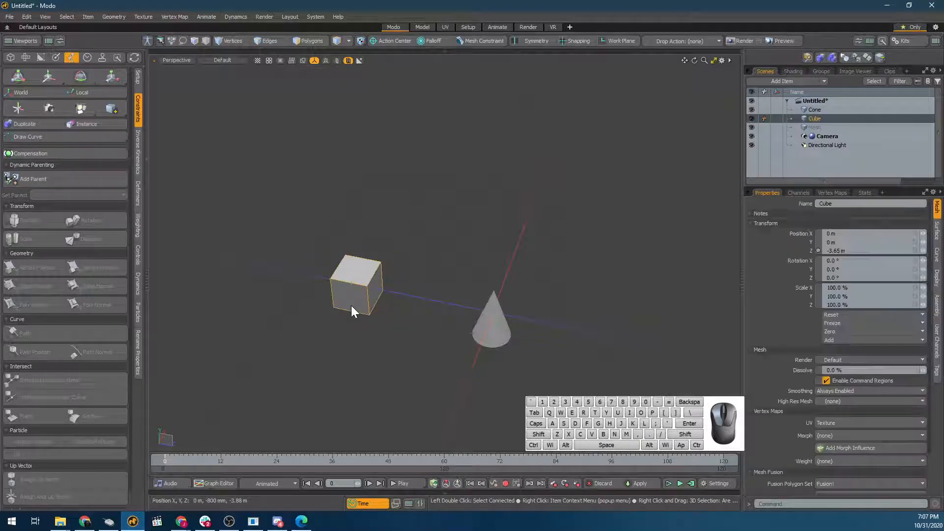
Rotate the cone and set its X rotation to 90°
left_click(495, 315)
key("e")
left_click_drag(523, 292, 550, 344)
left_click_drag(585, 392, 589, 403)
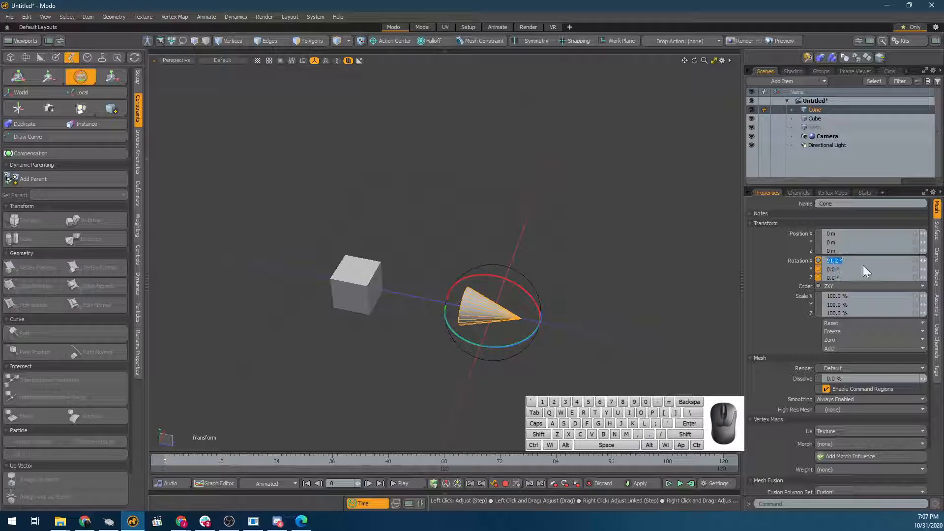
key("q")
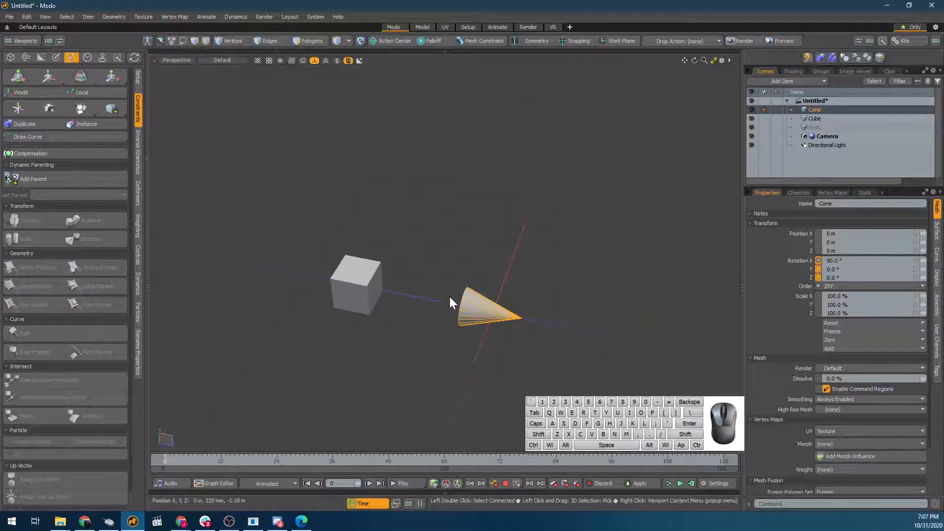
Add a Rotation constraint from the tilted cone to the cube without compensation, and undo it
left_click(354, 295, "shift")
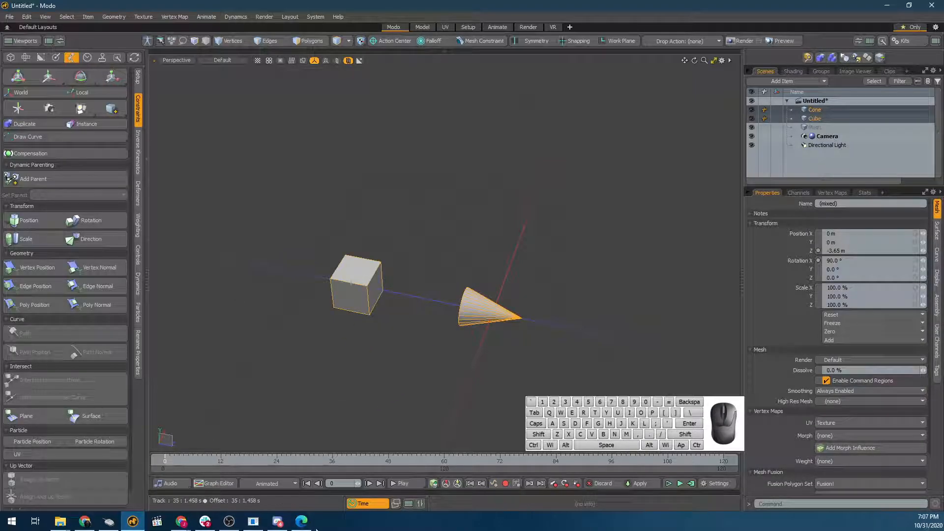
left_click(106, 225)
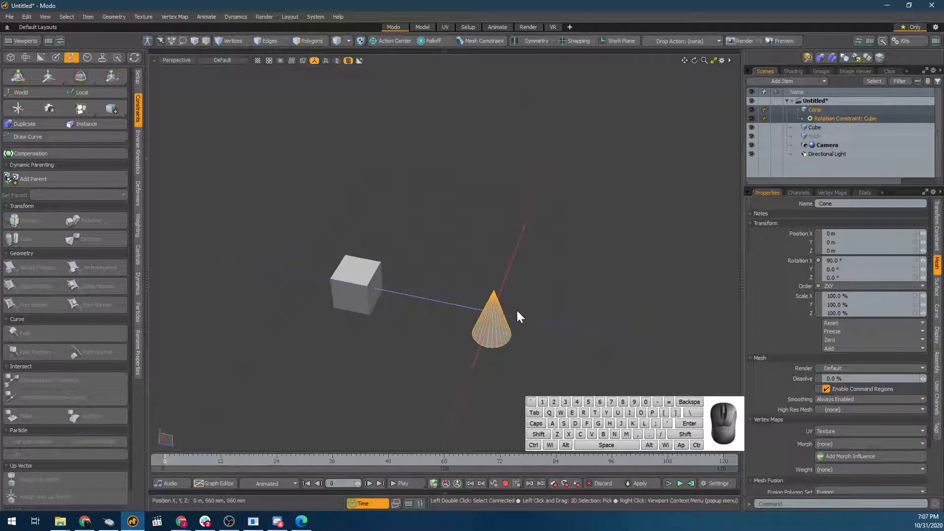
key("ctrl")
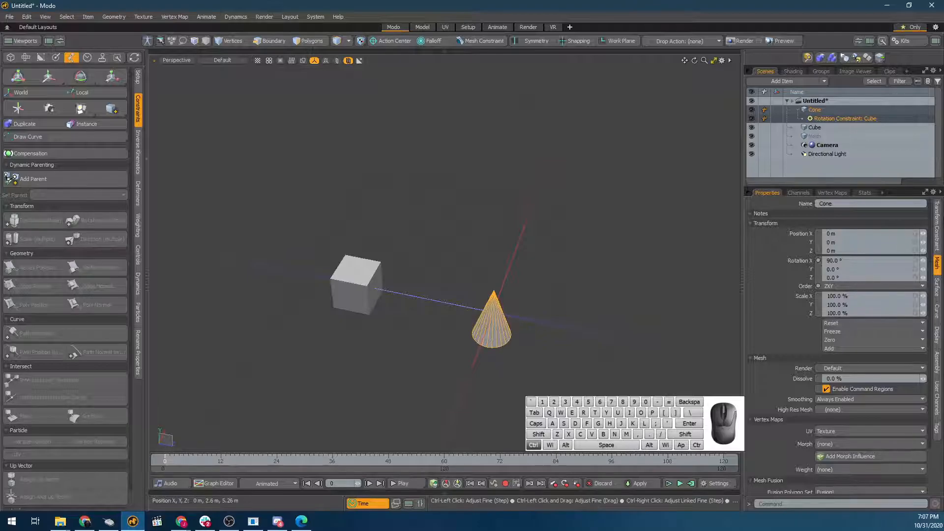
key("ctrl+z")
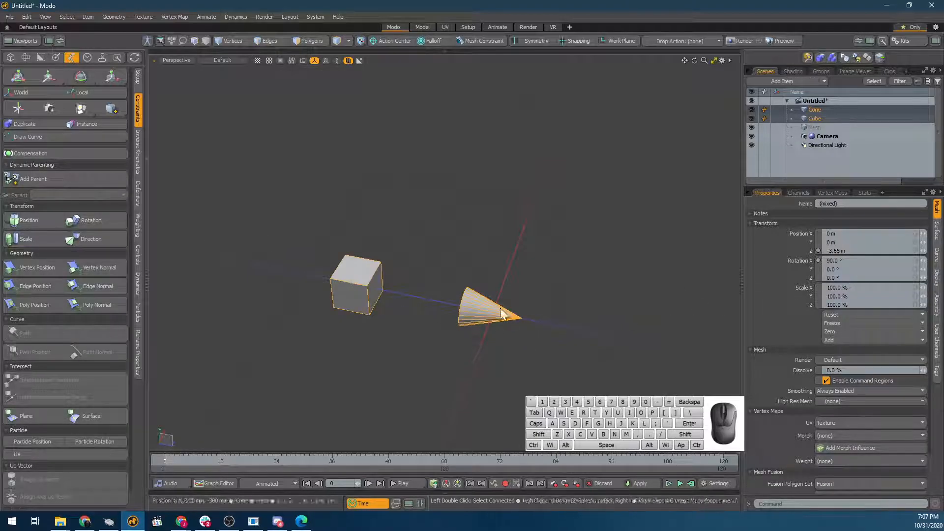
Turn on Compensation and add a Rotation constraint from the cone to the cube
left_click(85, 153)
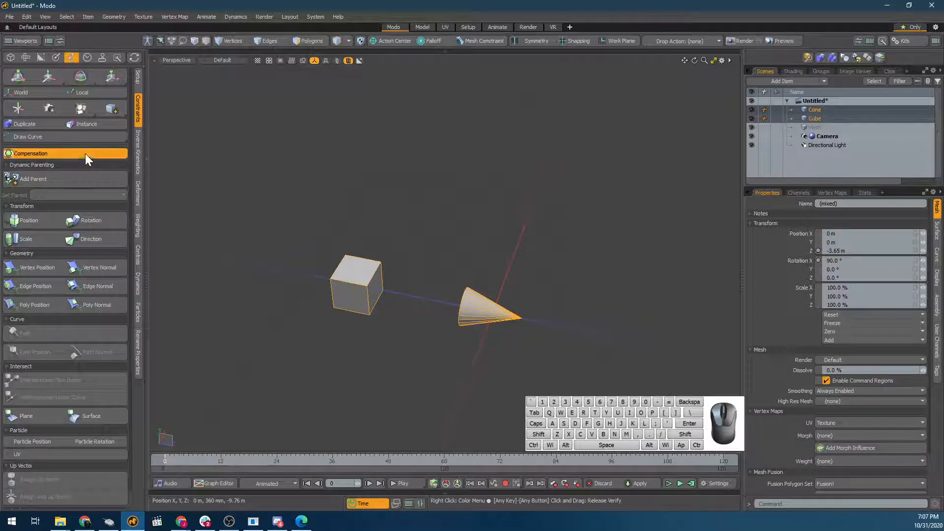
left_click(95, 220)
Select the cube and start rotating it to test the compensated rotation constraint
left_click(357, 291)
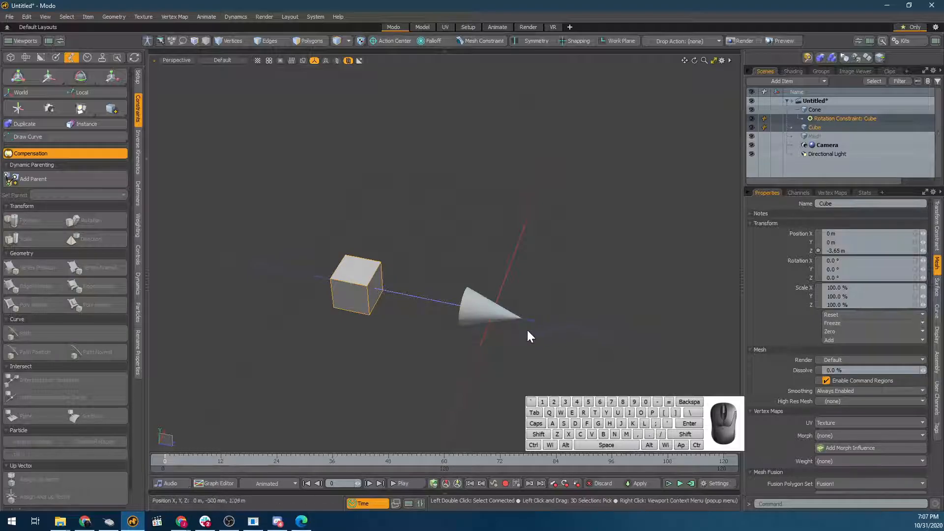
key("e")
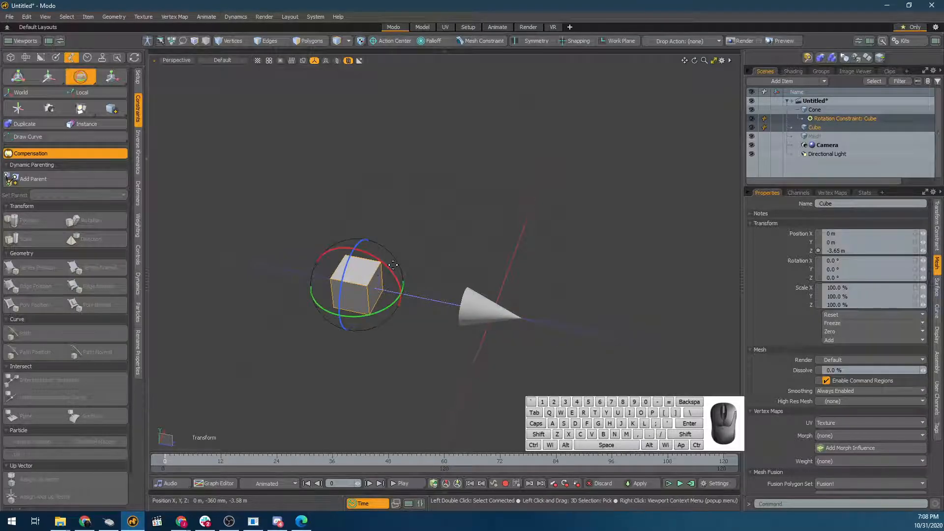
Rotate the cube to about -12° on X to test the rotation constraint, and undo the rotation
left_click_drag(393, 275, 366, 272)
key("ctrl+z")
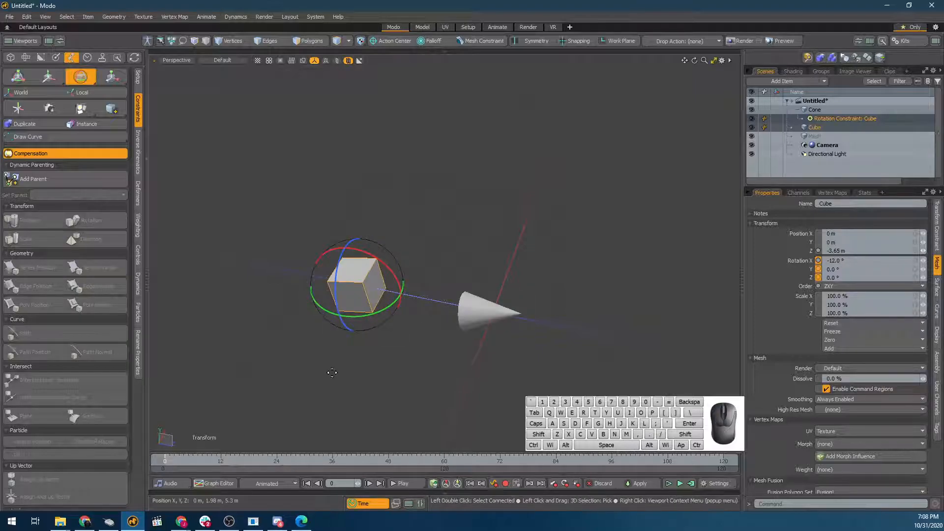
Set the X offset of the cone's rotation constraint to 0°
left_click(388, 311)
left_click(824, 127)
left_click(825, 119)
left_click(838, 203)
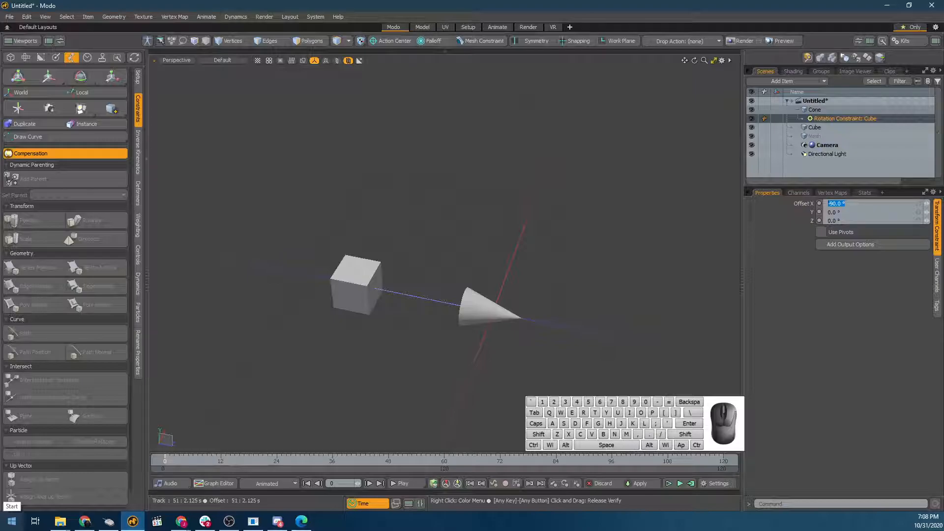
type("0")
key("Return")
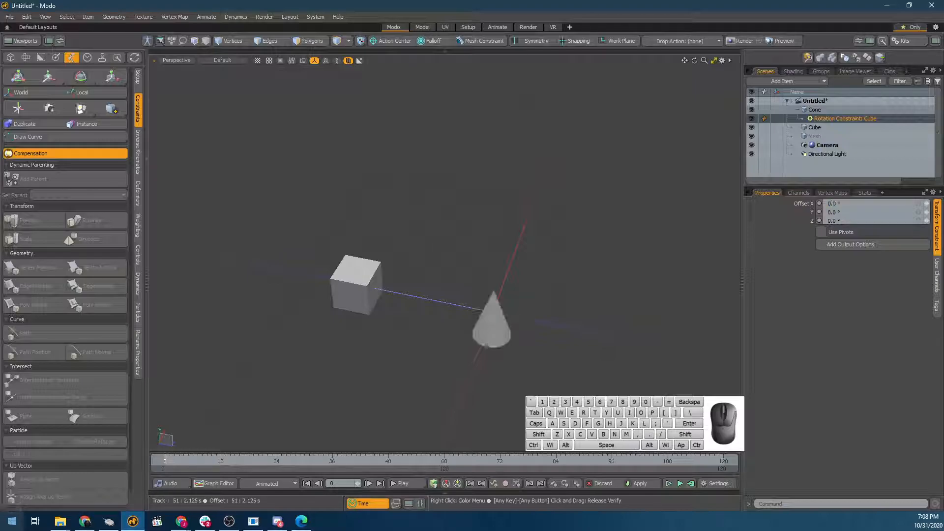
Rotate the cube to about -32.4° on X and 25.7° on Y to test the constrained cone, and undo it
left_click(339, 290)
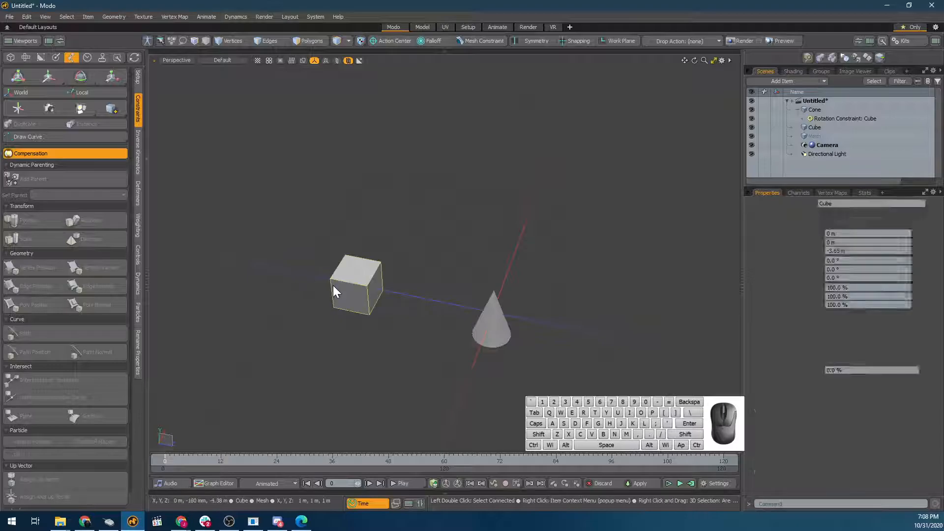
key("e")
left_click_drag(368, 311, 366, 259)
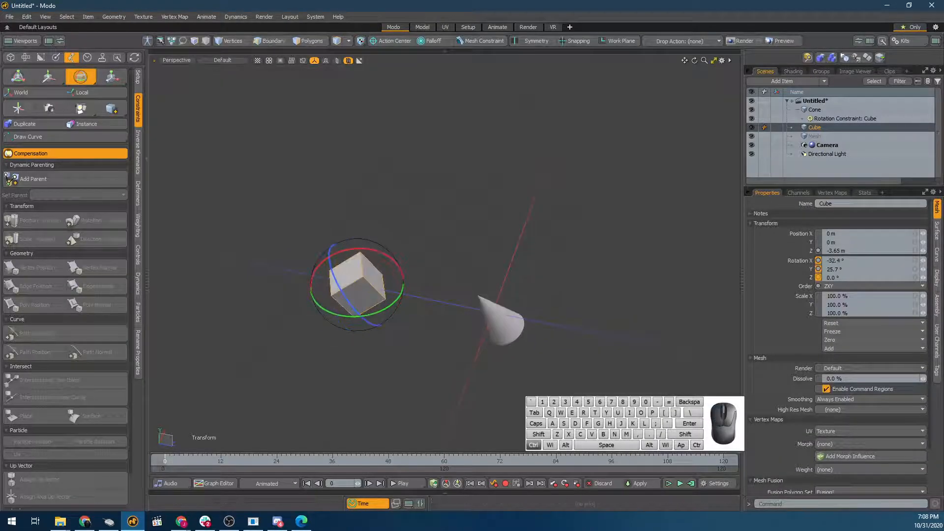
key("ctrl+z")
Turn off constraint compensation
left_click(99, 152)
key("q")
scroll(442, 276, "down", 5)
scroll(456, 278, "up", 4)
Move the cube to the other side of the cone, at about Y 1 m and Z 5.43 m
left_click(326, 281)
left_click(354, 281)
key("w")
left_click_drag(354, 284, 597, 355)
key("e")
key("ctrl+z")
key("space")
left_click(540, 308)
left_click(518, 321)
key("w")
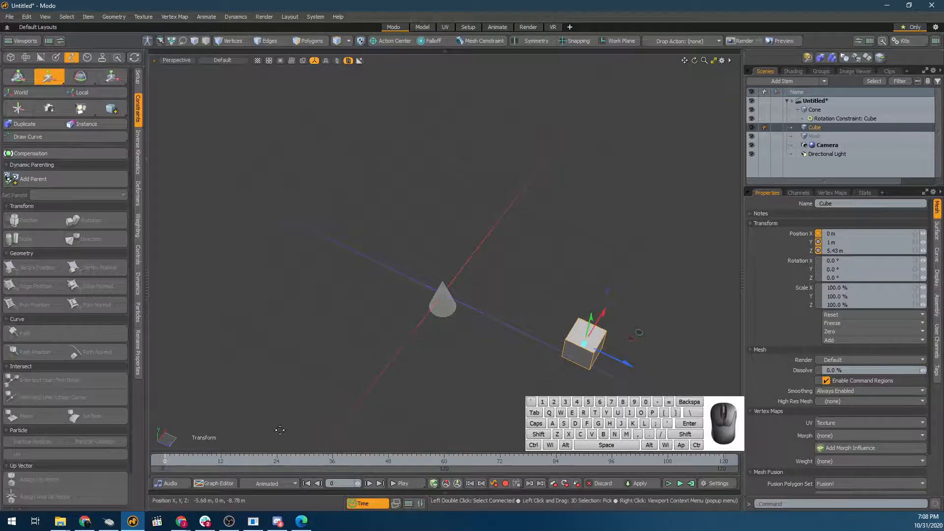
Add a Scale constraint that makes the cube follow the cone's scale, and select it under the cube in the item list
key("space")
left_click(458, 309)
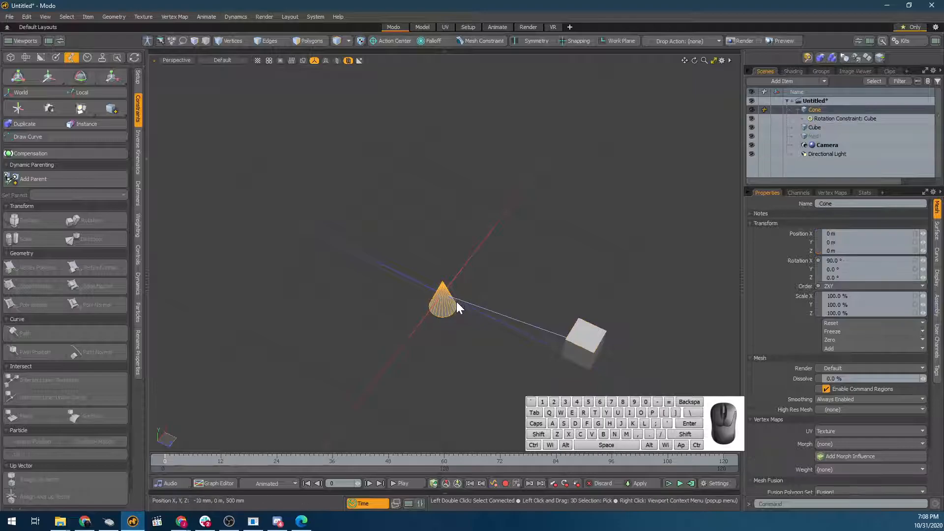
left_click(582, 345)
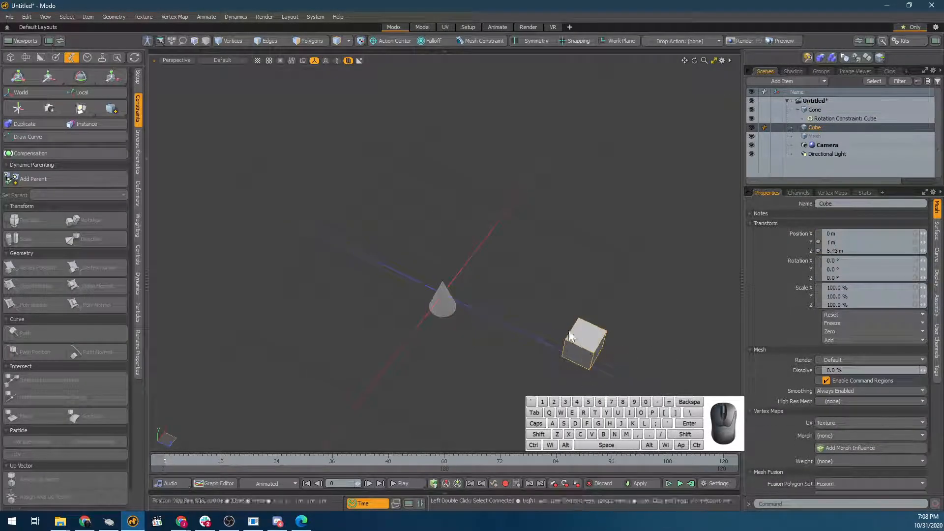
left_click(433, 315)
left_click(572, 348)
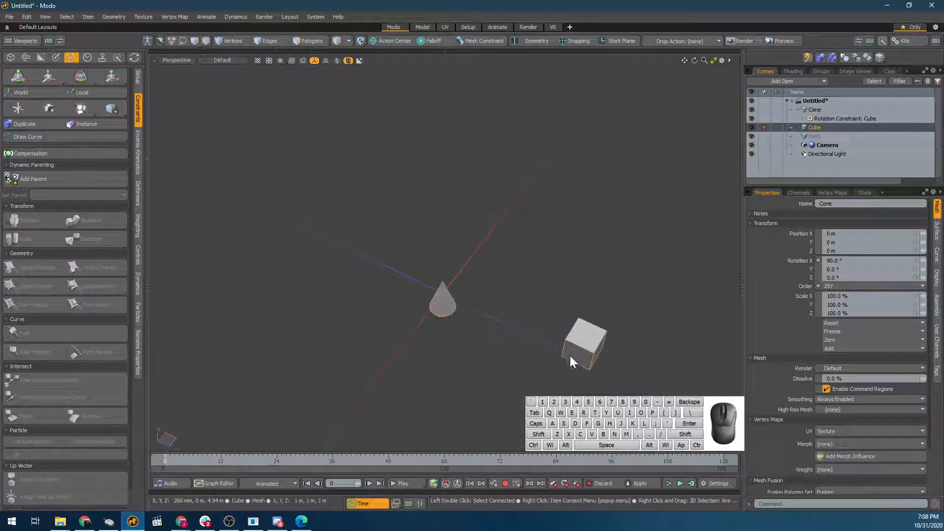
key("ctrl")
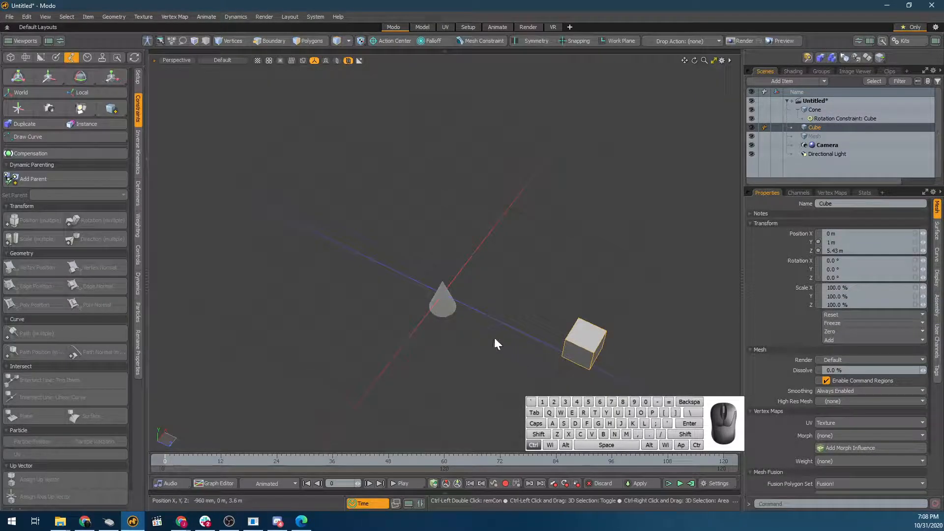
left_click(448, 316, "ctrl")
mouse_move(301, 521)
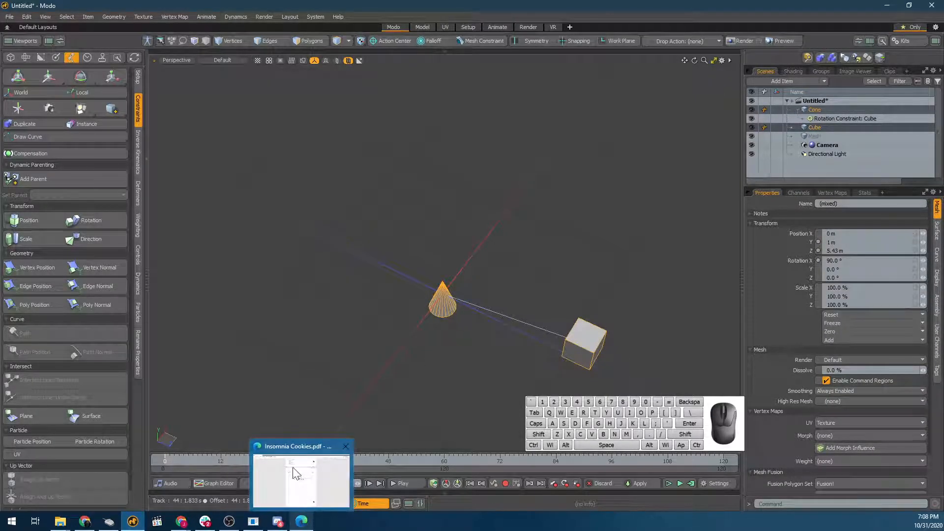
left_click(37, 243)
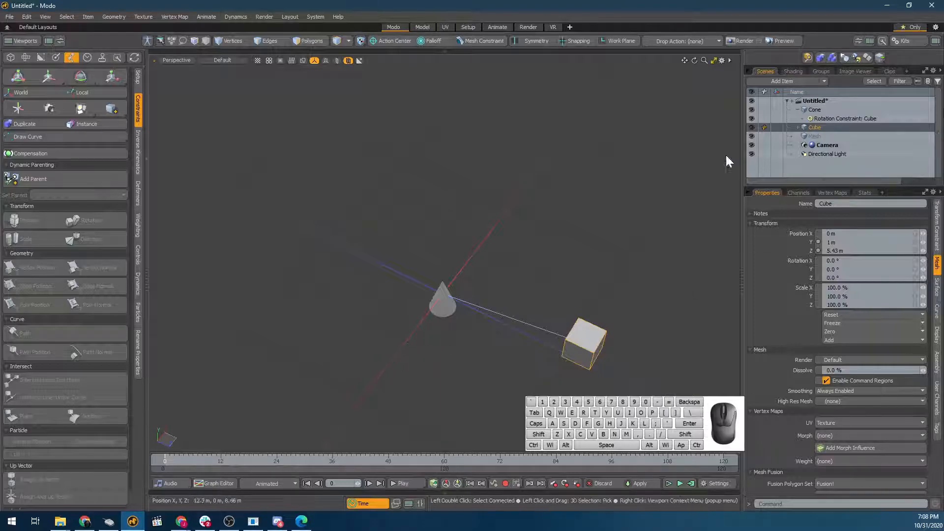
left_click(799, 126)
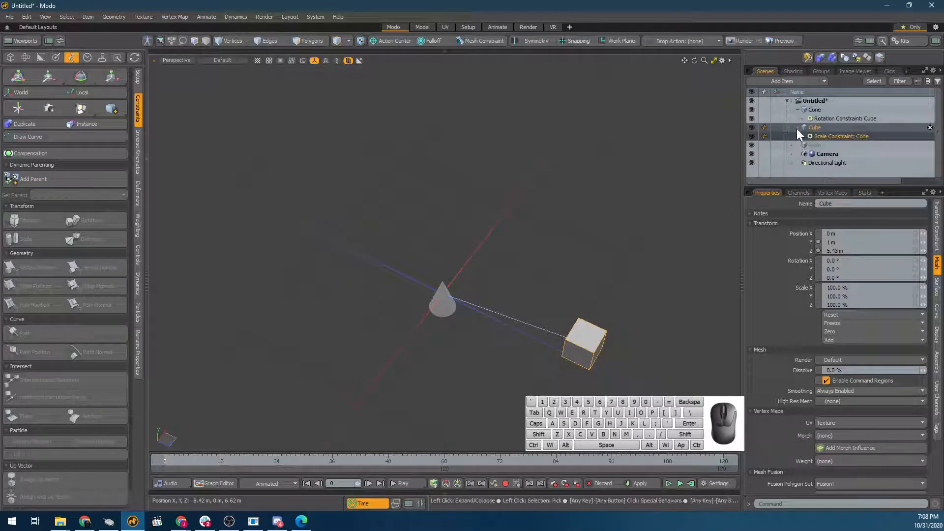
left_click(841, 136)
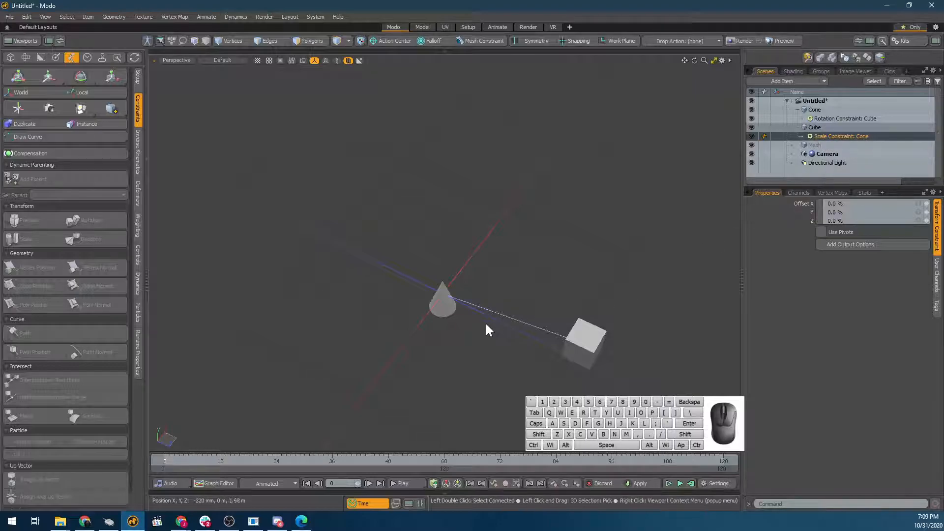
Scale the cone uniformly to about 231.5 % to test the scale constraint on the cube
left_click(447, 311)
key("e")
key("r")
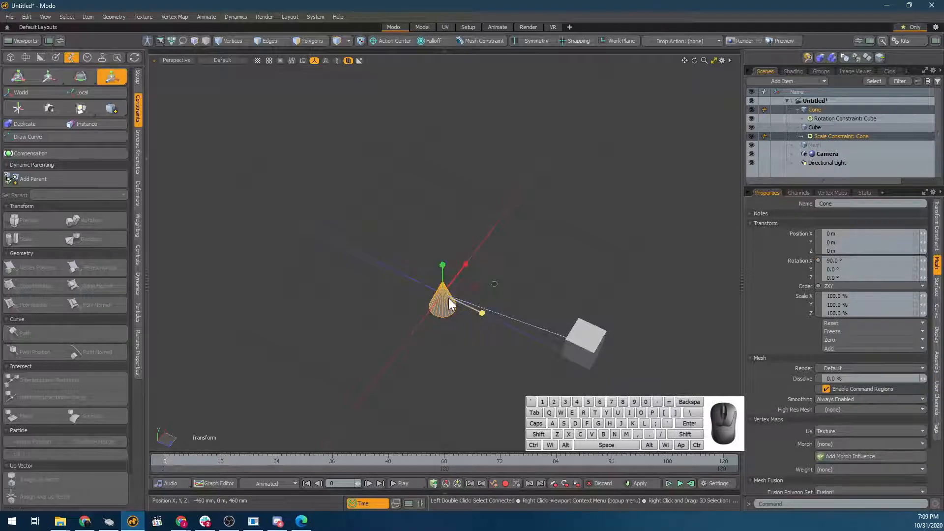
left_click_drag(443, 294, 506, 293)
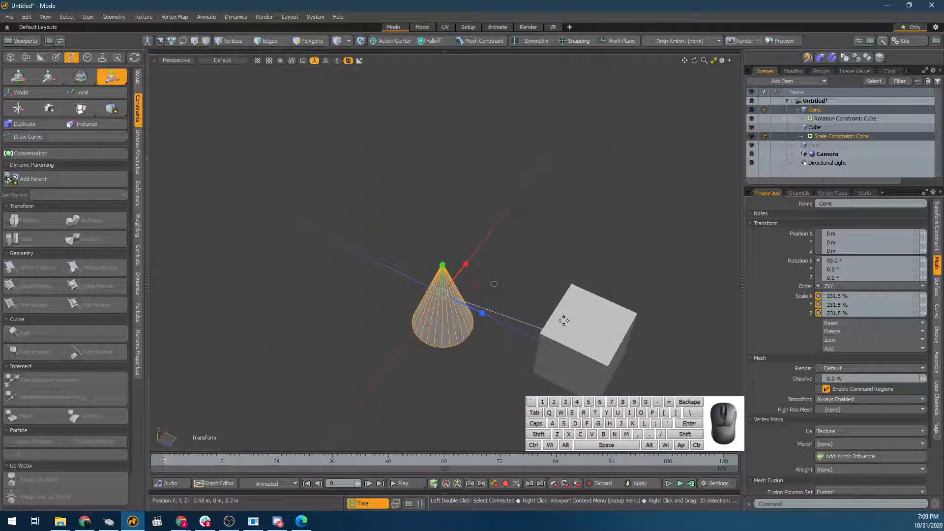
Try rotating the constrained cone to about 186.5° on X, and undo the rotation
key("e")
left_click_drag(462, 281, 475, 330)
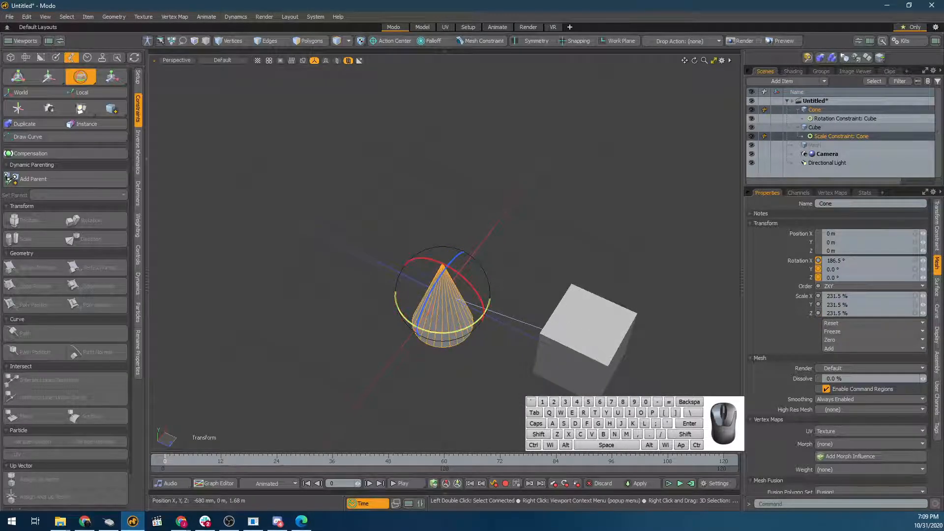
key("ctrl+z")
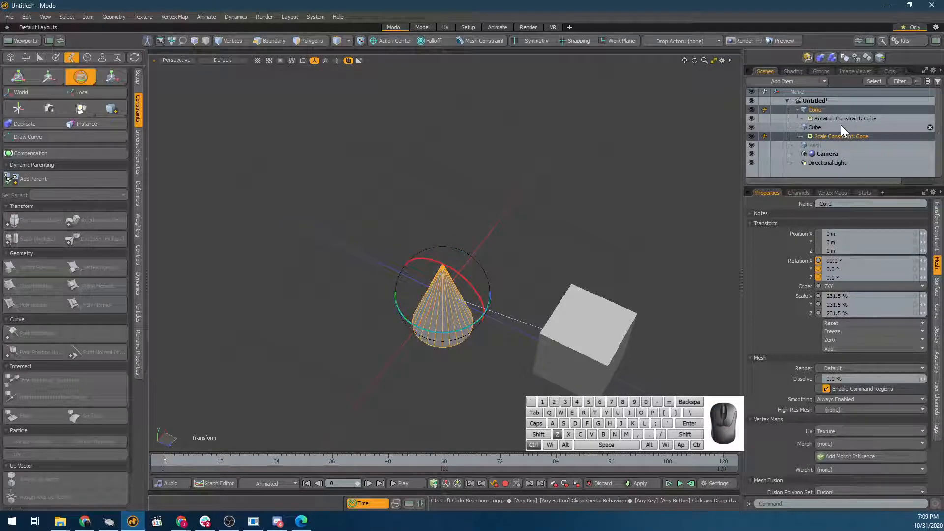
key("ctrl+z")
Rotate the cube to about -23.2° on X and 13.8° on Y so the constrained cone turns with it
left_click(635, 354)
left_click(561, 336)
key("e")
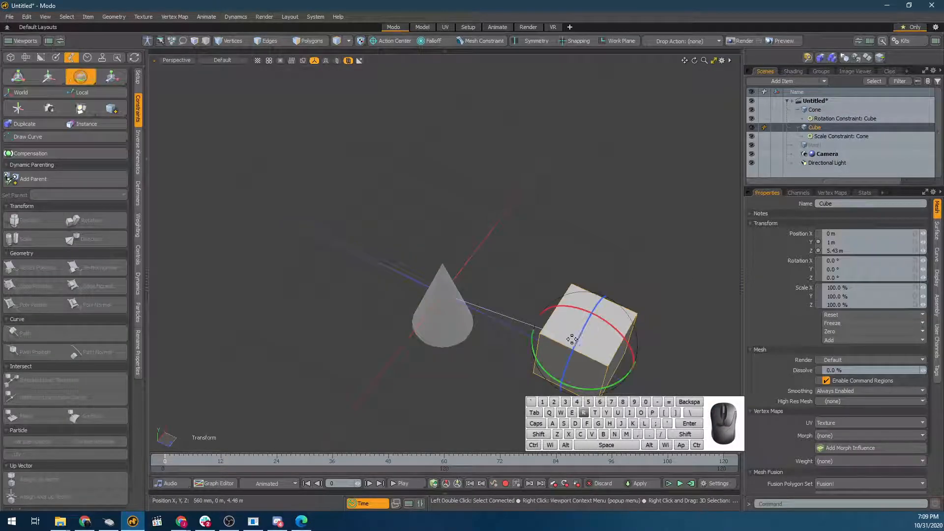
key("r")
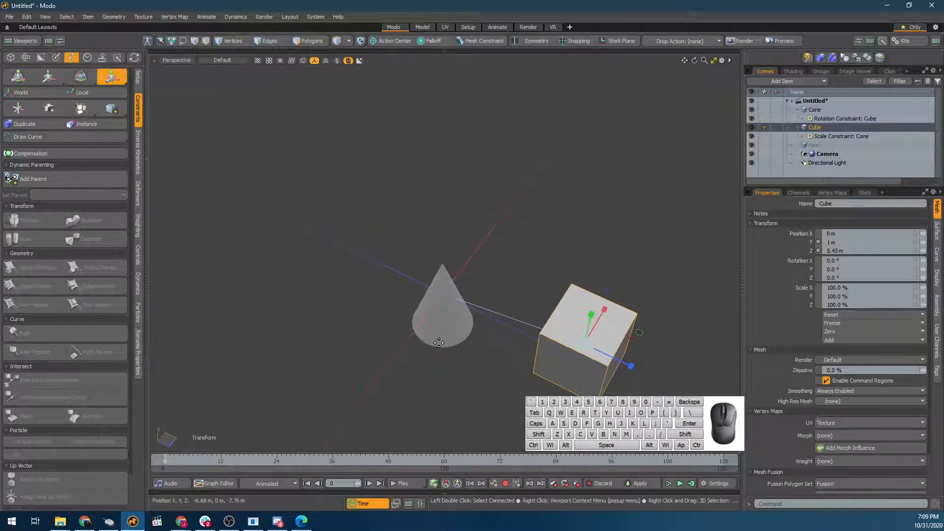
key("q")
key("e")
left_click_drag(604, 338, 600, 331)
key("space")
Examine how the cone and cube drive each other through the rotation and scale constraints
left_click(446, 316)
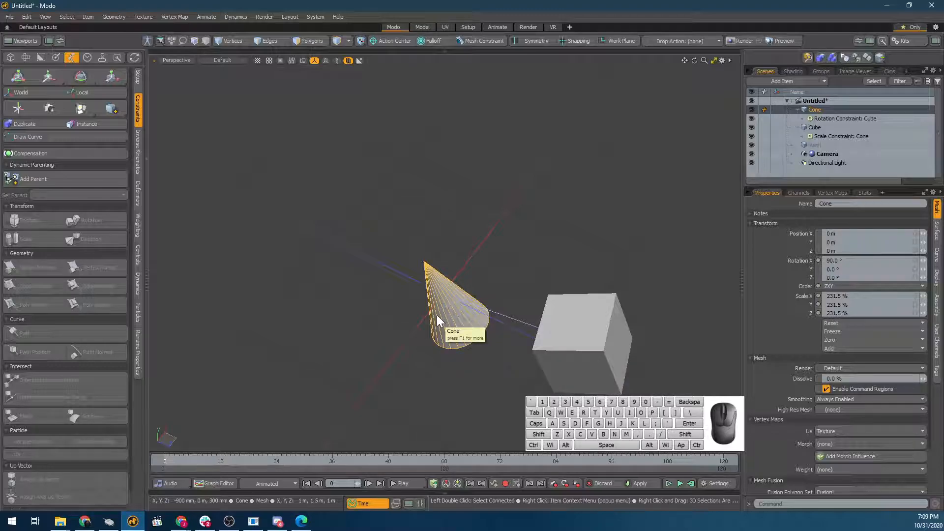
key("space")
left_click(408, 326)
scroll(439, 315, "down", 4)
left_click_drag(664, 318, 466, 279, "alt")
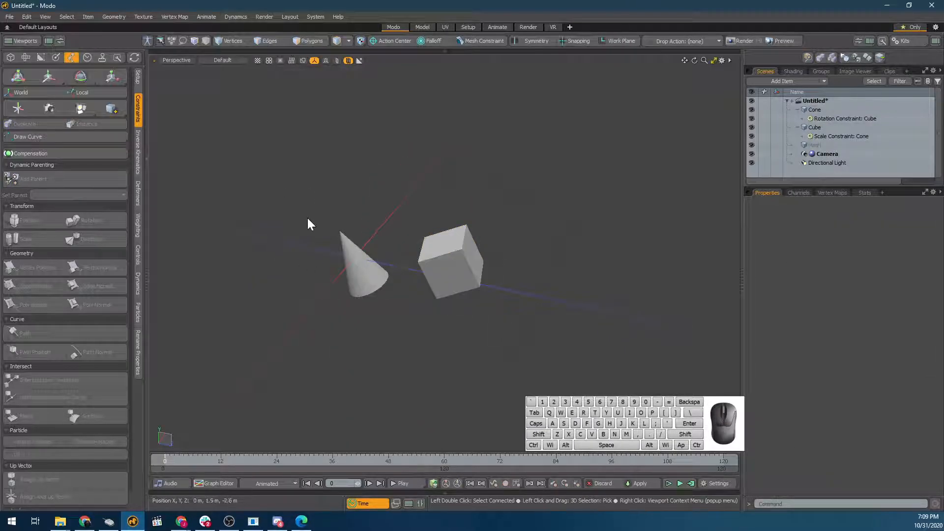
left_click(419, 262)
left_click(344, 280)
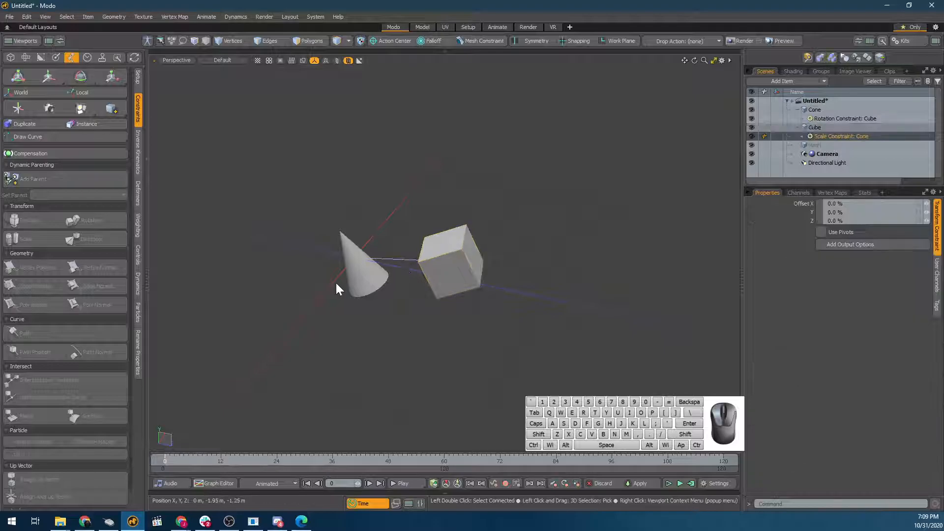
left_click(465, 270)
left_click(369, 284)
Delete the cube and cone, and close the scene to start from an empty one
left_click(475, 292)
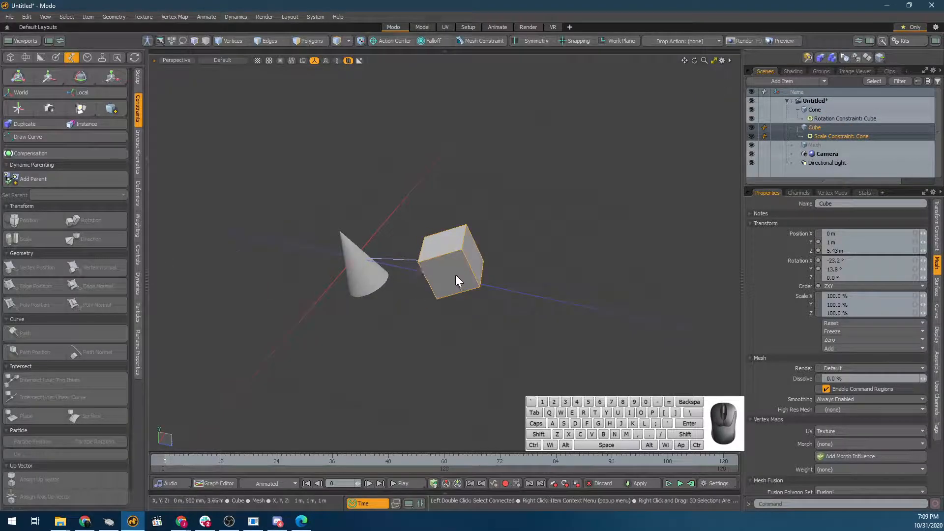
left_click(344, 266, "shift")
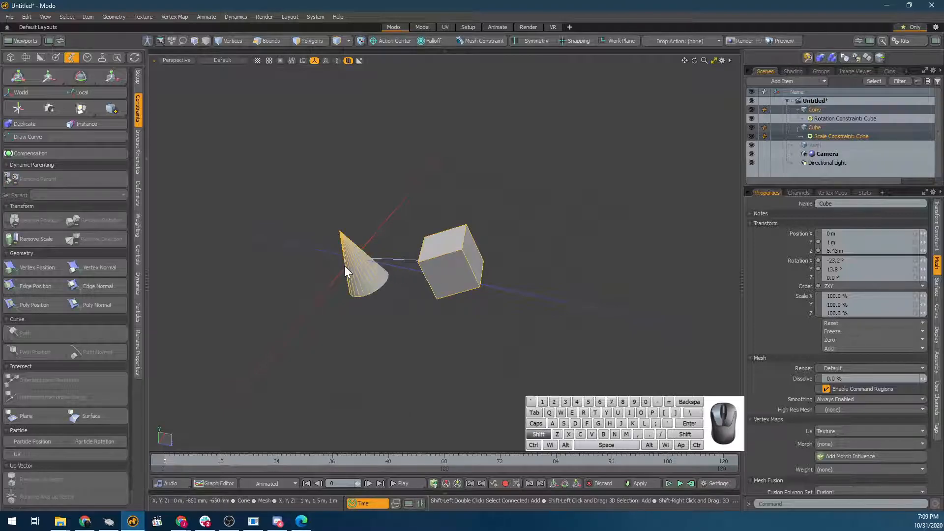
key("Delete")
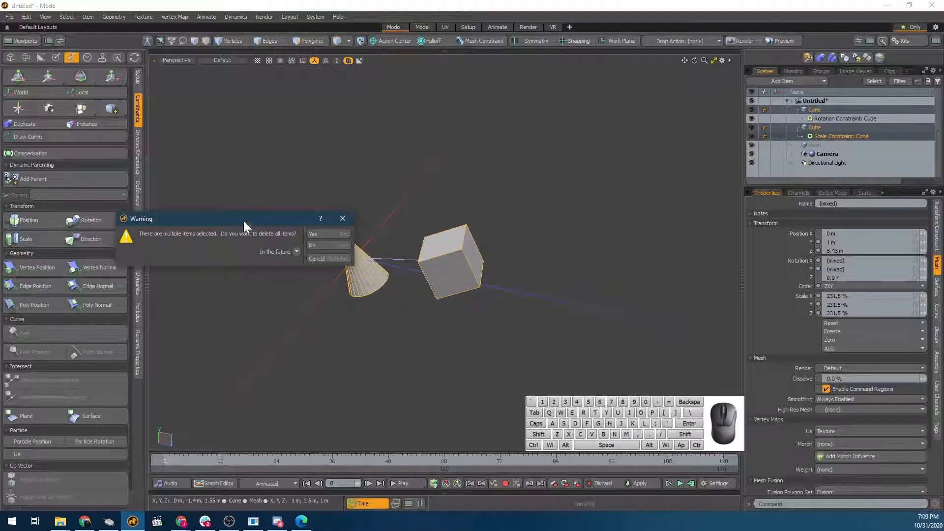
left_click(350, 247)
left_click(317, 235)
key("ctrl+w")
left_click(288, 248)
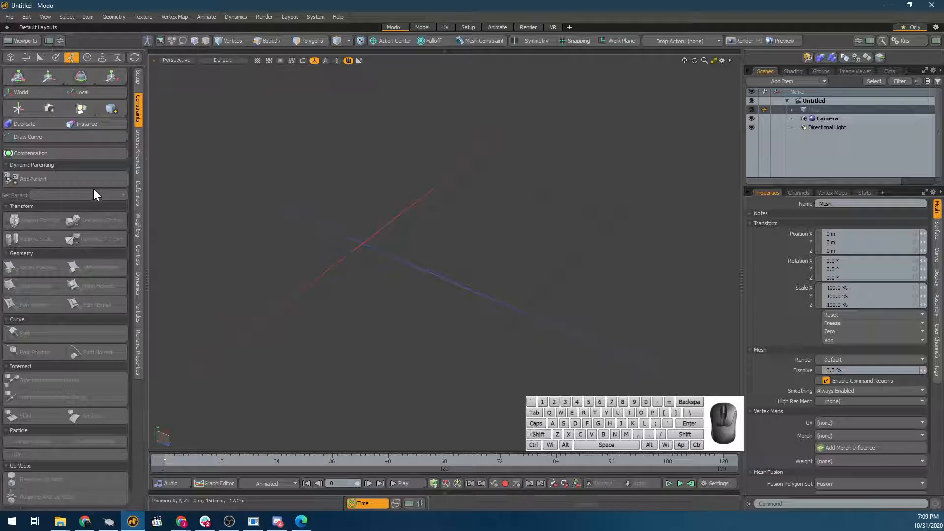
Add a unit cone and a unit sphere as separate mesh items at the origin
key("F2")
left_click(275, 66, "shift")
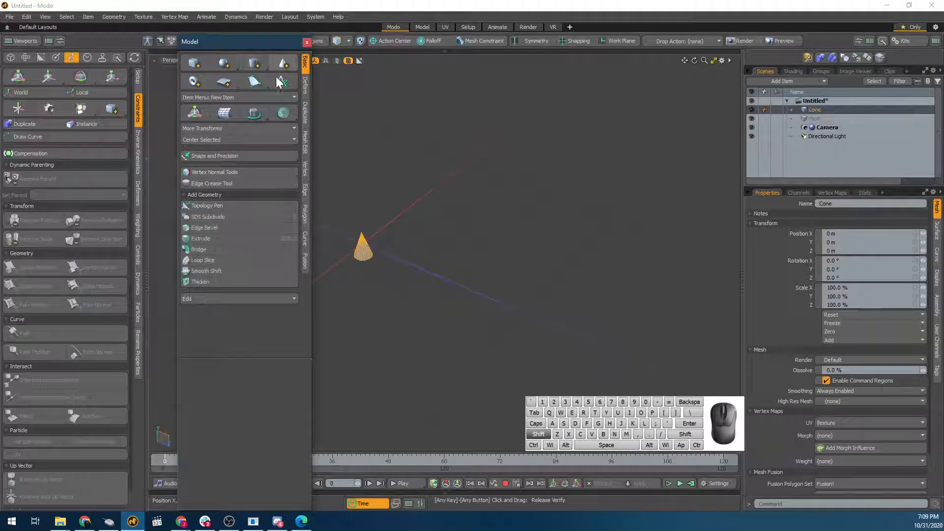
left_click(224, 63, "shift")
key("w")
left_click(306, 43)
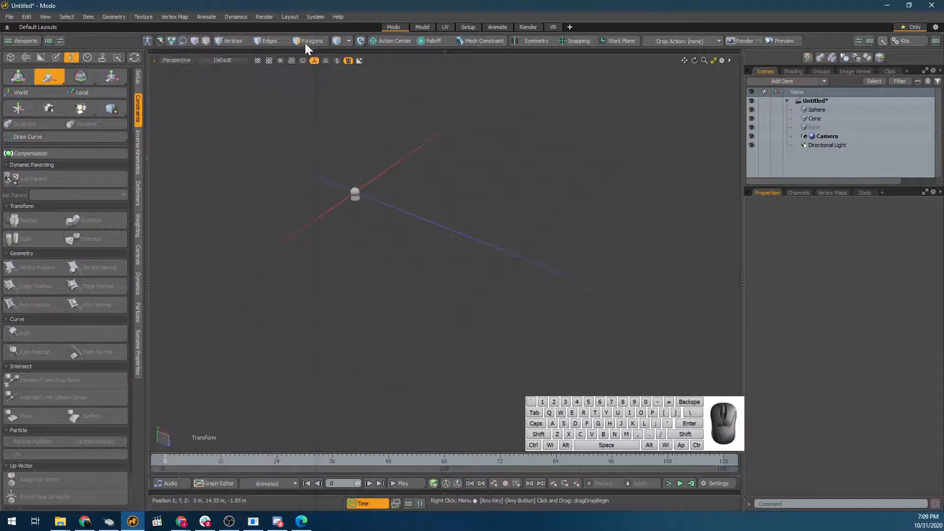
Move the sphere straight up above the cone to about Y 6.3 m
key("a")
left_click(431, 271)
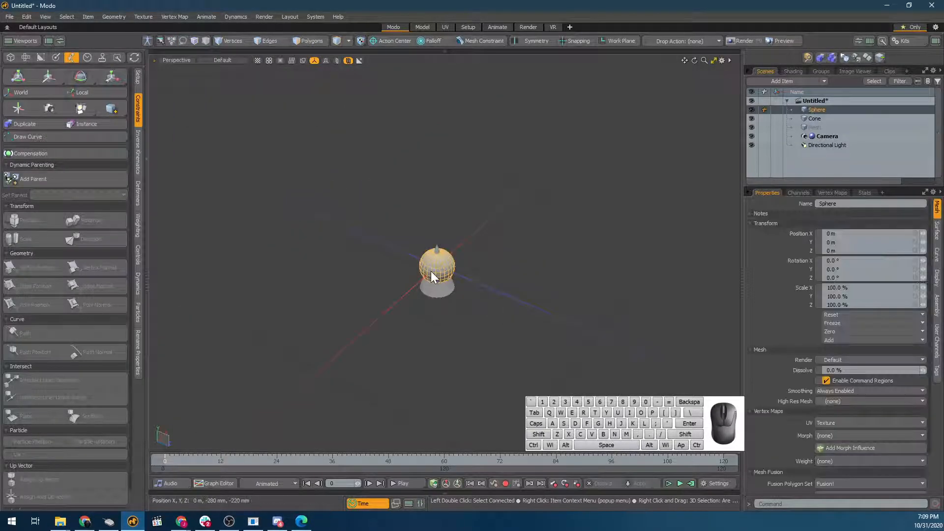
scroll(434, 241, "down", 2)
left_click_drag(435, 221, 405, 204)
Add a Direction constraint that aims the cone at the sphere
left_click(437, 376)
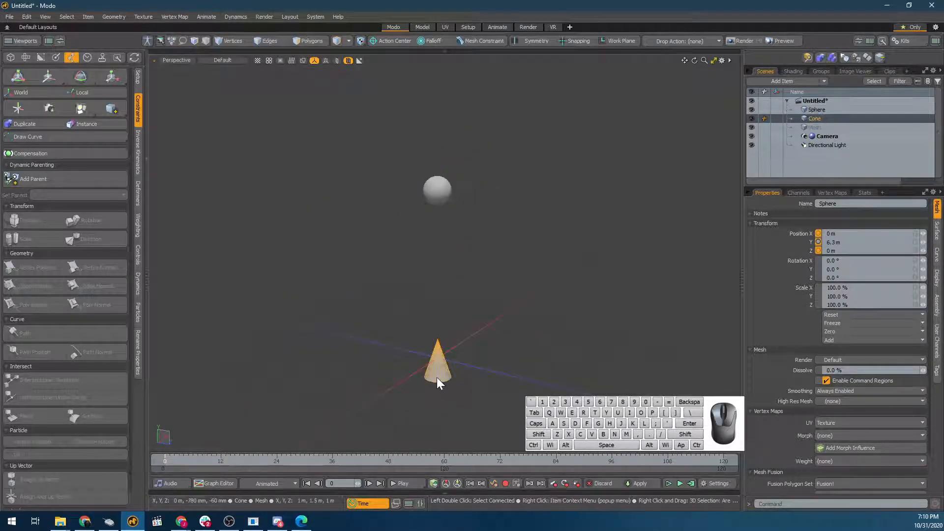
key("ctrl")
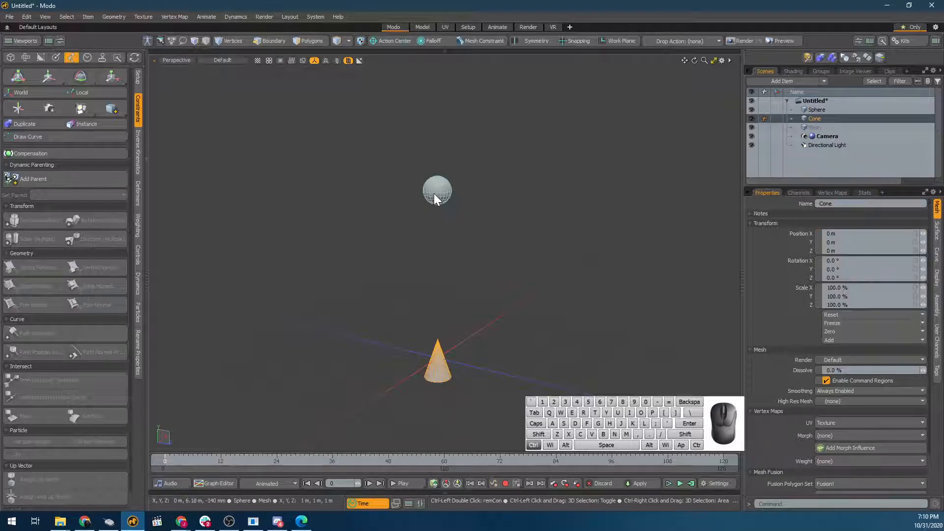
left_click(435, 192, "ctrl")
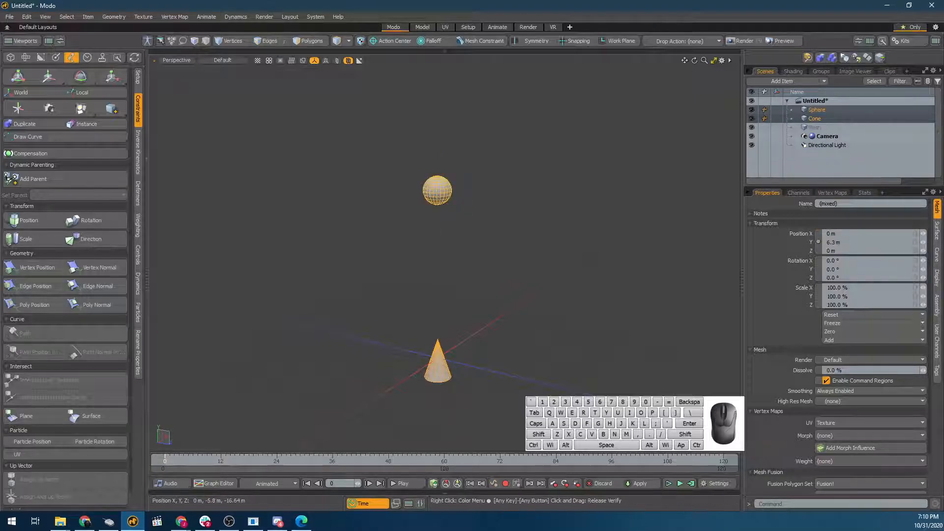
left_click(114, 238)
Reveal the direction constraint under the cone and examine the cone's orientation relative to the sphere
left_click_drag(664, 389, 460, 331, "alt")
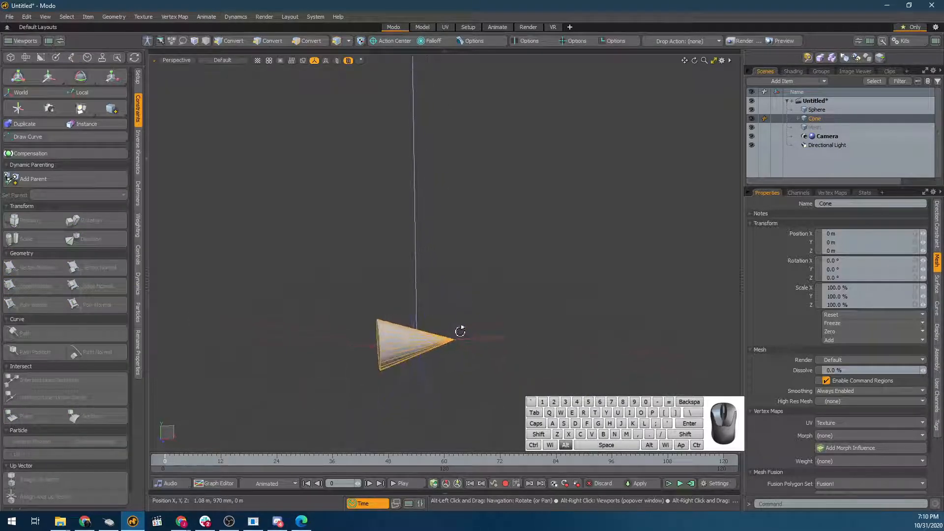
double_click(800, 118)
left_click(609, 166)
left_click(797, 119)
left_click(406, 351)
scroll(402, 354, "down", 3)
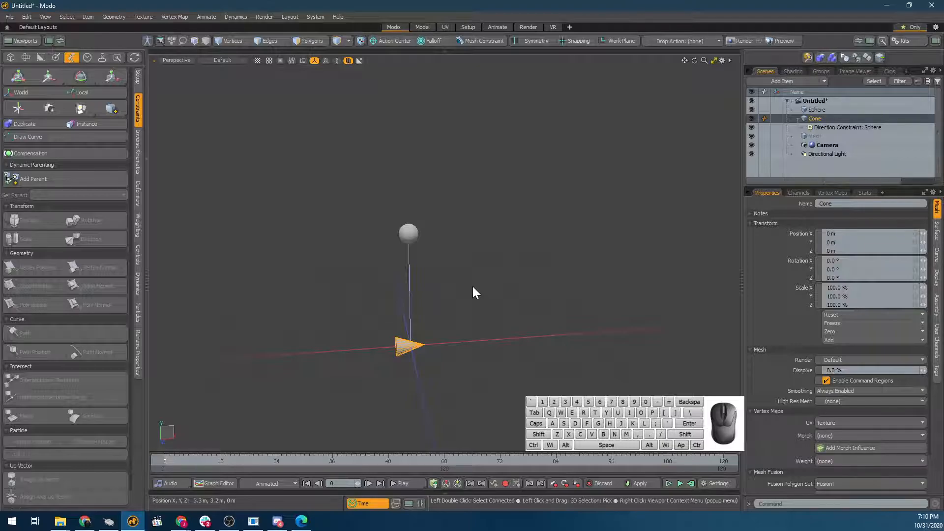
Set the cone's direction constraint to aim along the Y axis
left_click(841, 127)
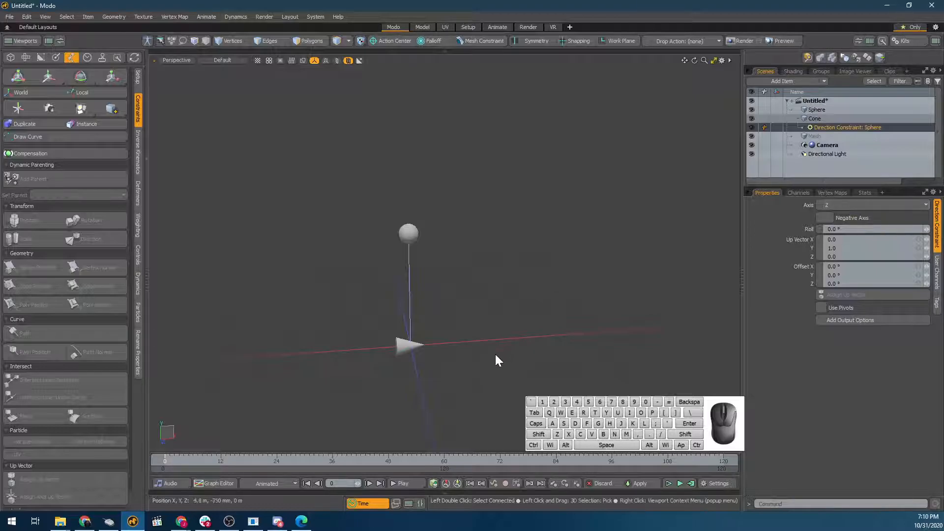
left_click(866, 207)
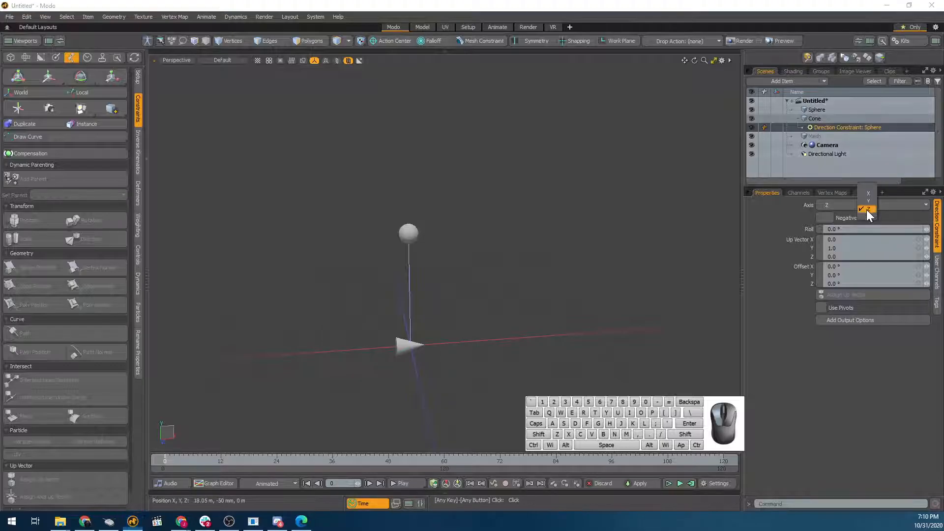
left_click(861, 203)
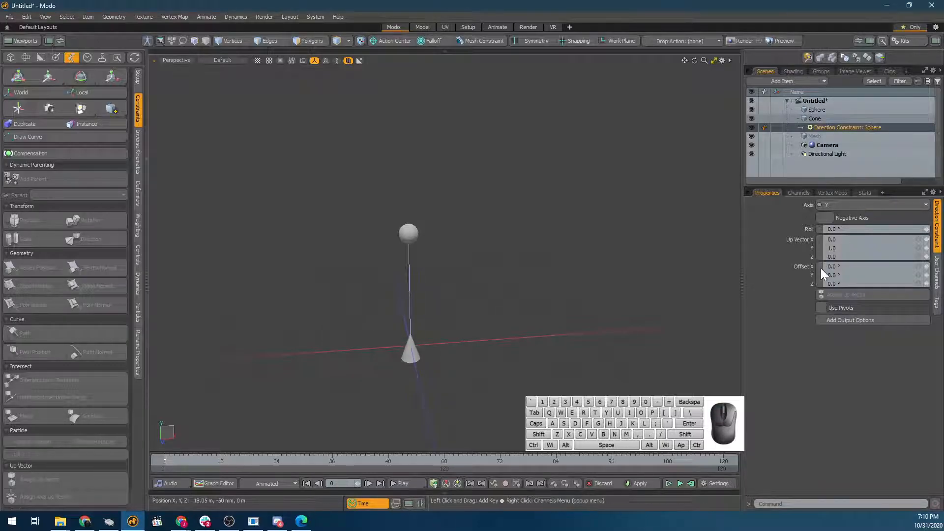
Move the sphere to one side of the cone, at about Y 3.84 m and Z -5.44 m
left_click_drag(465, 224, 515, 233, "alt")
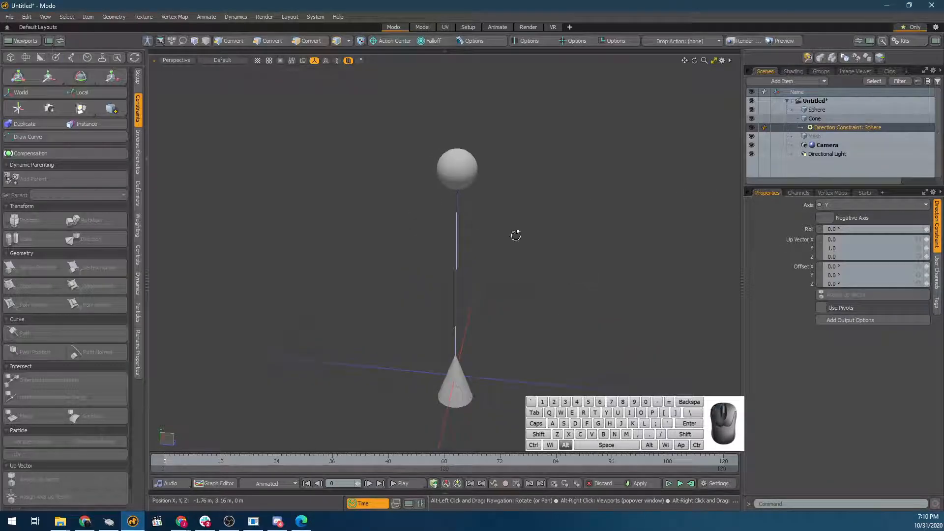
left_click(462, 156)
key("w")
left_click_drag(498, 177, 255, 239)
scroll(255, 239, "down", 2)
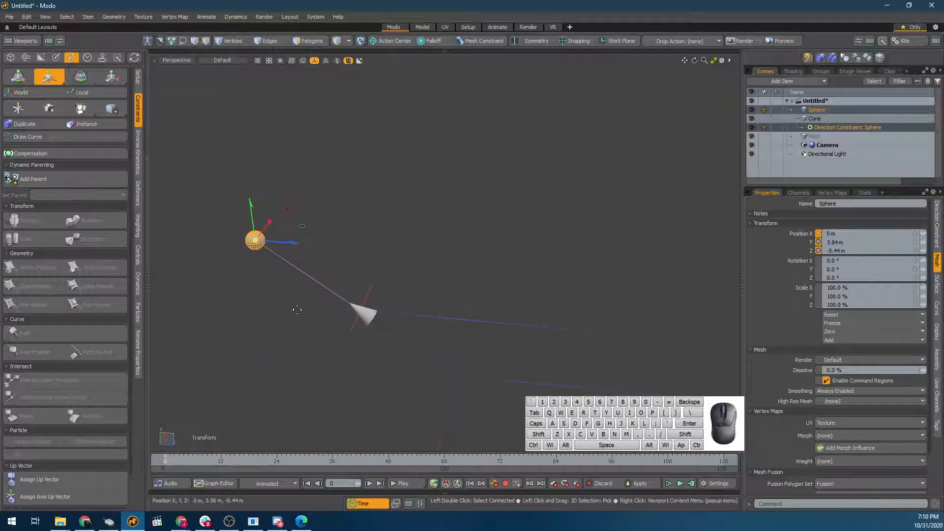
left_click_drag(239, 389, 394, 257, "alt")
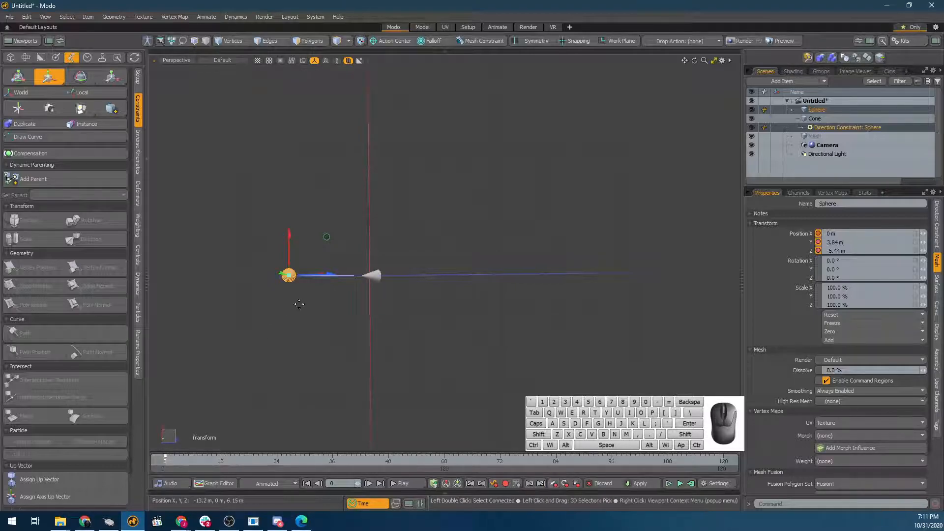
Animate the sphere travelling past the cone by repositioning it at about frames 25, 43 and 62, ending near X 5.05 m, Z 12.15 m
left_click(282, 462)
left_click_drag(328, 238, 371, 277)
left_click(365, 460)
left_click_drag(377, 268, 426, 193)
left_click(444, 460)
left_click_drag(447, 460, 452, 460)
left_click_drag(436, 192, 568, 165)
left_click(547, 459)
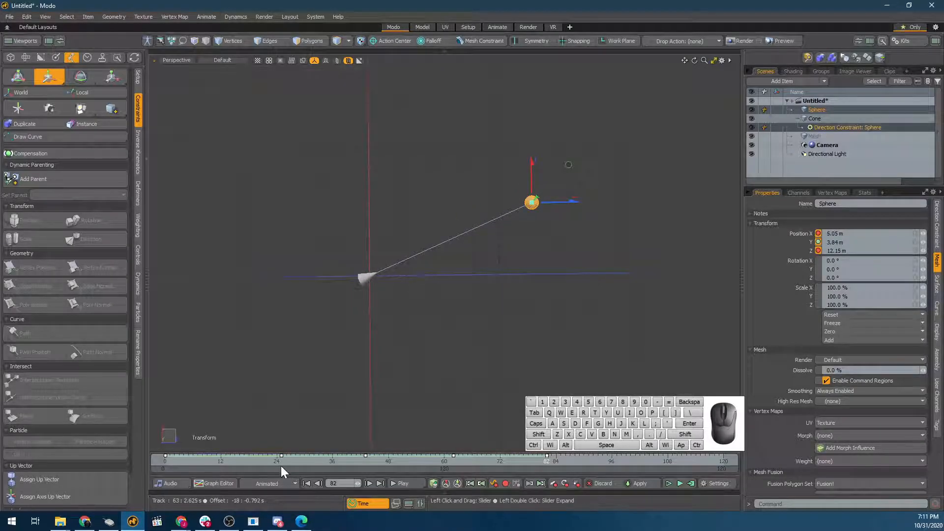
Scrub through the animation from several angles to examine how the cone aims at the moving sphere
left_click_drag(282, 462, 165, 462)
left_click_drag(364, 326, 382, 116, "alt")
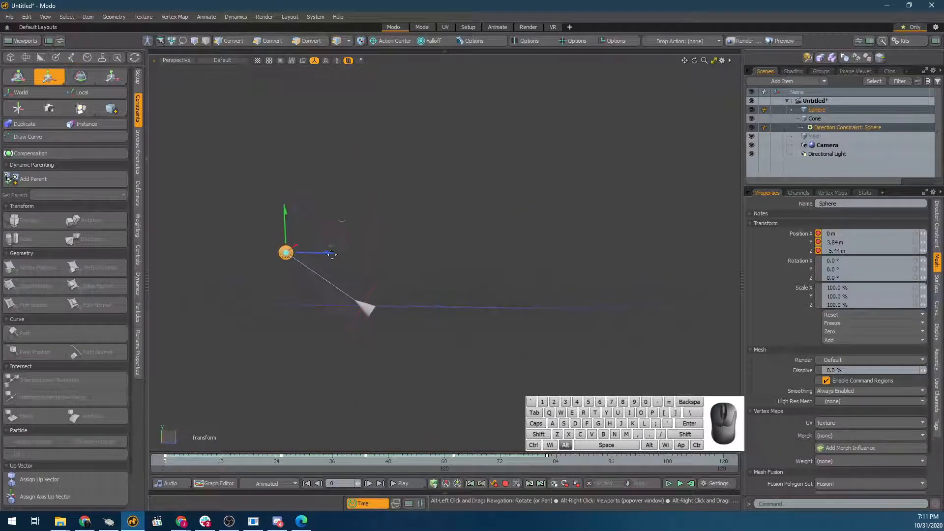
left_click_drag(169, 462, 313, 461)
scroll(282, 382, "up", 5)
left_click_drag(282, 382, 334, 311, "alt")
left_click_drag(207, 466, 379, 462)
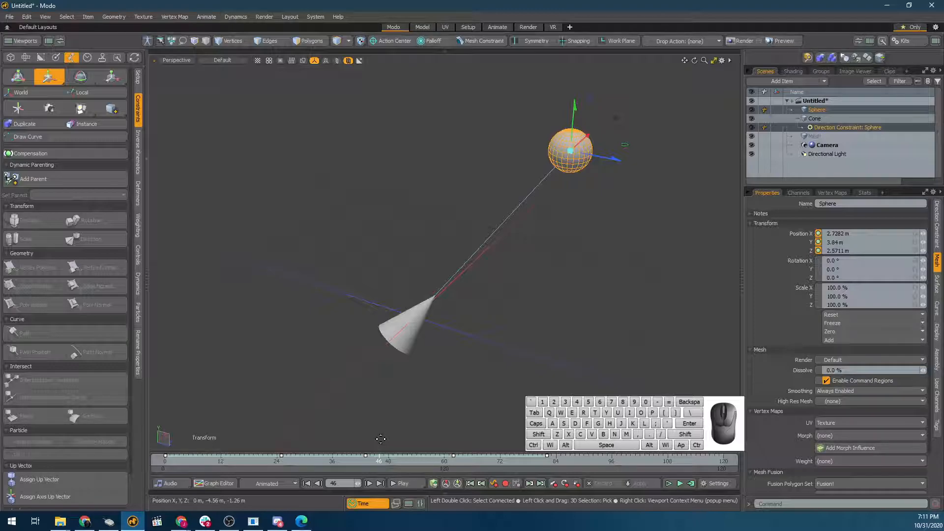
Close the current scene without saving the changes and start from an empty one
left_click(387, 334)
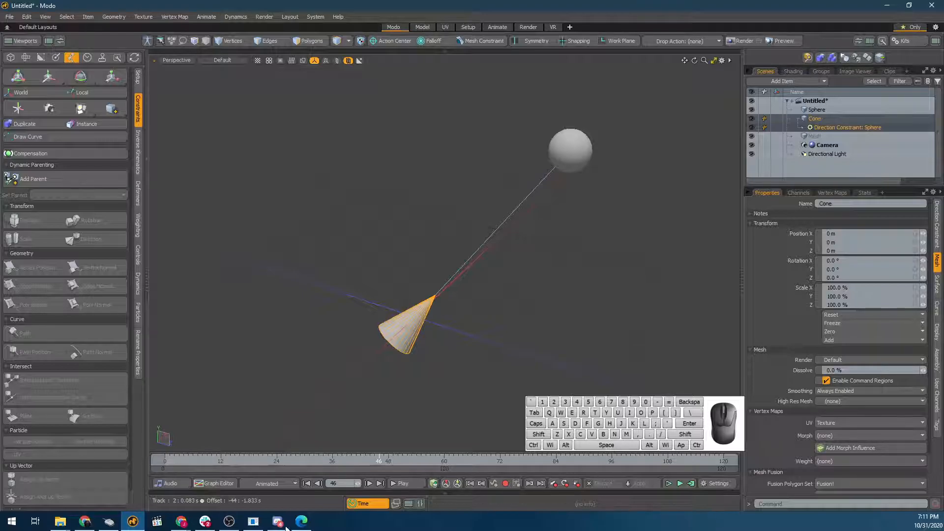
left_click(418, 276)
key("ctrl+w")
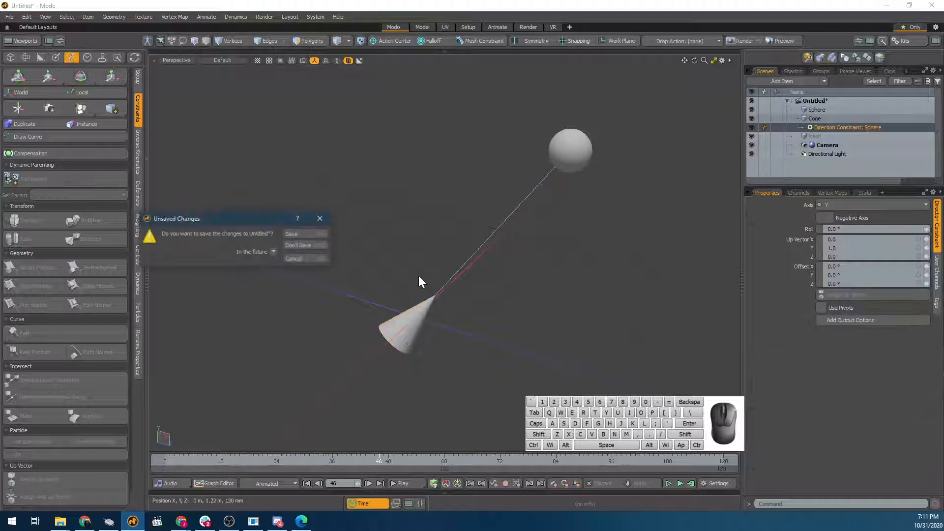
left_click(311, 246)
Switch to the four-view layout, centre the orthographic views on the origin, and change the Bottom view to Top
left_click_drag(466, 276, 426, 338, "alt")
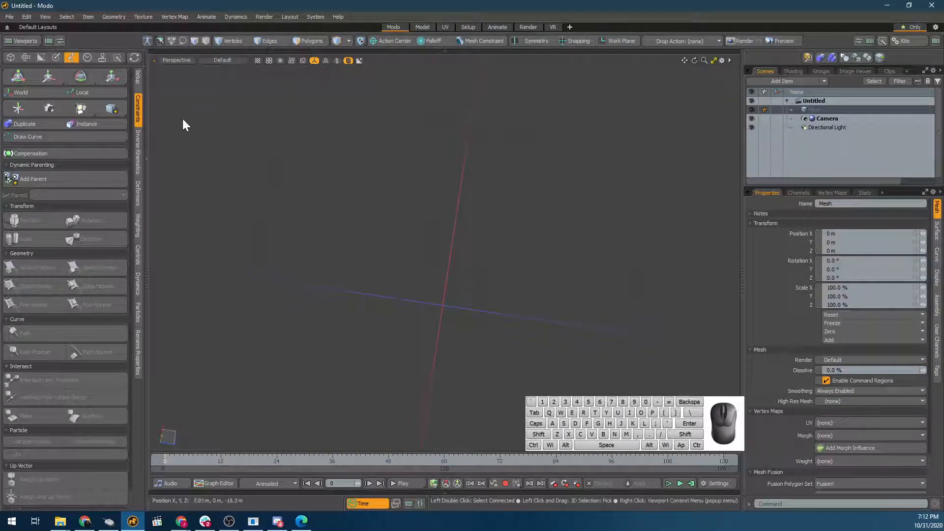
left_click_drag(339, 228, 340, 244, "alt")
key("KP_0")
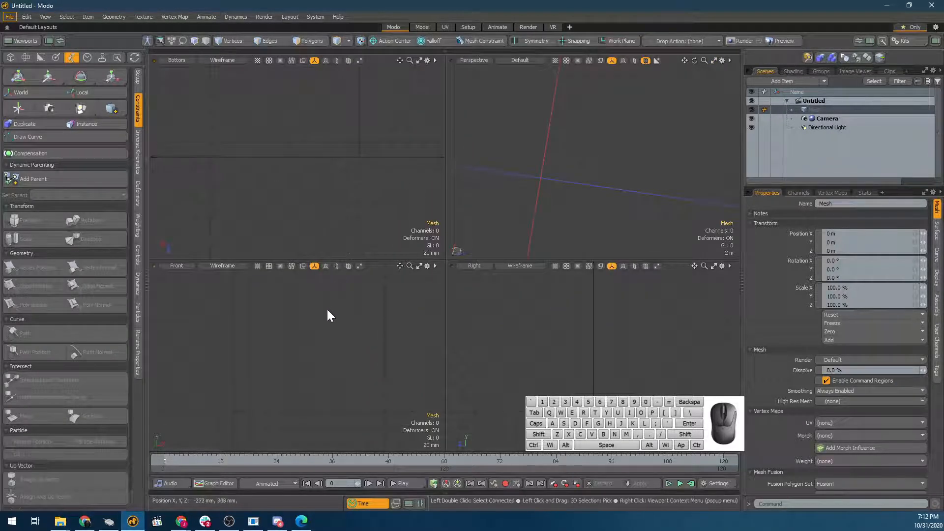
scroll(415, 207, "down", 3)
scroll(309, 334, "down", 3)
left_click_drag(315, 345, 272, 369, "alt+shift")
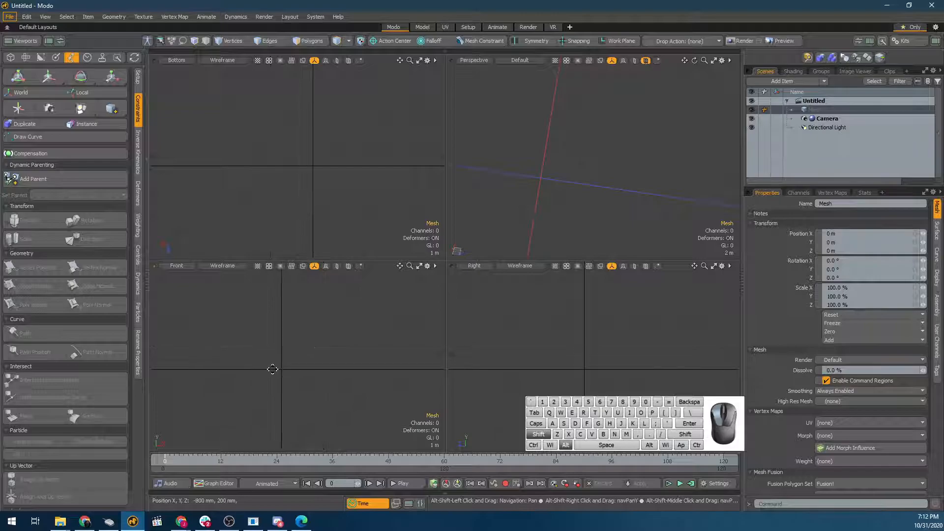
left_click_drag(258, 137, 265, 158, "alt+shift")
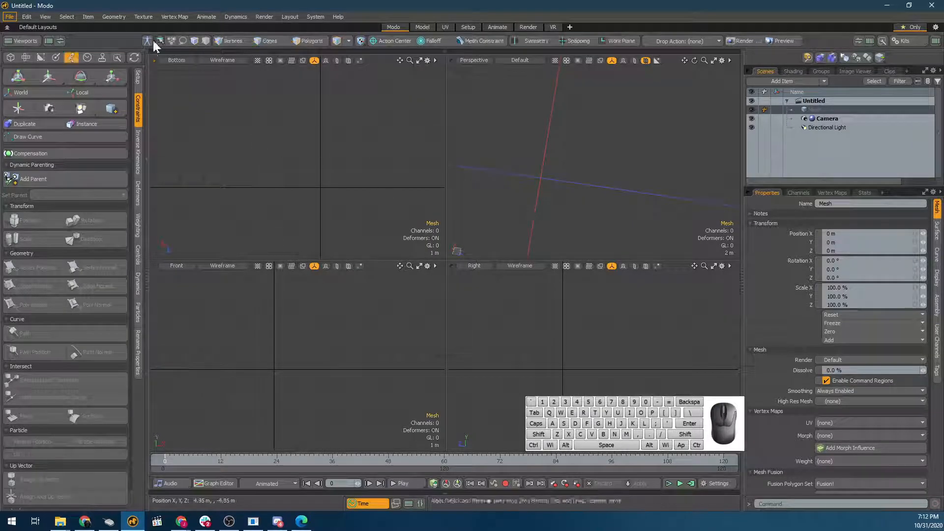
left_click(190, 60)
left_click(195, 60)
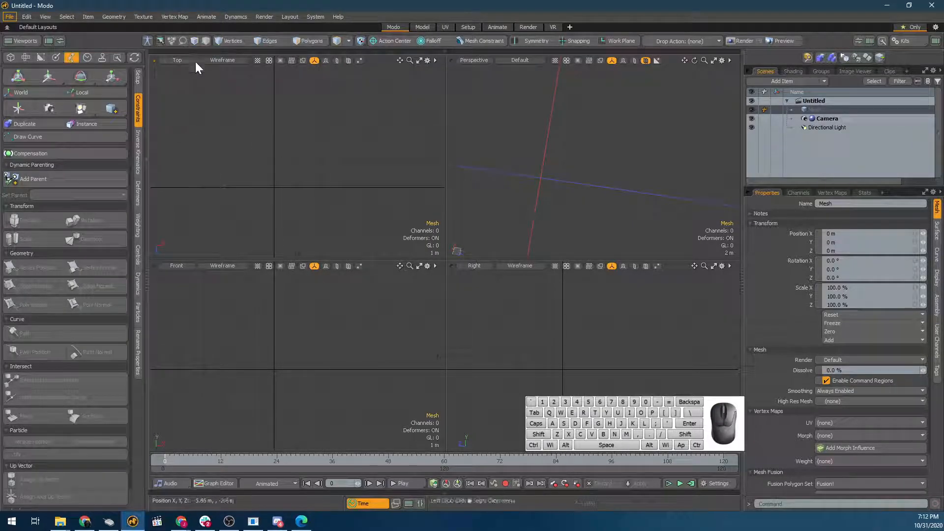
Draw an open wavy curve with two valleys across the Front view using the Curve tool
left_click(10, 58)
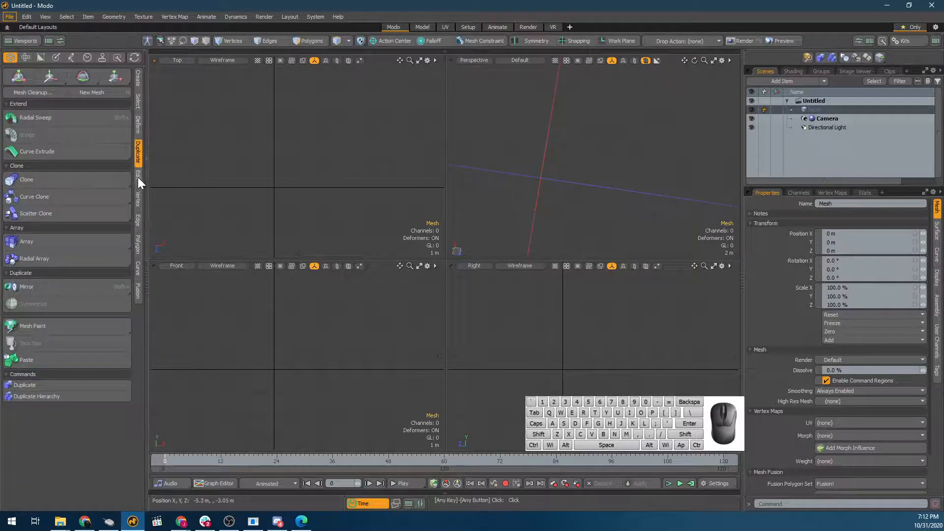
left_click(137, 78)
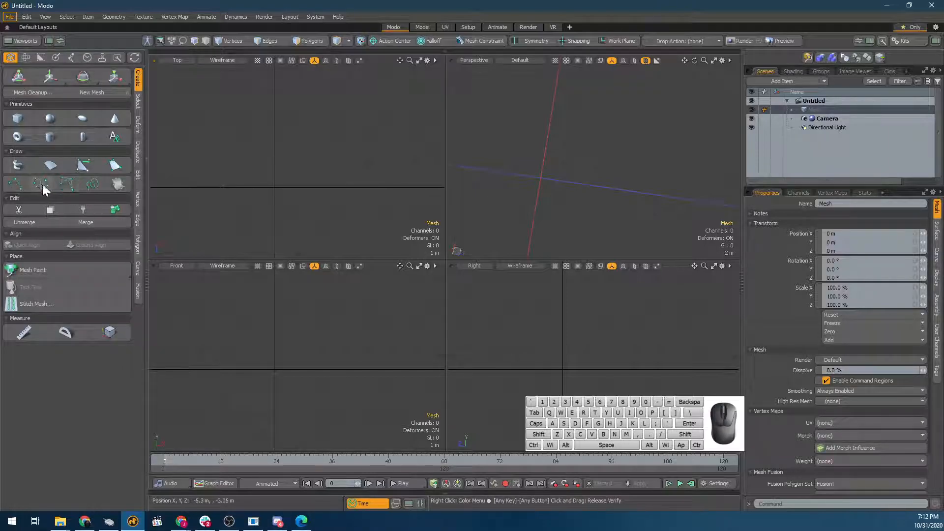
left_click(16, 183)
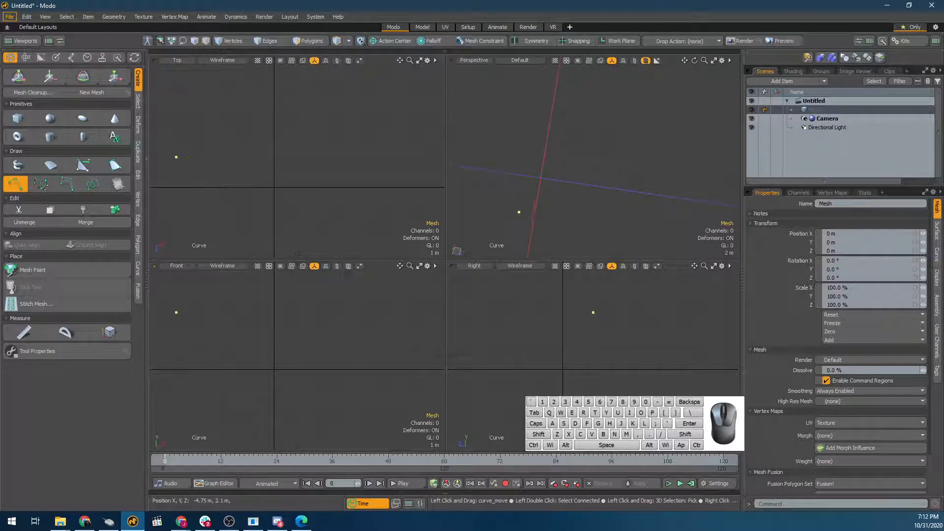
mouse_move(180, 415)
left_mouse_down()
mouse_move(194, 408)
mouse_move(185, 401)
left_mouse_up()
left_click_drag(233, 371, 242, 361)
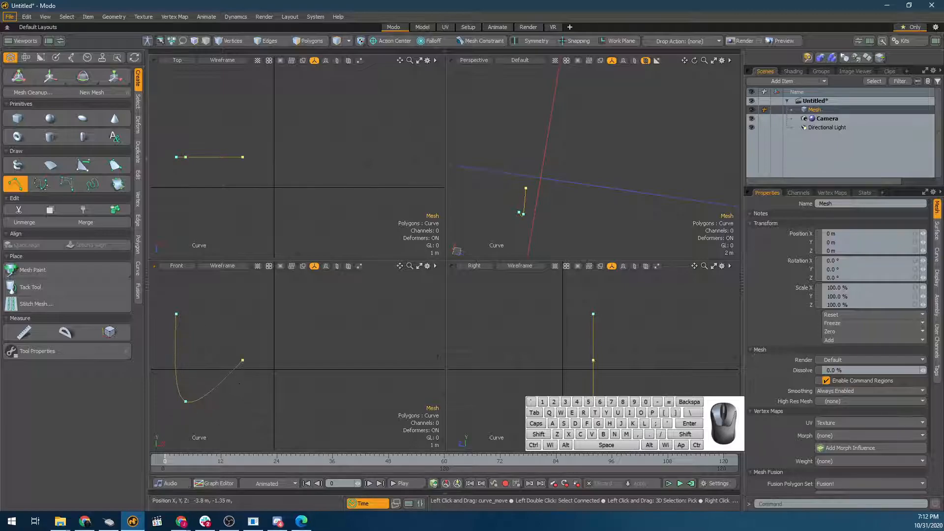
left_click_drag(280, 313, 300, 302)
left_click_drag(321, 414, 336, 406)
left_click_drag(413, 371, 421, 367)
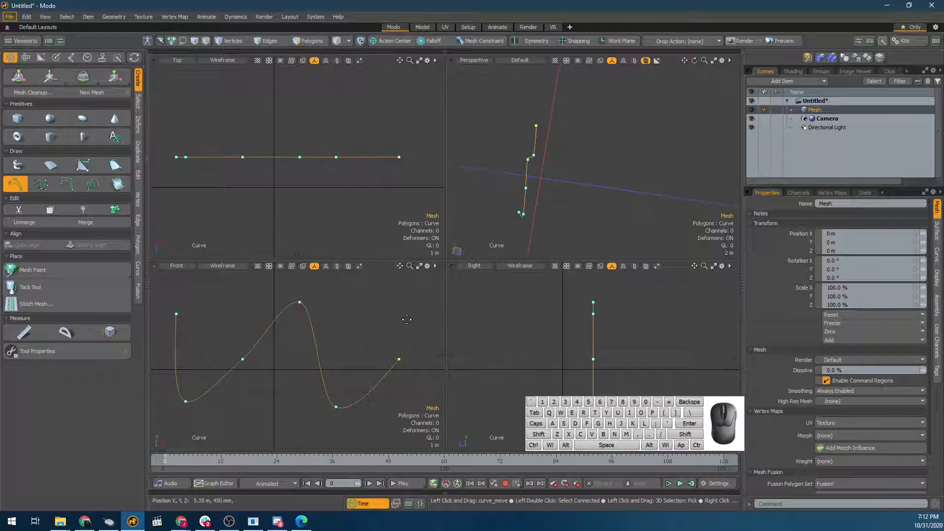
key("space")
left_click_drag(603, 185, 507, 58, "alt")
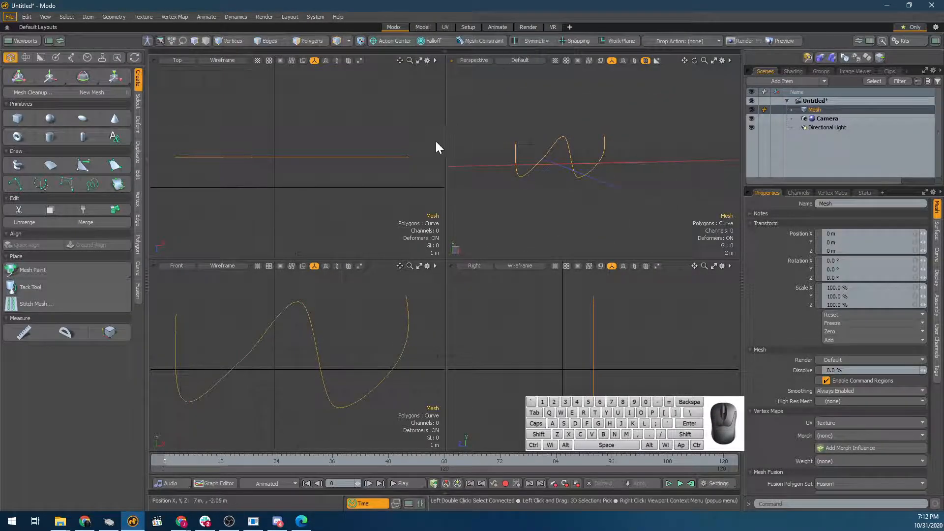
left_click_drag(556, 149, 559, 192, "alt")
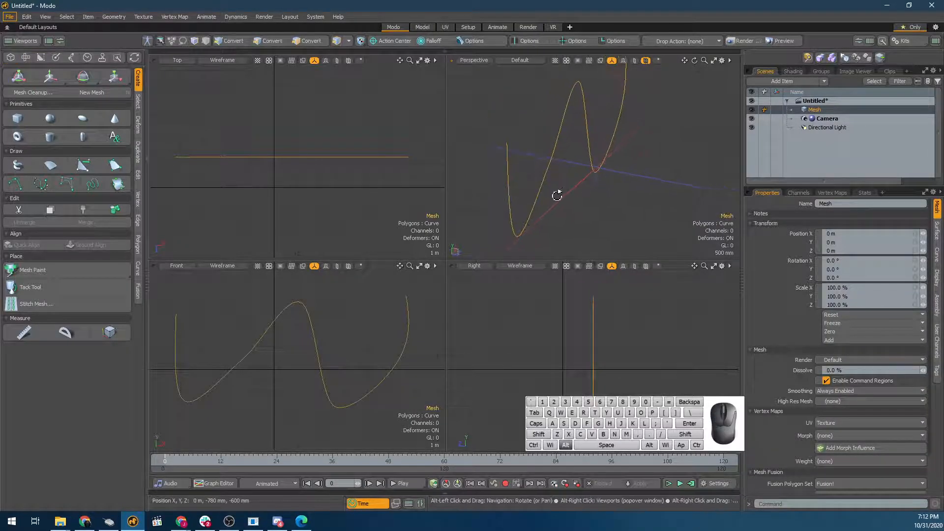
left_click(515, 225)
key("w")
left_click_drag(546, 245, 578, 252)
key("space")
key("ctrl+z")
key("space")
Rotate the curve item 90° about X so it lies flat, and freeze its rotation
key("5")
key("e")
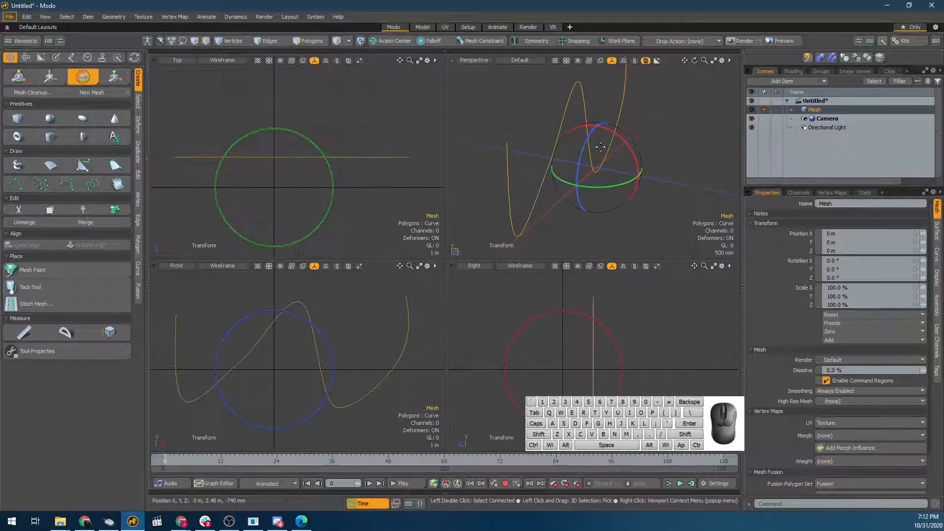
left_click_drag(630, 147, 522, 85)
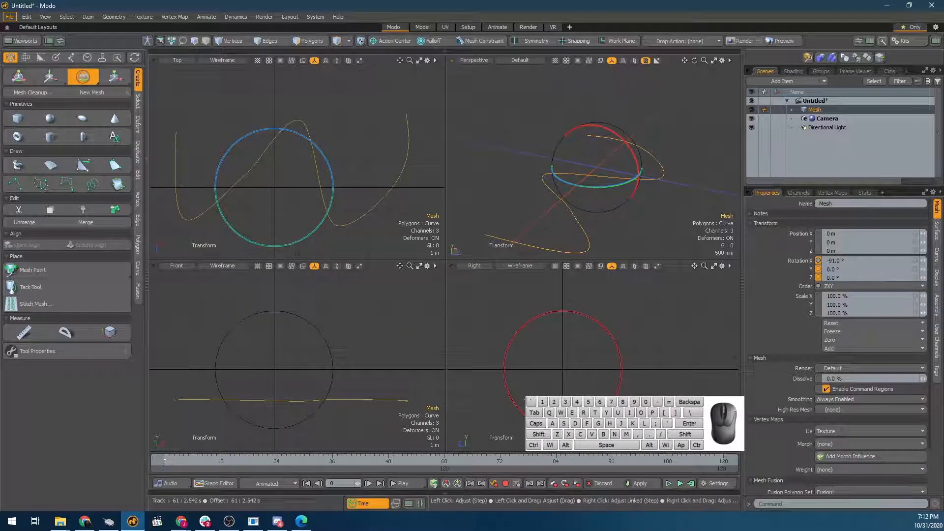
key("Return")
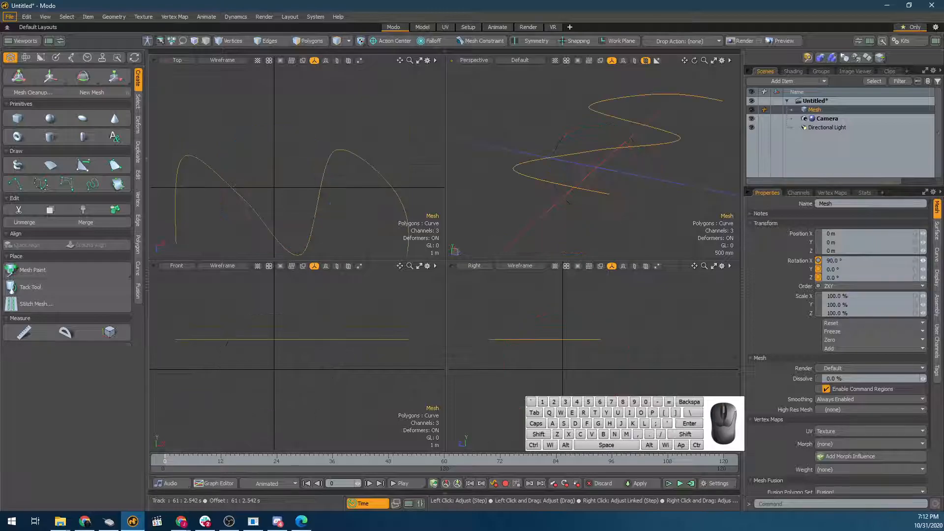
left_click(842, 335)
left_click(845, 372)
key("space")
left_click_drag(615, 122, 570, 165, "alt")
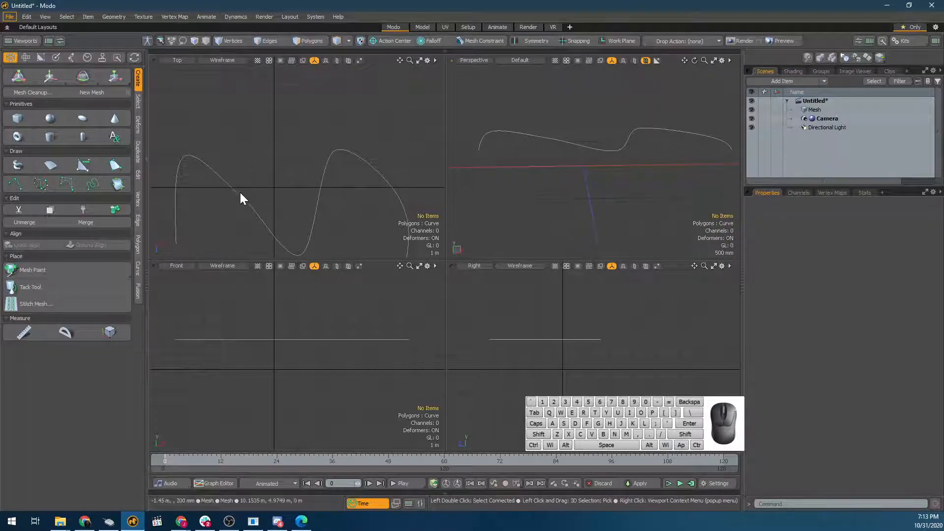
Add a unit sphere at the origin as a separate mesh item
left_click(72, 57)
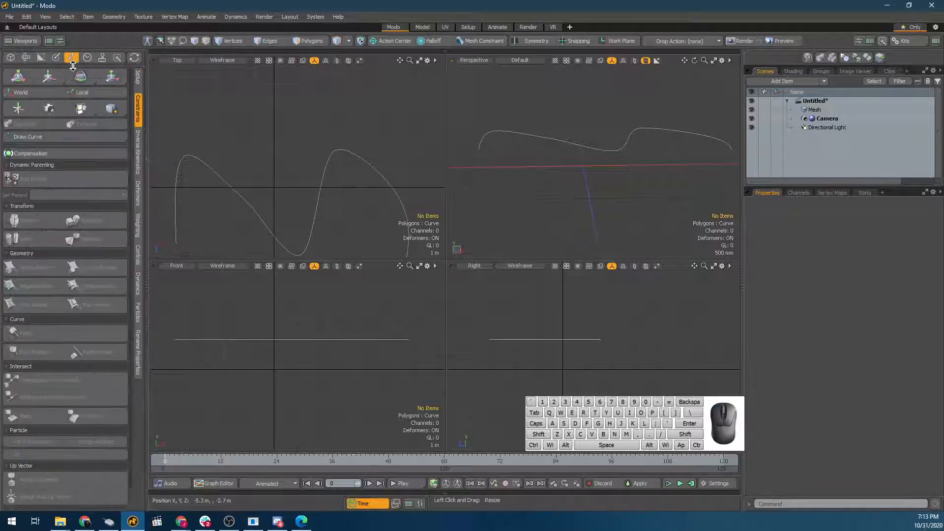
scroll(232, 146, "down", 1)
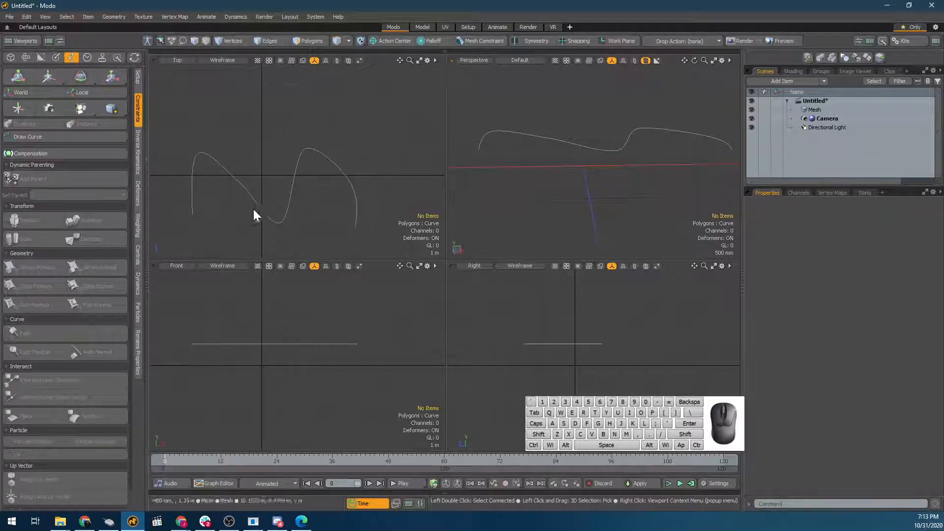
key("F2")
left_click(223, 63, "shift")
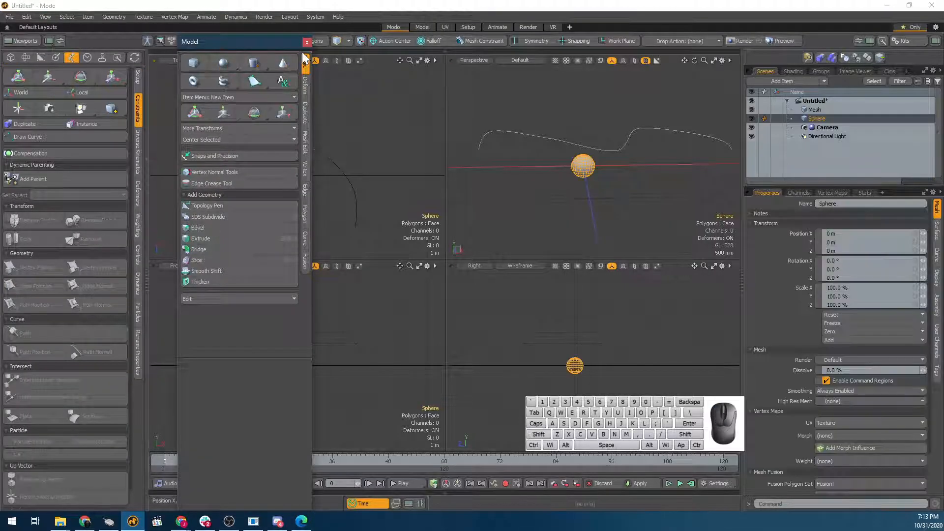
left_click(305, 43)
Constrain the sphere to the wavy curve with a Path constraint and inspect its placement
left_click(586, 147, "shift")
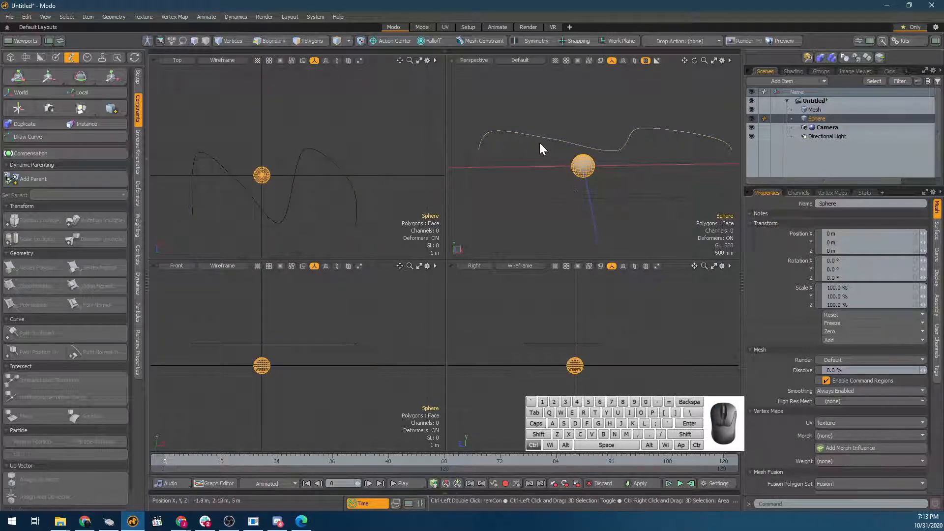
left_click(562, 141, "ctrl")
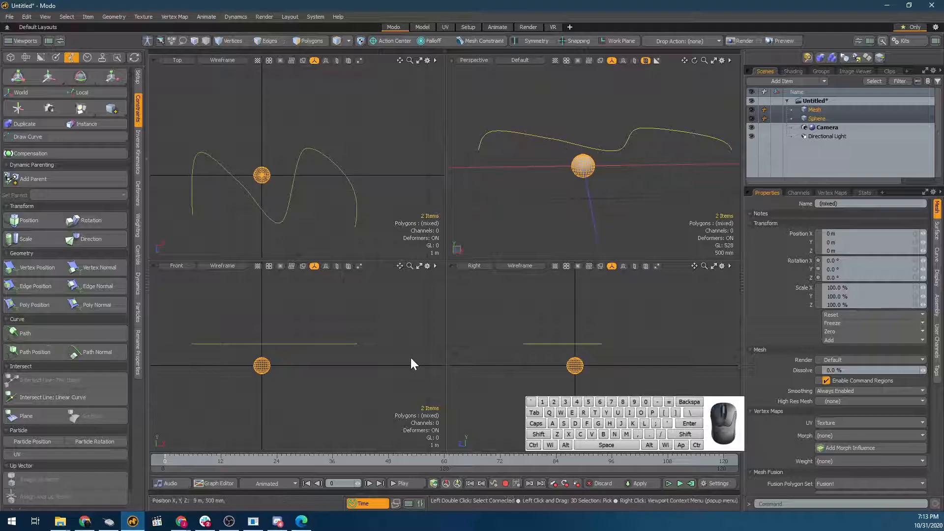
left_click(26, 337)
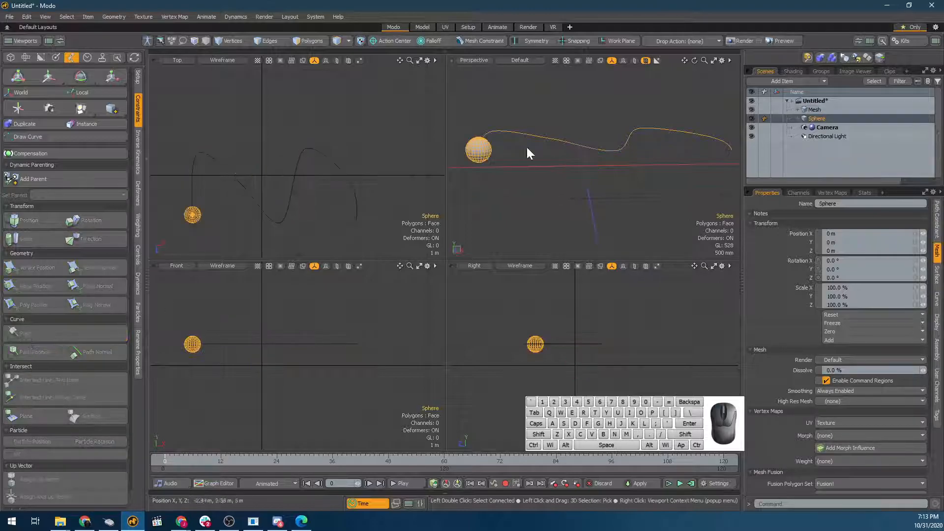
left_click_drag(518, 141, 676, 201, "alt")
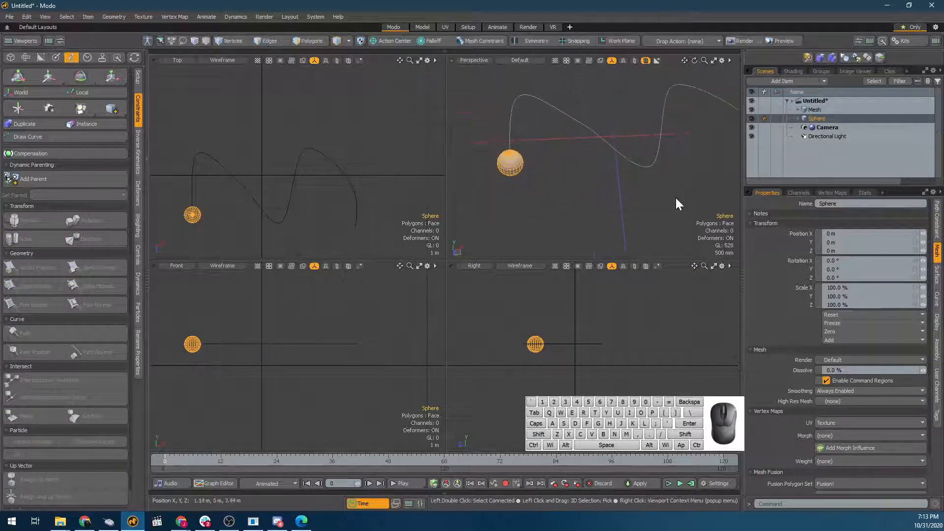
left_click_drag(491, 149, 474, 305, "alt")
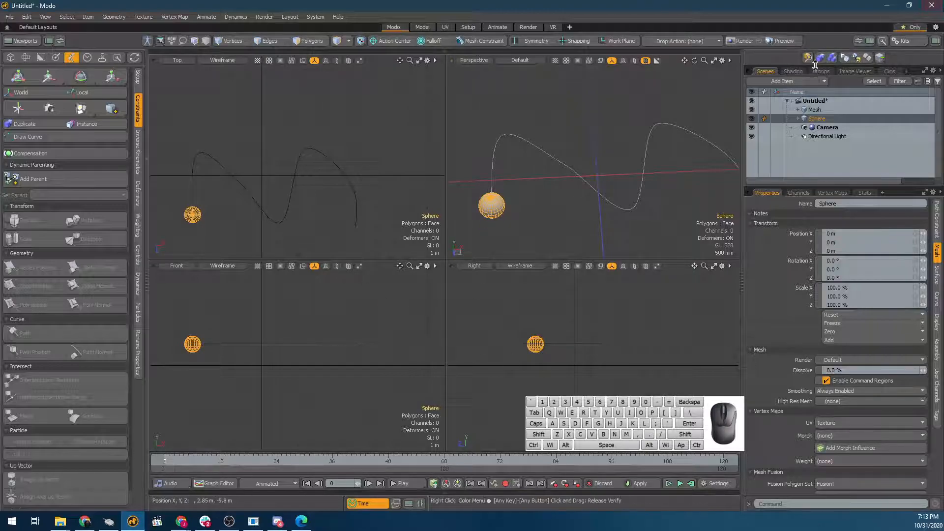
Keyframe the sphere's Path constraint with Path Percentage at 0% on frame 0, 100% on frame 60 and 0% on frame 120
left_click(796, 119)
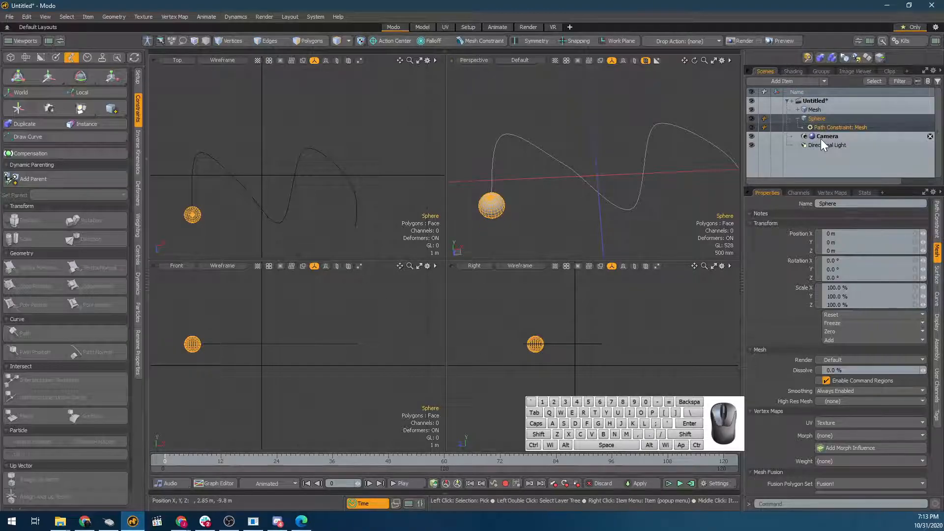
left_click(826, 128)
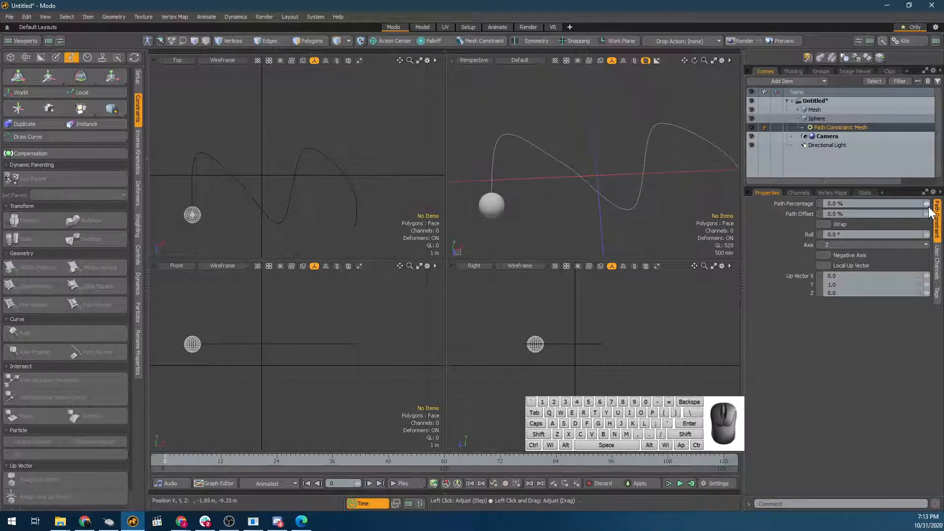
mouse_move(928, 209)
left_mouse_down()
mouse_move(942, 209)
mouse_move(919, 209)
left_mouse_up()
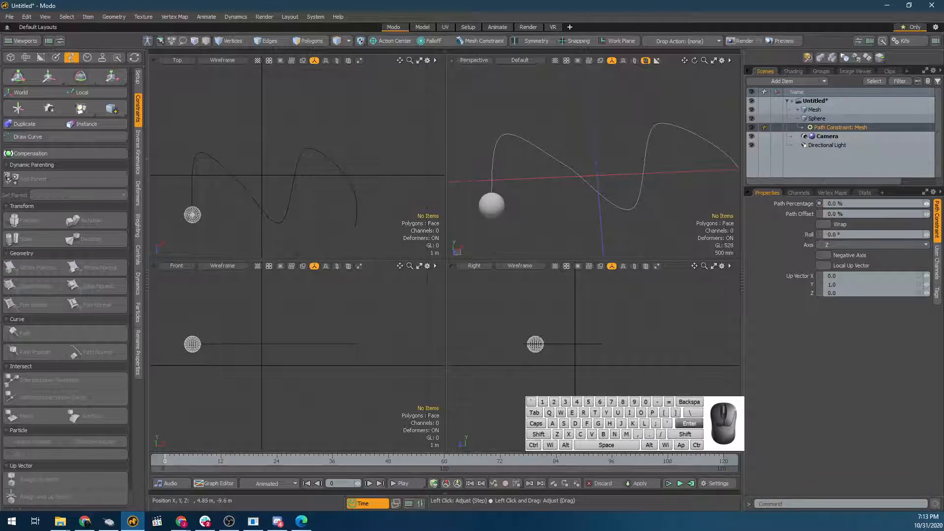
left_click(819, 203)
left_click(449, 465)
left_click(880, 203)
type("100")
key("Return")
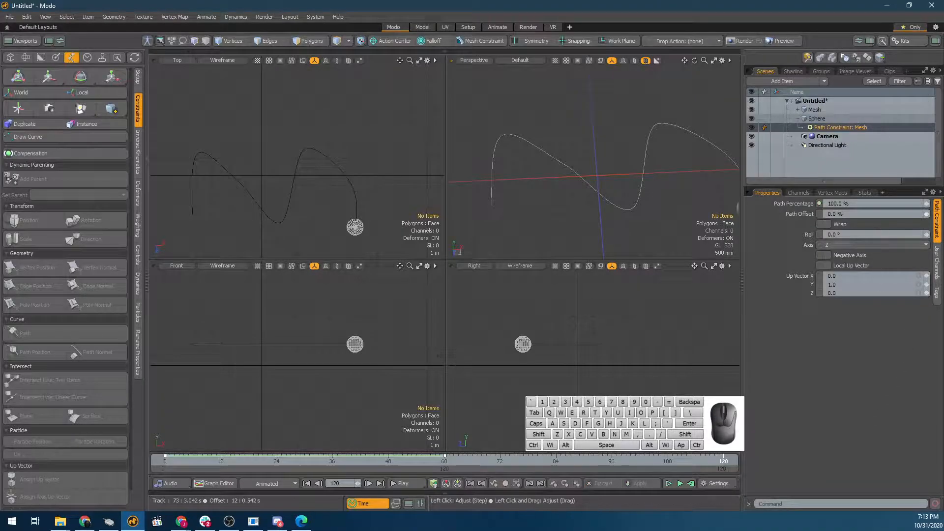
type("0")
key("Return")
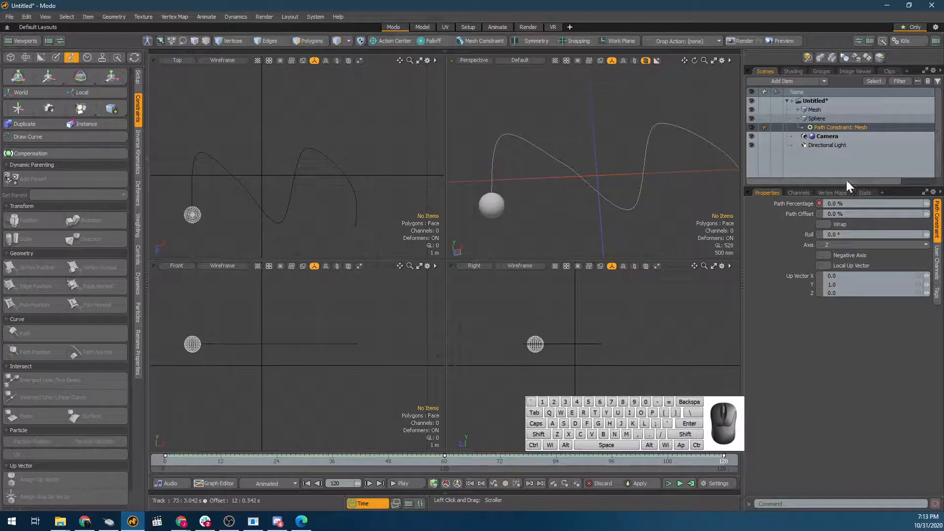
Play and scrub the animation to check the sphere's travel along the curve and back
left_click(409, 483)
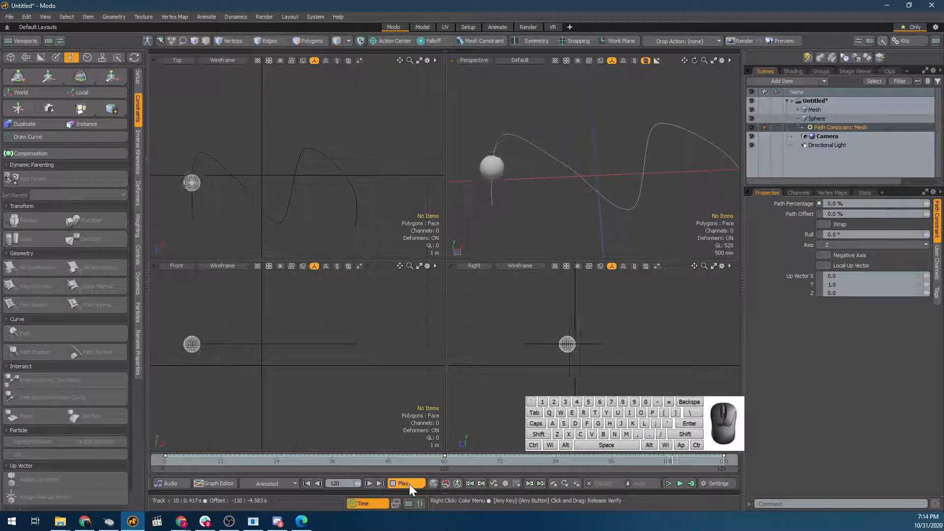
left_click(409, 484)
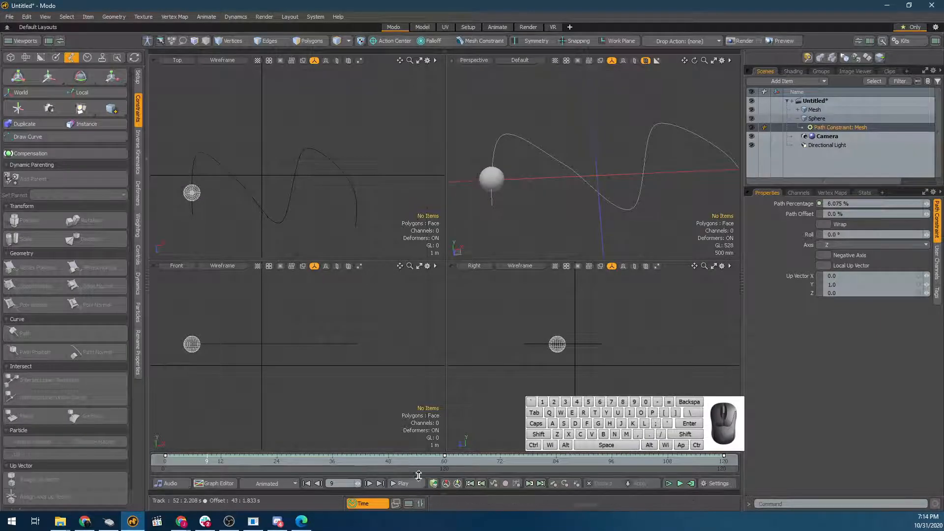
left_click_drag(207, 460, 723, 461)
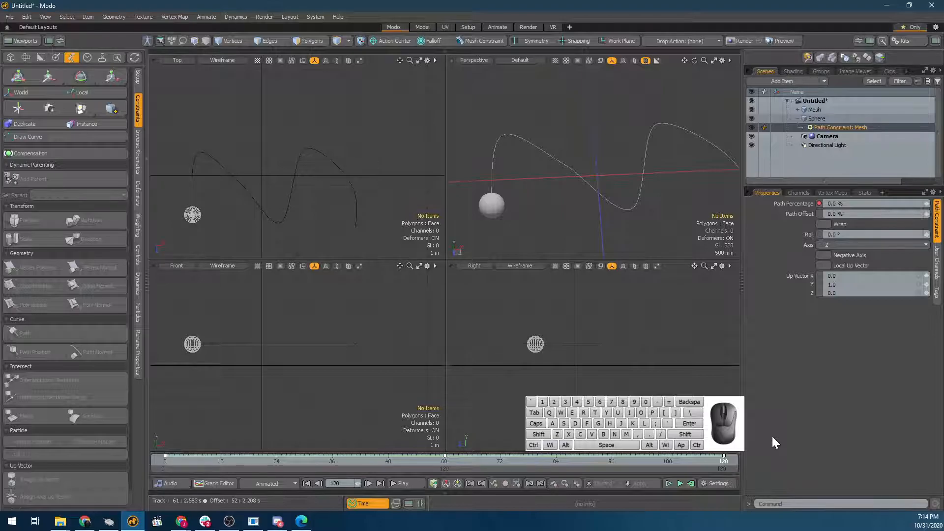
Select the vertices of the sphere's top cap and enable a Soft Selection falloff
left_click(814, 121)
scroll(522, 220, "up", 5)
key("3")
left_click_drag(522, 220, 548, 182, "alt")
key("1")
left_click(544, 185)
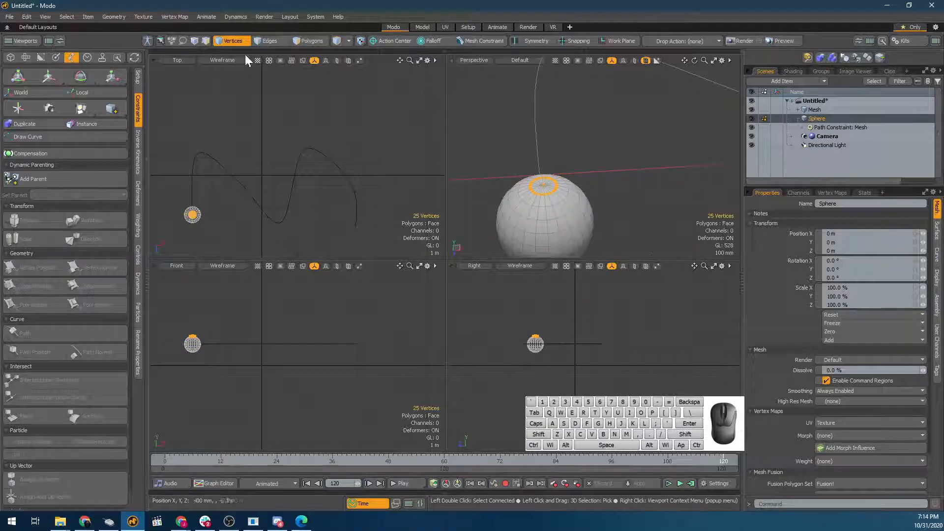
left_click(429, 41)
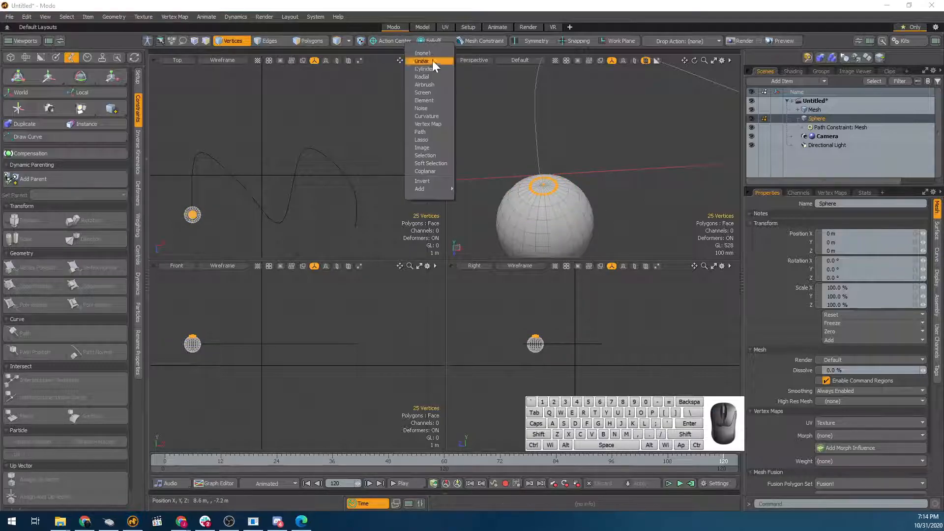
left_click(435, 165)
Pull the sphere's top cap upward with the soft falloff to form a tapered point
key("e")
key("r")
key("e")
key("r")
left_click_drag(581, 206, 555, 207)
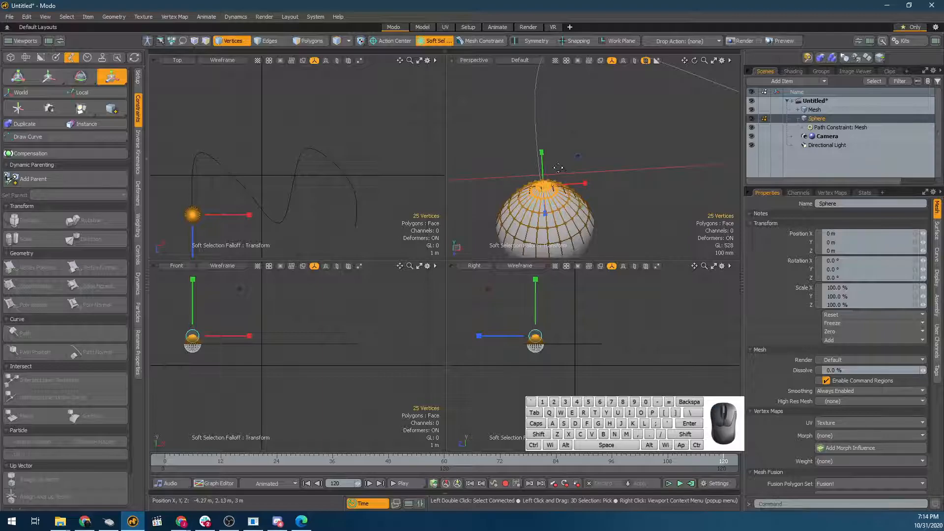
left_click_drag(541, 153, 537, 93)
key("space")
mouse_move(556, 231)
left_mouse_down("alt")
mouse_move(543, 174)
mouse_move(561, 234)
left_mouse_up("alt")
key("space")
scroll(603, 218, "down", 4)
scroll(603, 218, "up", 3)
key("space")
key("space")
key("ctrl+space")
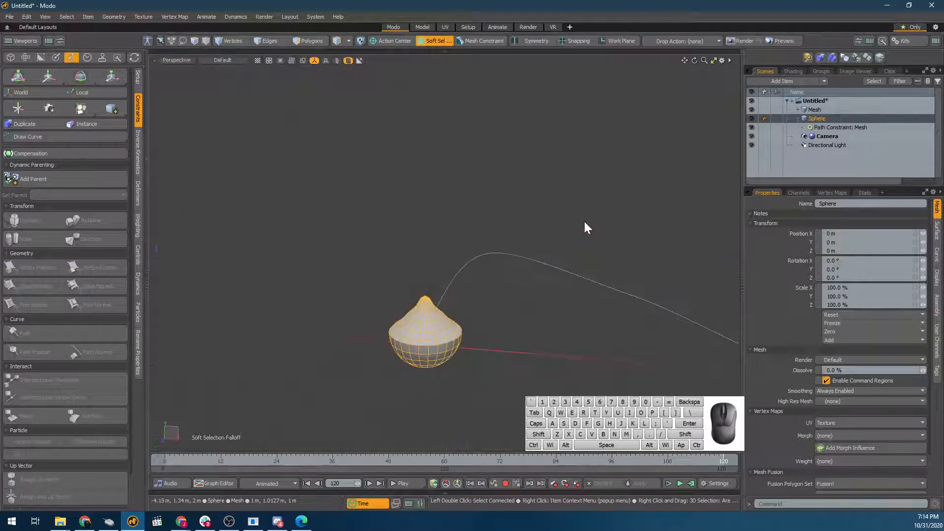
Set the Path constraint's axis to Y and scrub the timeline to check which way the point faces along the curve
left_click_drag(530, 232, 624, 163, "alt")
left_click(842, 127)
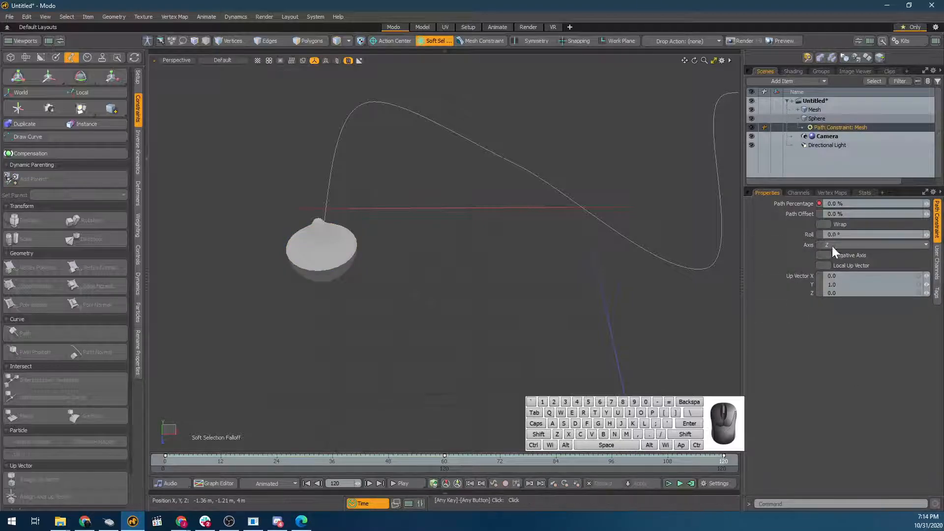
left_click(875, 244)
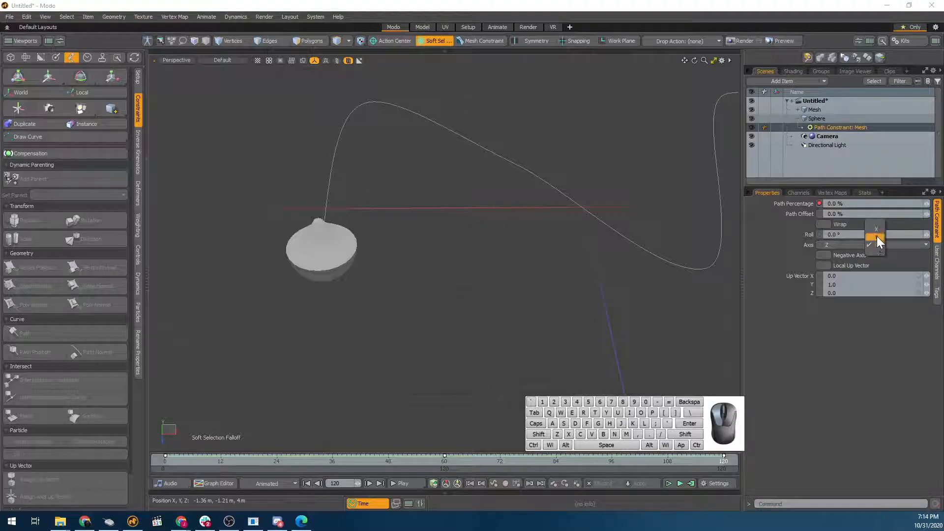
left_click(877, 236)
left_click_drag(375, 158, 556, 349, "alt")
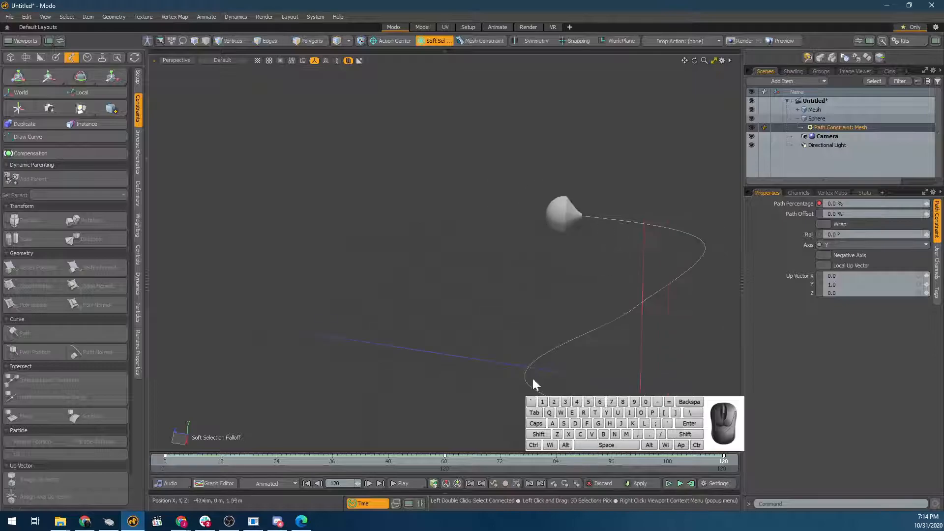
left_click_drag(236, 460, 338, 460)
left_click_drag(594, 241, 549, 379, "alt")
left_click_drag(407, 464, 179, 462)
Select matching patches of polygons on opposite sides of the pointed sphere
scroll(347, 96, "up", 6)
left_click_drag(347, 96, 316, 224, "alt")
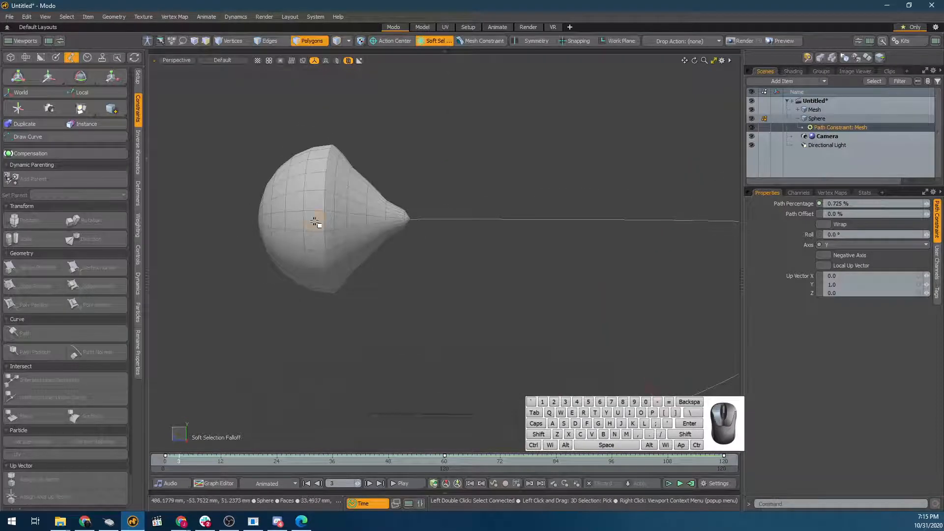
left_click_drag(273, 225, 451, 231, "alt")
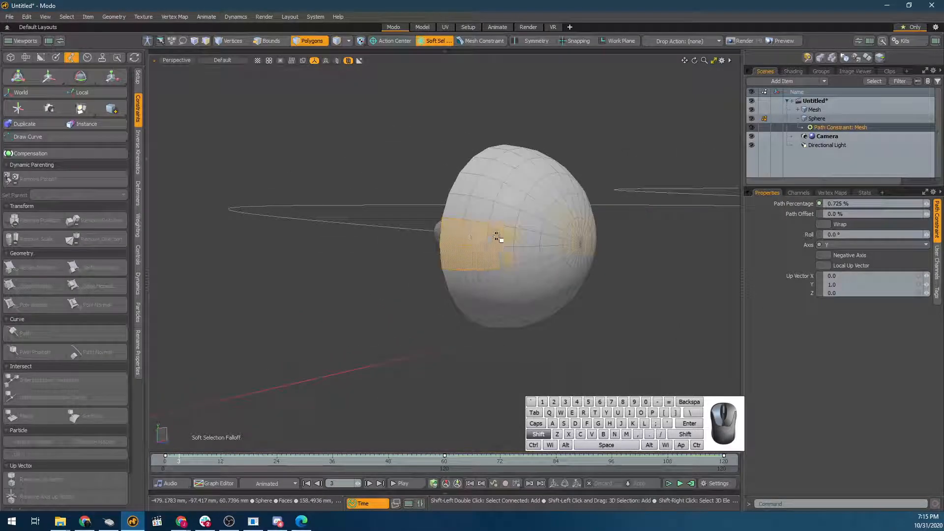
left_click_drag(636, 266, 628, 293, "alt")
Try to bevel the side polygon patches outward with the Soft Selection falloff active, and undo it
key("b")
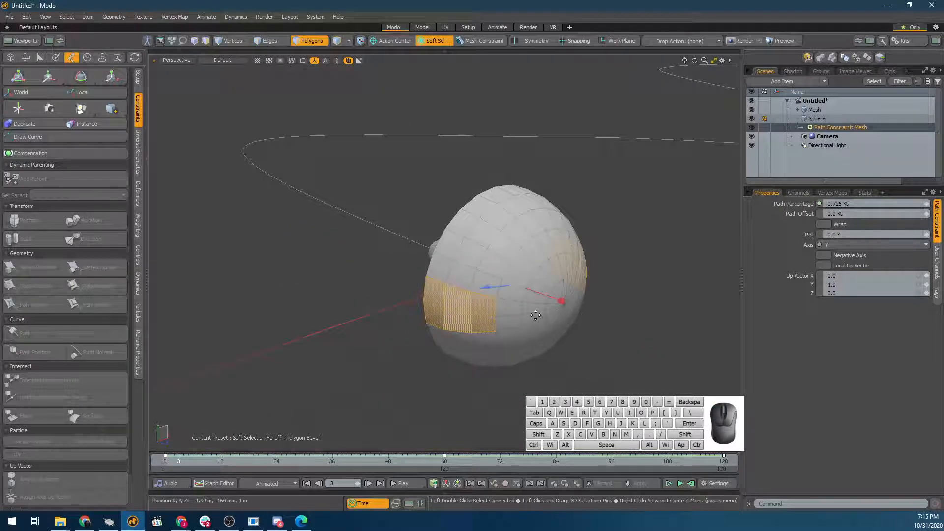
left_click_drag(487, 286, 462, 288)
key("ctrl+z")
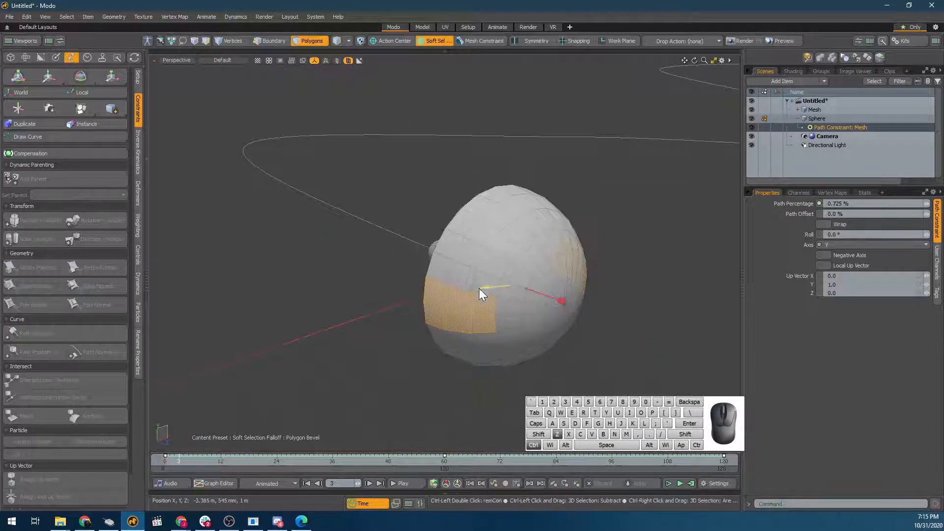
left_click_drag(558, 299, 642, 334)
scroll(645, 318, "up", 1)
scroll(644, 331, "down", 3)
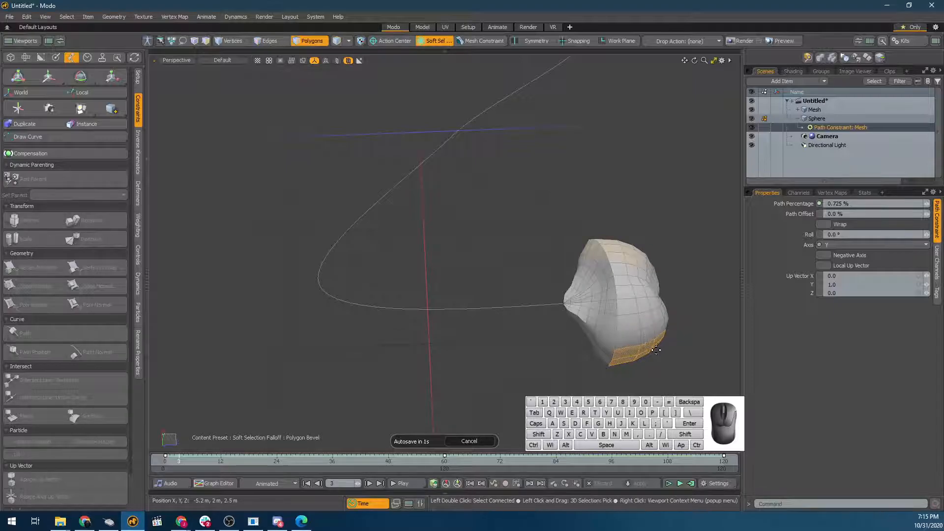
key("y")
key("q")
key("ctrl+z")
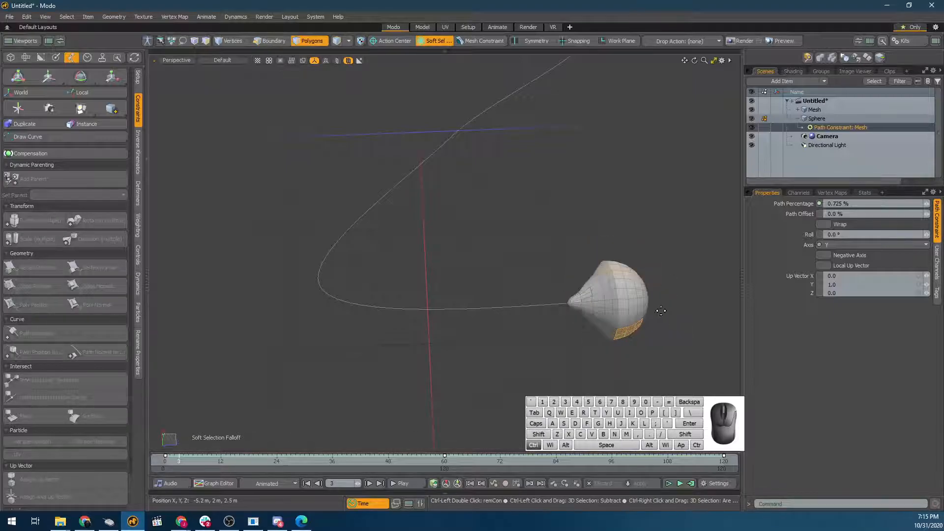
Set the falloff to none and bevel the selected side patches outward into two fins
left_click(432, 41)
left_click(431, 56)
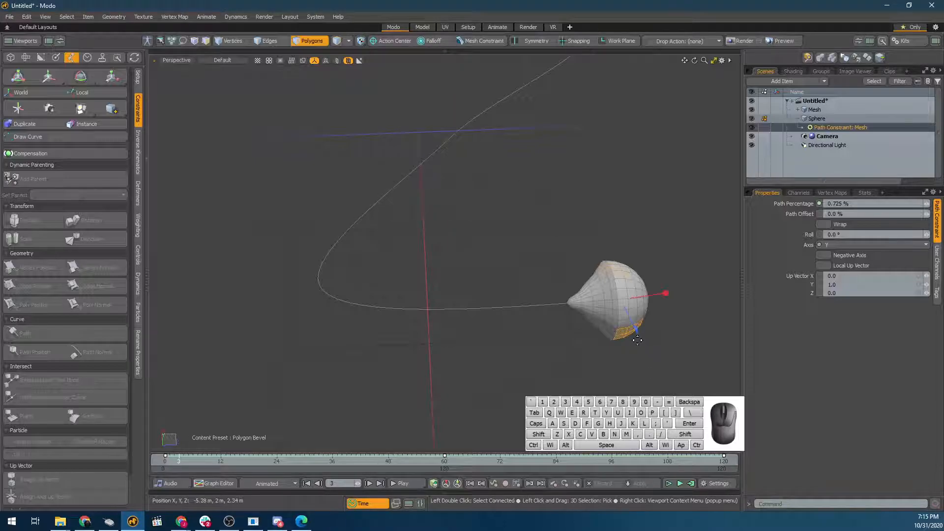
left_click_drag(636, 332, 645, 344)
key("q")
Return to item selection and scrub to frame 16 to inspect the finned sphere's orientation on the curve
left_click_drag(662, 297, 487, 247, "alt")
key("5")
left_click(391, 266)
left_click_drag(312, 458, 239, 458)
left_click_drag(567, 194, 464, 268, "alt")
left_click(464, 268)
left_click(376, 189)
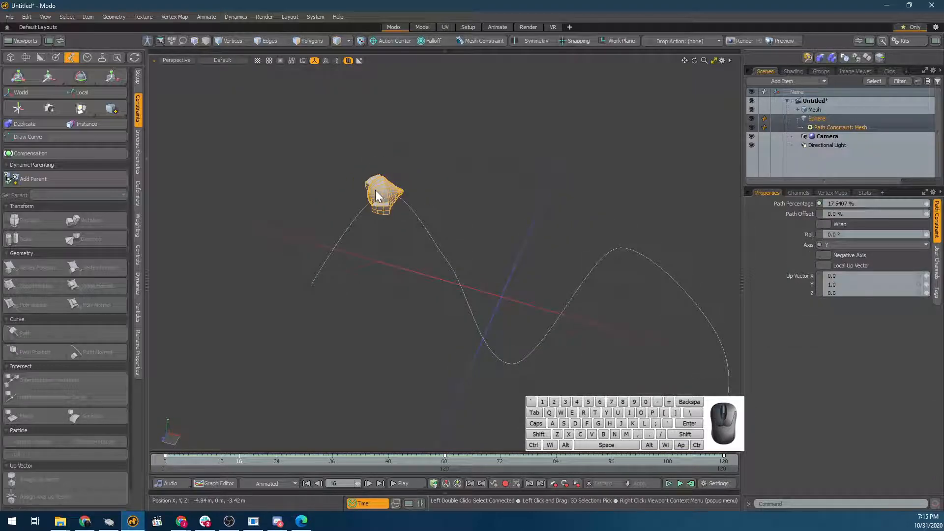
Keyframe the Path constraint's Roll at 0° on frame 0 and 40° on frame 16
left_click(878, 126)
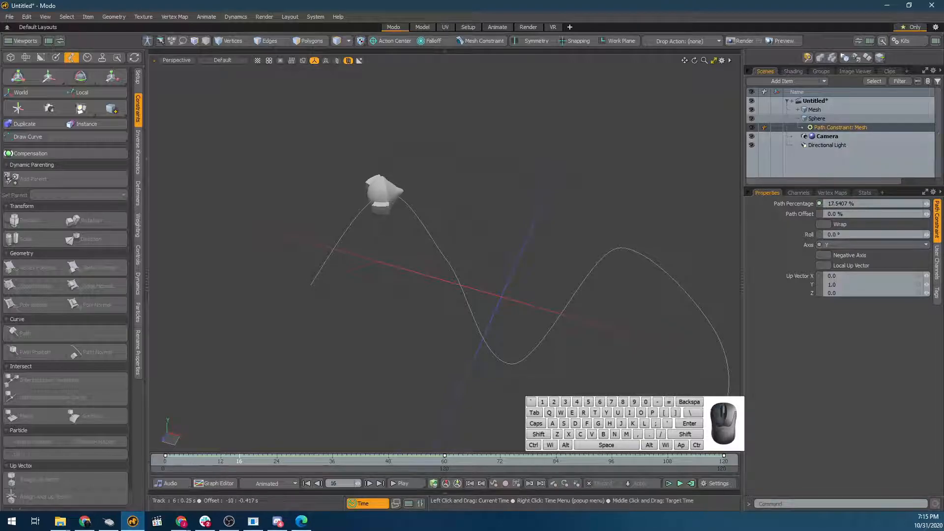
left_click_drag(193, 466, 166, 462)
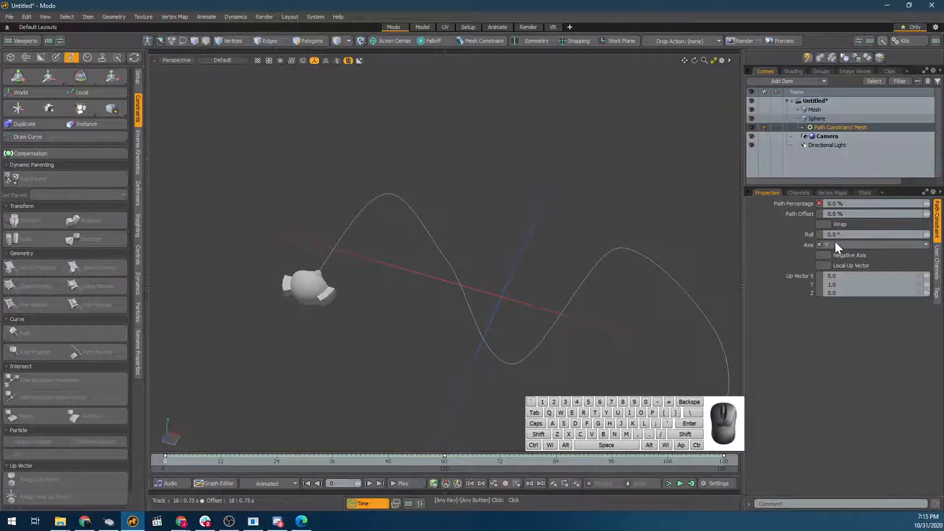
left_click(819, 234)
left_click_drag(226, 467, 239, 466)
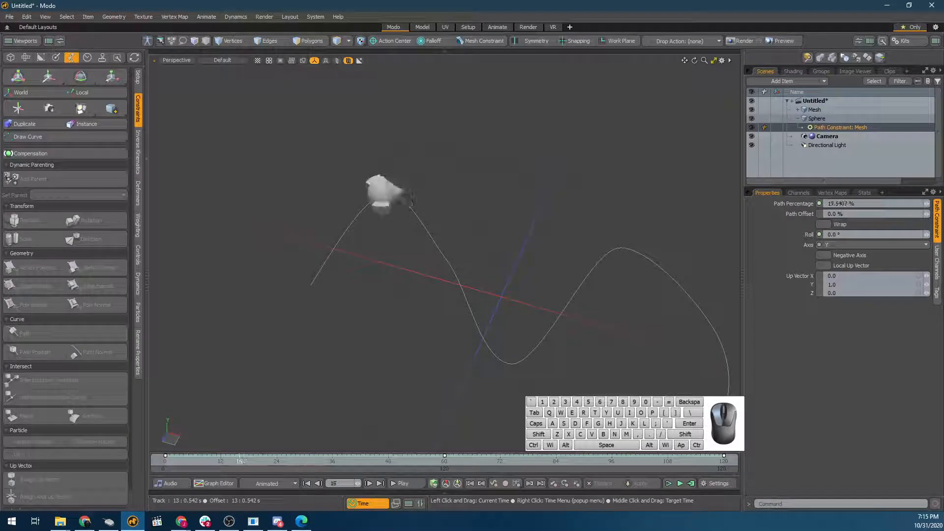
left_click_drag(930, 235, 919, 235)
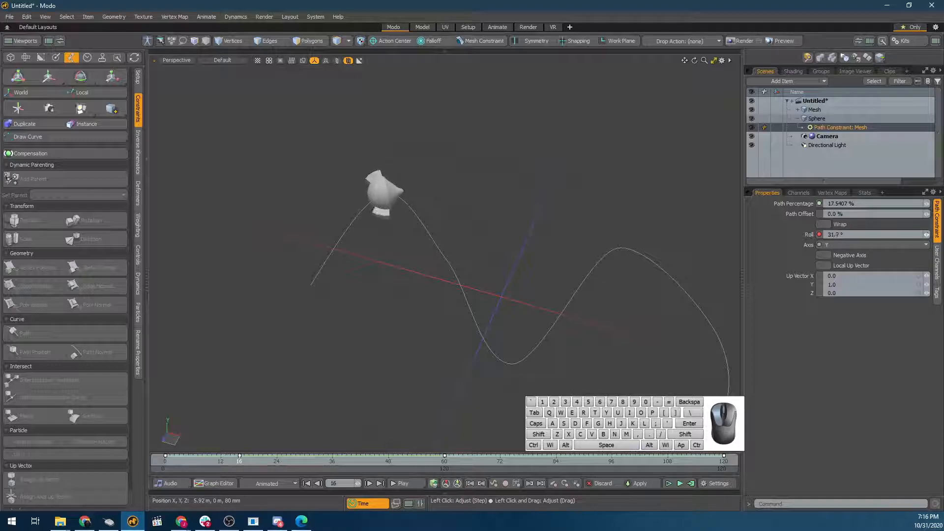
left_click_drag(919, 234, 874, 246)
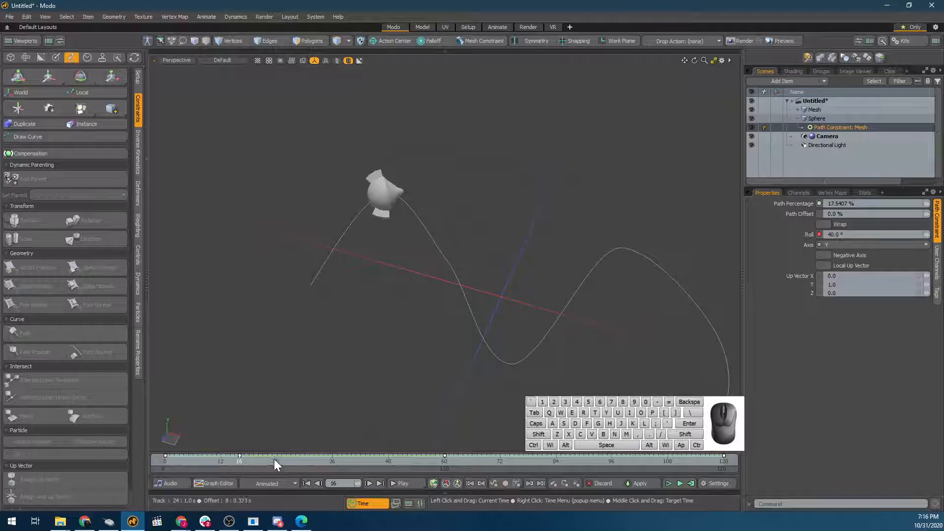
Keyframe the constraint's Roll at about -57.6° on frame 29 and about 98.5° on frame 81
left_click(277, 460)
left_click_drag(276, 460, 299, 460)
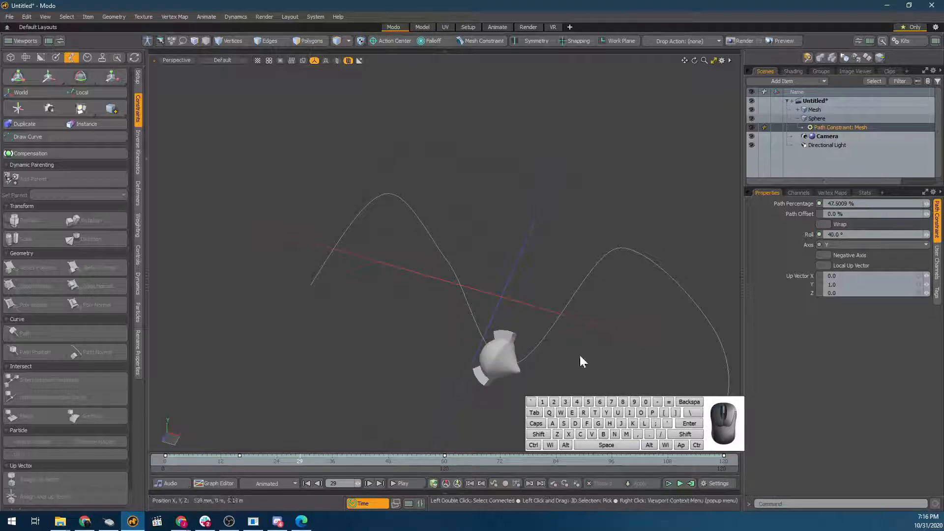
left_click_drag(926, 214, 909, 235)
key("ctrl+z")
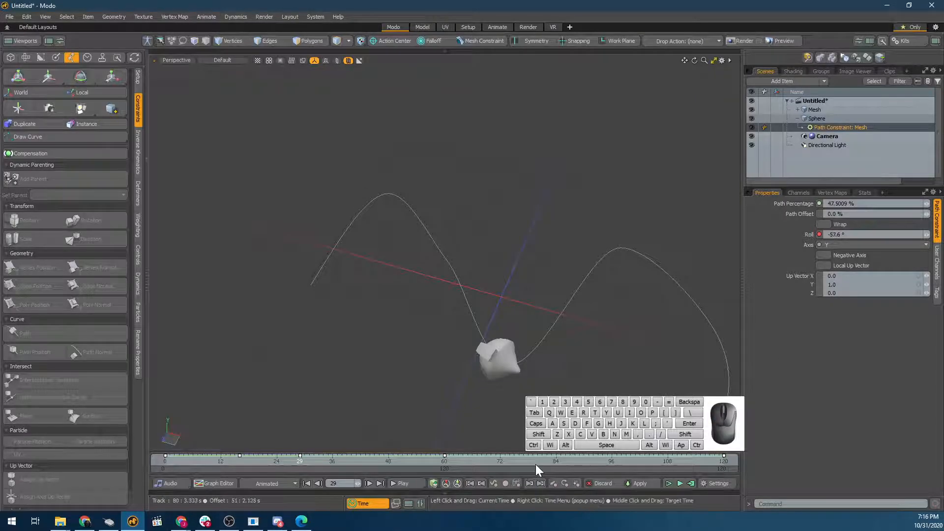
left_click(537, 460)
mouse_move(537, 460)
left_mouse_down()
mouse_move(561, 460)
mouse_move(541, 460)
left_mouse_up()
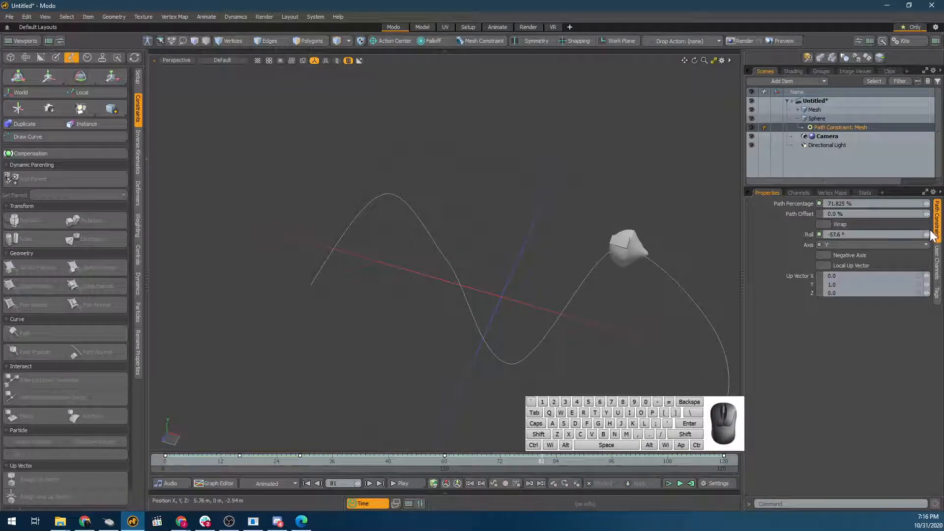
mouse_move(926, 234)
left_mouse_down("ctrl")
mouse_move(909, 234)
mouse_move(932, 234)
left_mouse_up("ctrl")
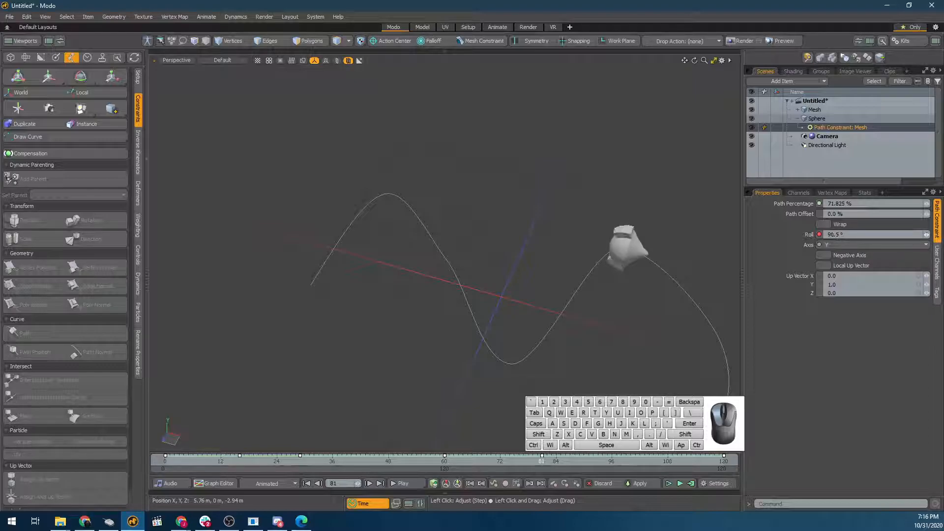
Deselect everything and play the animation to review the sphere rolling as it follows the curve
left_click(278, 249)
left_click_drag(278, 248, 382, 318, "alt")
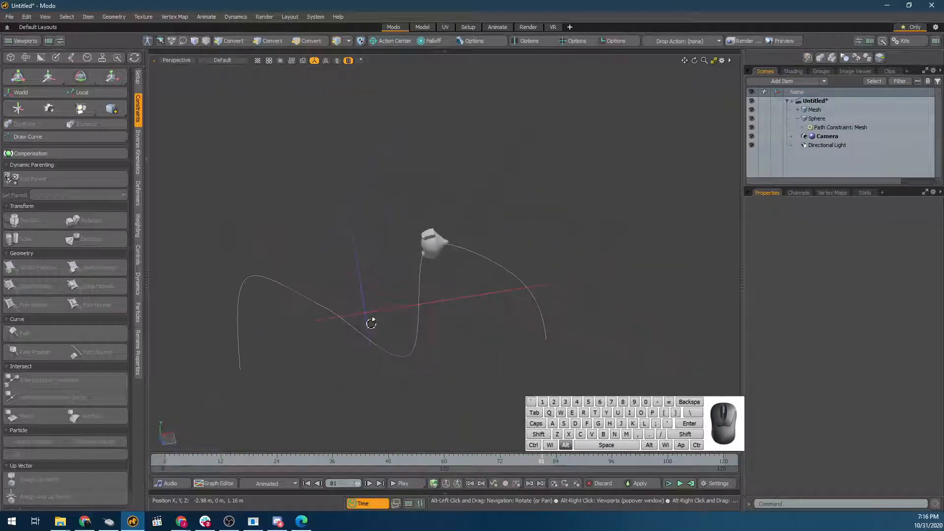
left_click(409, 484)
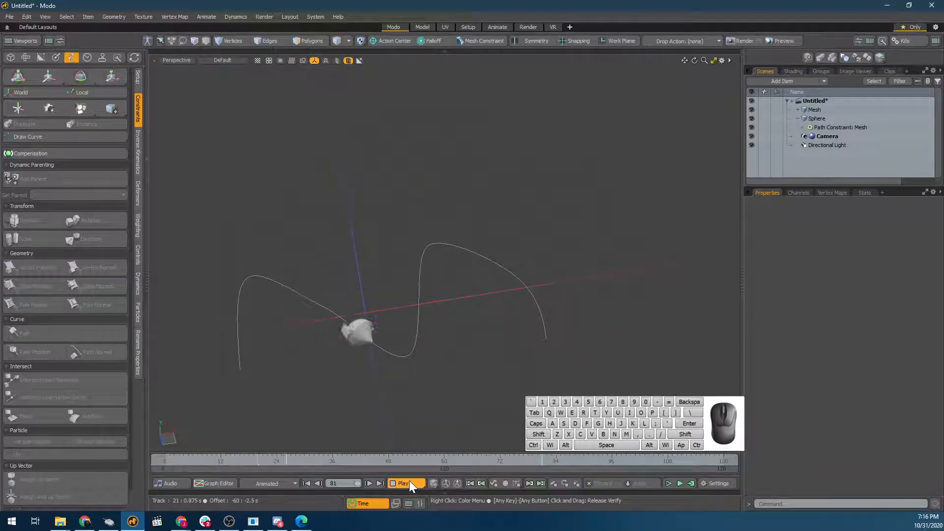
right_click(410, 479)
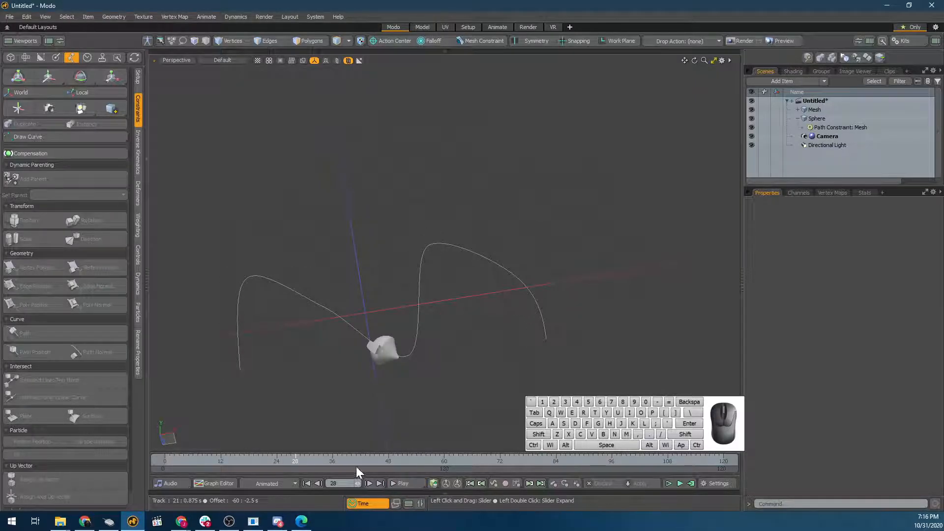
Select the sphere's Path Constraint and try toggling its Negative Axis option on frame 60
left_click_drag(357, 467, 165, 462)
left_click(248, 371)
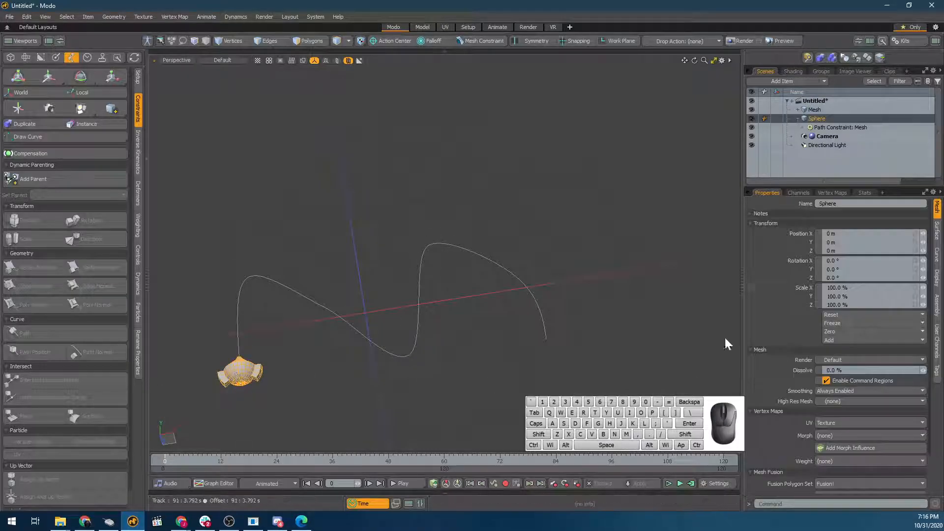
left_click(845, 127)
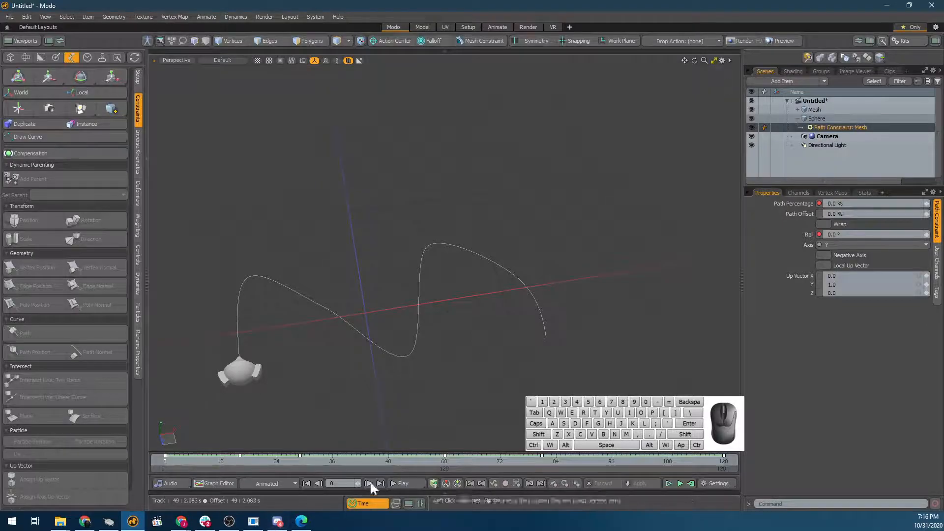
left_click(430, 461)
left_click_drag(430, 460, 444, 460)
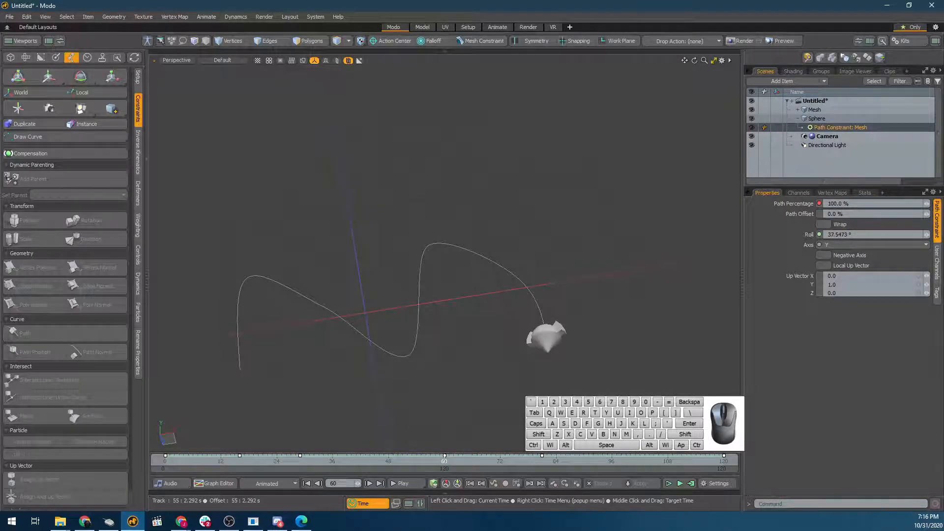
left_click(827, 255)
left_click(829, 255)
left_click(828, 255)
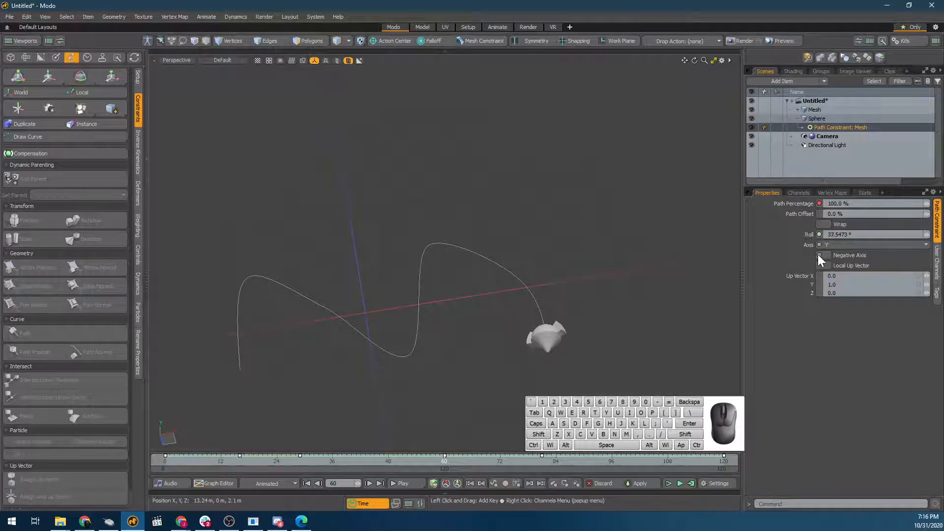
Keyframe the Path Constraint's Negative Axis off on frame 59 and on at frame 60
left_click(441, 464)
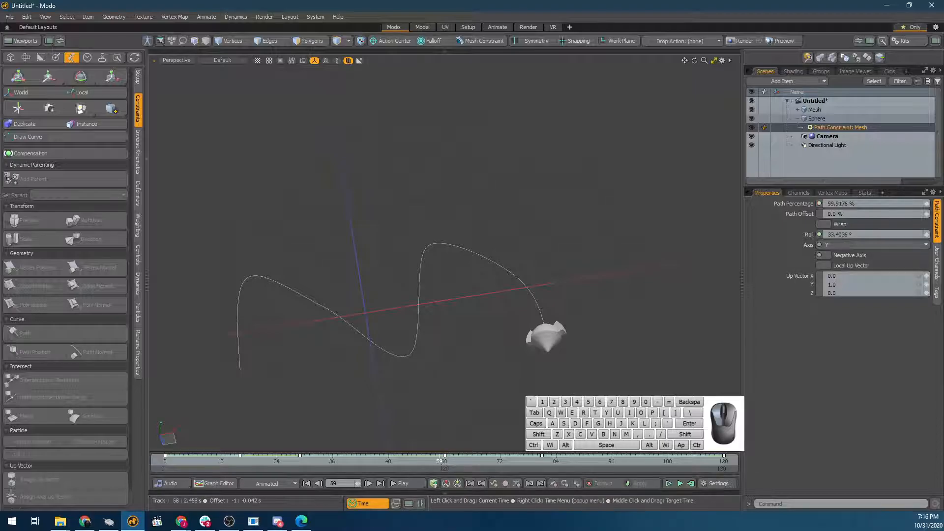
left_click_drag(444, 462, 440, 462)
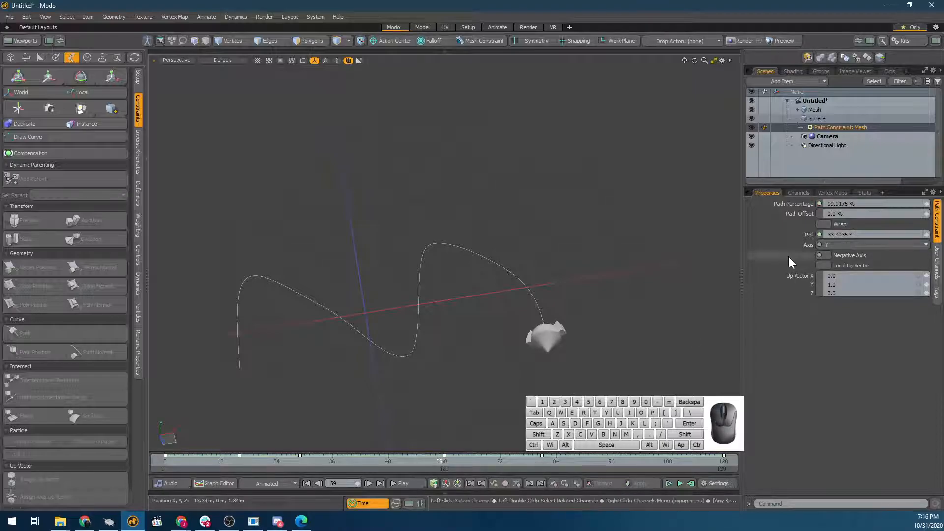
left_click(819, 255)
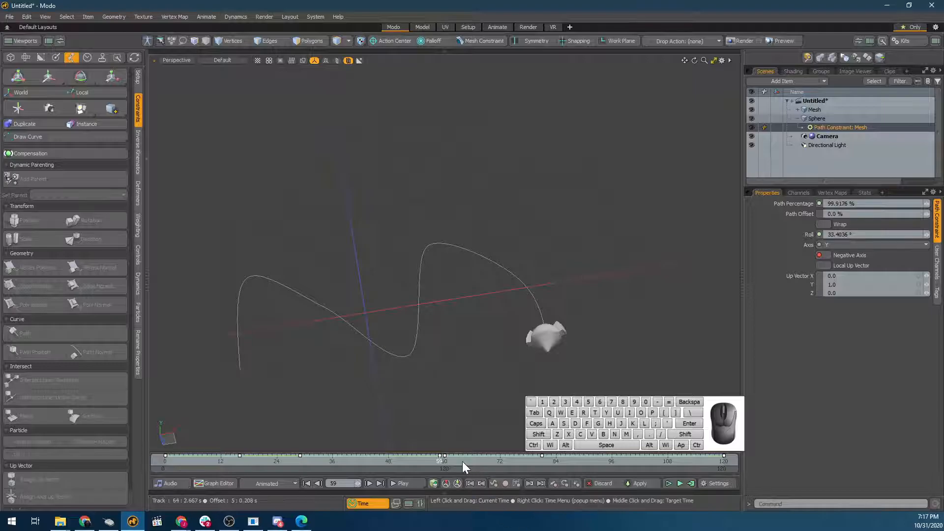
left_click(443, 462)
left_click(826, 257)
left_click(826, 256)
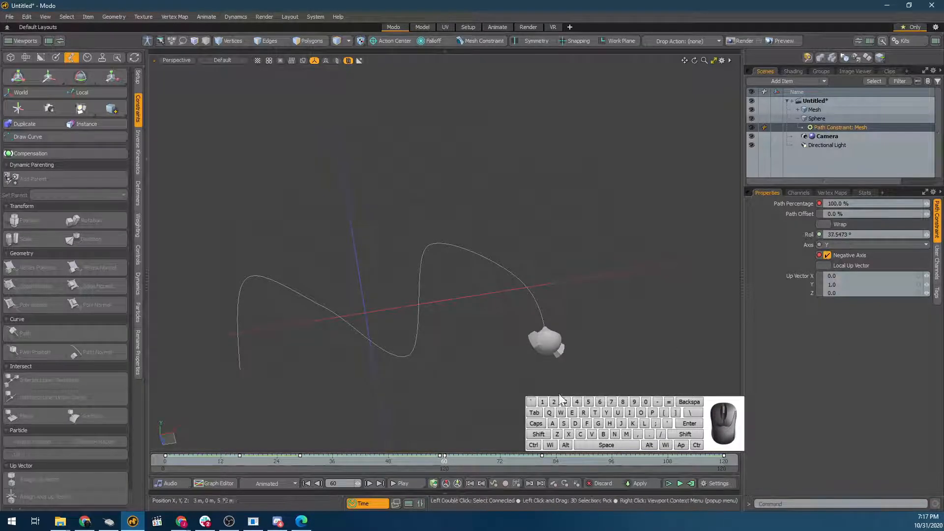
Play the animation from frame 0 to review how the sphere reverses direction on the curve
left_click_drag(440, 458, 165, 459)
left_click(411, 482)
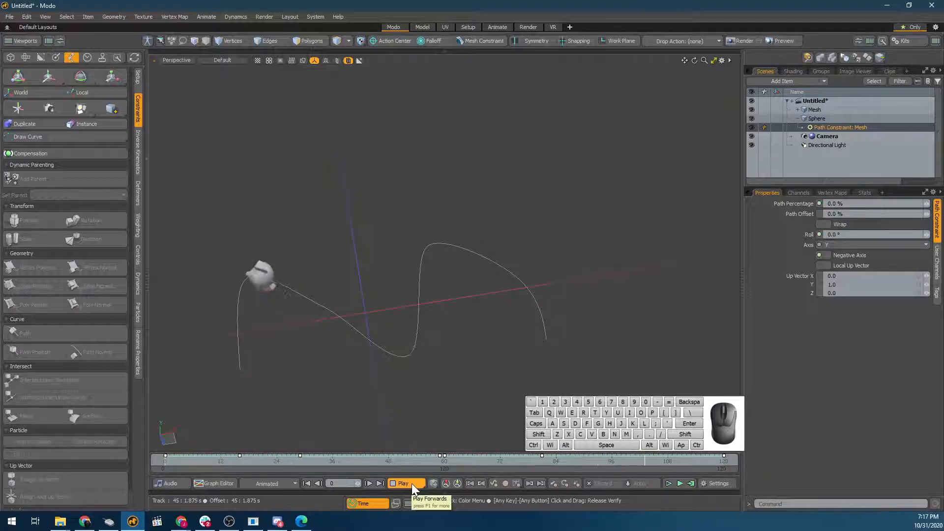
left_click(411, 483)
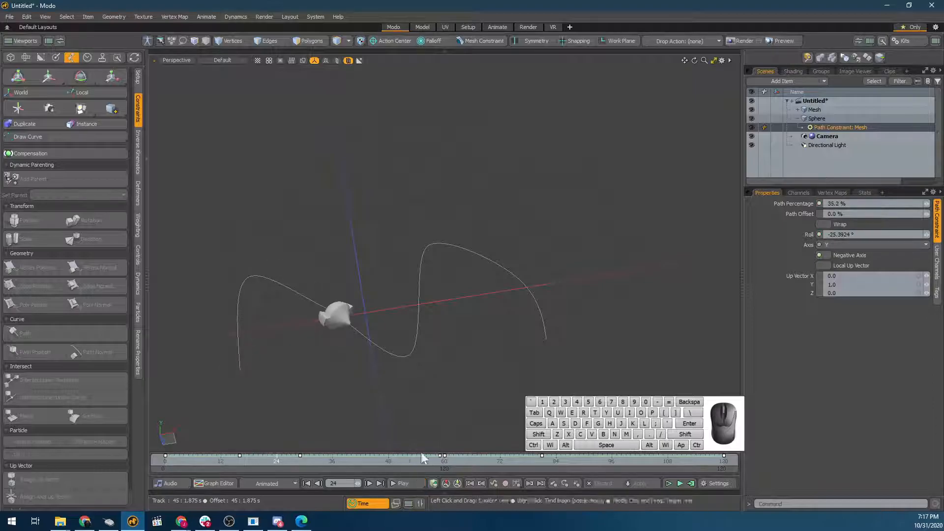
Keyframe the Path Constraint's Roll at about -87.2° on frame 81 and about 79.9° on frame 90
left_click_drag(336, 462, 543, 462)
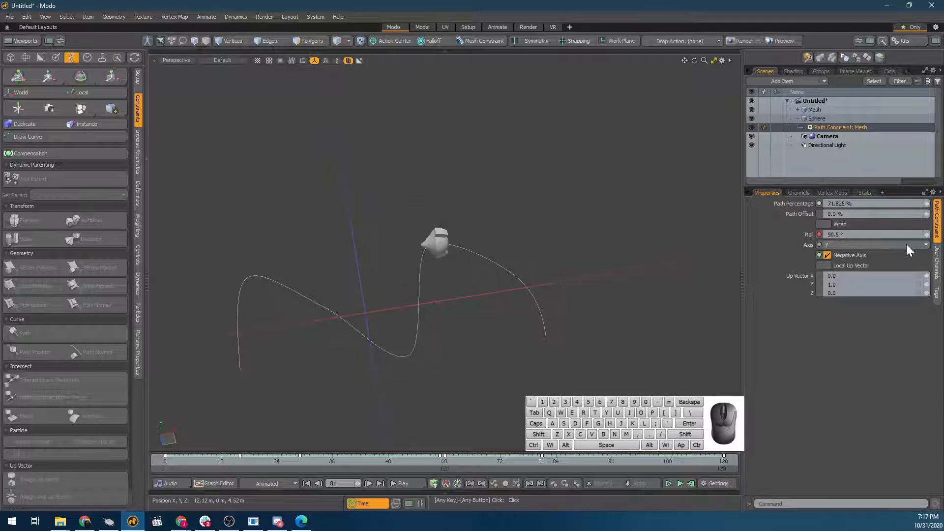
left_click_drag(925, 234, 904, 235)
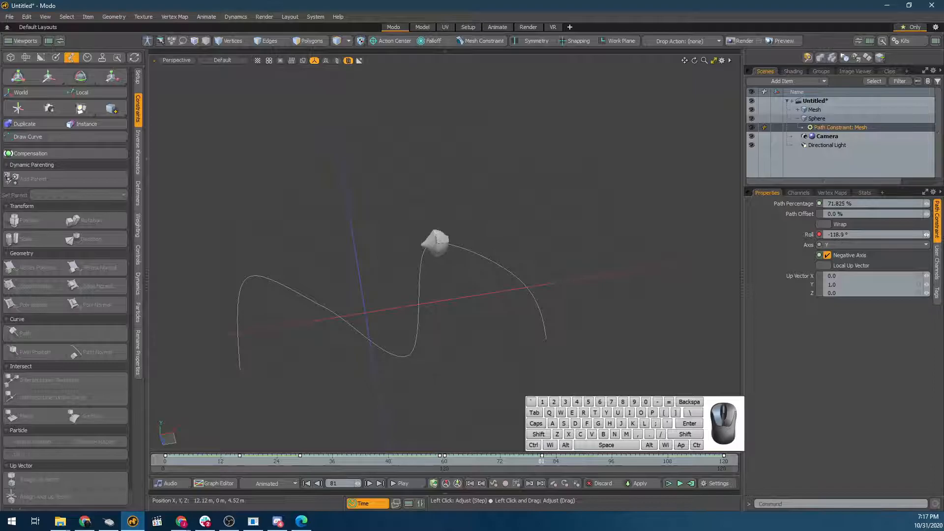
left_click_drag(904, 235, 937, 235)
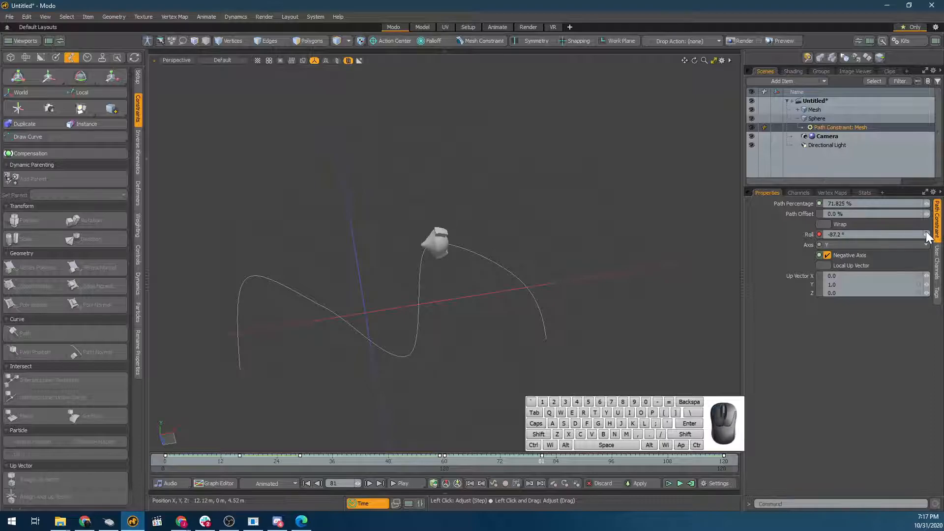
left_click_drag(552, 462, 584, 462)
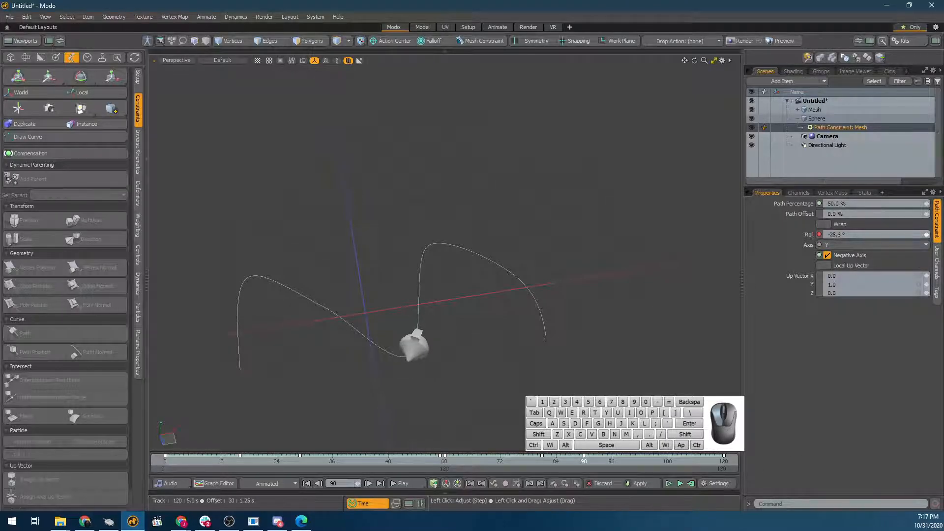
left_click_drag(926, 235, 929, 235)
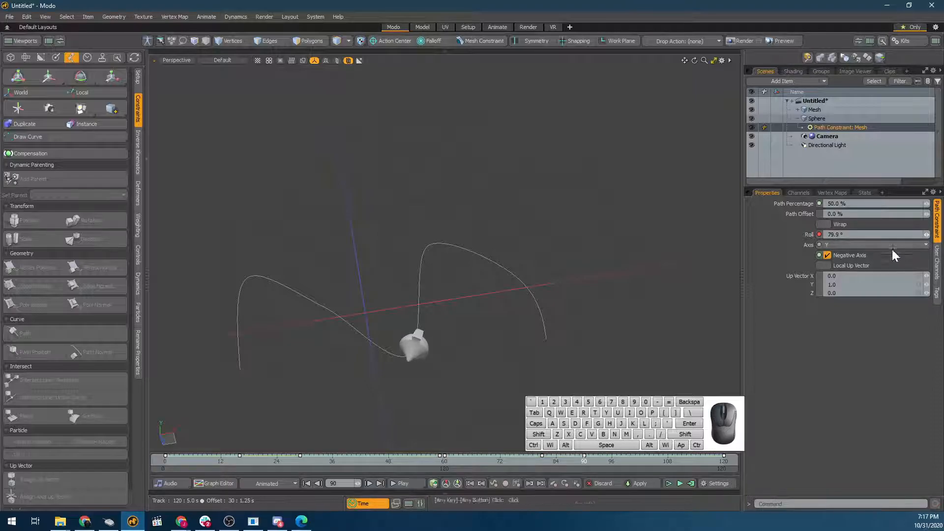
Keyframe the Path Constraint's Roll at -80° on frame 104 and 80° on frame 39
left_click_drag(612, 462, 649, 461)
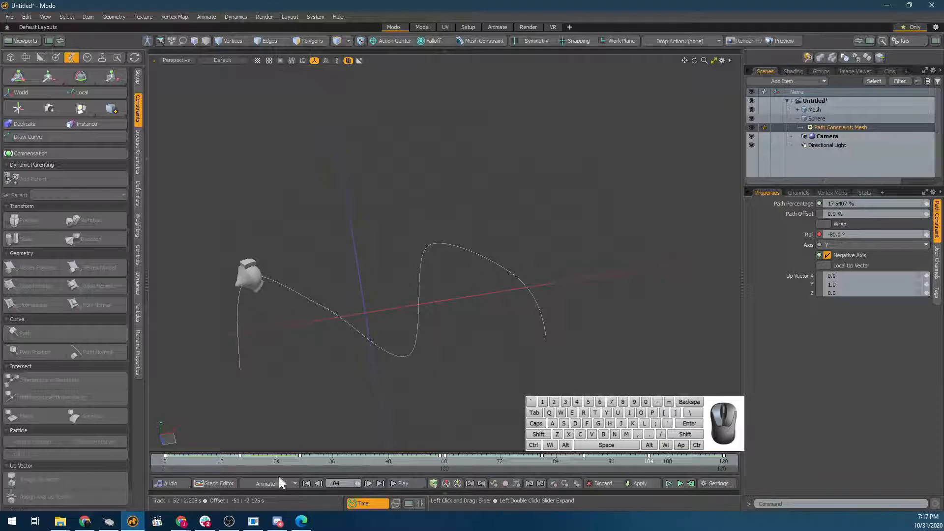
left_click_drag(176, 458, 346, 460)
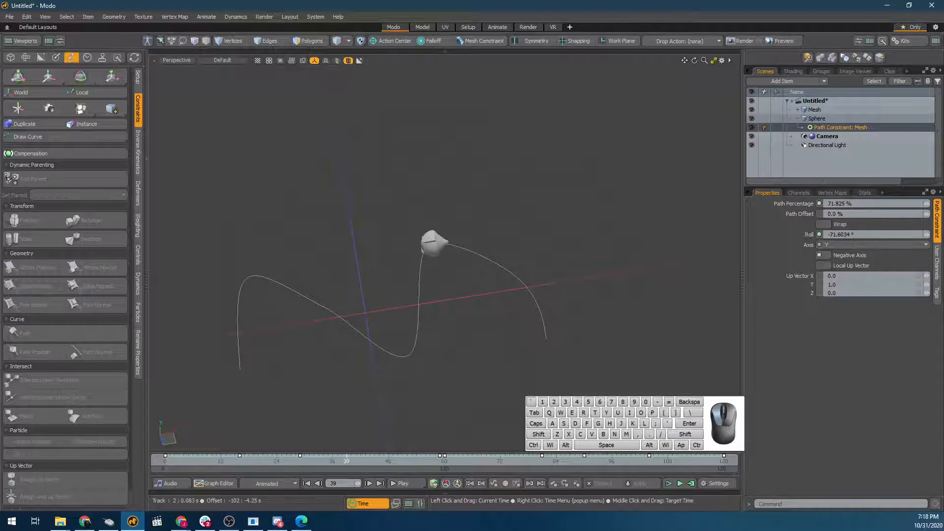
left_click(890, 234)
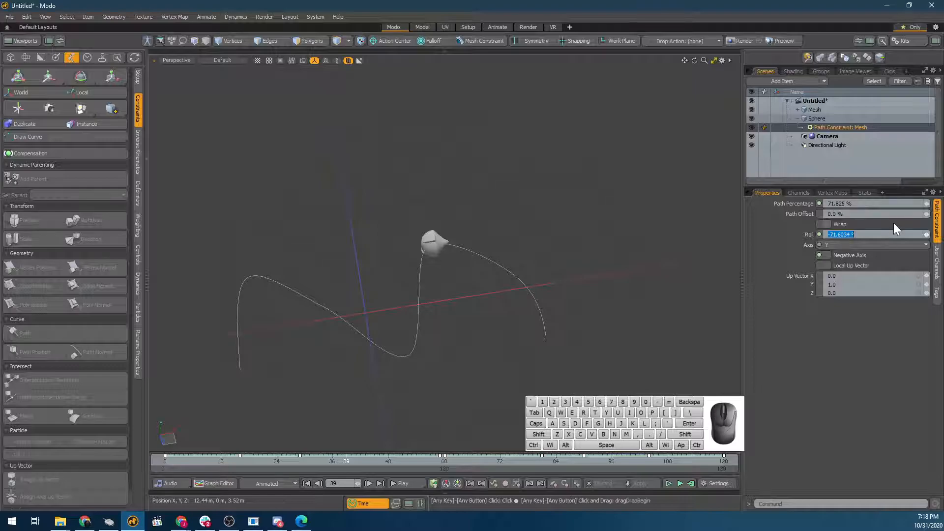
type("80")
key("Return")
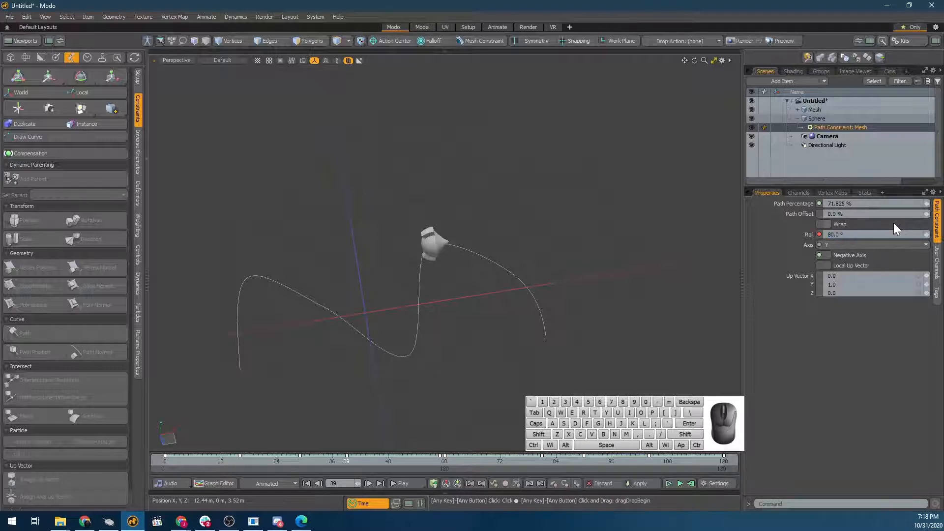
Scrub to frame 111 and inspect the sphere's orientation on the curve from other angles
left_click_drag(346, 459, 681, 461)
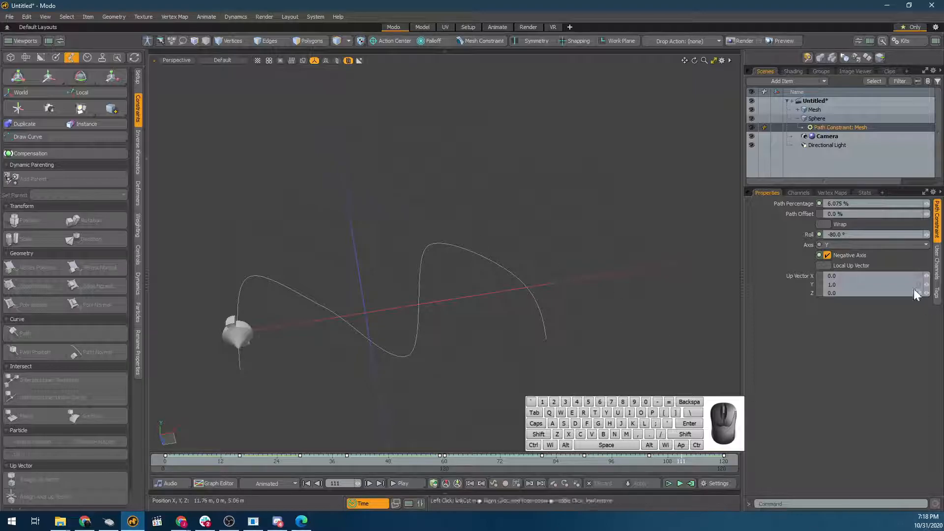
scroll(286, 314, "down", 3)
left_click_drag(320, 332, 390, 270, "alt")
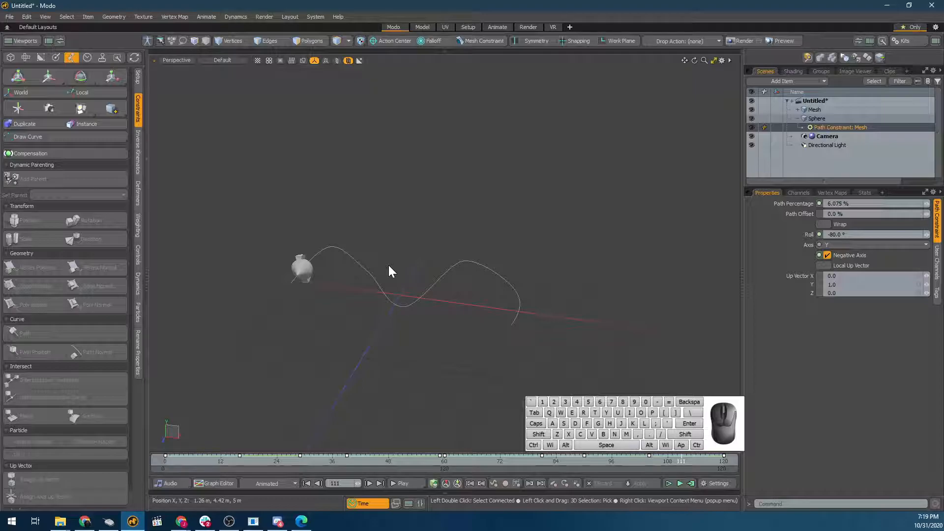
mouse_move(436, 204)
left_mouse_down("alt")
mouse_move(505, 270)
mouse_move(377, 256)
mouse_move(438, 217)
left_mouse_up("alt")
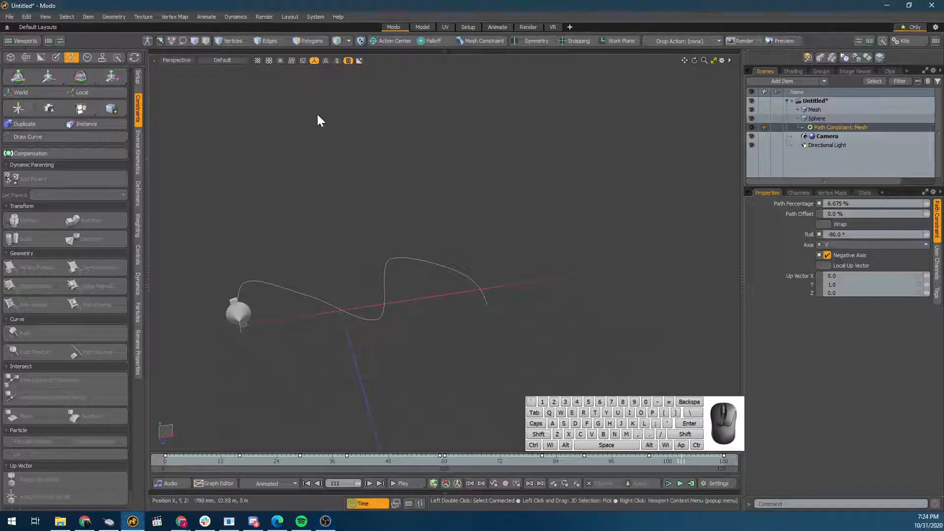
Close the current scene without saving to start an empty one, and show it in a quad viewport layout
key("ctrl+w")
left_click(308, 245)
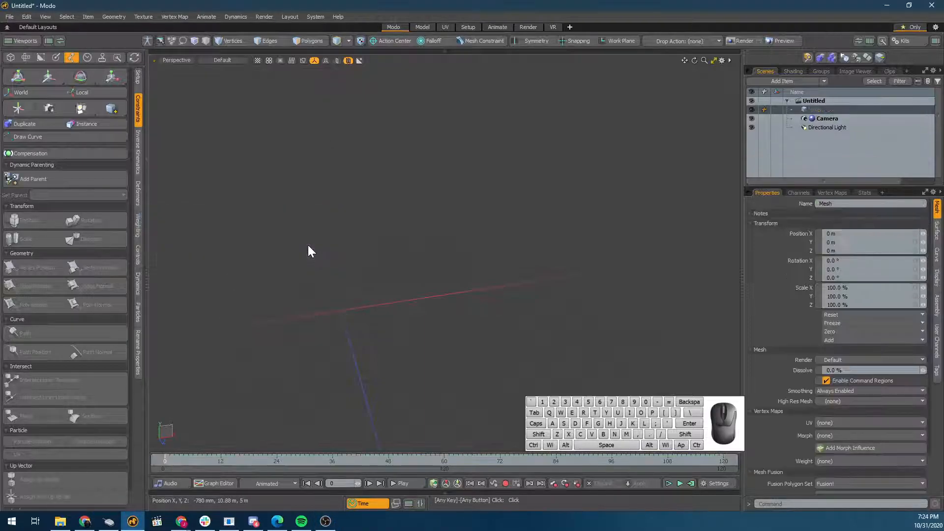
left_click_drag(359, 242, 329, 274, "alt")
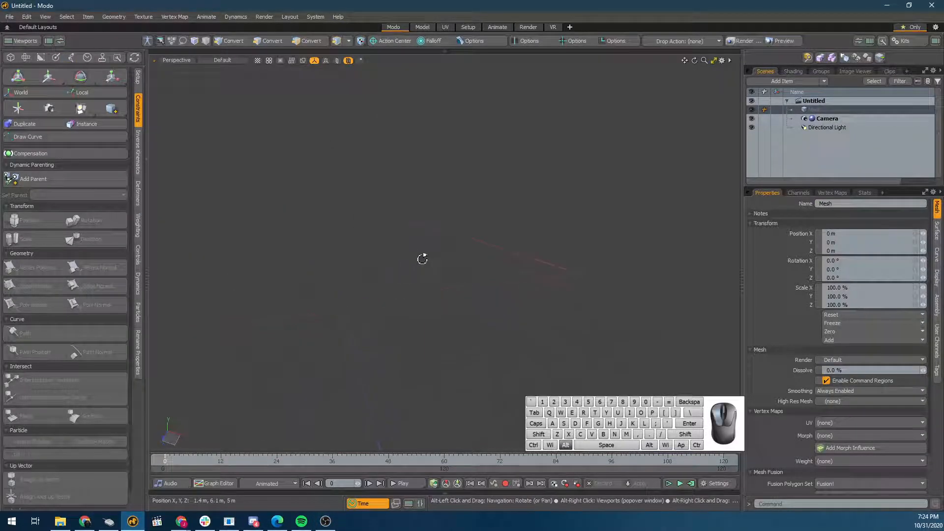
left_click_drag(237, 141, 282, 133, "alt+shift")
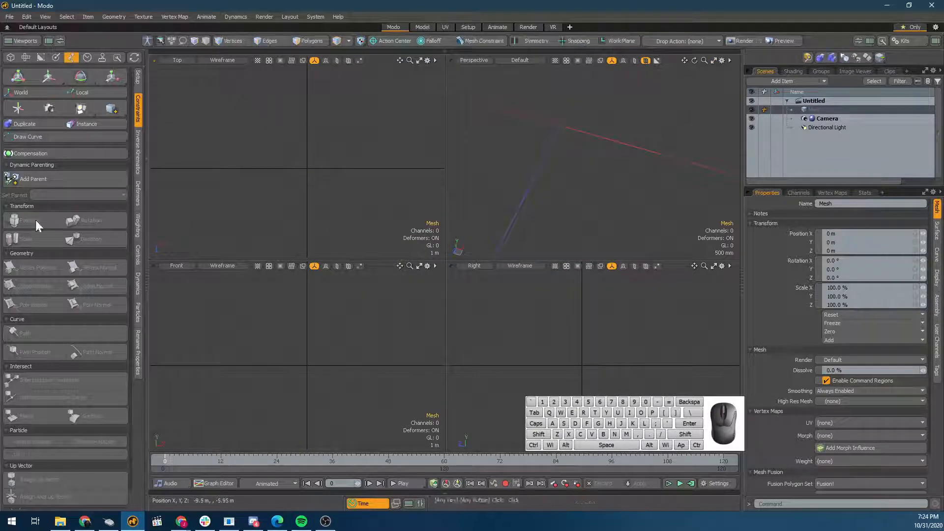
left_click(138, 78)
left_click(23, 153)
left_click(458, 198)
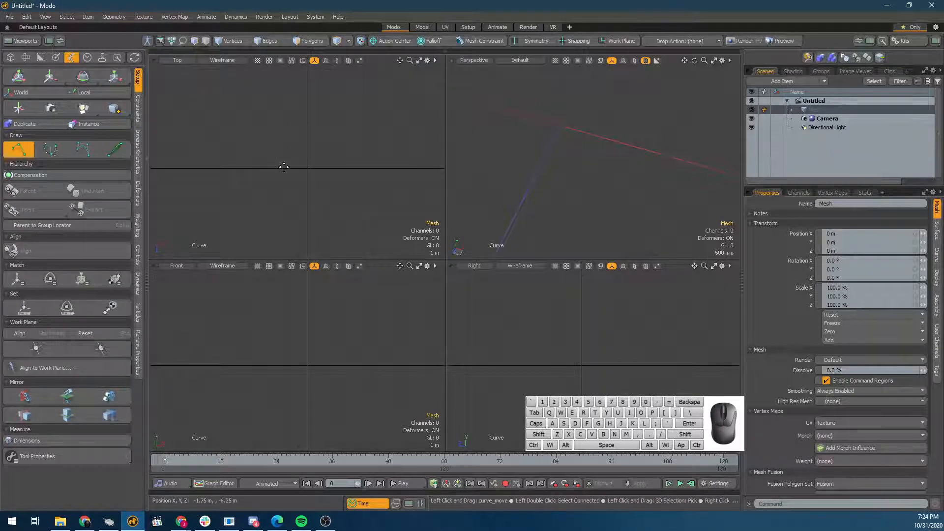
key("space")
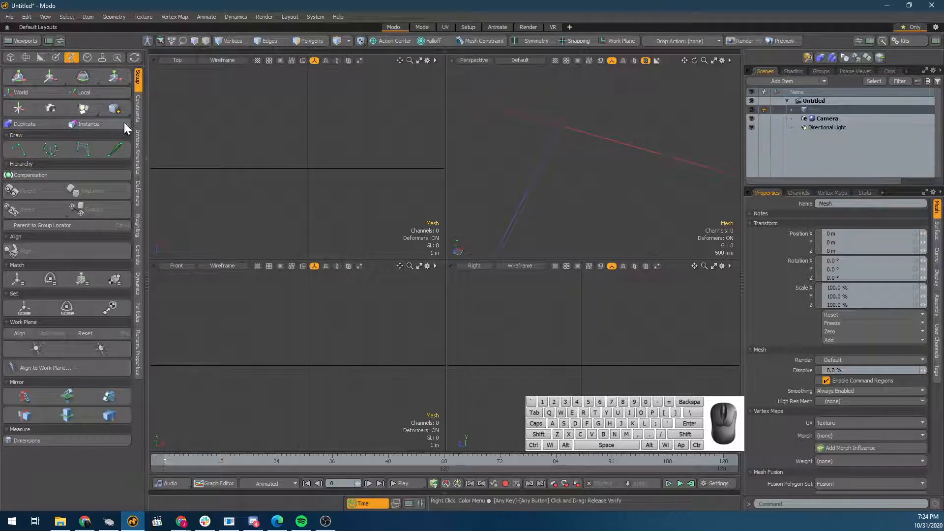
left_click(137, 118)
left_click(139, 79)
Add a sphere mesh at the origin as a new item and close the modeling palette
key("F2")
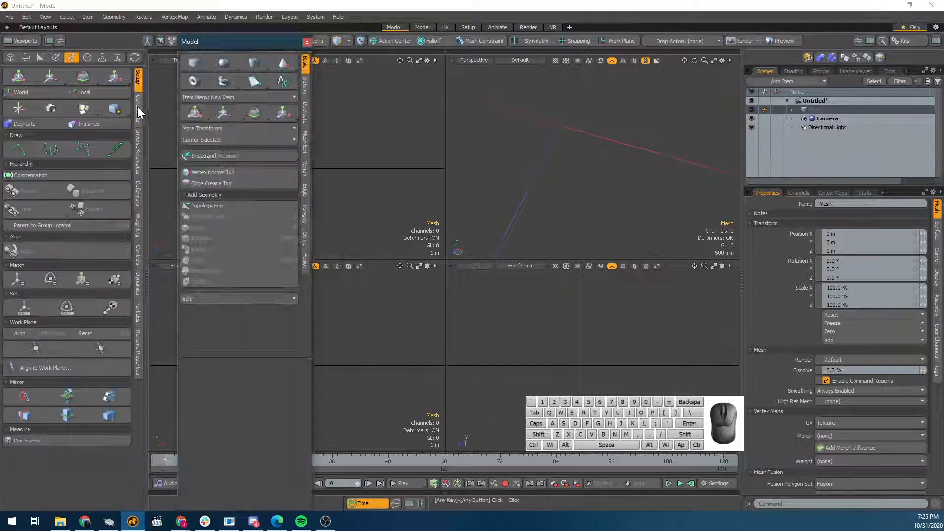
left_click(225, 64)
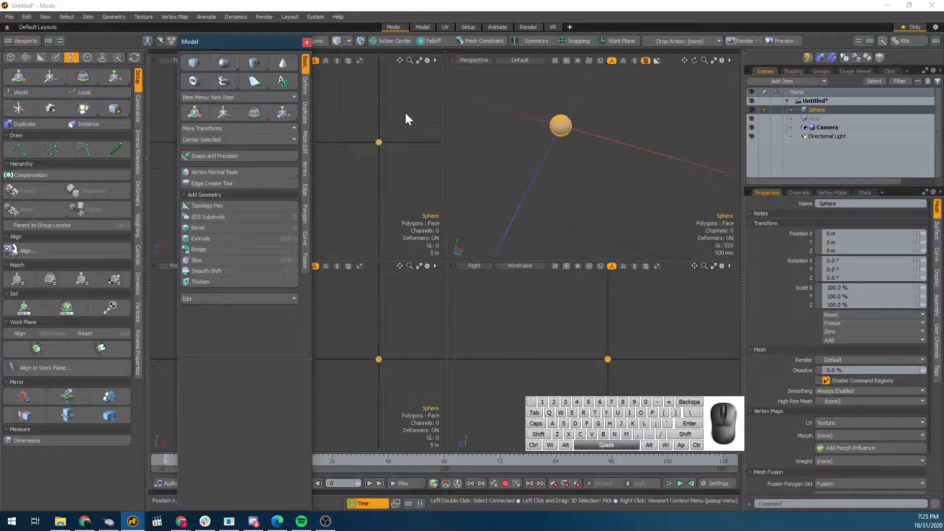
key("space")
left_click(306, 42)
Select the horizontal edge loop around the sphere's equator in edge mode
scroll(373, 106, "up", 5)
left_click_drag(392, 197, 283, 71, "alt+shift")
scroll(316, 220, "up", 4)
left_click_drag(315, 220, 318, 136, "alt")
key("2")
scroll(236, 225, "up", 3)
left_click_drag(233, 226, 240, 183, "alt")
scroll(552, 112, "up", 5)
left_click_drag(552, 112, 588, 138, "alt")
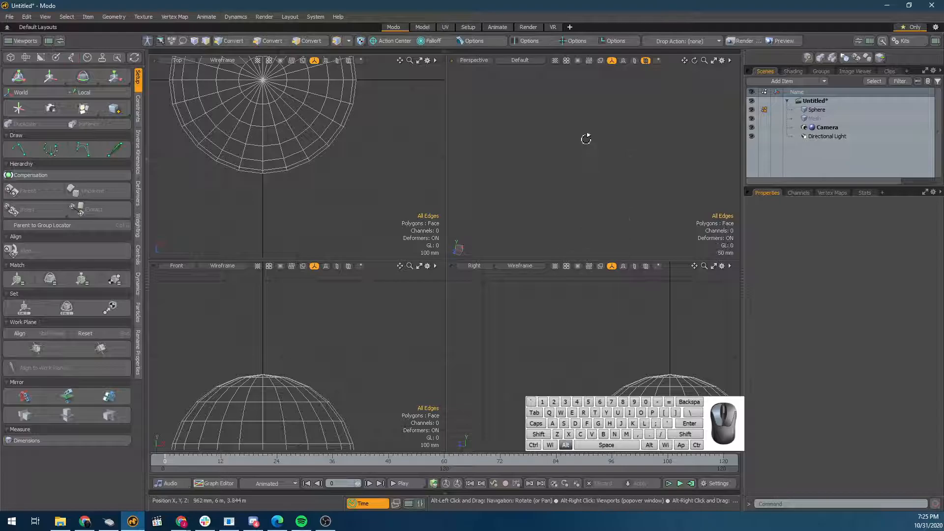
key("shift+a")
double_click(567, 188)
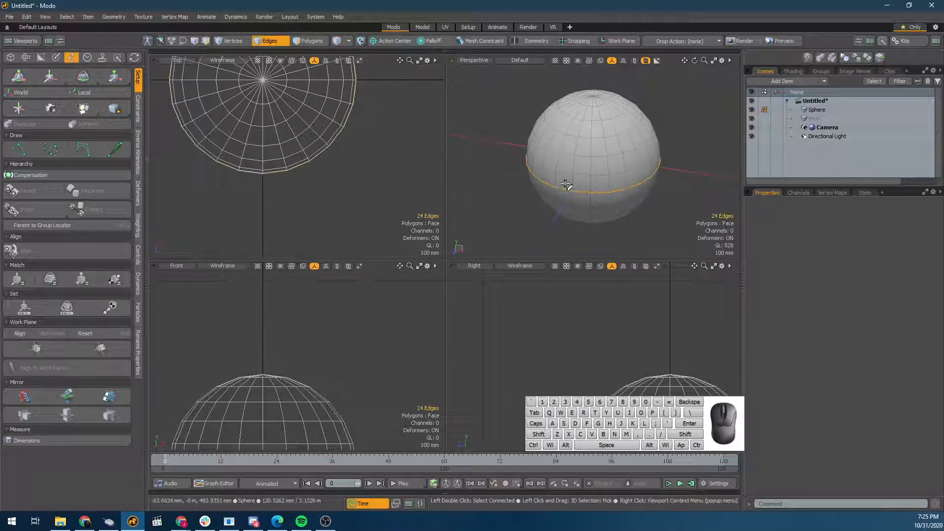
left_click_drag(580, 203, 582, 200, "alt")
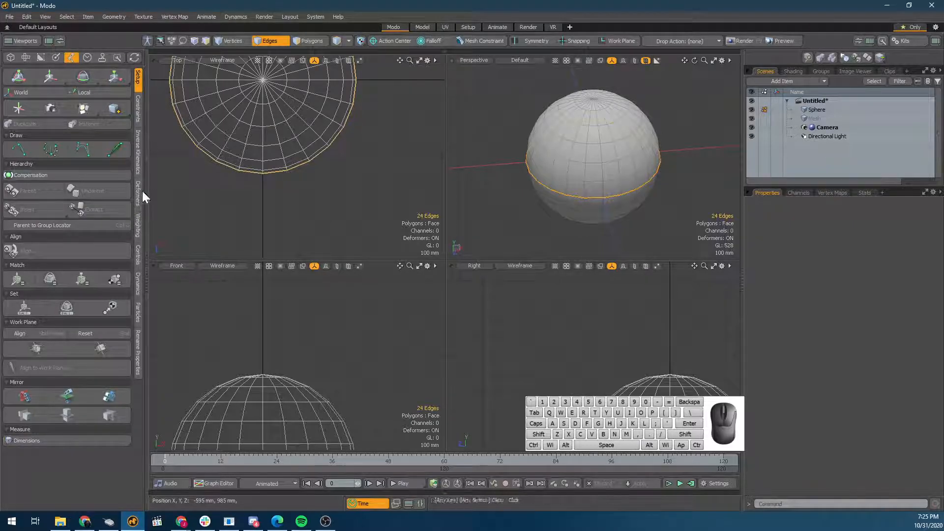
Convert the selected equator edge loop into a curve with Edges to Curves, using the Spline Curve type
left_click(10, 59)
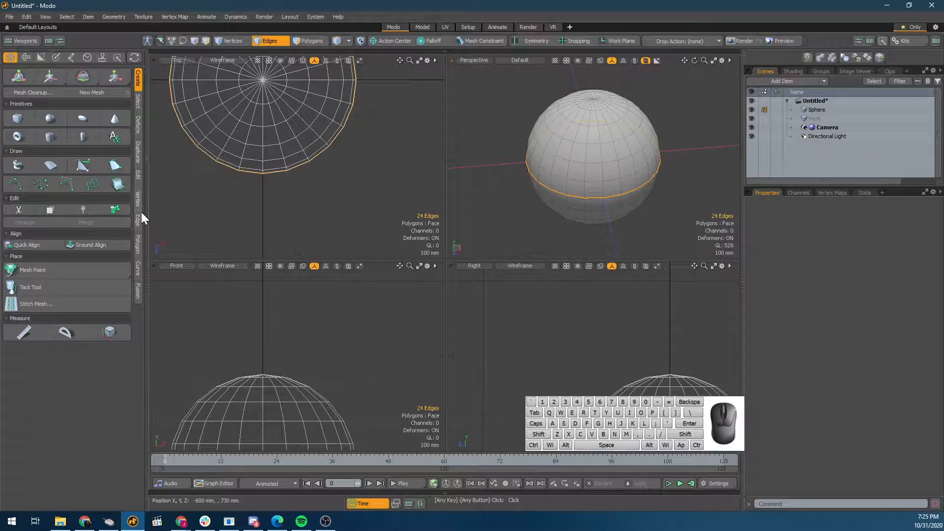
left_click(137, 270)
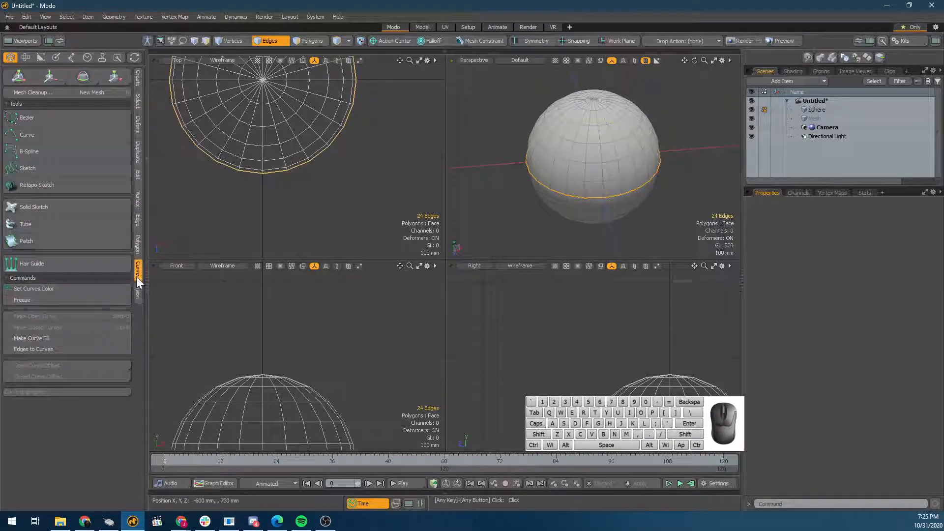
left_click(29, 352)
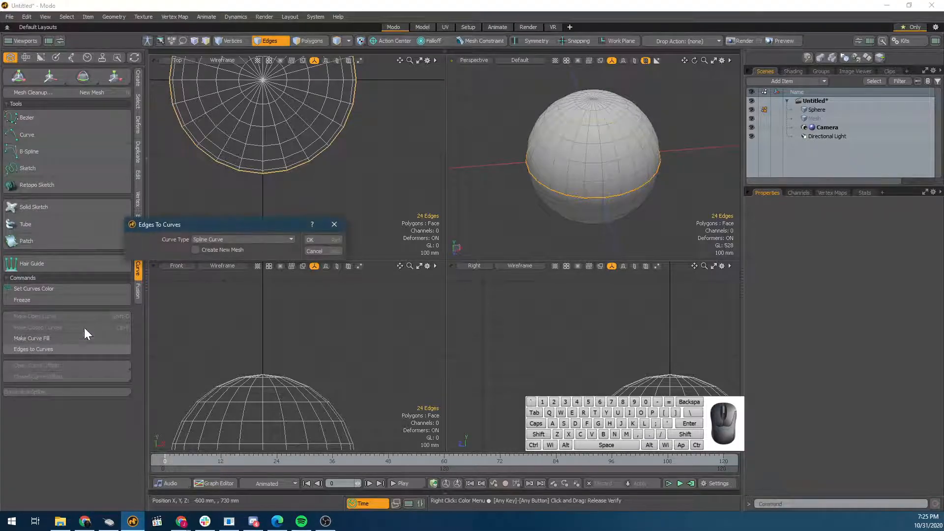
left_click(268, 238)
left_click(216, 236)
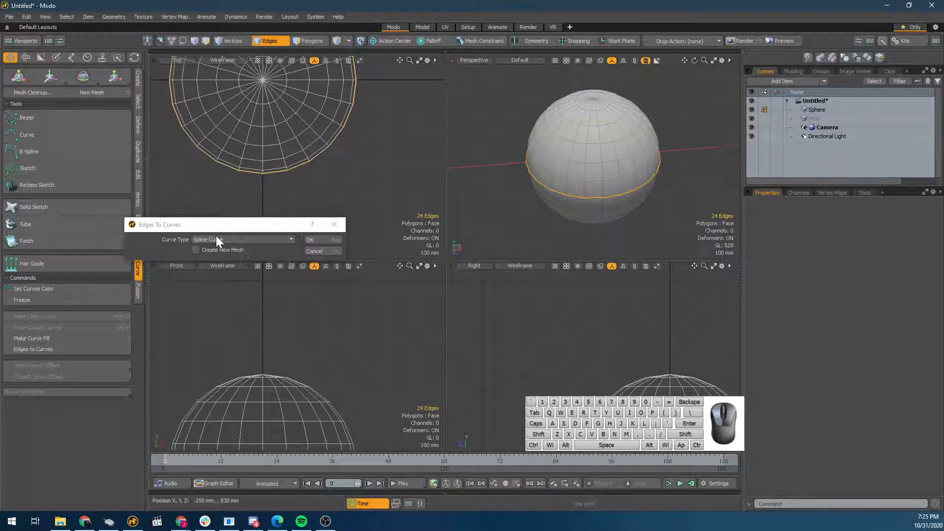
left_click(311, 240)
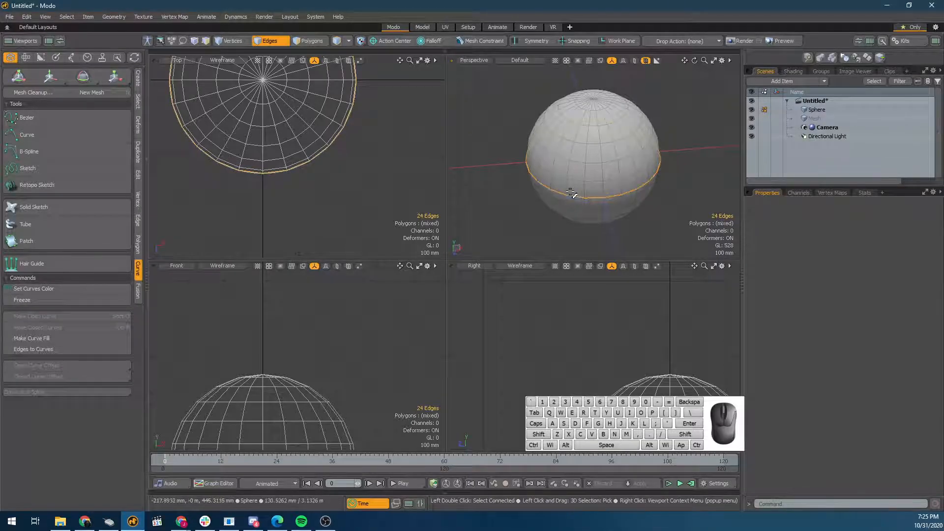
Delete all the sphere's polygons from its mesh item, keeping only the circular equator curve
left_click(818, 109)
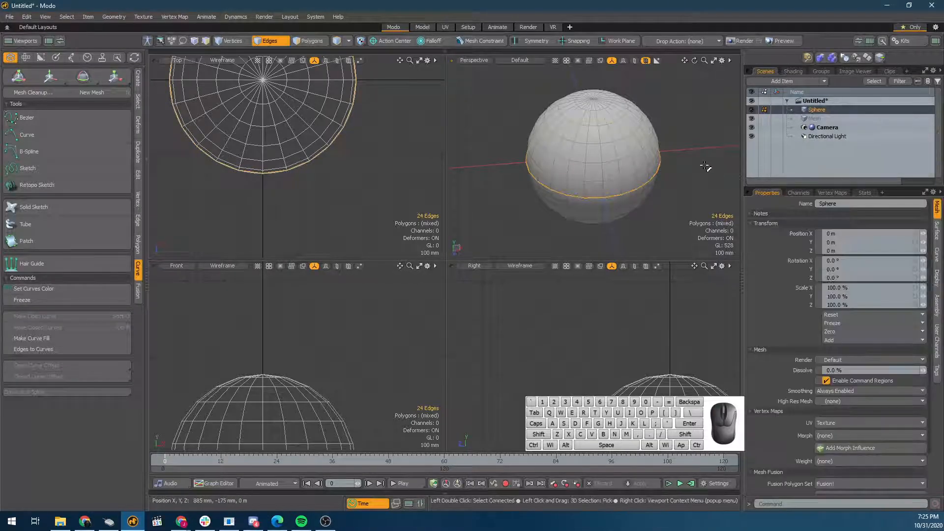
key("3")
double_click(613, 151)
key("Delete")
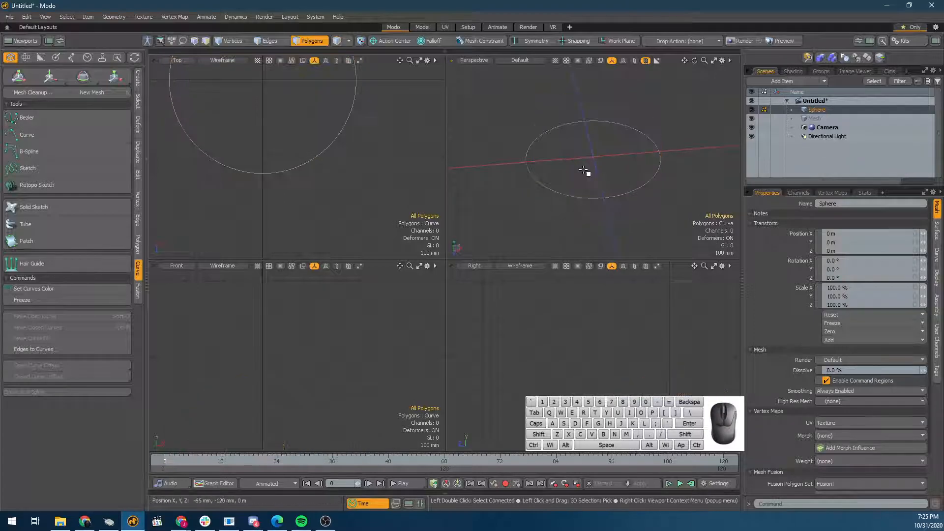
Rename the circle's mesh item Curve and deselect everything in item mode
double_click(816, 109)
type("Curve")
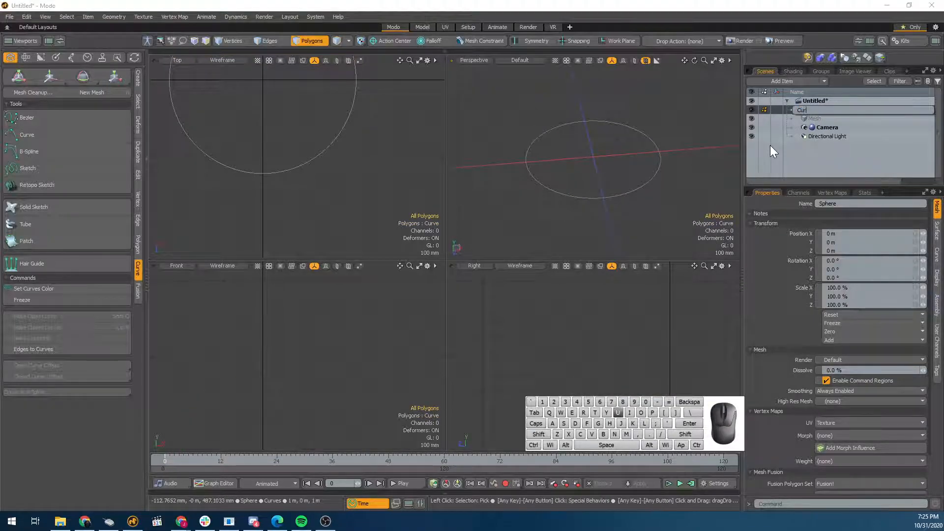
key("Return")
key("1")
scroll(626, 135, "up", 3)
left_click_drag(626, 136, 651, 172, "alt")
key("5")
left_click(682, 157)
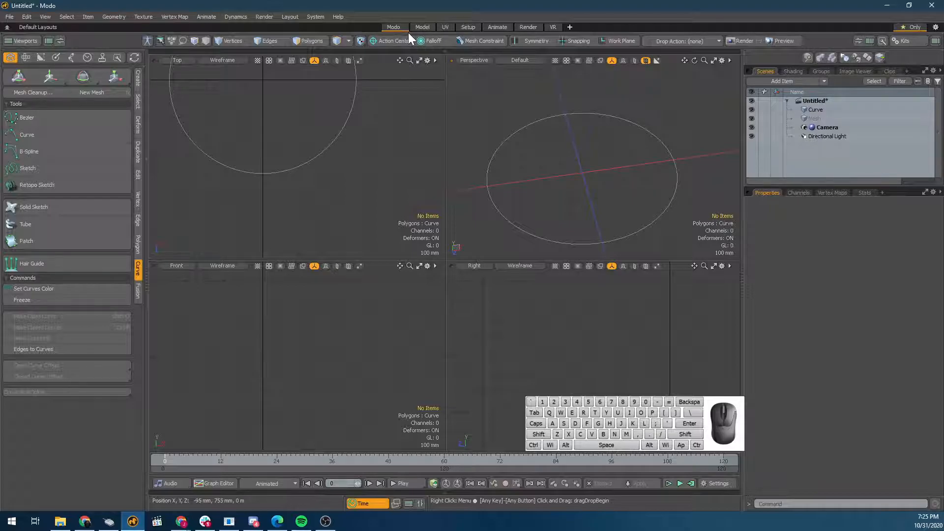
Add a sphere as a new mesh item at the origin and scale it uniformly to 7%
left_click(70, 58)
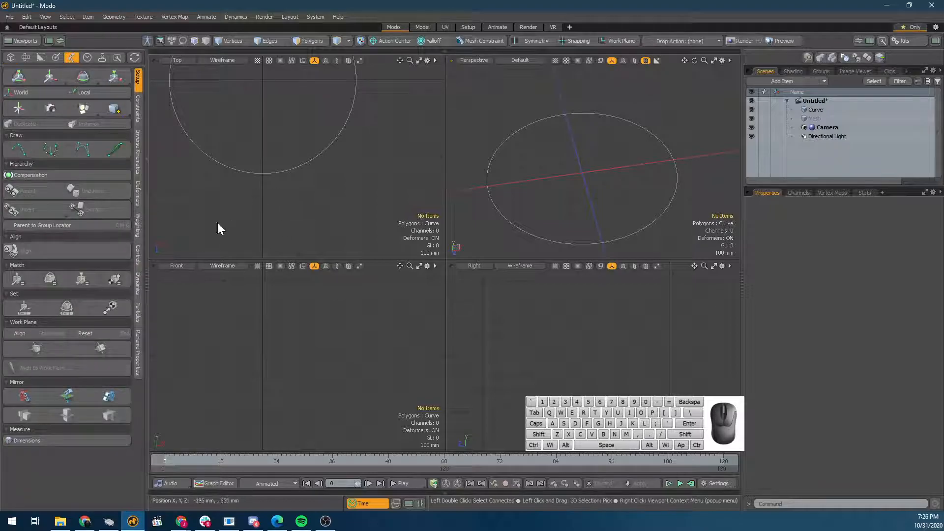
left_click_drag(553, 110, 556, 152, "alt")
key("F2")
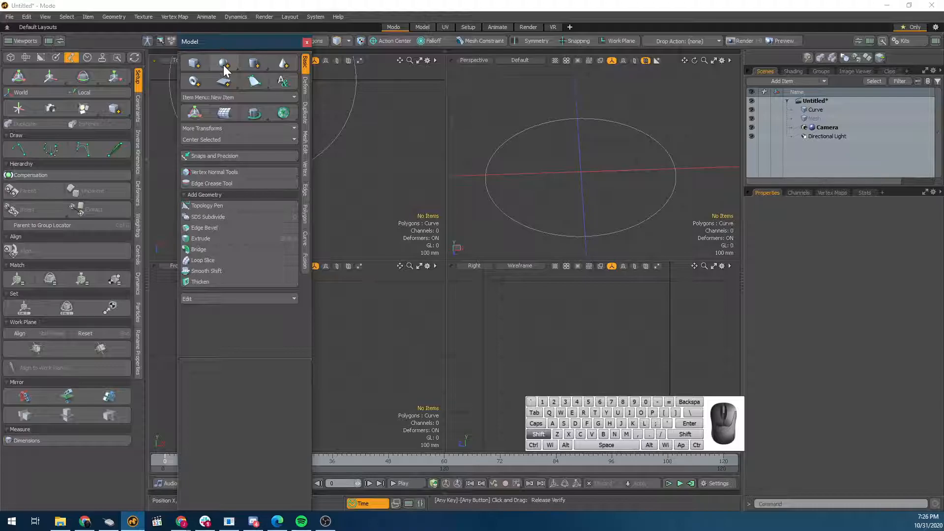
left_click(223, 64)
left_click_drag(579, 172, 533, 172)
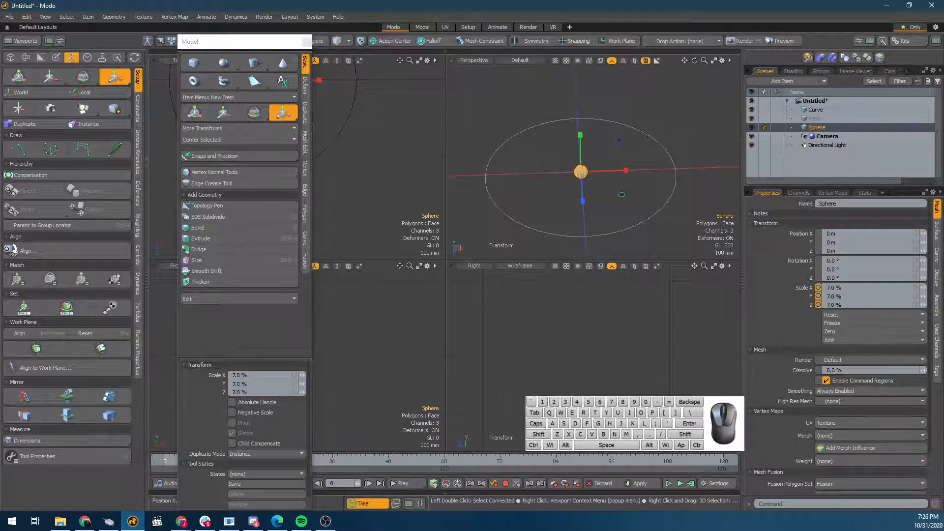
key("space")
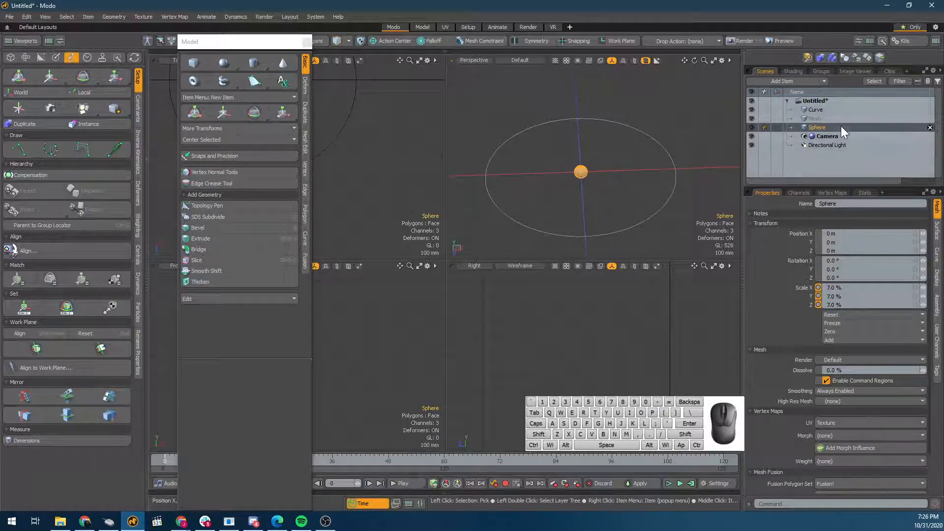
Apply a Path constraint that attaches the small sphere to the circular curve
left_click(829, 119)
left_click(813, 128)
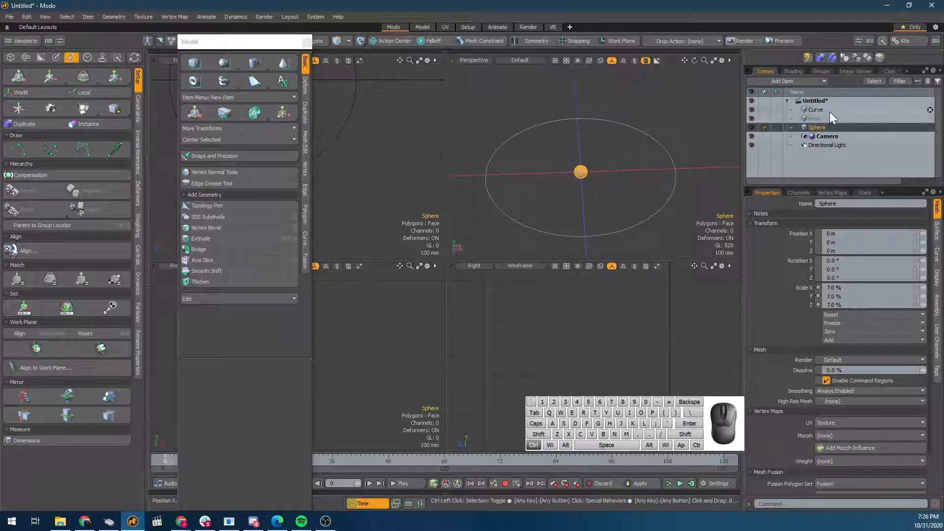
left_click(816, 109, "shift")
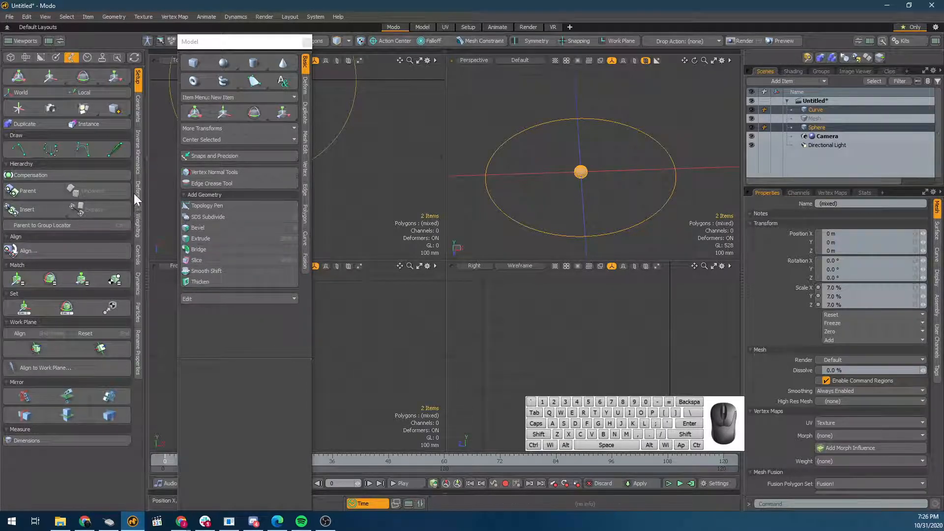
left_click(138, 109)
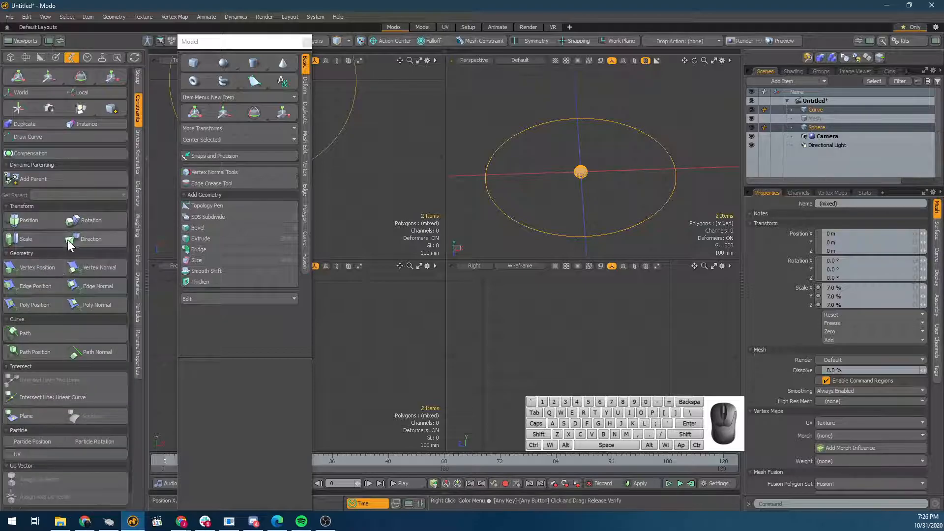
left_click(42, 334)
left_click_drag(567, 199, 499, 193, "alt")
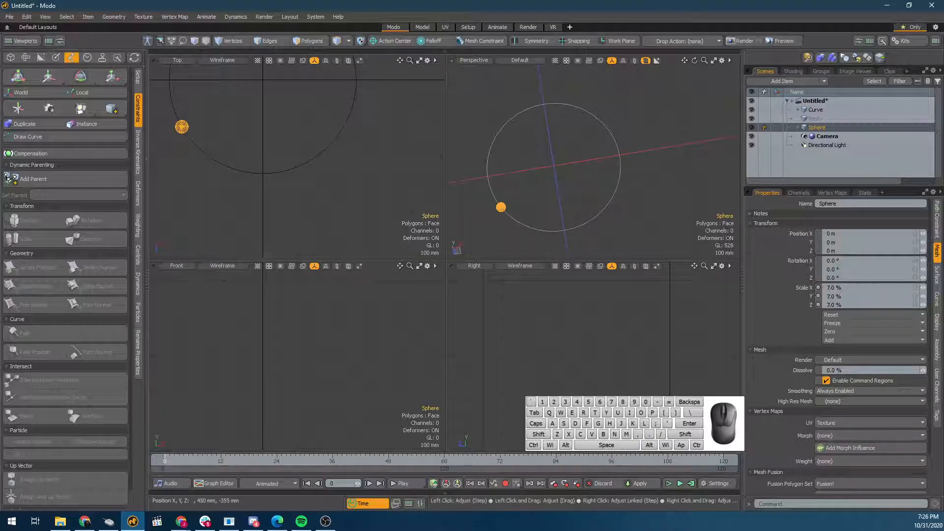
Vary the path constraint's Path Percentage to test the sphere's movement along the curve
left_click(797, 128)
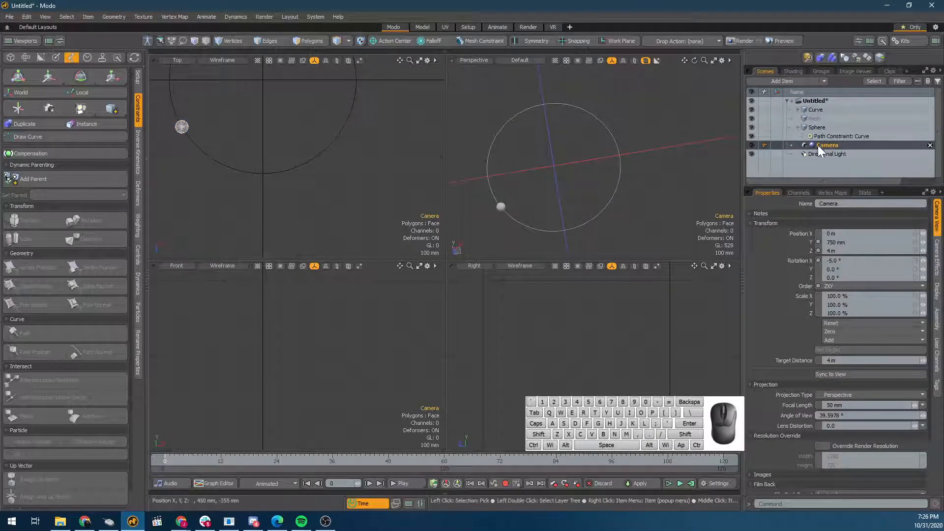
left_click(822, 137)
left_click(874, 204)
left_click(924, 205)
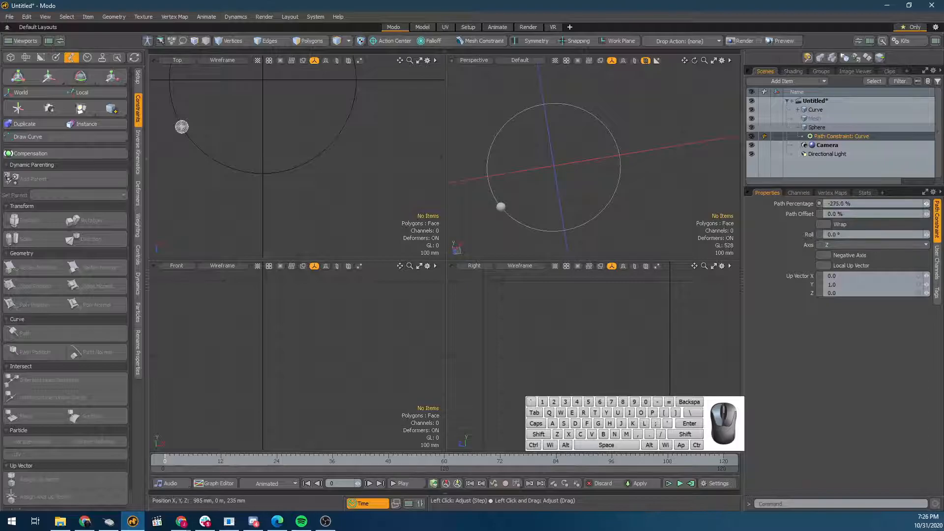
left_click(590, 224)
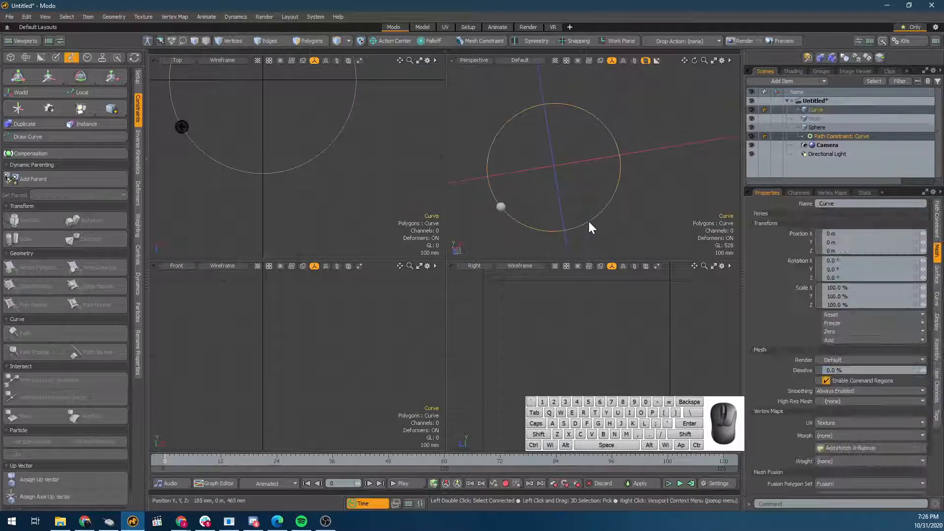
key("e")
left_click_drag(595, 182, 571, 196)
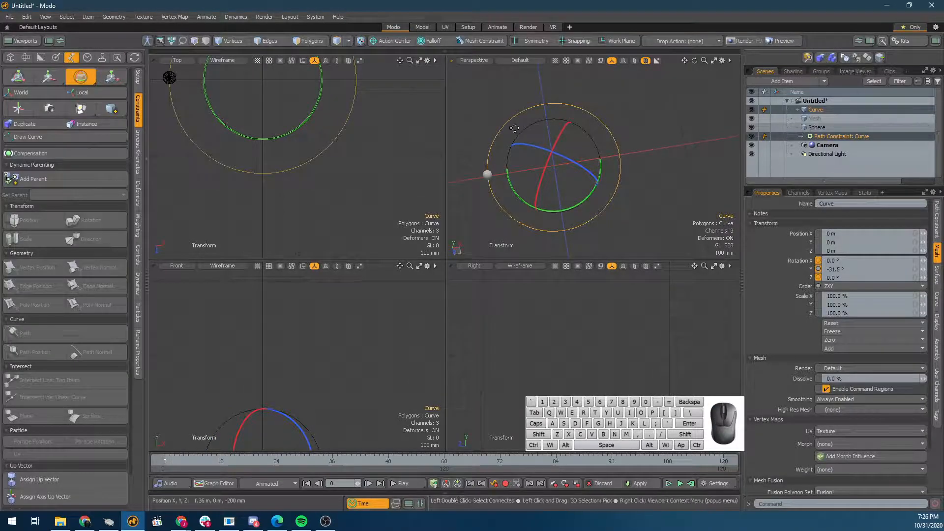
key("ctrl+z")
Rotate only the Curve item to -30° about Y, aligning the sphere with the X axis
left_click(827, 109)
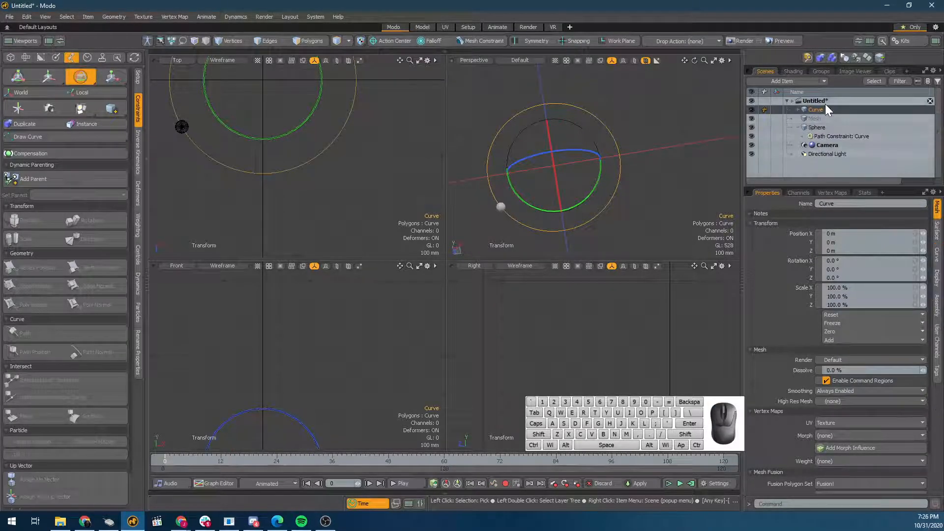
key("e")
left_click_drag(579, 204, 547, 207)
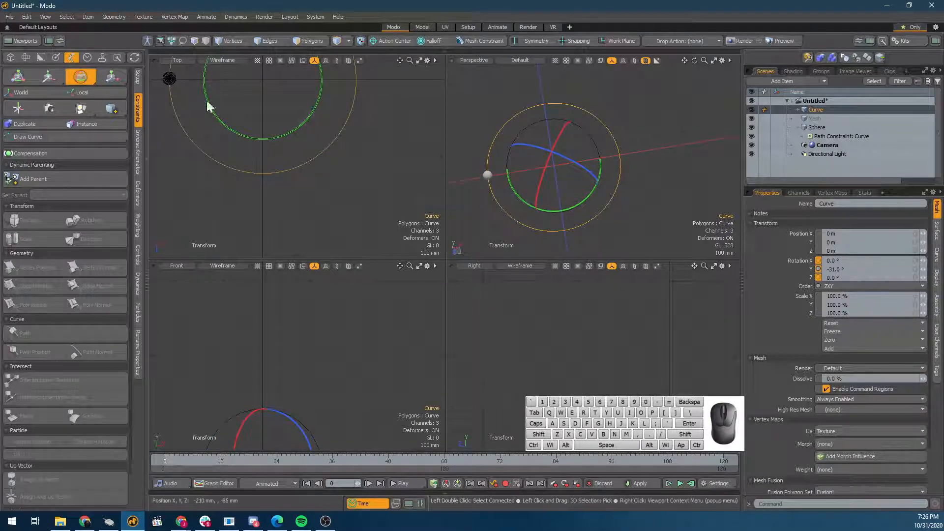
scroll(206, 109, "up", 5)
left_click_drag(275, 112, 365, 207, "alt+shift")
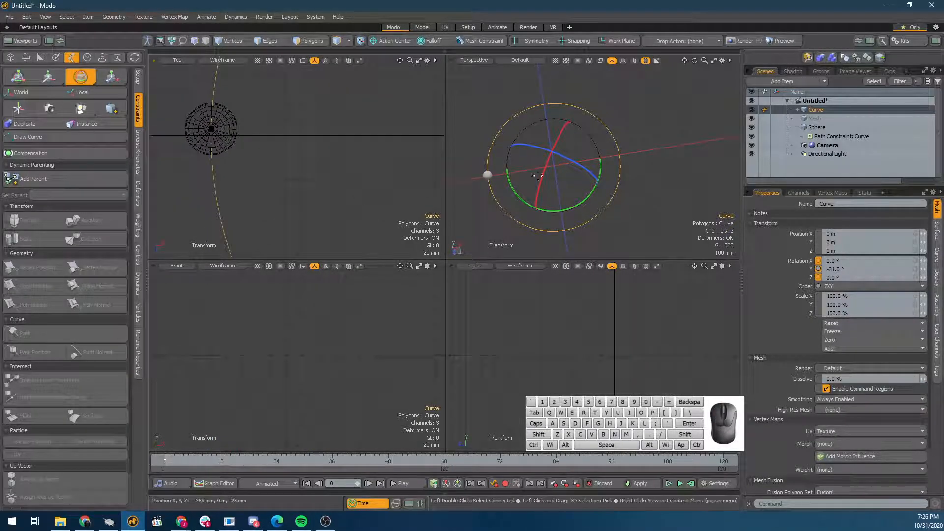
left_click_drag(564, 211, 563, 211)
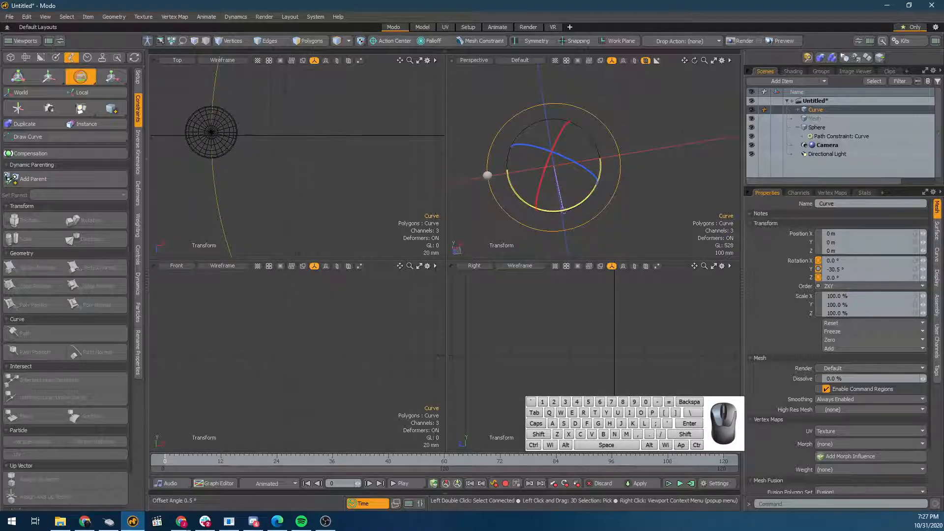
left_click_drag(923, 270, 925, 269)
key("space")
Key the Path Percentage of the sphere's path constraint at 0% on frame 0
scroll(487, 136, "down", 2)
left_click_drag(599, 196, 593, 208, "alt")
scroll(496, 157, "up", 5)
left_click_drag(496, 157, 530, 152, "alt+shift")
scroll(531, 169, "down", 5)
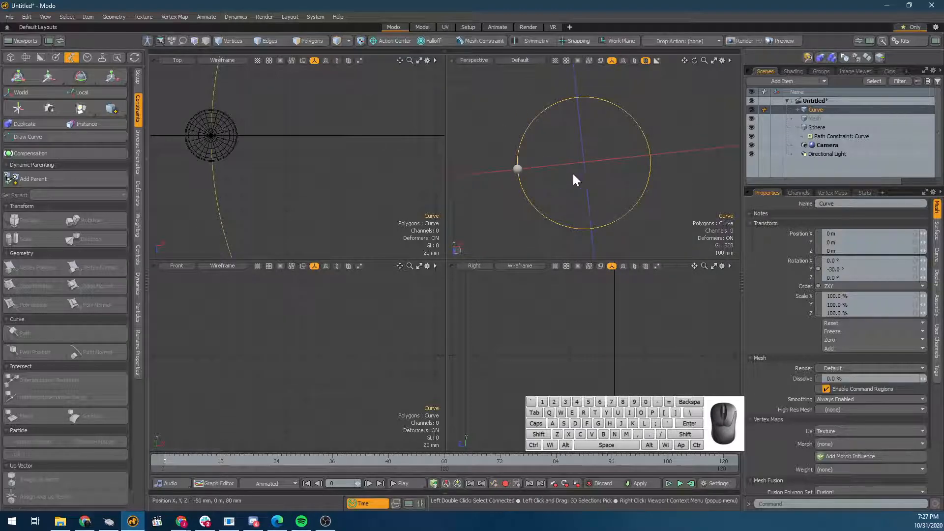
left_click(517, 168)
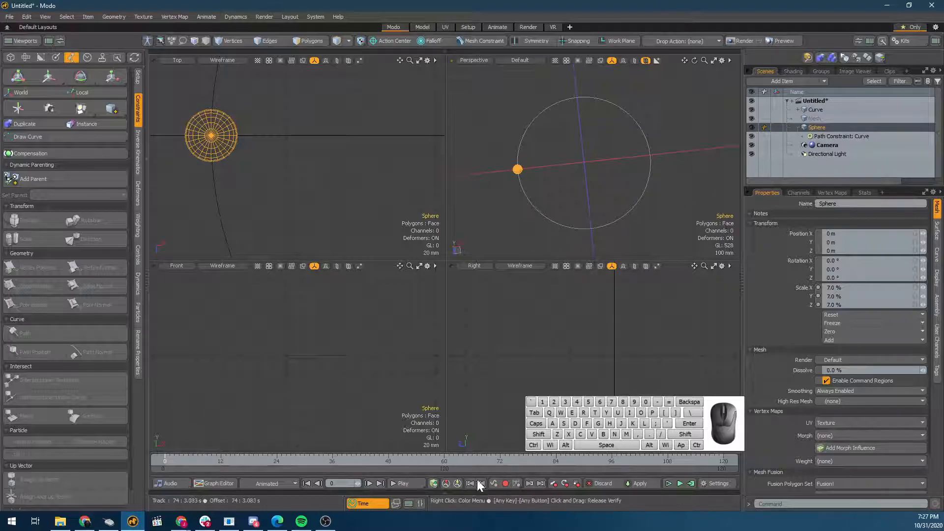
left_click(476, 459)
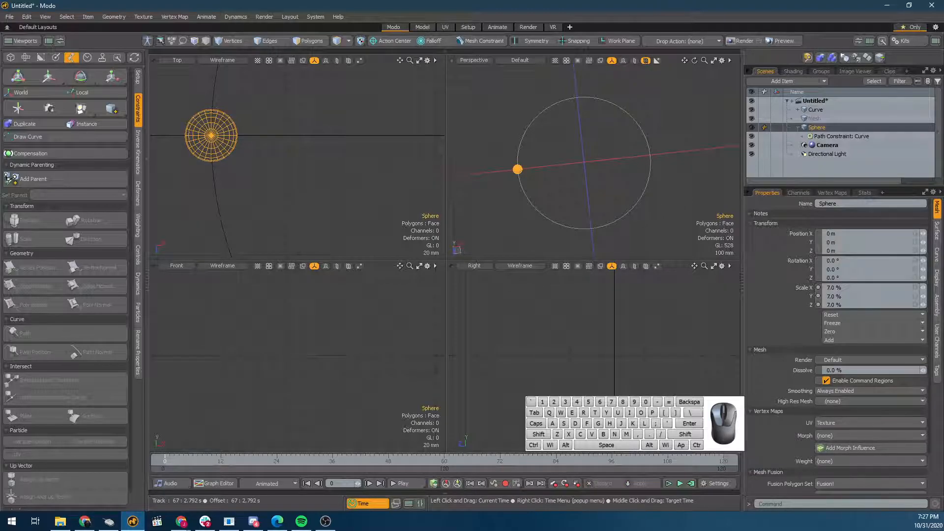
left_click(829, 135)
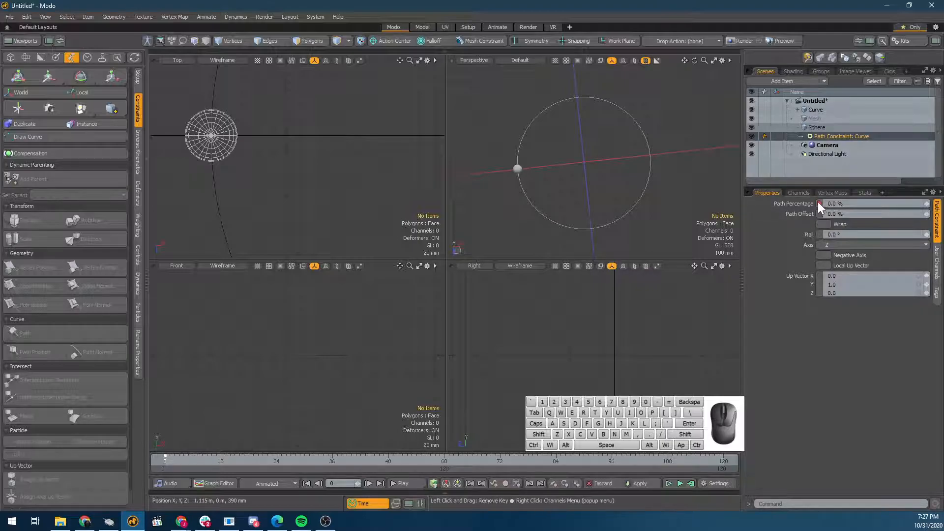
Key the path constraint's Path Percentage at 100% on frame 120
left_click_drag(562, 464, 836, 427)
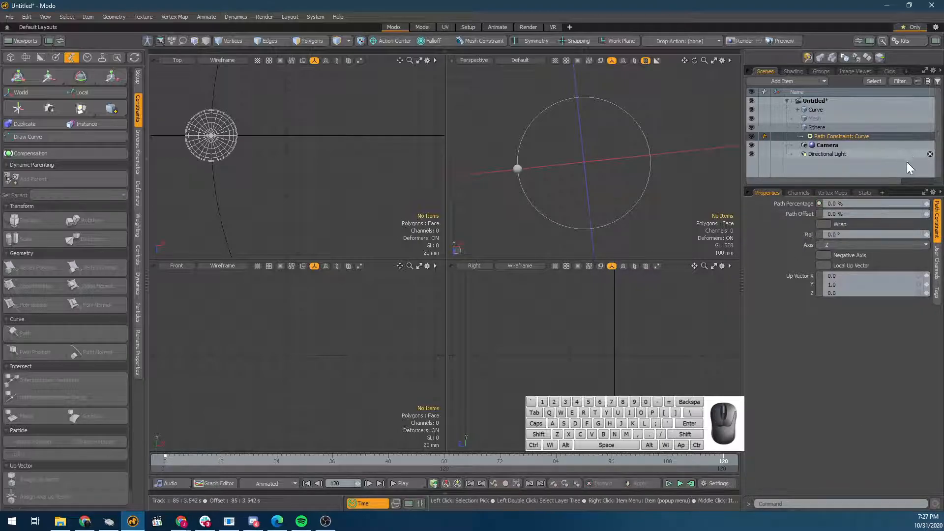
left_click(835, 203)
type("100")
key("Return")
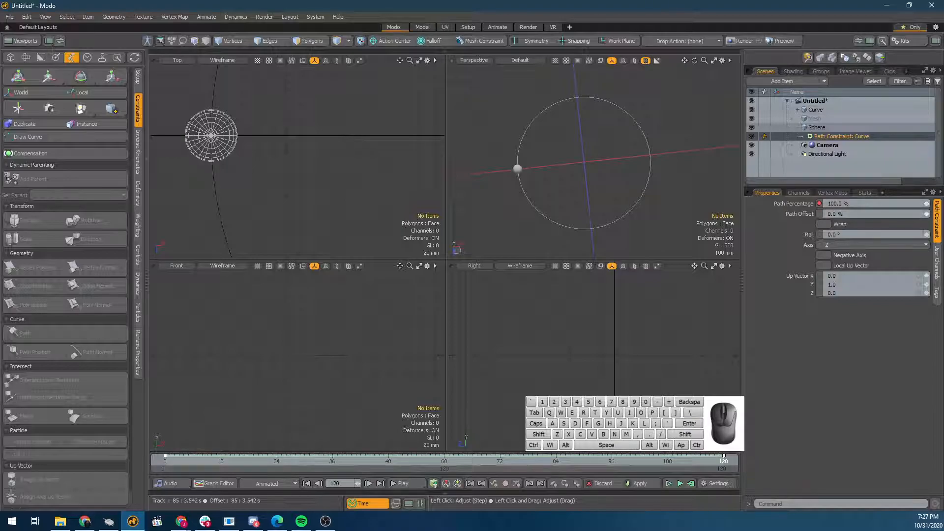
left_click(926, 203)
key("ctrl+z")
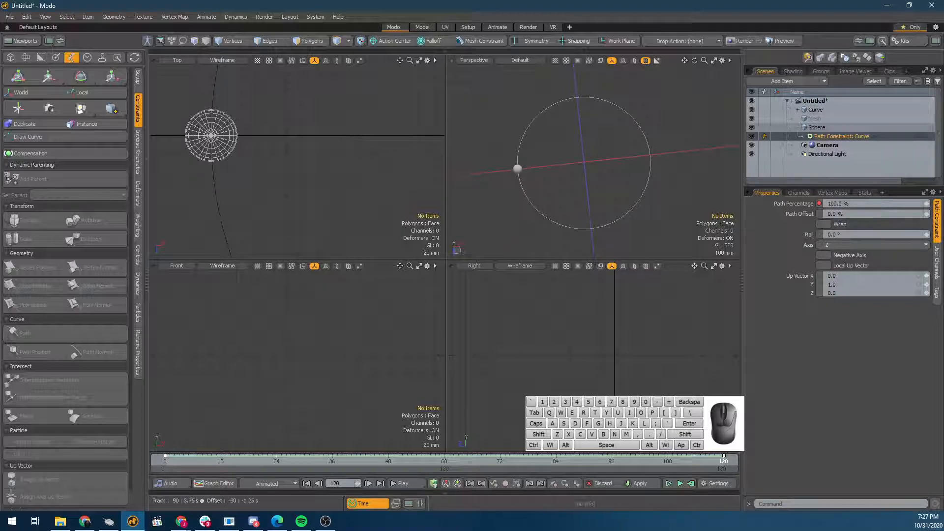
Scrub the timeline back to frame 2 to check the sphere's travel around the curve, and clear the selection
mouse_move(608, 463)
left_mouse_down()
mouse_move(165, 463)
mouse_move(723, 463)
mouse_move(595, 463)
left_mouse_up()
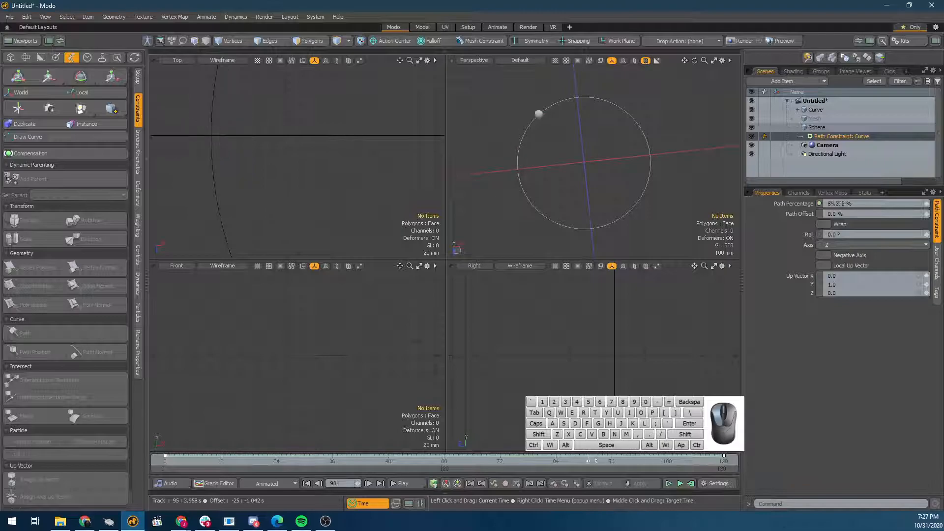
left_click_drag(346, 461, 174, 461)
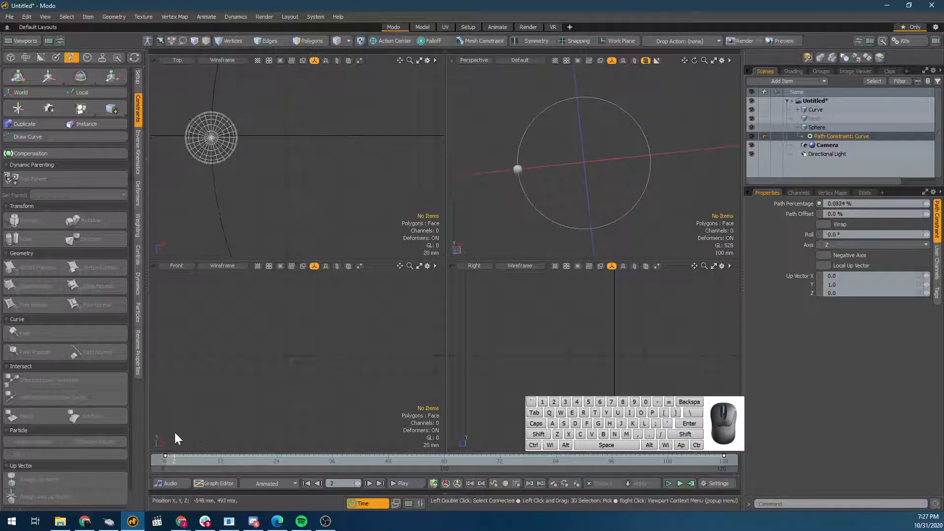
key("space")
scroll(335, 180, "down", 2)
left_click_drag(693, 222, 654, 148, "alt")
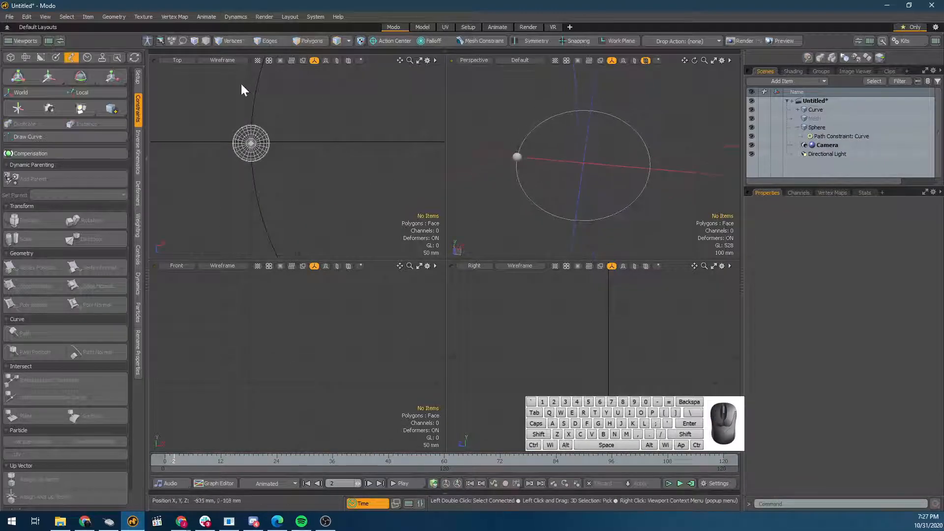
Add a Plane mesh item to the scene and scale it uniformly to 382.5%
key("F2")
scroll(643, 211, "down", 3)
key("r")
left_click_drag(638, 198, 716, 199)
Move the plane down to Y -40 mm, just beneath the sphere and its circular curve
left_click(224, 113)
key("a")
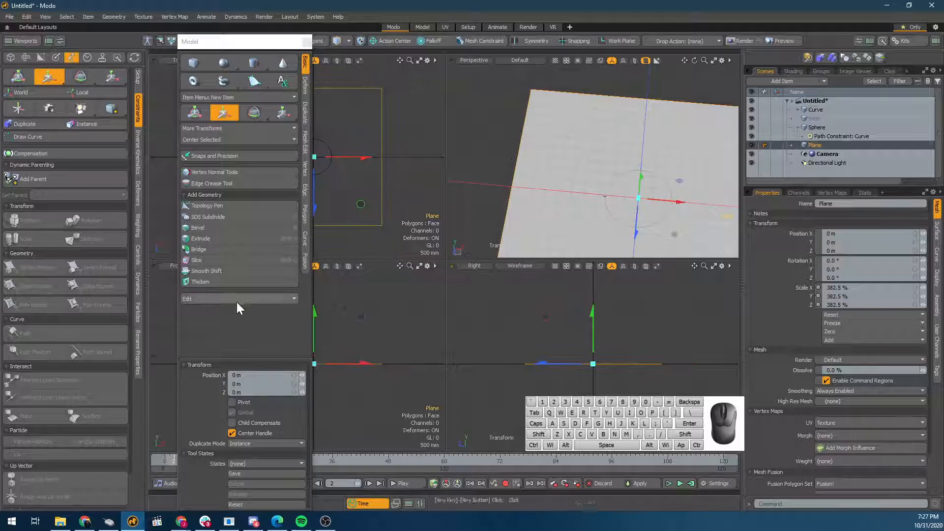
left_click(307, 41)
key("a")
scroll(303, 359, "up", 2)
left_click_drag(291, 337, 290, 343)
key("space")
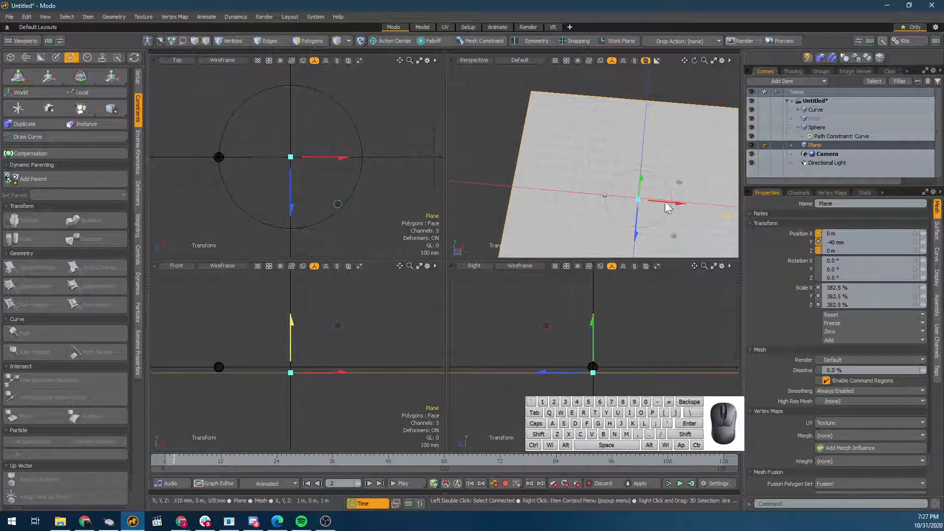
Add a Spot Light item to the scene from the Lights presets
scroll(633, 192, "up", 2)
left_click_drag(633, 192, 604, 211, "alt")
left_click(594, 196)
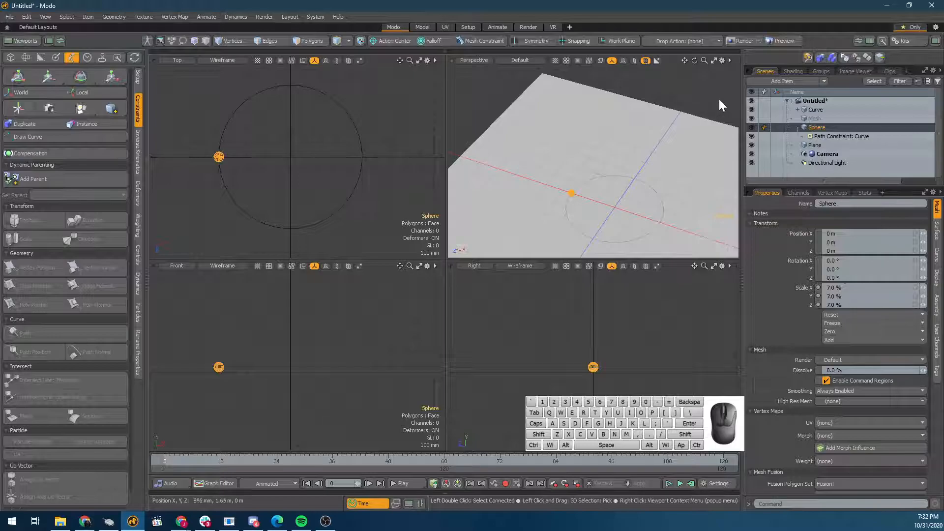
left_click(824, 81)
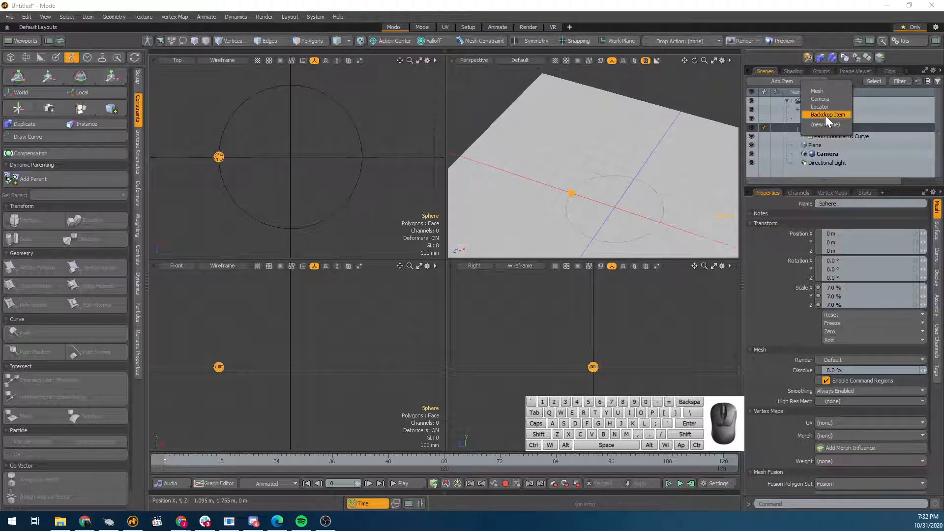
left_click(792, 80)
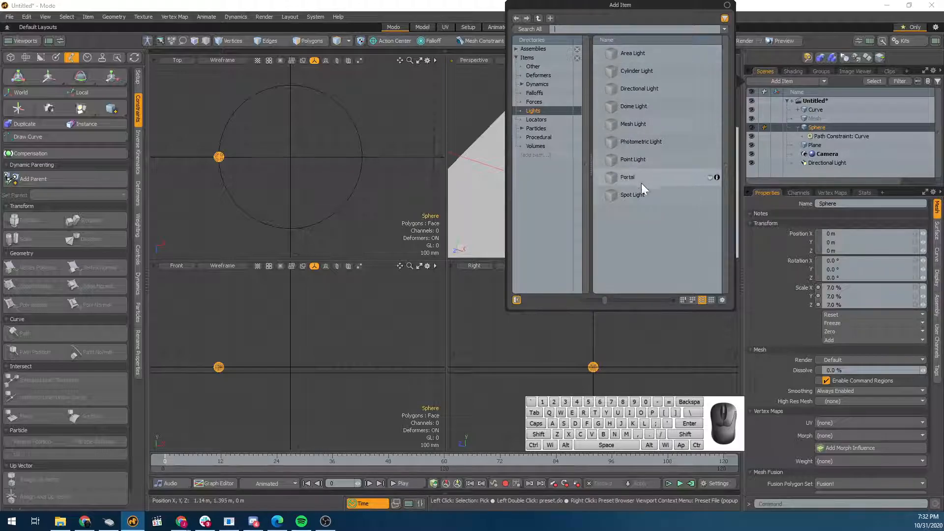
double_click(632, 195)
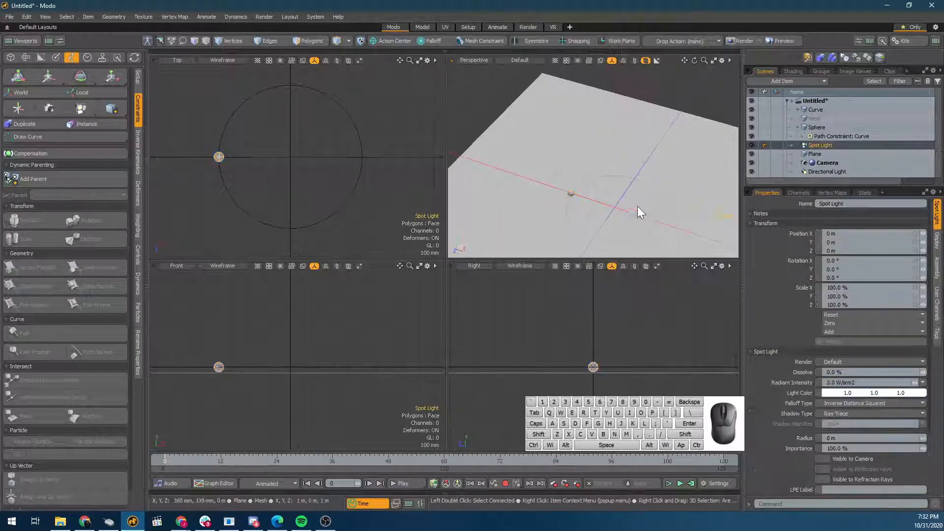
Maximize the perspective viewport and turn on Show Lights in its visibility options
left_click_drag(605, 192, 583, 167)
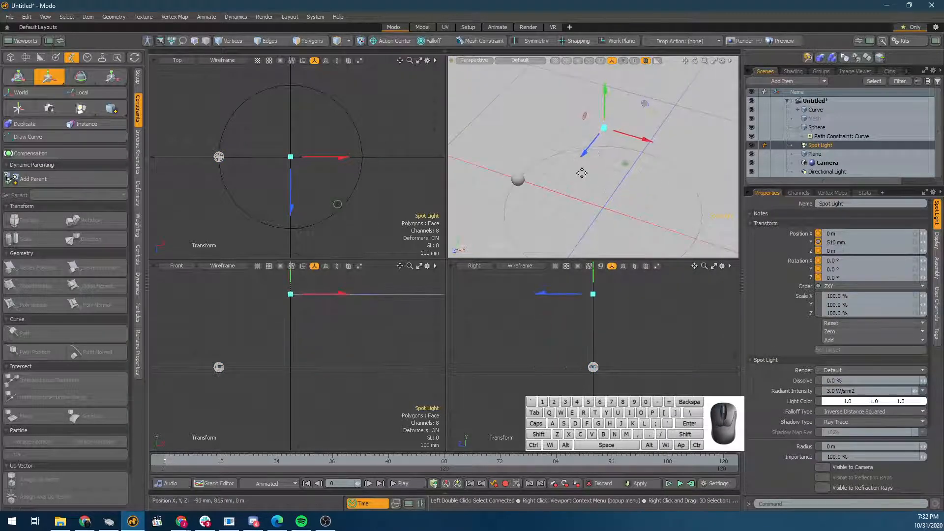
key("ctrl+space")
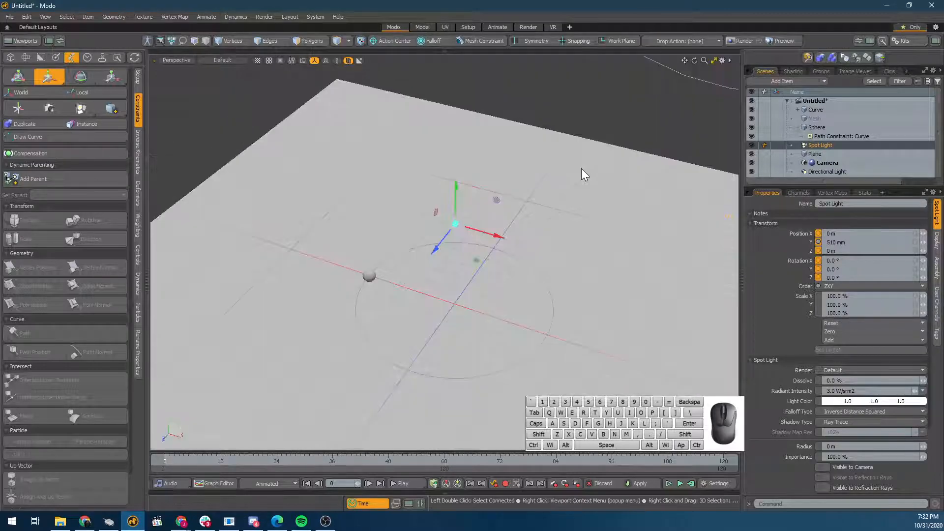
key("p")
left_click(280, 223)
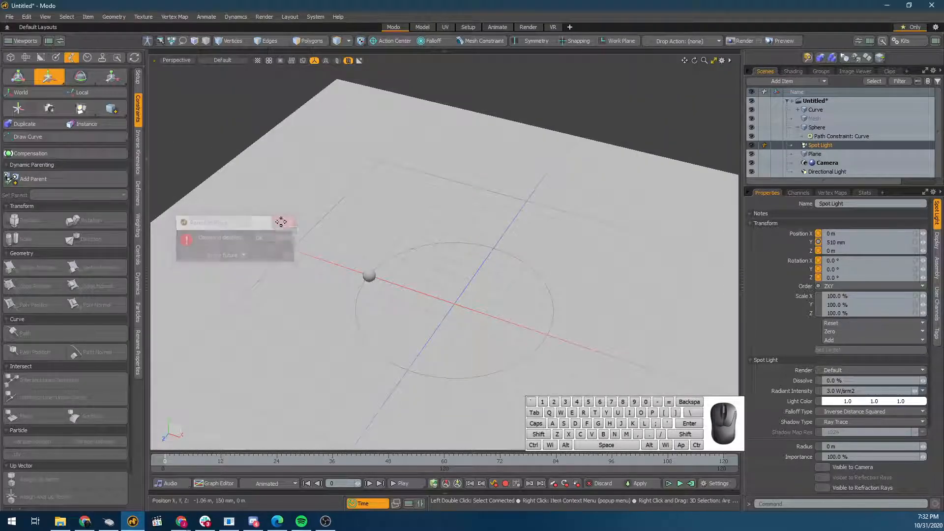
key("o")
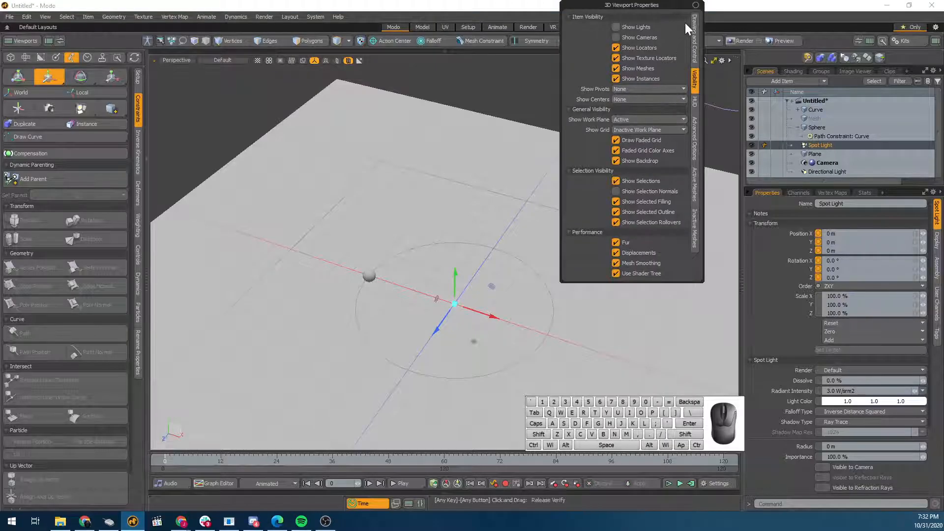
left_click(647, 28)
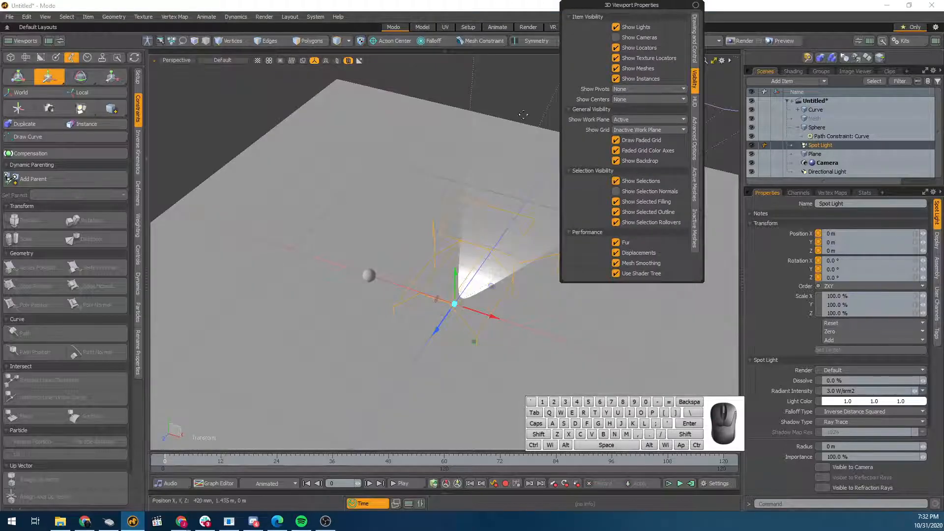
Scale the spot light to 17% and raise it to 1.815 m in Y above the plane
scroll(428, 286, "down", 3)
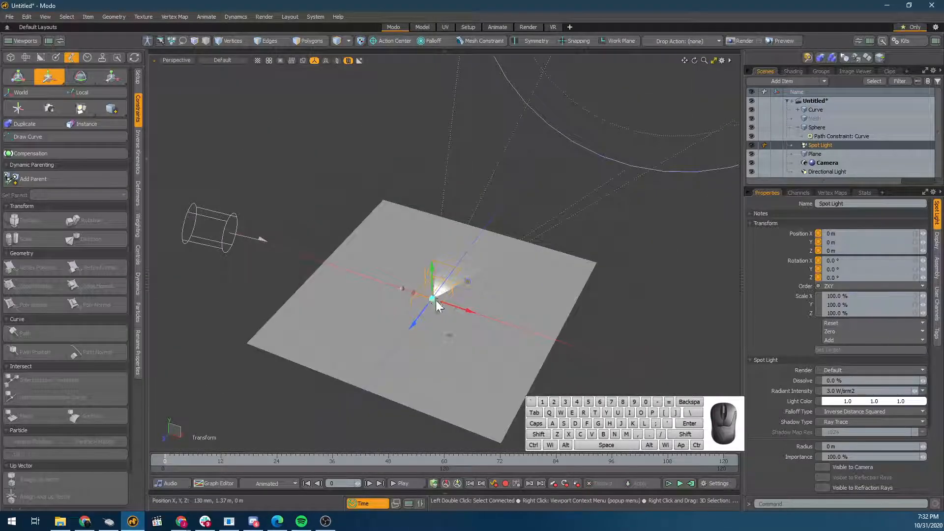
key("r")
left_click_drag(433, 298, 449, 22)
key("w")
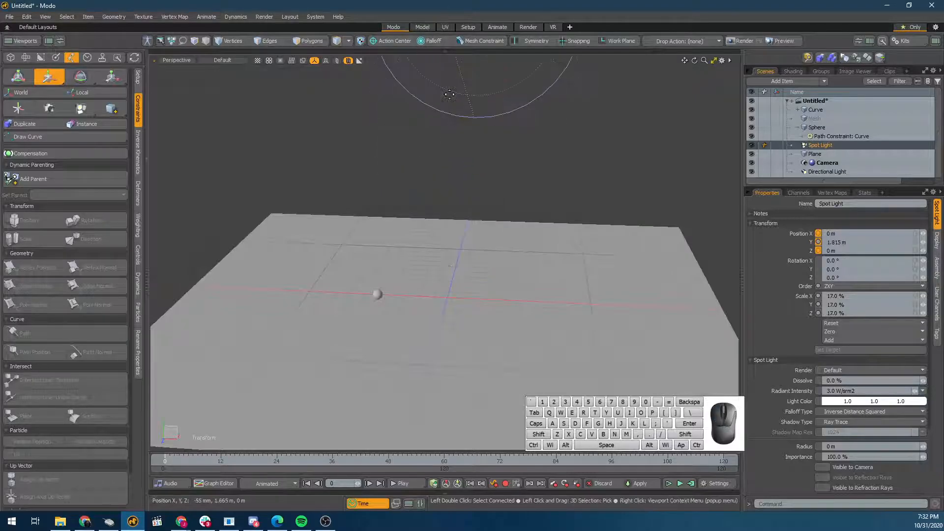
scroll(460, 157, "down", 2)
left_click_drag(465, 153, 463, 249, "alt+shift")
key("space")
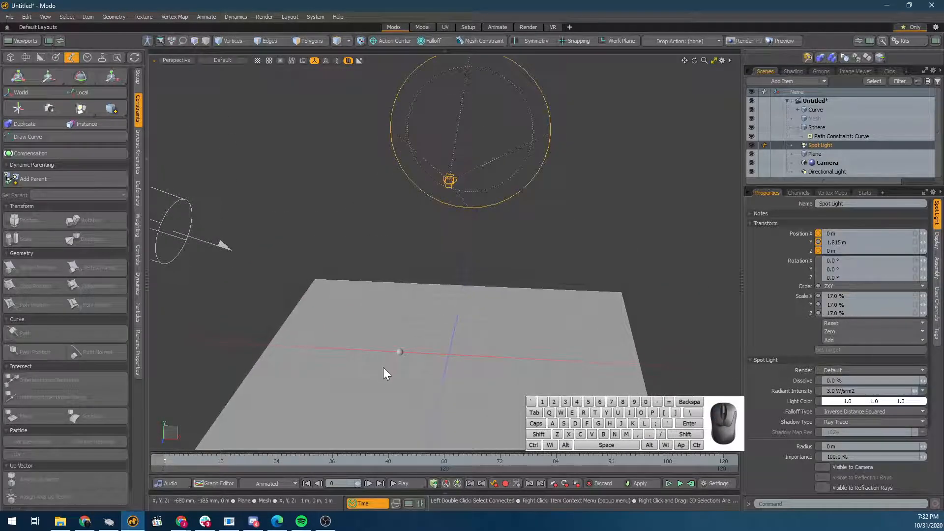
Aim the spot light at the sphere by adding a Direction constraint between them
left_click(398, 352, "shift")
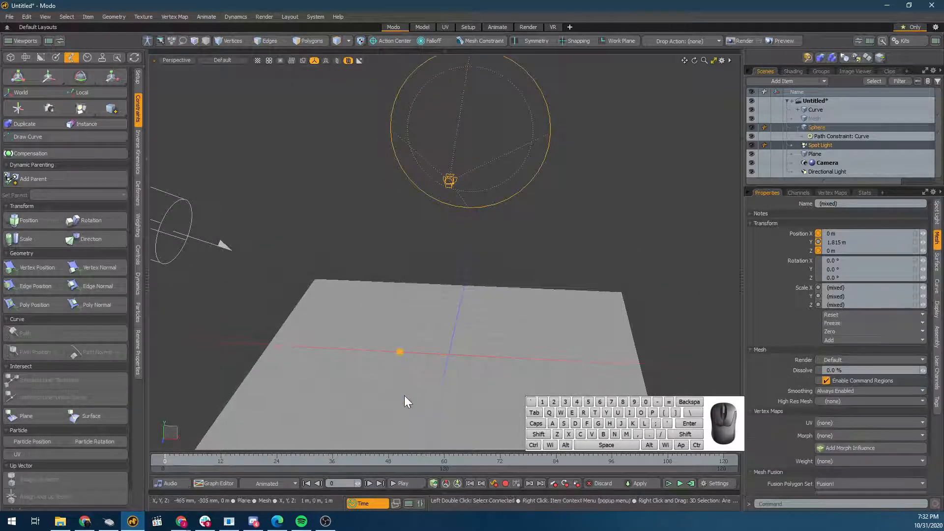
left_click_drag(444, 320, 425, 290, "alt")
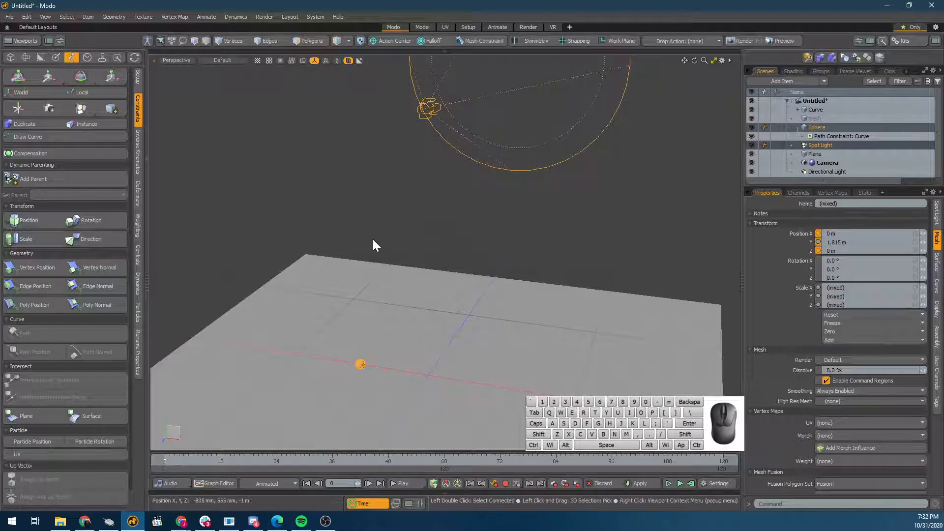
left_click(110, 240)
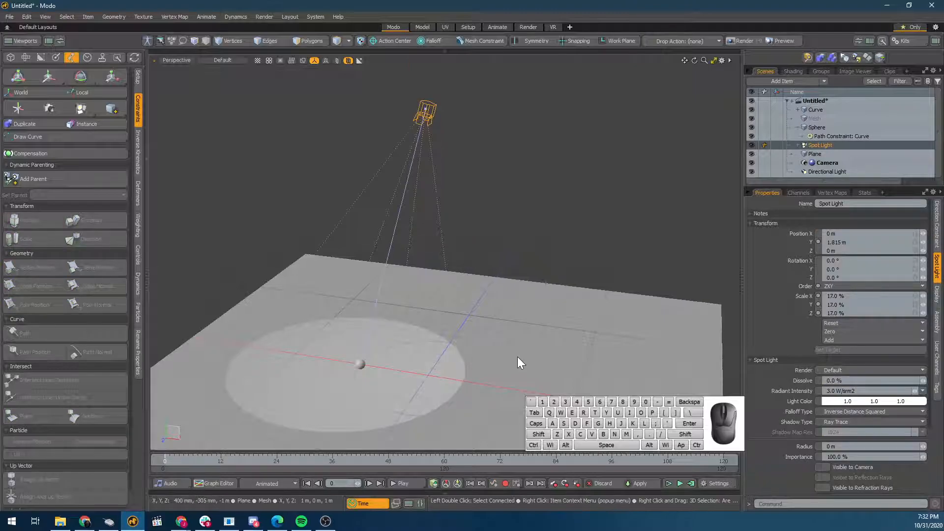
Narrow the spot light's Cone Angle to 9.8° and set its Soft Edge to 0°
left_click_drag(518, 258, 344, 248, "alt")
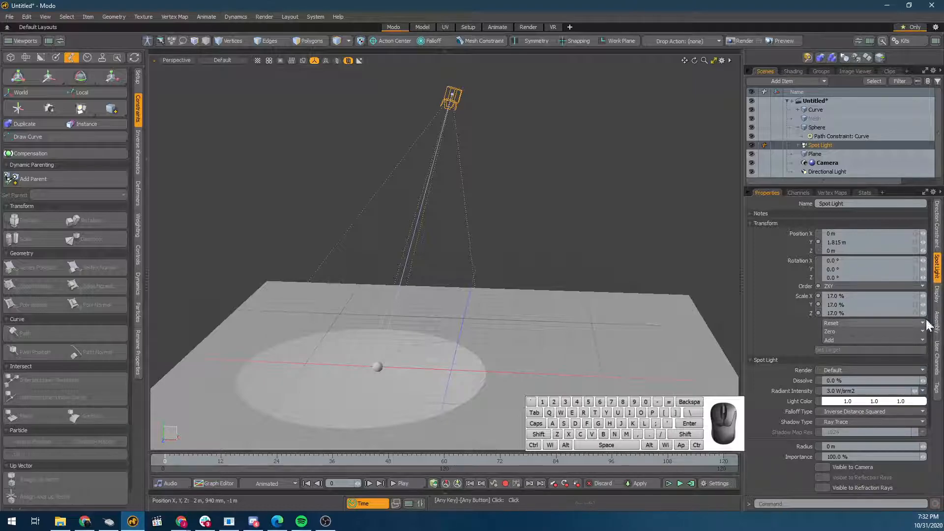
left_click_drag(929, 388, 928, 485)
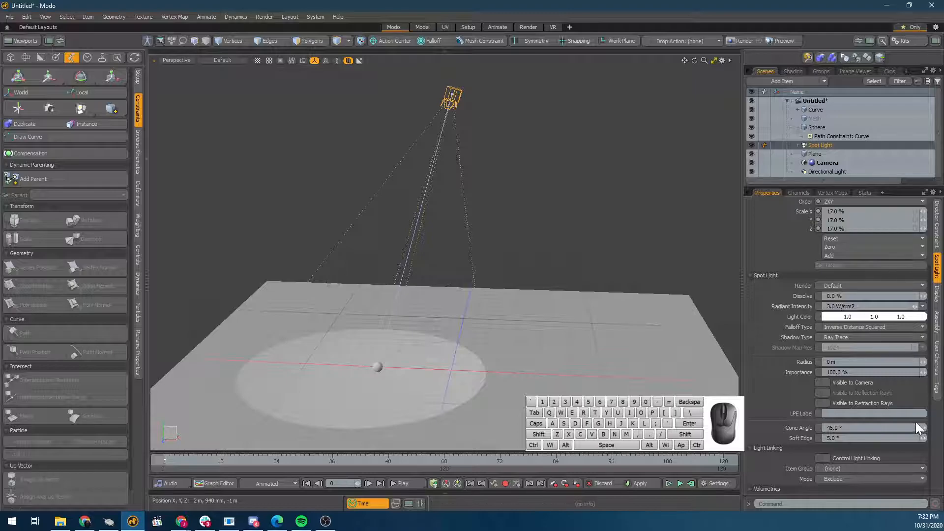
left_click_drag(916, 424, 828, 427)
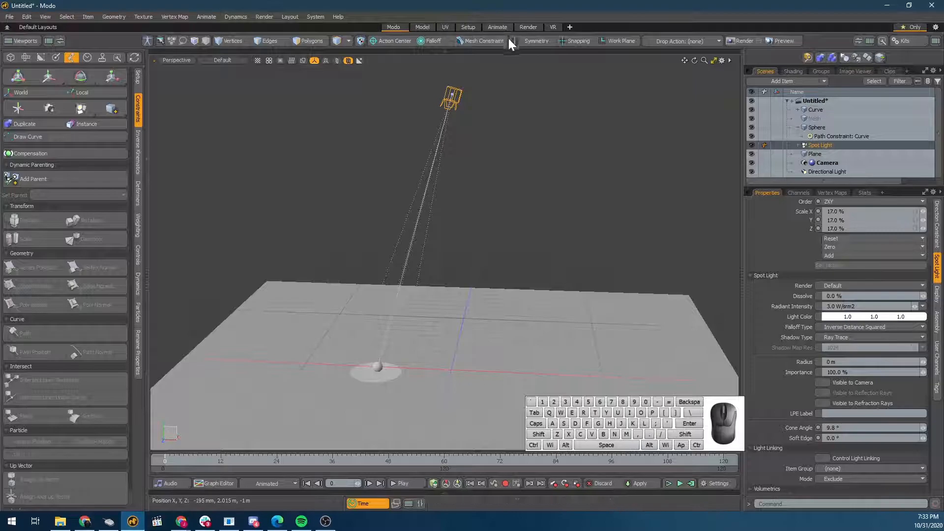
Start a live render preview of the scene and hide the Directional Light
key("F8")
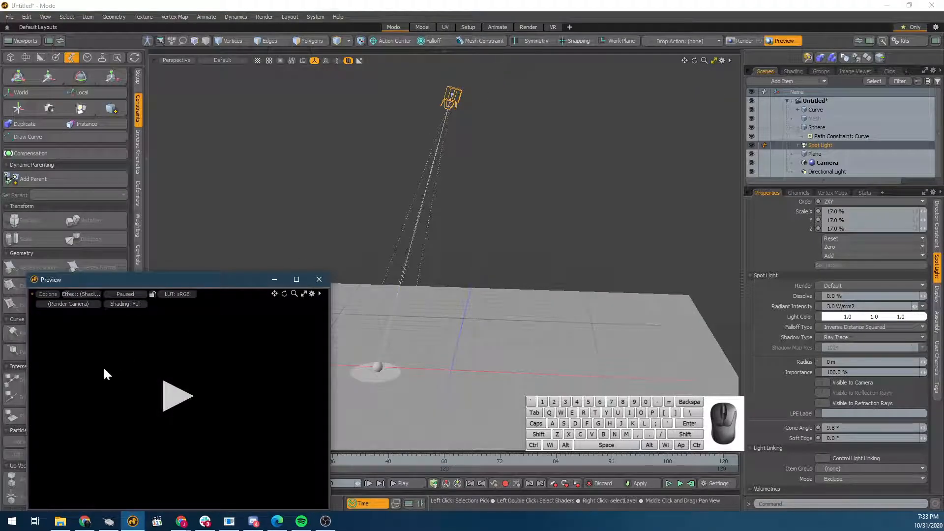
left_click(199, 431)
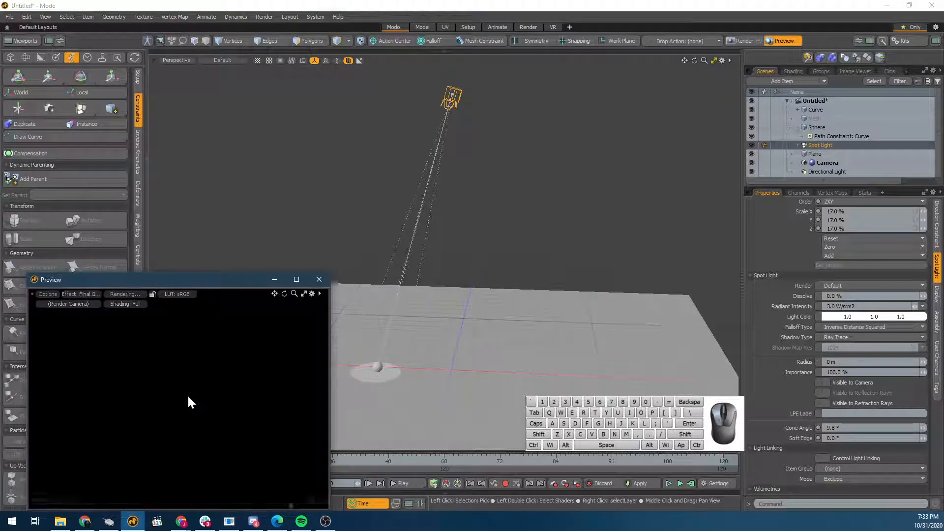
left_click_drag(666, 272, 642, 283, "alt")
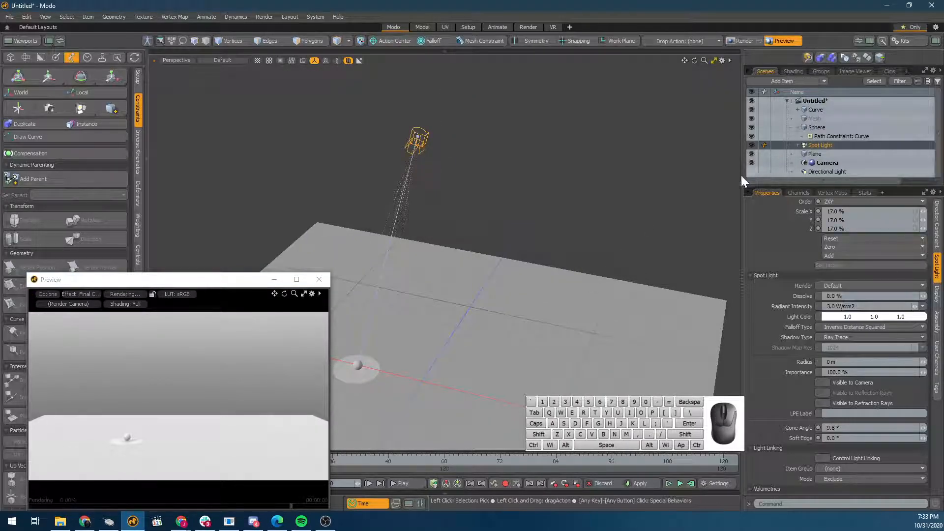
left_click_drag(582, 269, 565, 285, "alt")
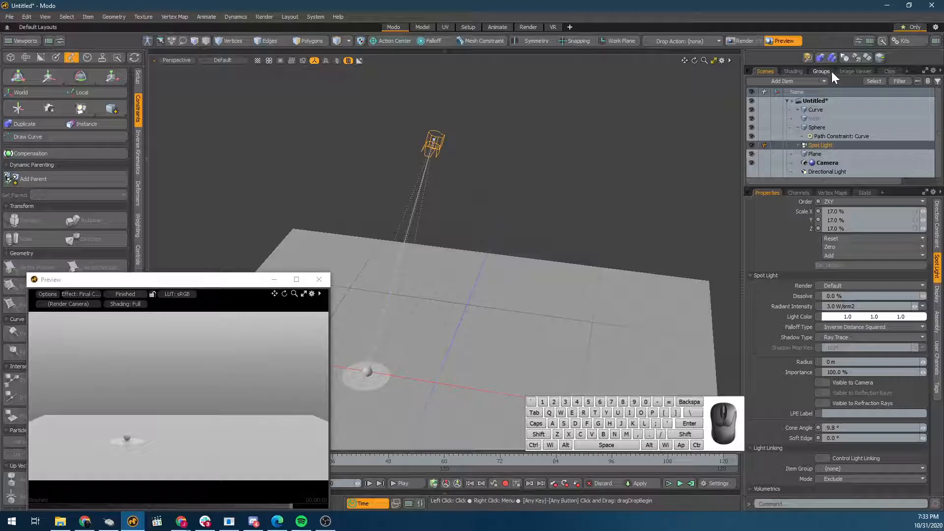
Lower the Environment's Intensity to 0.011 W/srm2 in the Shader Tree
left_click(792, 72)
left_click(762, 173)
scroll(762, 174, "down", 2)
left_click(763, 155)
left_click(762, 155)
left_click(768, 163)
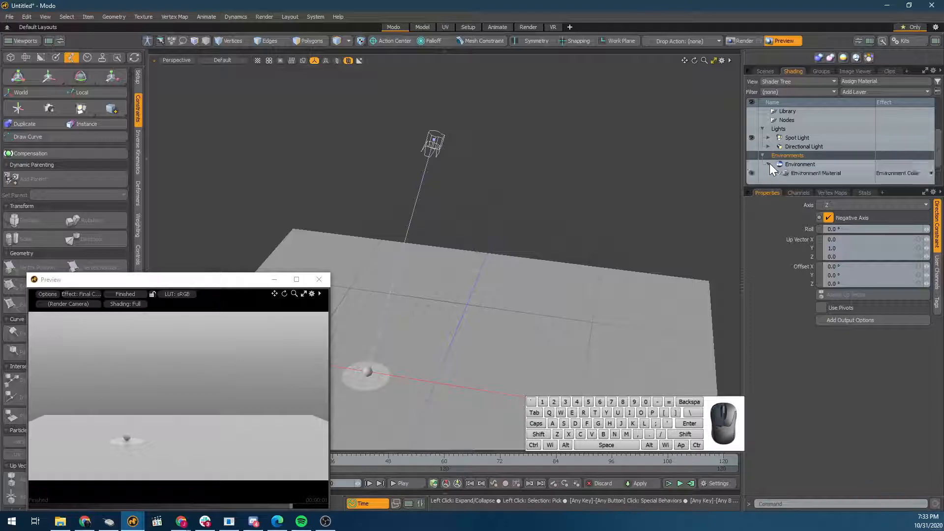
left_click(806, 173)
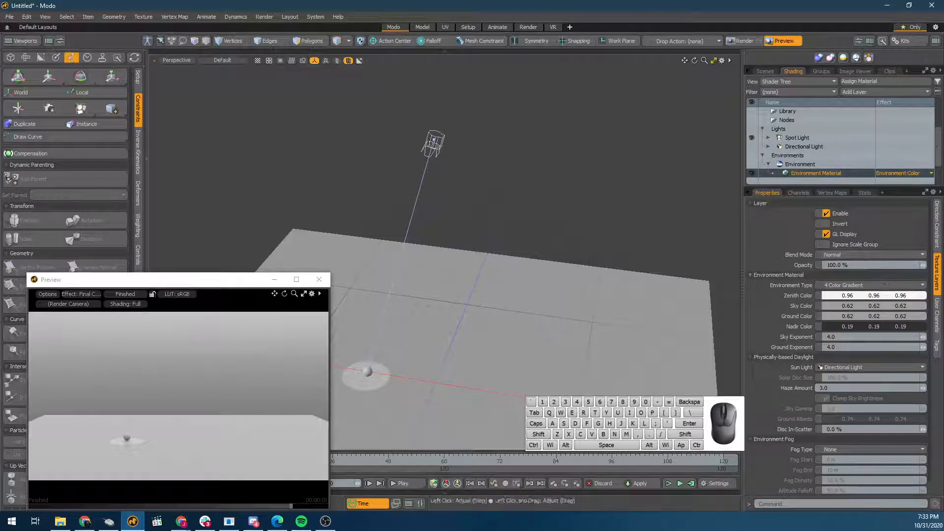
left_click(780, 164)
mouse_move(924, 213)
left_mouse_down()
mouse_move(873, 213)
mouse_move(926, 216)
left_mouse_up()
Scrub the timeline to check how the spot light tracks the sphere in the render preview, and close the preview
left_click_drag(458, 158, 455, 176, "alt")
left_click_drag(367, 459, 525, 452)
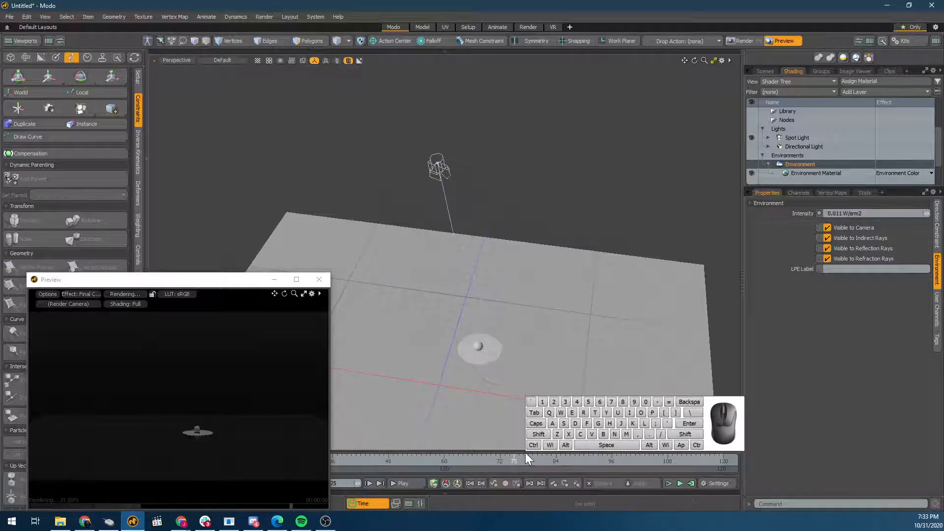
left_click_drag(601, 461, 568, 461)
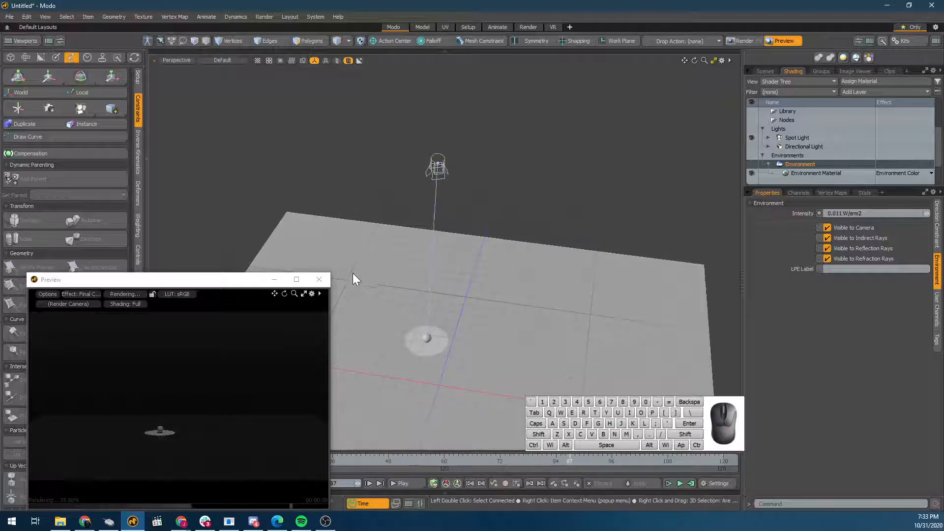
left_click(327, 278)
Select the Curve item in the item list and activate the Move tool on it
left_click_drag(386, 306, 366, 240, "alt")
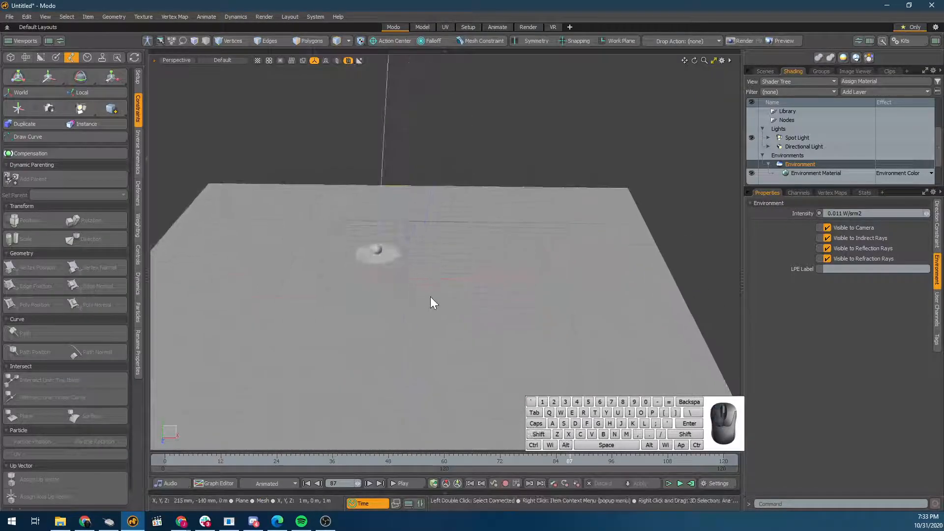
left_click(438, 313)
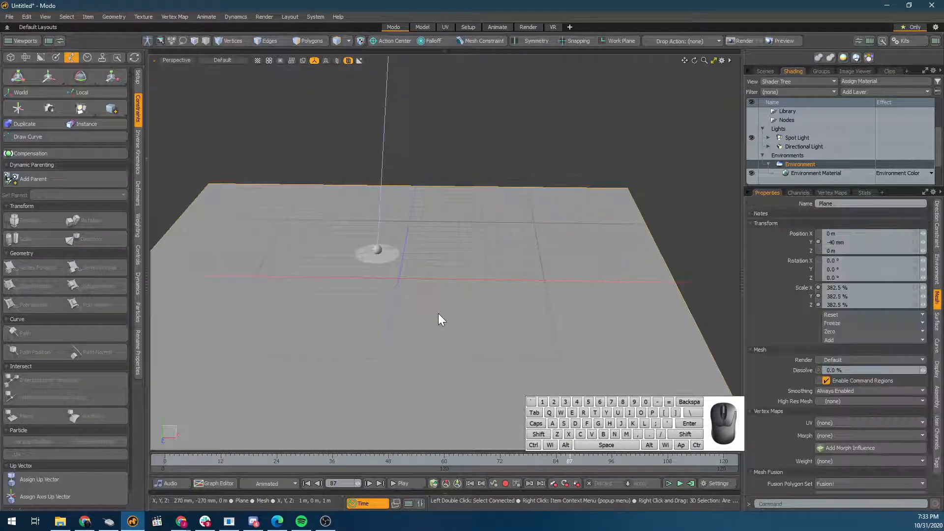
left_click(765, 71)
left_click(821, 109)
key("e")
key("w")
Try raising the Curve item along Y to test the spot light's tracking, and undo the moves
left_click_drag(398, 255, 395, 159)
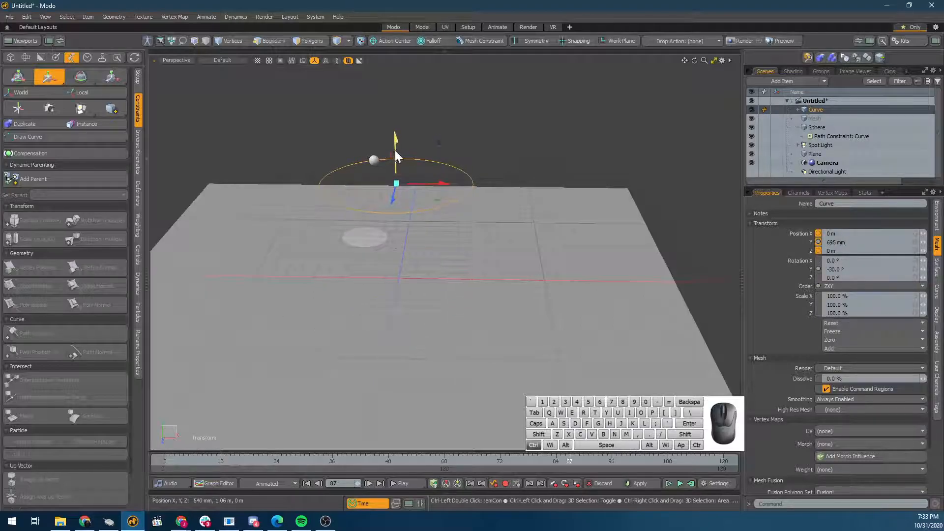
key("ctrl+z")
scroll(403, 250, "down", 3)
left_click_drag(403, 230, 403, 106)
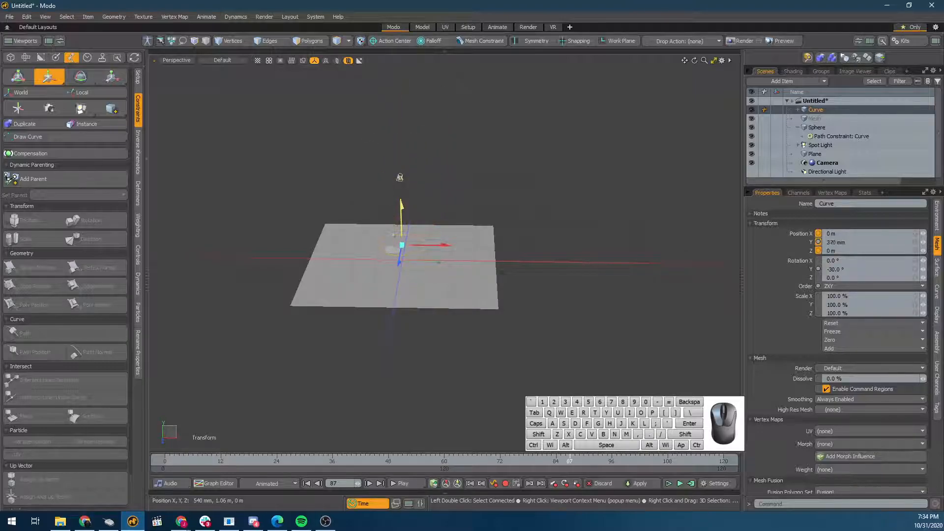
key("ctrl+z")
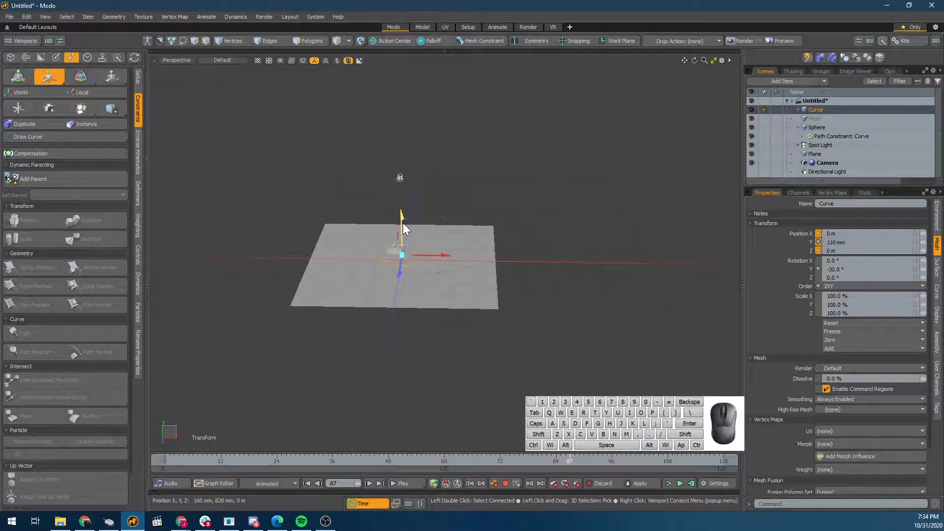
Key the Curve's position at frame 0, and raise it to about Y 1.72 m at frame 60
left_click_drag(481, 461, 165, 461)
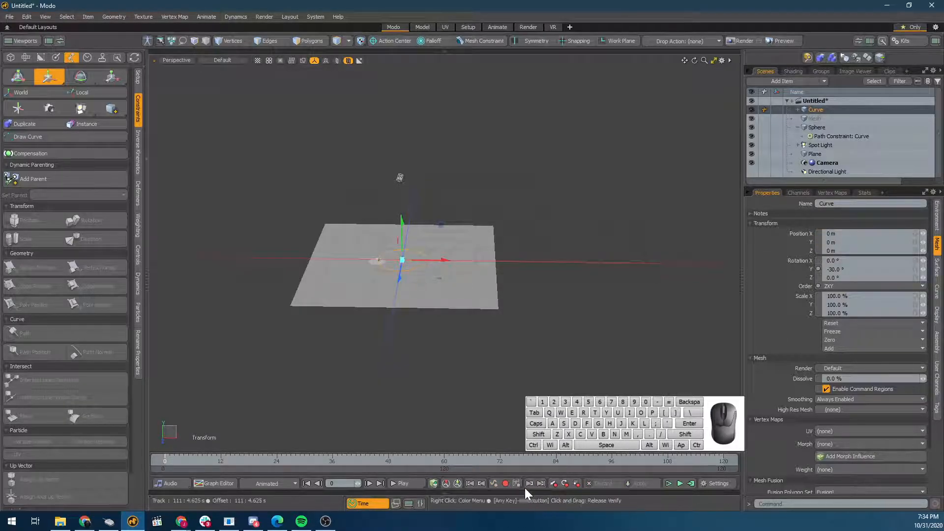
left_click(553, 484)
left_click_drag(426, 461, 444, 461)
left_click_drag(400, 178, 400, 176)
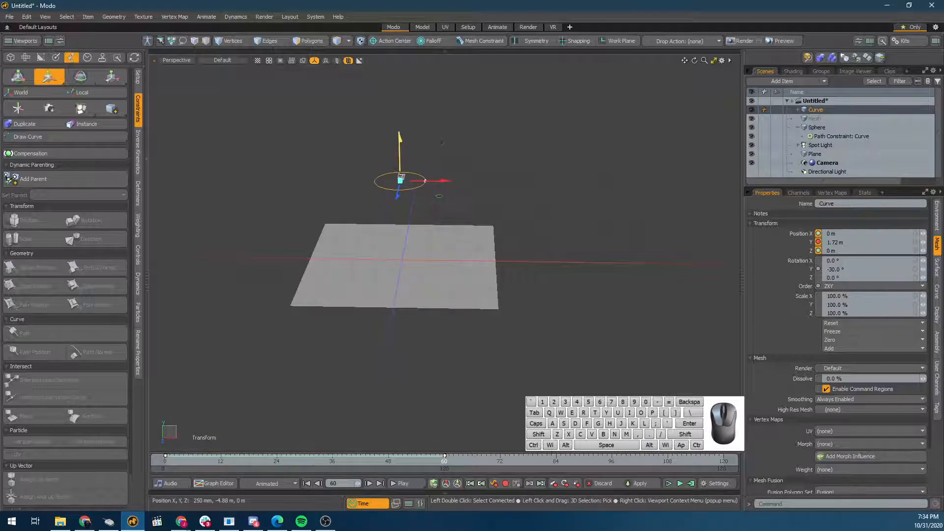
Key the Curve's Y position at 0 m at frame 120, and scrub the timeline to check its rise and fall
left_click_drag(606, 464, 803, 451)
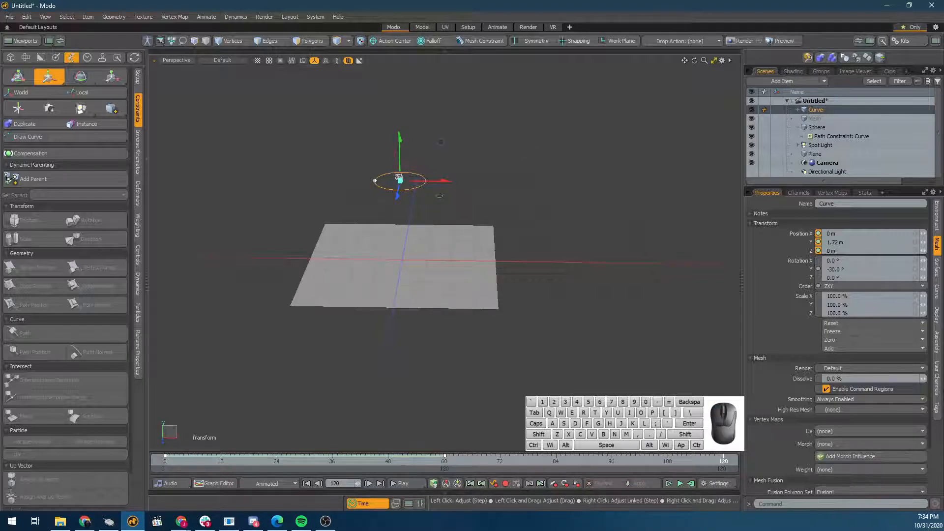
left_click(835, 241)
type("0")
key("Return")
scroll(480, 123, "up", 3)
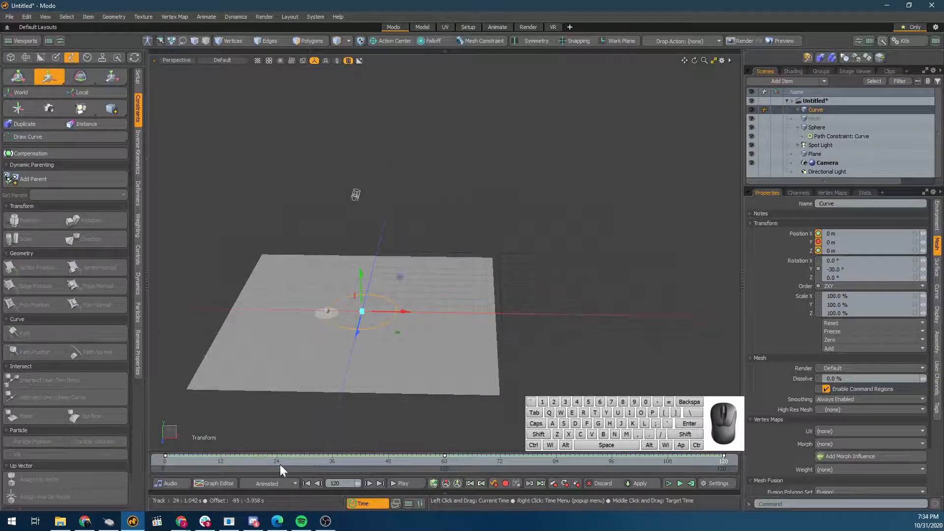
left_click(281, 463)
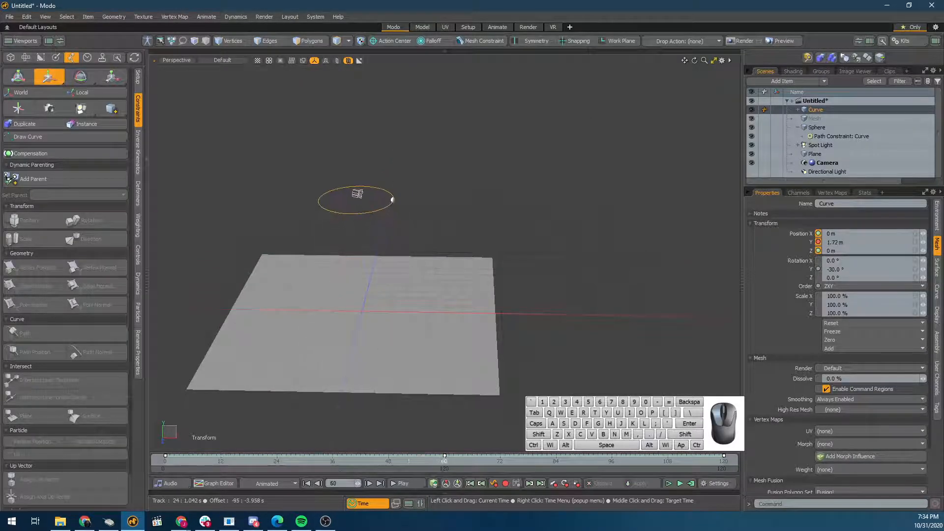
left_click_drag(444, 462, 269, 462)
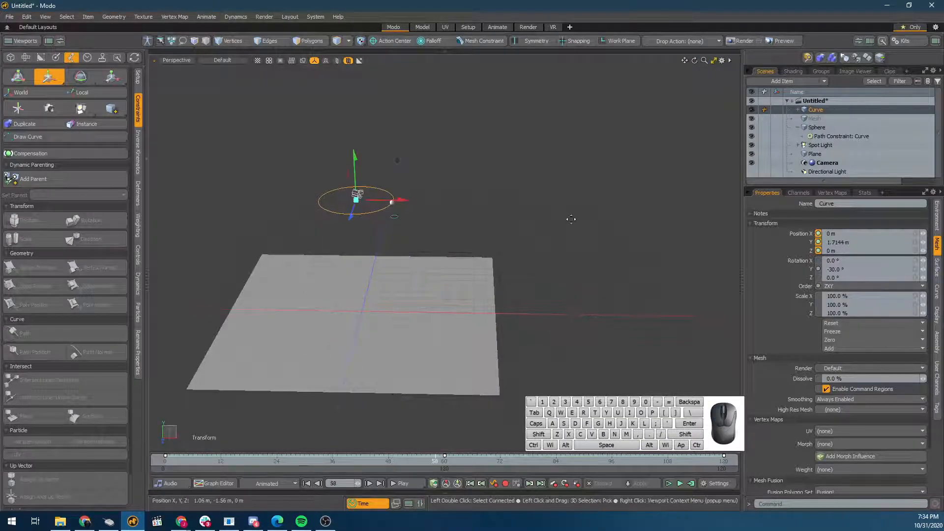
Open the render preview, start it rendering, and frame the lit sphere and plane from the side
key("F8")
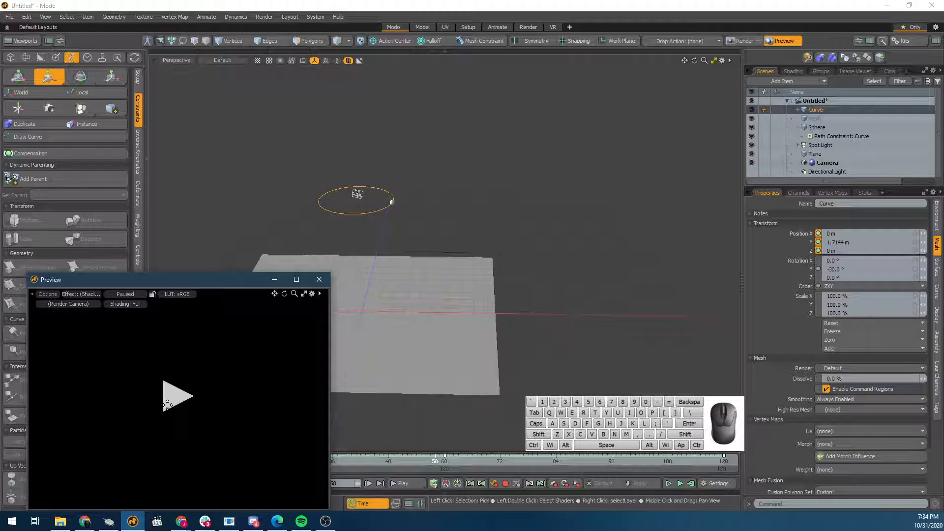
key("space")
left_click_drag(225, 369, 303, 387, "alt+shift")
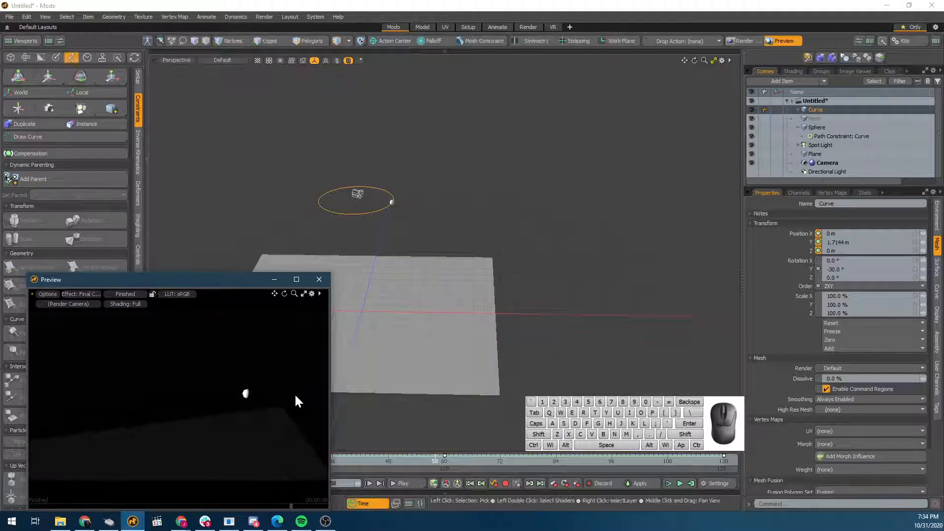
left_click_drag(251, 401, 206, 400, "alt")
Lower the Spot Light along Y to about 1.055 m, between the plane and the raised circular path, and minimize the preview
left_click(355, 194)
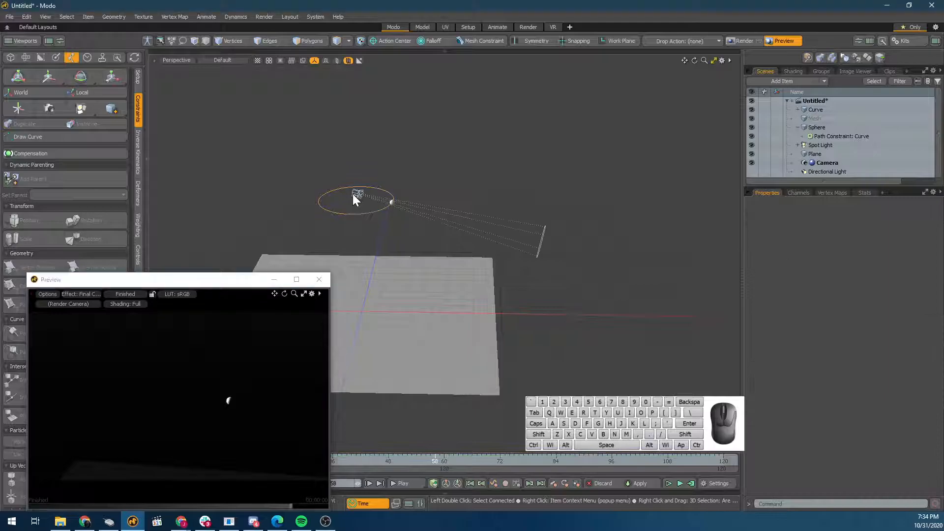
key("w")
left_click_drag(355, 170, 388, 220)
scroll(372, 216, "up", 3)
left_click_drag(389, 219, 408, 225, "alt+shift")
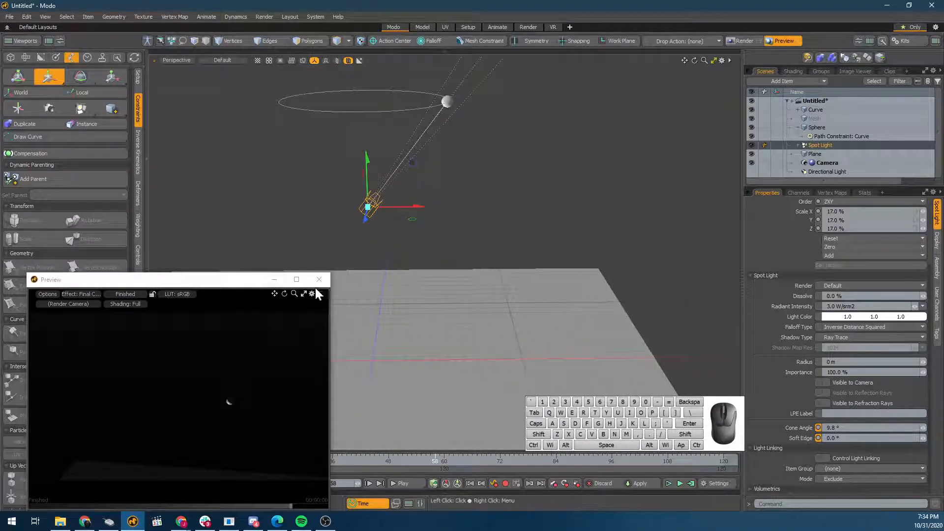
left_click(273, 280)
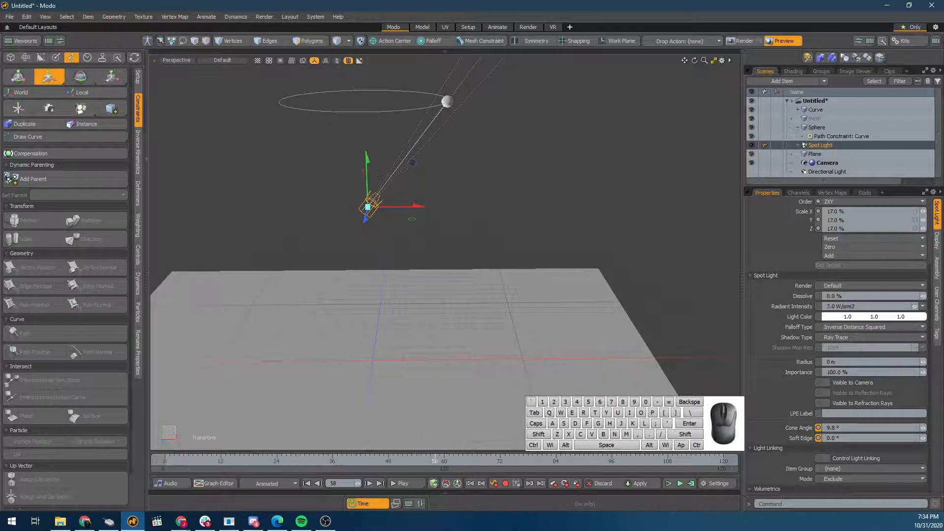
Drop the Move tool, bring the render preview back, and start it rendering to examine the lowered spot light
key("space")
left_click(366, 219)
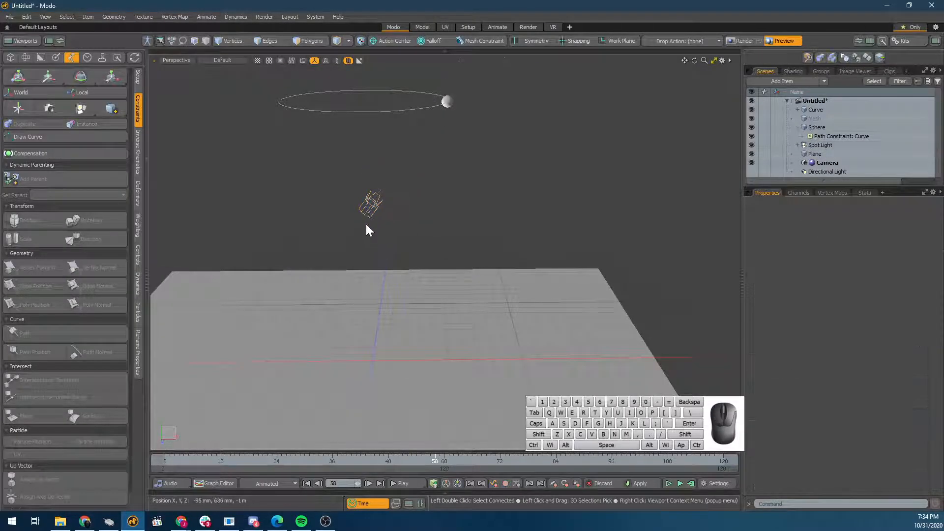
left_click(365, 211)
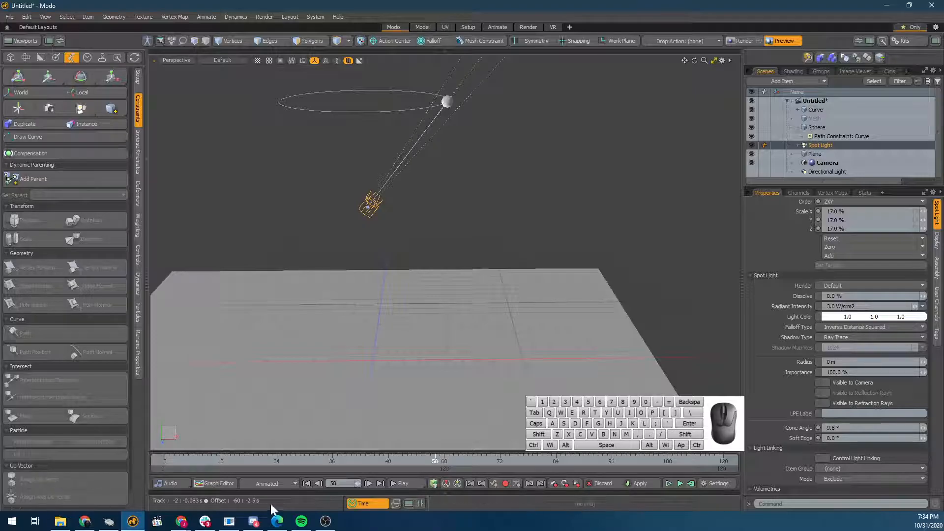
left_click(283, 309)
key("F8")
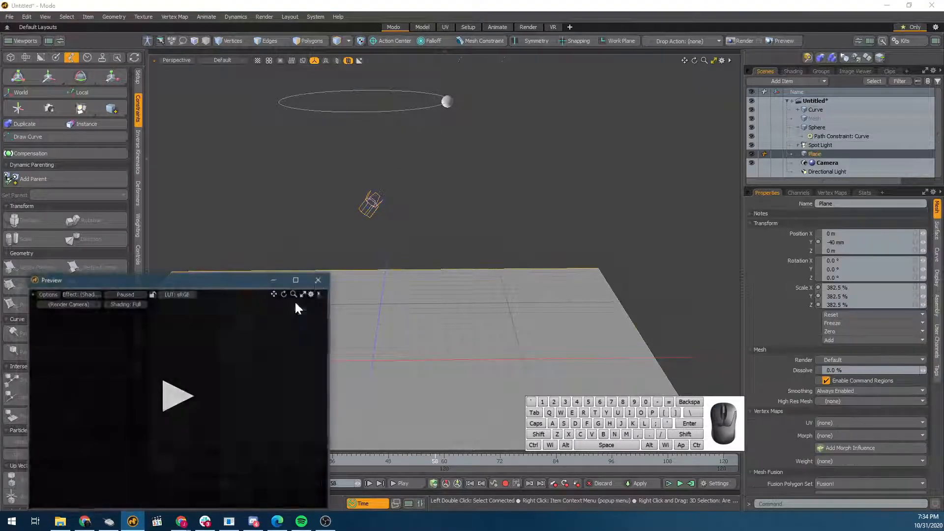
left_click(179, 406)
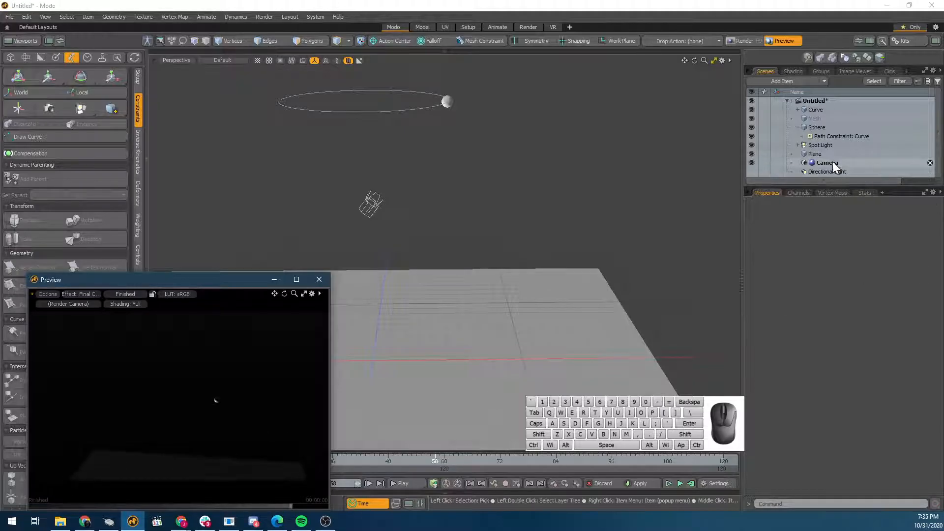
Enable Volumetrics for the Spot Light and examine its beam in the render preview
left_click(818, 145)
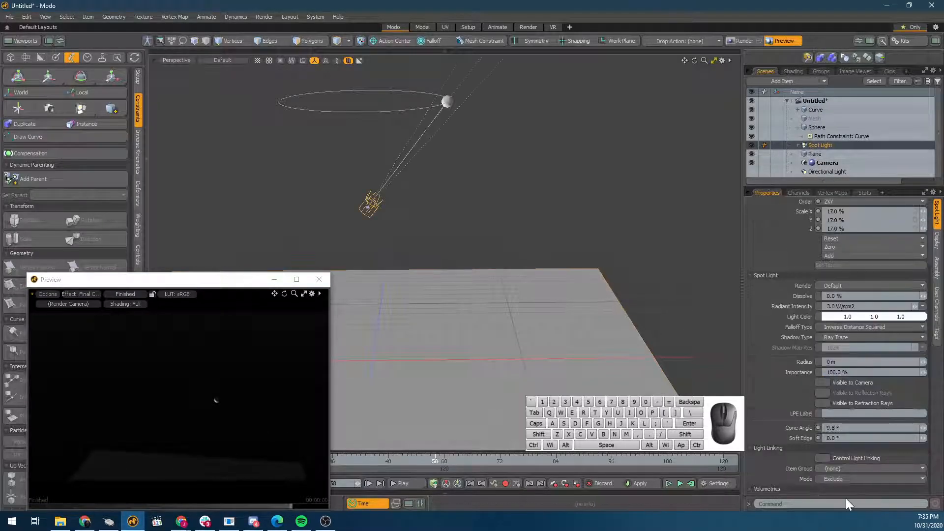
left_click(778, 278)
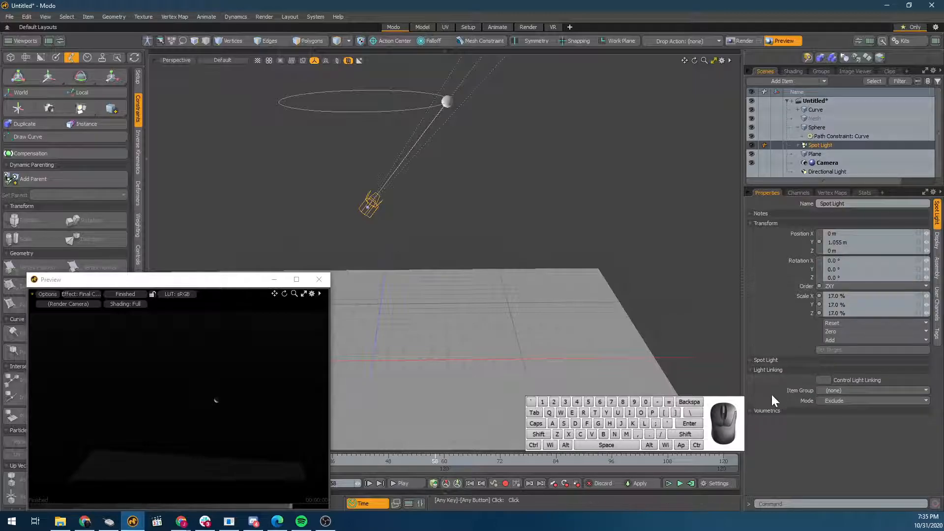
left_click(827, 421)
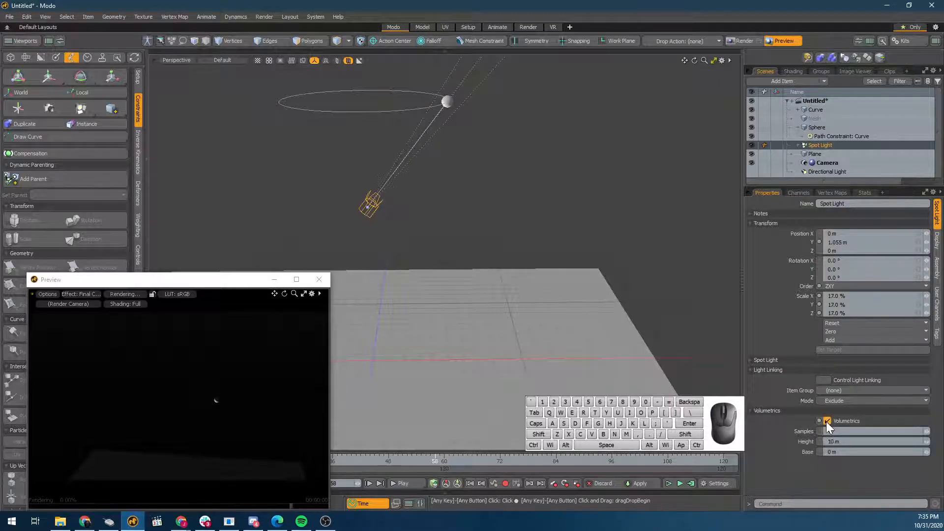
left_click(278, 391, "alt")
left_click_drag(278, 391, 248, 386, "alt")
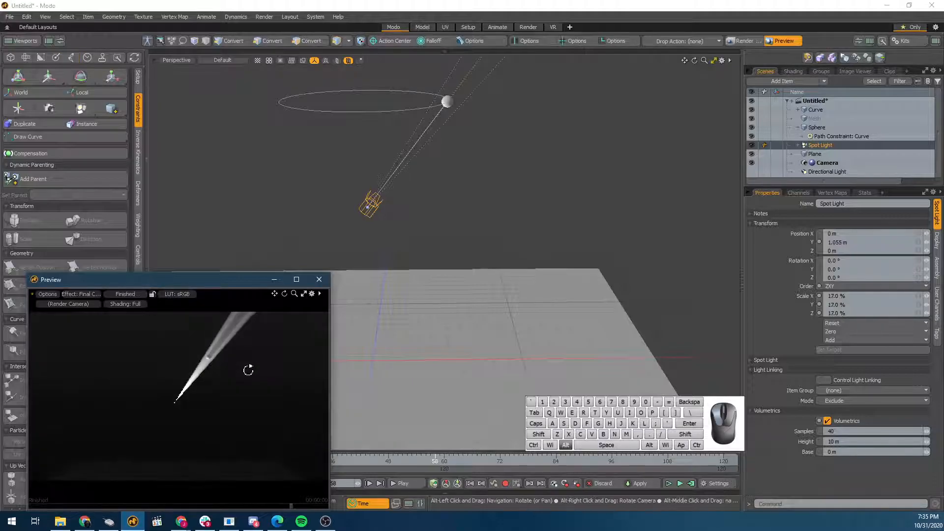
Reduce the Spot Light's volumetrics height to about 3 m and deselect the light
left_click(926, 442)
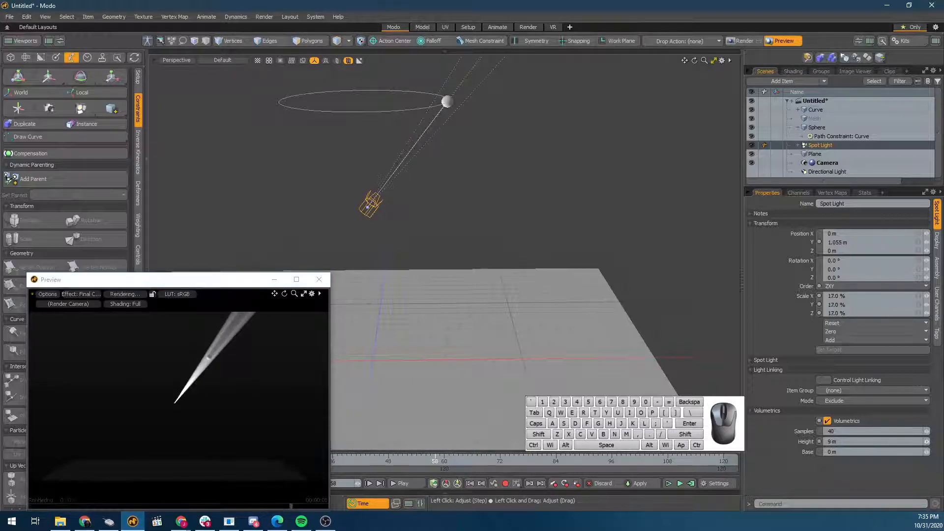
left_click_drag(926, 442, 927, 441)
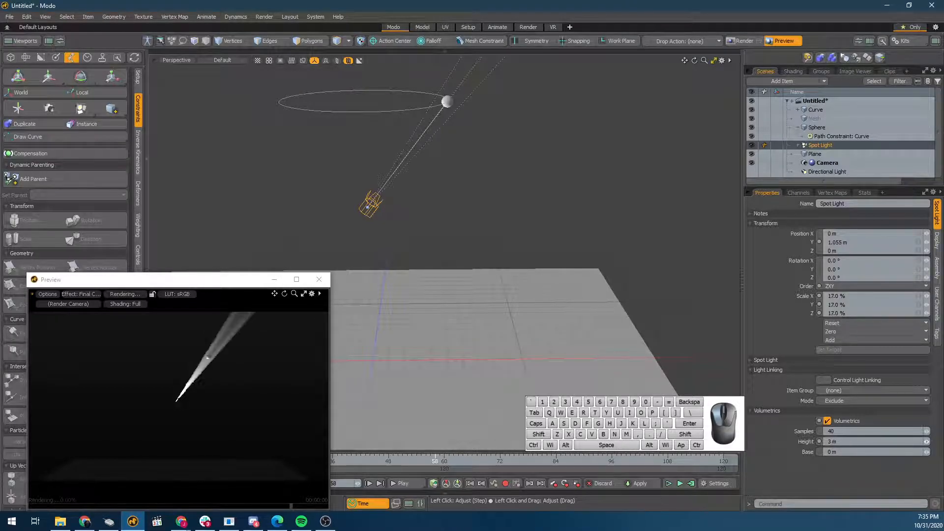
left_click(500, 235)
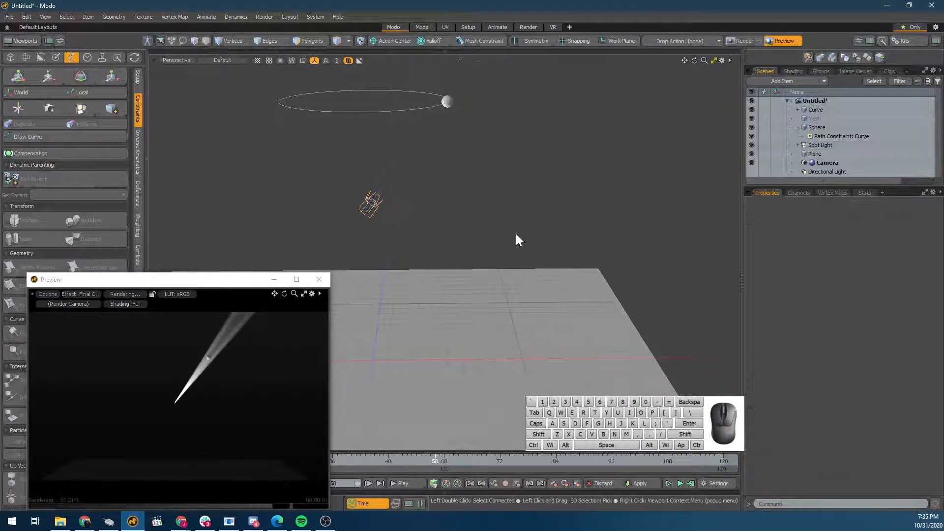
Scrub the timeline back to frame 0, inspect the volumetric beam on the sphere in the render preview, and close the preview
left_click_drag(484, 266, 483, 280, "alt")
left_click_drag(451, 352, 487, 310, "alt+shift")
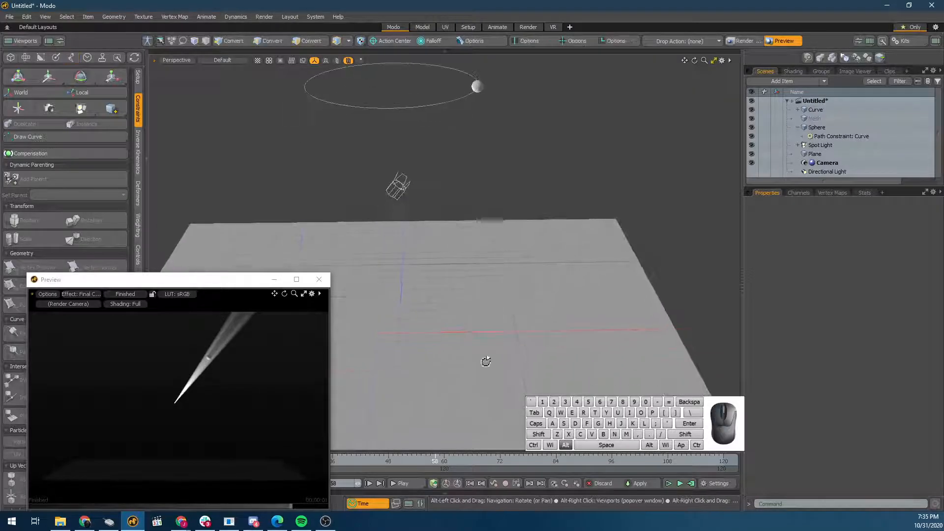
left_click_drag(455, 465, 163, 462)
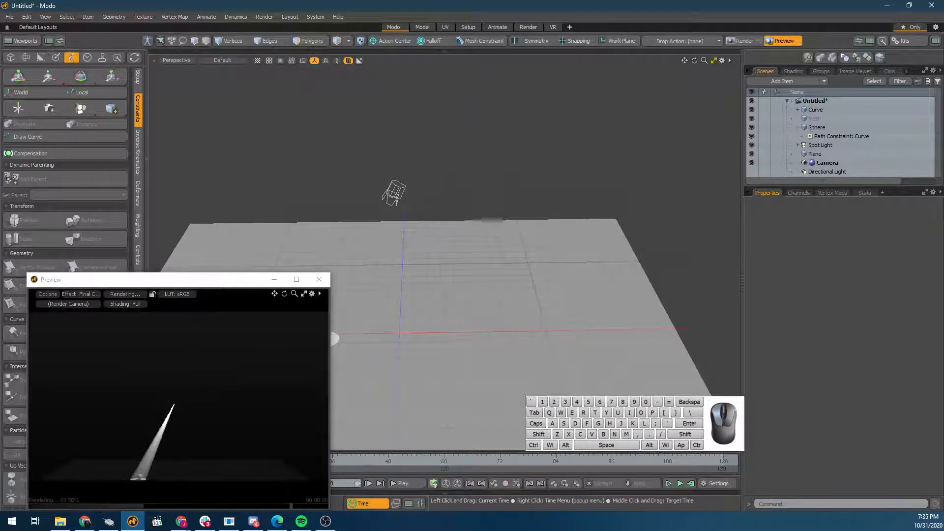
left_click_drag(182, 279, 204, 121)
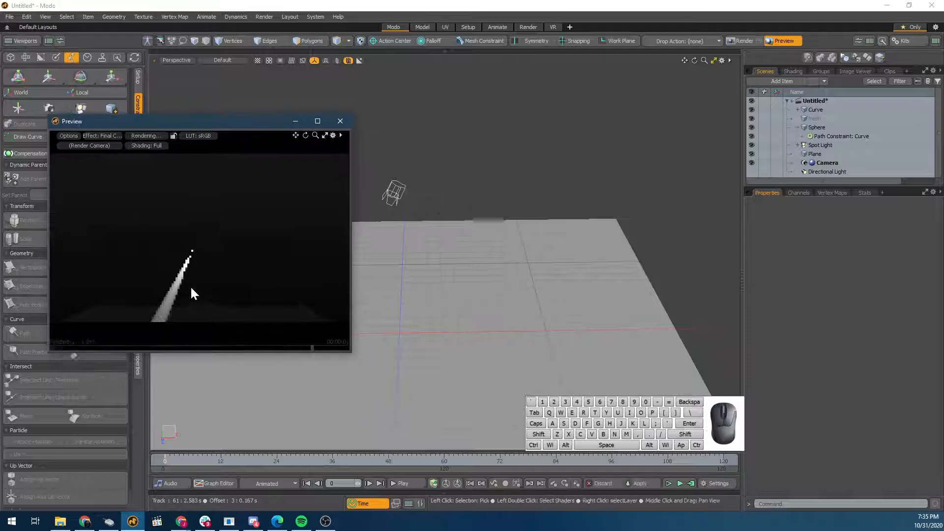
left_click_drag(179, 308, 190, 279, "alt")
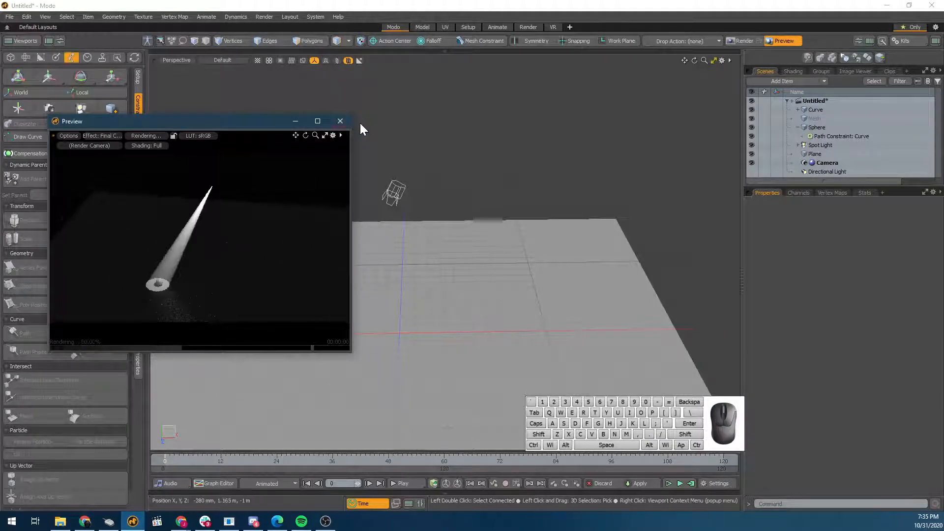
left_click(340, 121)
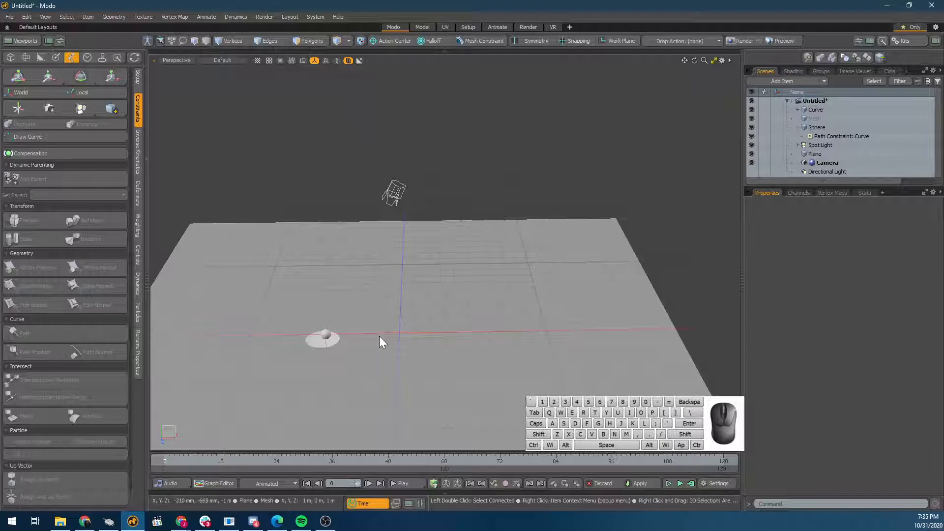
left_click(323, 337)
left_click(342, 350)
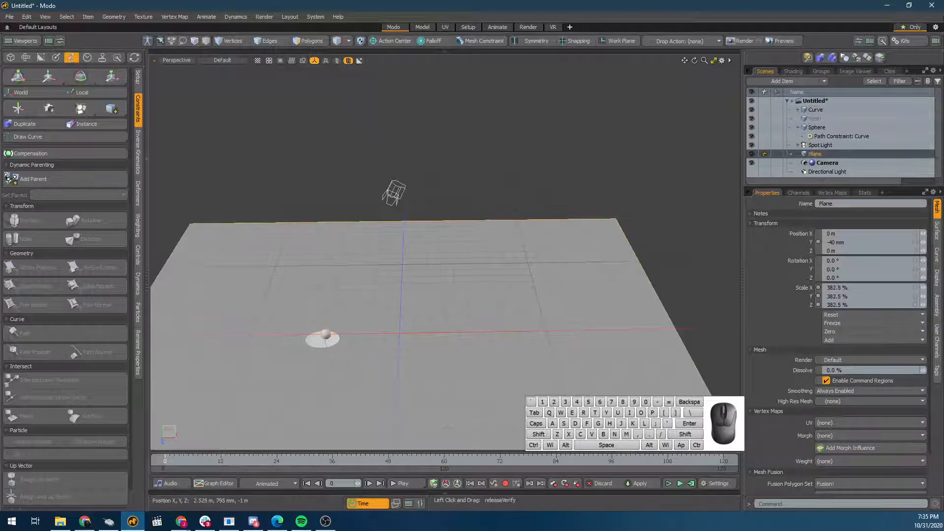
left_click(818, 171)
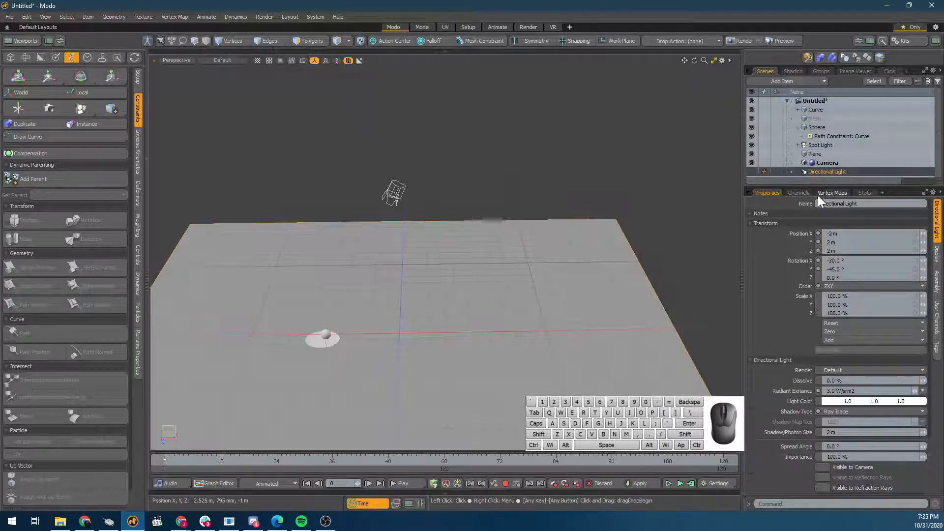
left_click(821, 163)
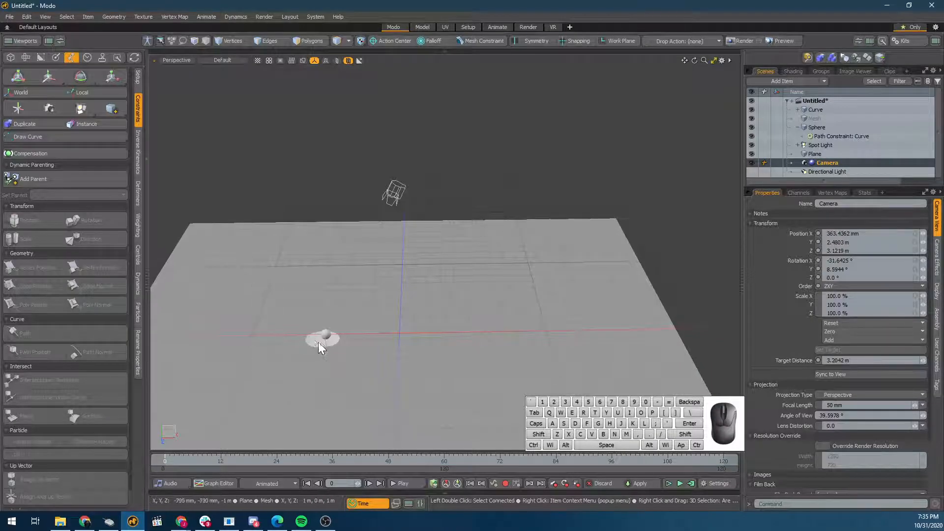
left_click(456, 118)
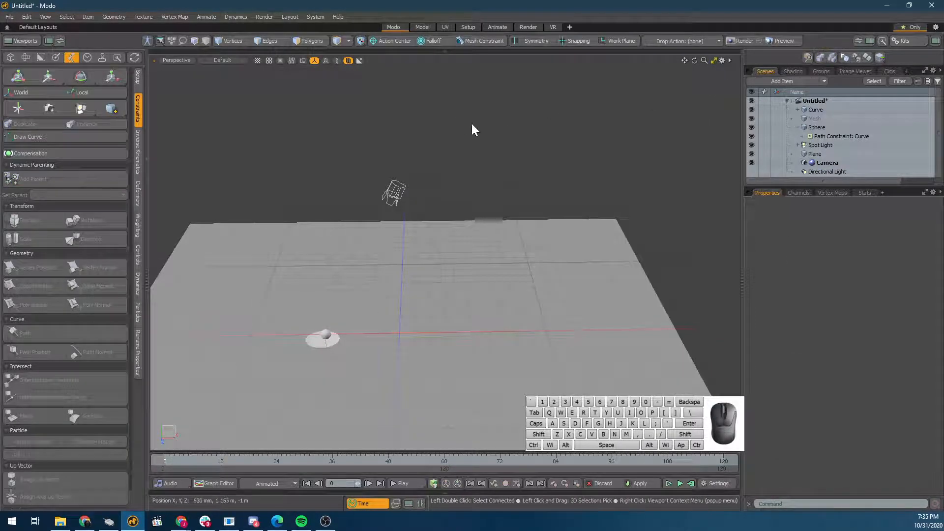
Turn on the display of cameras in the 3D viewport's visibility options so the Camera item can be selected
key("o")
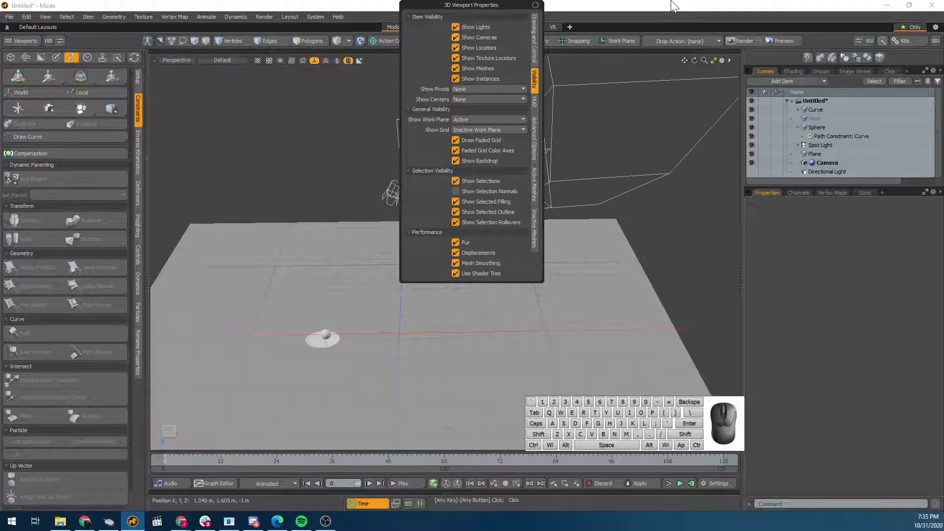
scroll(609, 127, "down", 5)
left_click_drag(620, 152, 515, 39, "alt")
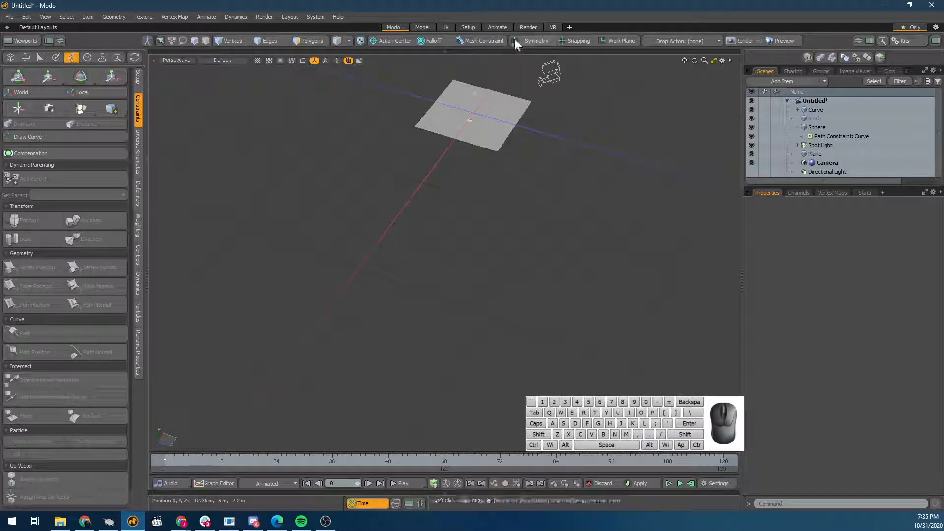
Scale the Camera item down uniformly to about 24.7 % in the viewport, and release the transform tool
left_click(553, 75)
key("y")
left_click_drag(553, 76, 607, 150)
scroll(553, 76, "up", 5)
scroll(588, 131, "down", 2)
key("q")
key("y")
key("q")
left_click(651, 138)
Add a Direction constraint from the Camera to the Sphere so that the camera points at it
left_click(641, 161)
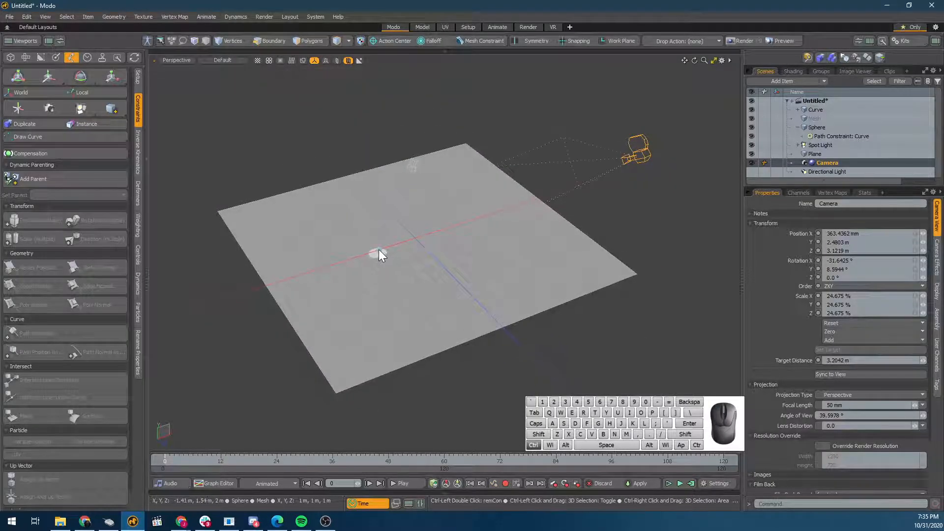
left_click(377, 251, "ctrl")
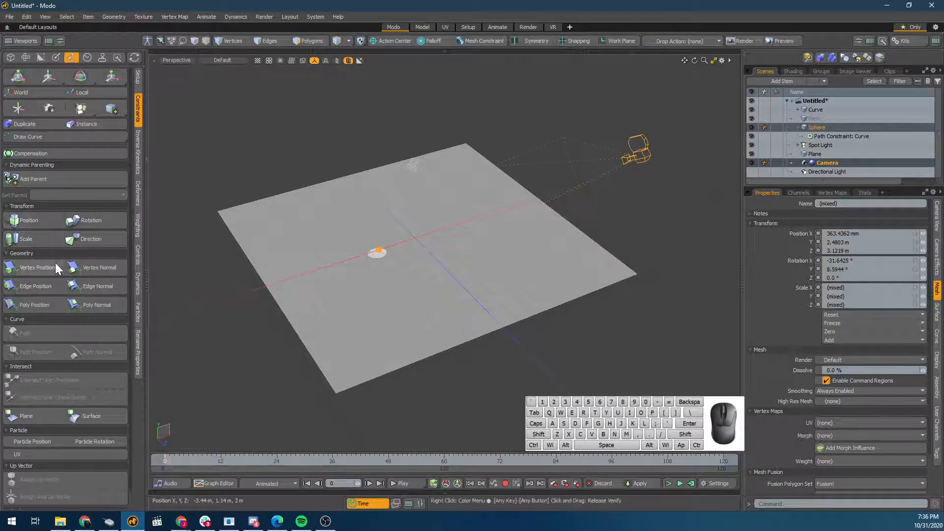
left_click(98, 238)
left_click_drag(492, 239, 555, 212, "alt")
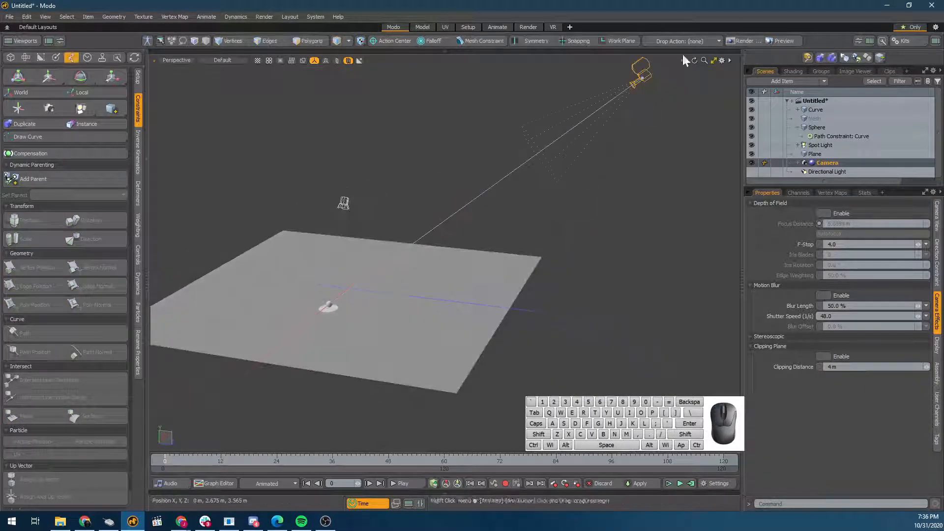
left_click_drag(545, 168, 492, 179, "alt")
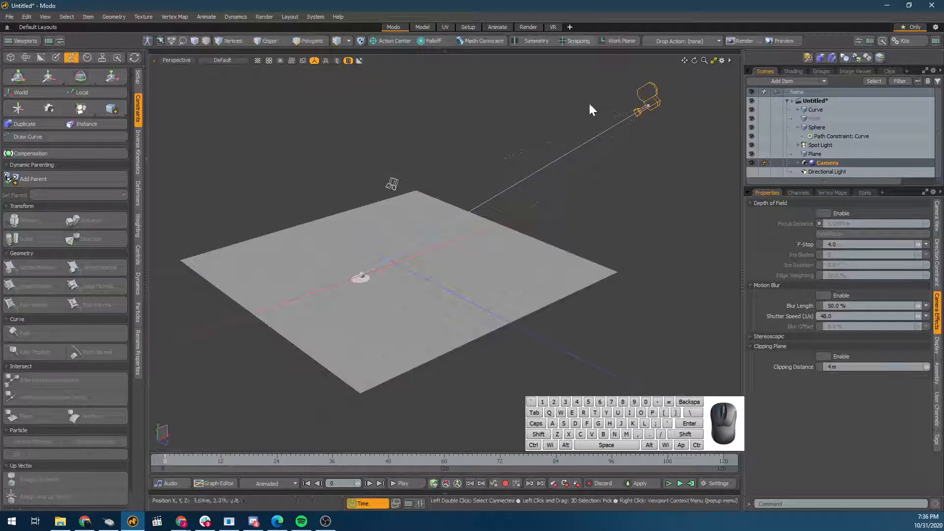
Open the render preview and scrub the timeline forward to check how the Camera tracks the sphere
key("F8")
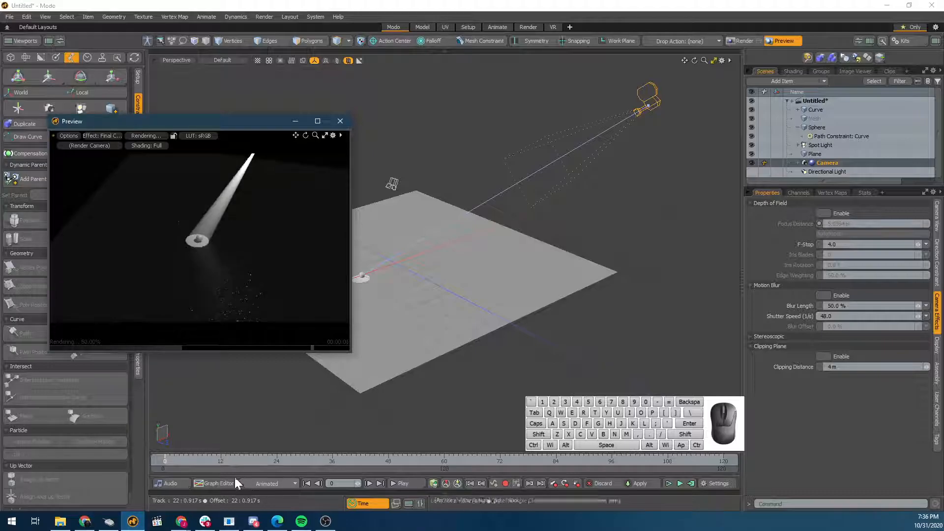
left_click_drag(216, 462, 332, 462)
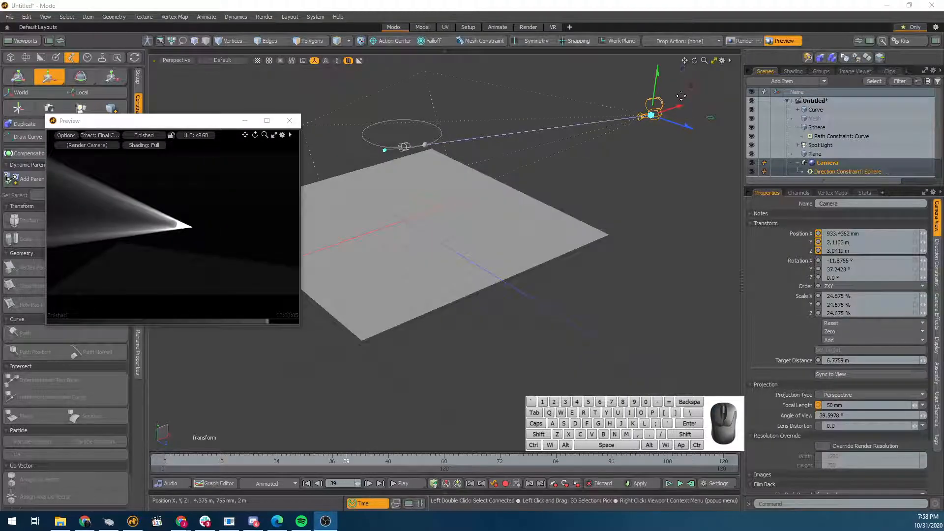
Move the Camera over the plane, to about -1.9 m in X and 472 mm in Z
left_click_drag(680, 96, 555, 257)
scroll(465, 176, "up", 3)
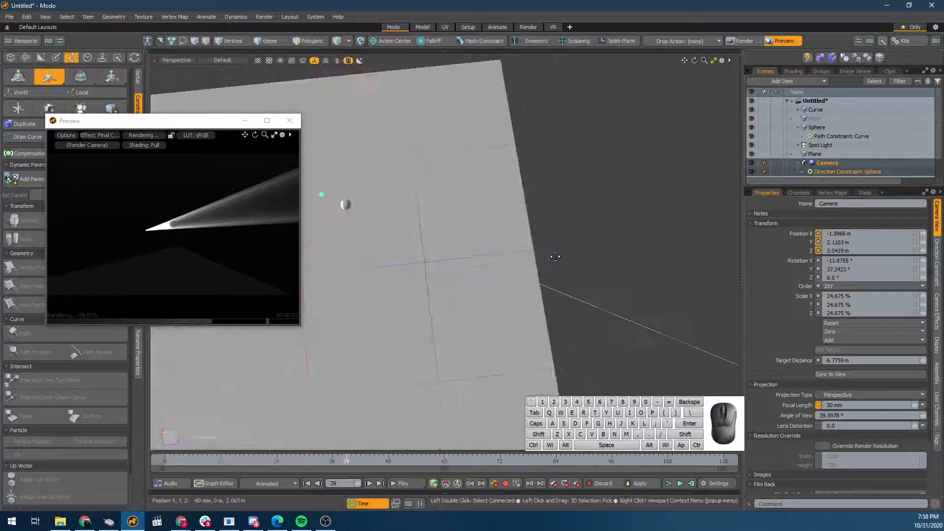
scroll(555, 256, "down", 3)
left_click_drag(706, 322, 503, 346)
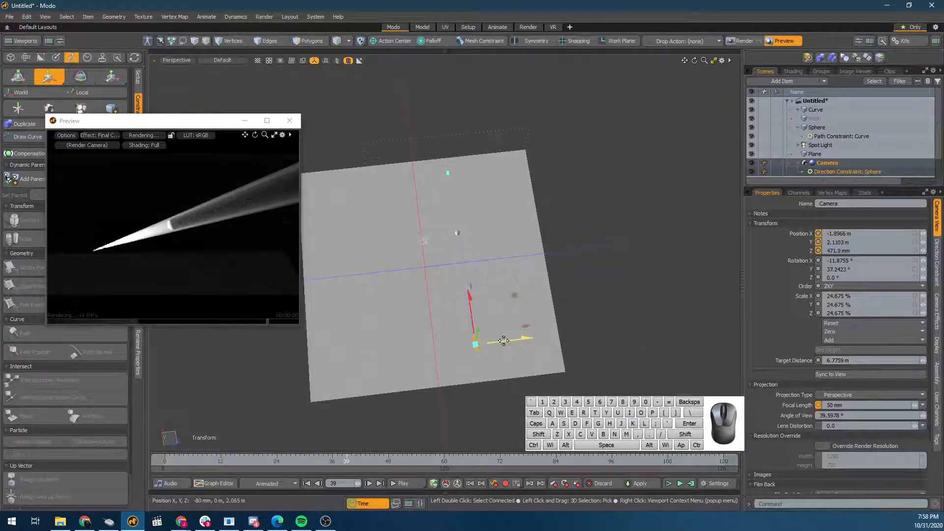
Keyframe the Camera's position at frame 0, then scrub ahead and return to frame 0
left_click(306, 483)
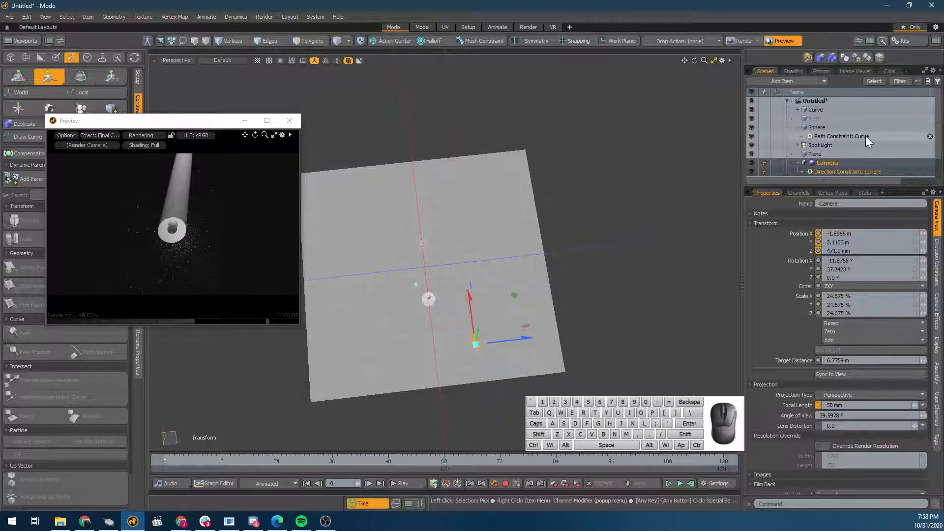
left_click(857, 162)
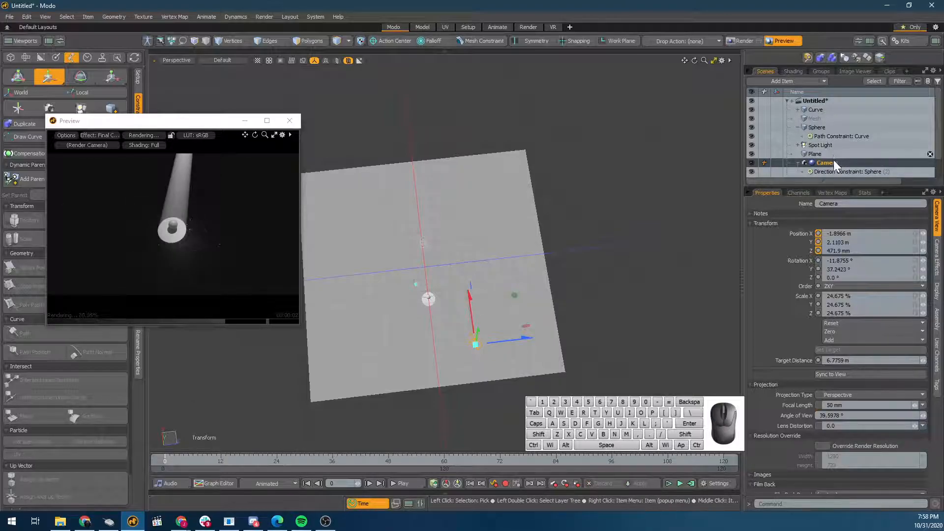
left_click_drag(712, 427, 655, 438)
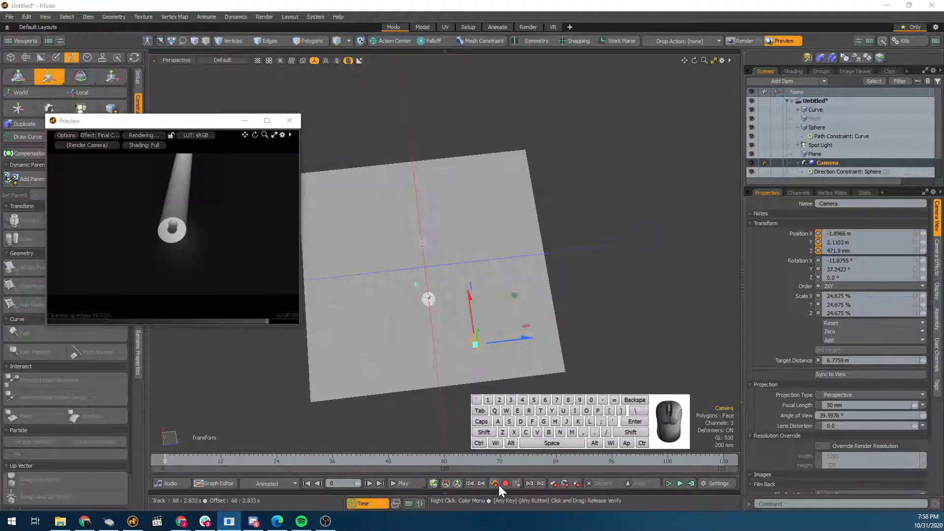
left_click(557, 483)
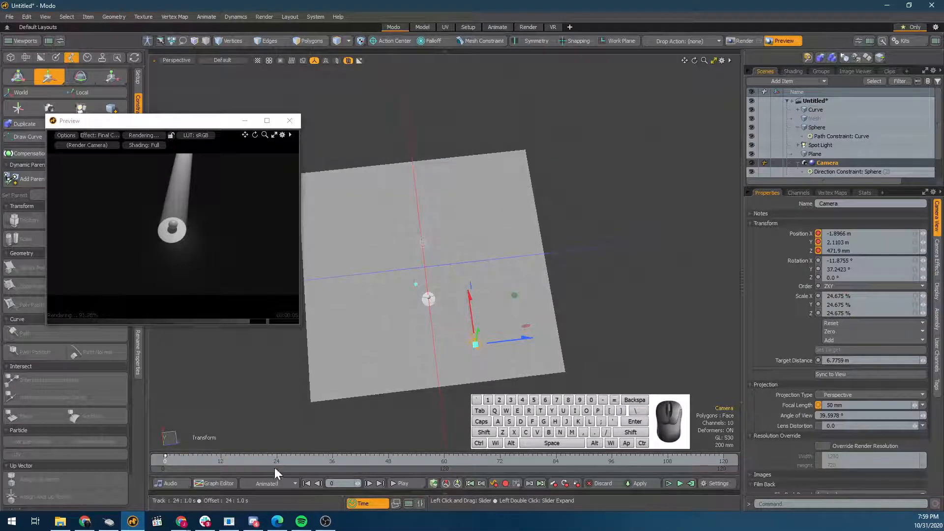
left_click(332, 459)
left_click_drag(332, 461, 165, 460)
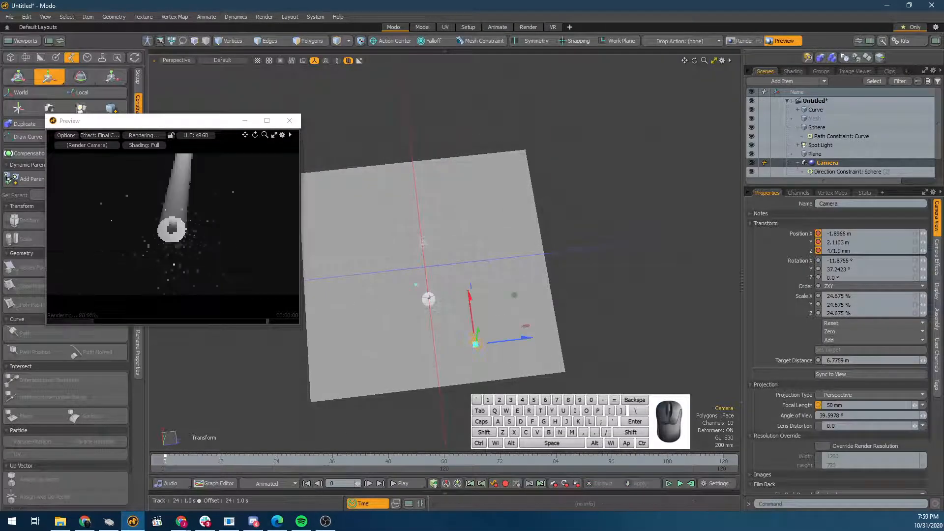
Look through the Camera in the viewport and keyframe it at frame 60 below the sphere, at about X -1.6 m, Y -276 mm, Z 63 mm
left_click(183, 60)
mouse_move(180, 67)
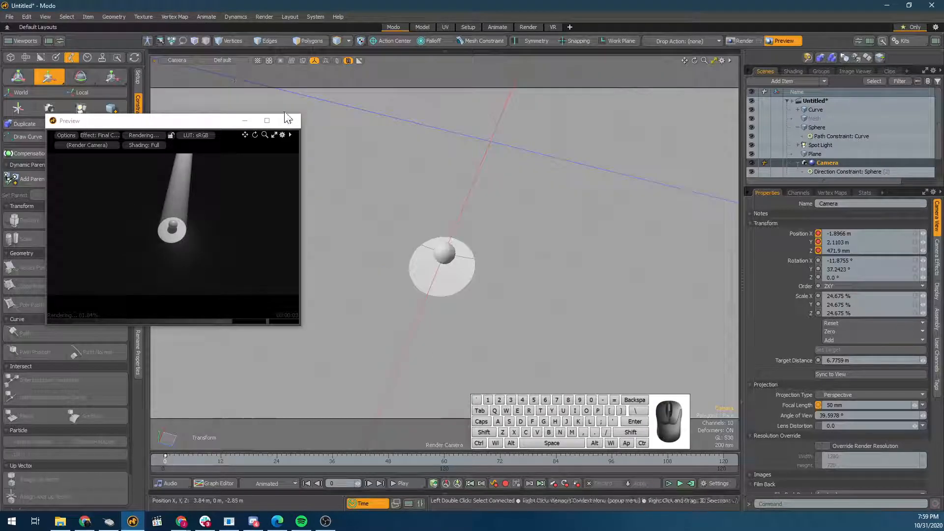
left_click(239, 82)
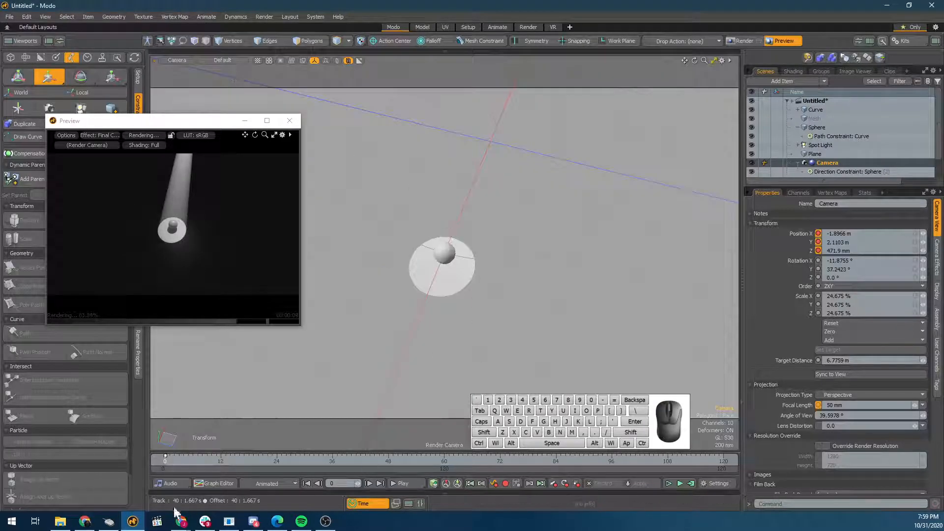
left_click_drag(207, 461, 444, 461)
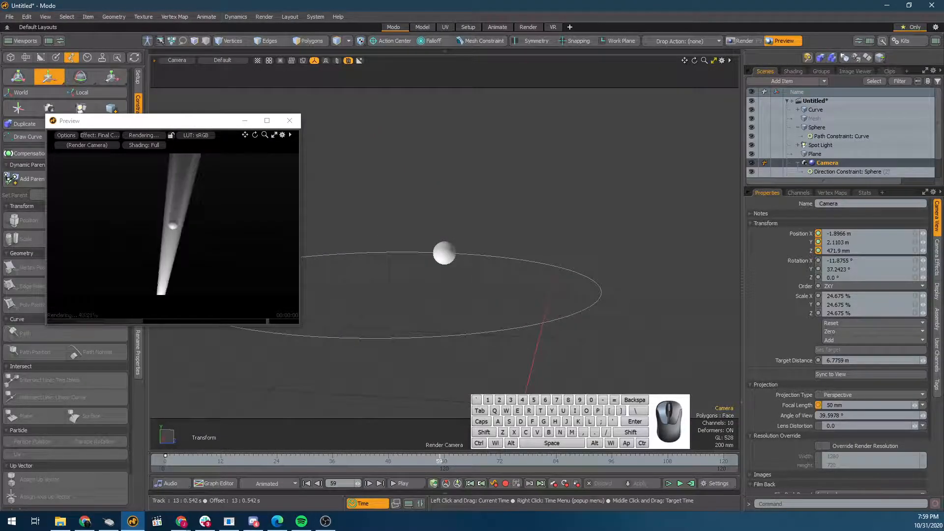
left_click_drag(430, 272, 442, 278, "alt")
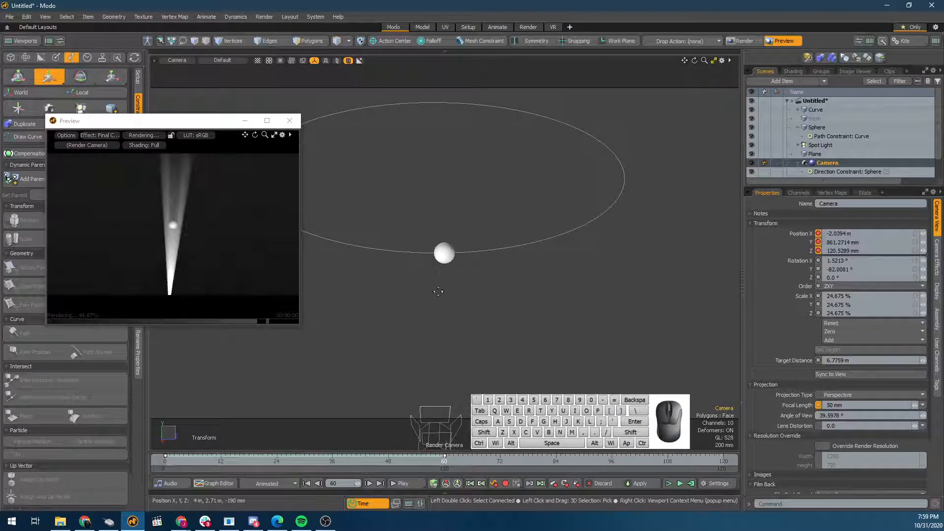
mouse_move(432, 316)
left_mouse_down("alt")
mouse_move(432, 306)
mouse_move(432, 316)
mouse_move(415, 317)
left_mouse_up("alt")
mouse_move(428, 285)
left_mouse_down()
mouse_move(427, 249)
mouse_move(424, 285)
left_mouse_up()
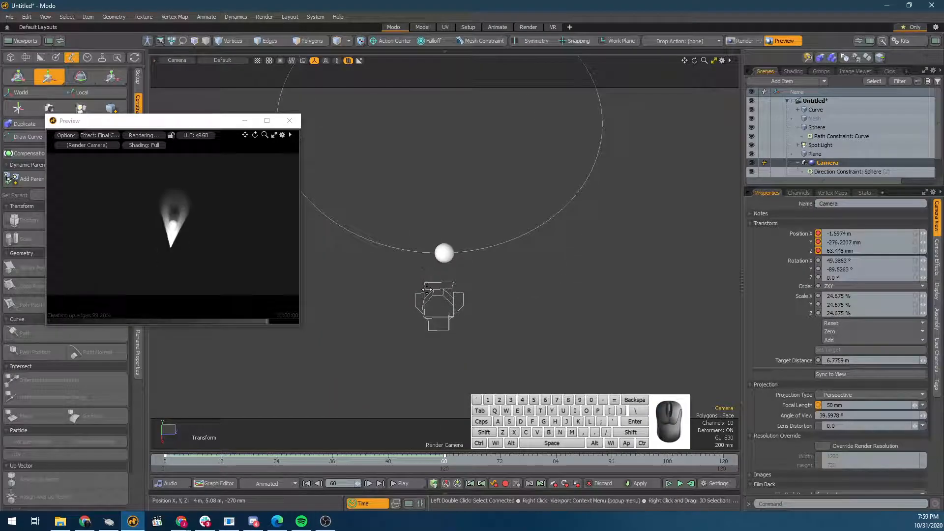
Scrub to the end of the timeline and keyframe the Camera's unchanged X, Y and Z position at frame 108
left_click_drag(384, 457, 725, 461)
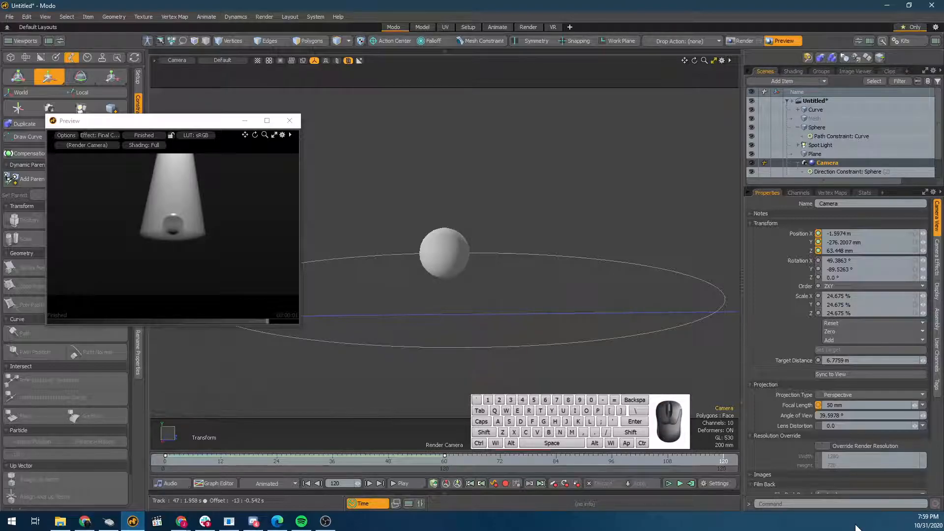
left_click(669, 460)
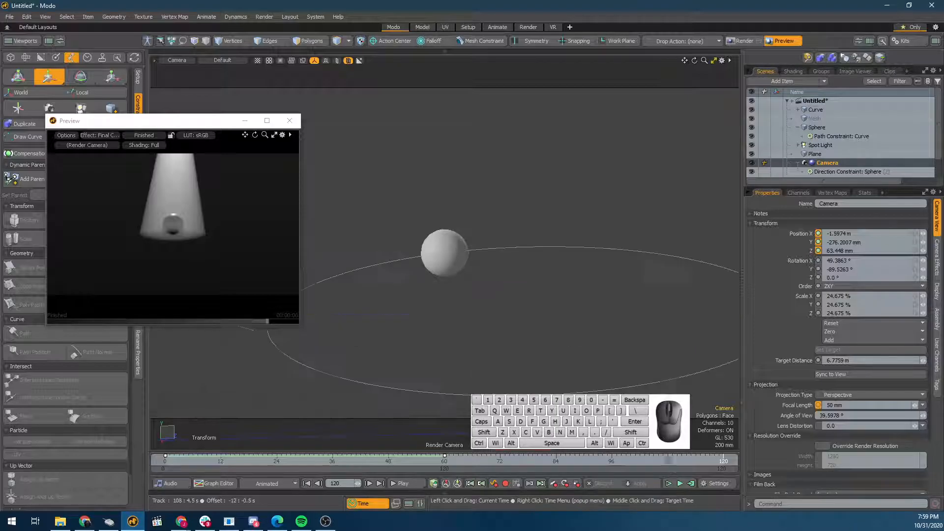
left_click(819, 242)
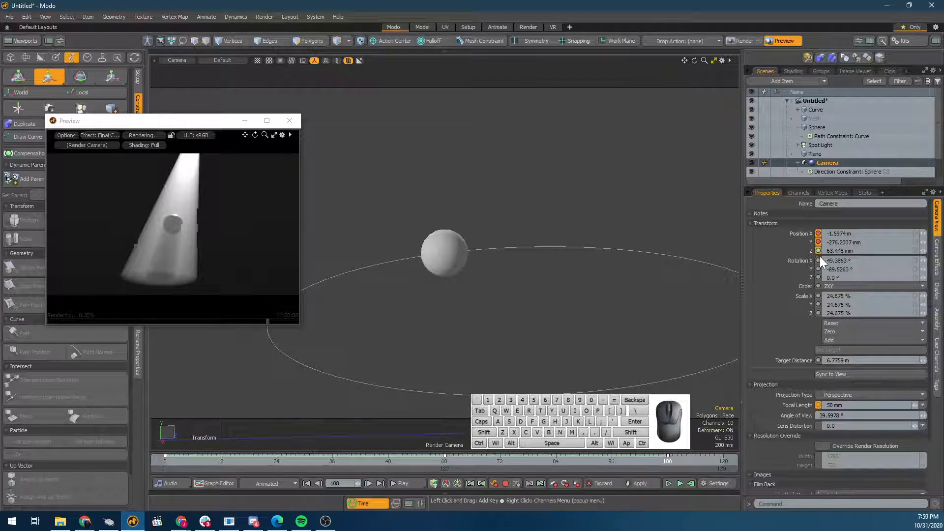
left_click(819, 250)
At frame 120, orbit the Camera above the sphere to keyframe it at about X -1.8 m, Y 1.74 m, Z -94 mm
left_click(722, 459)
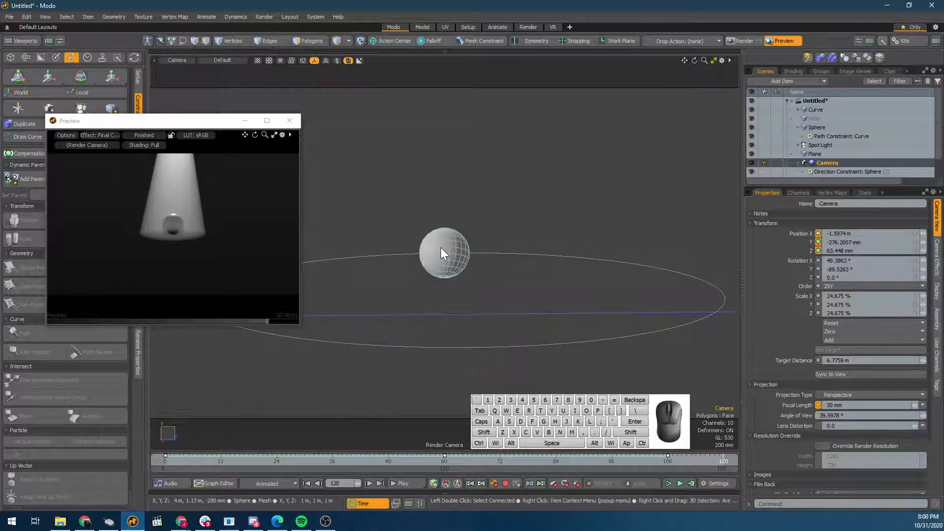
left_click_drag(453, 238, 444, 289, "alt")
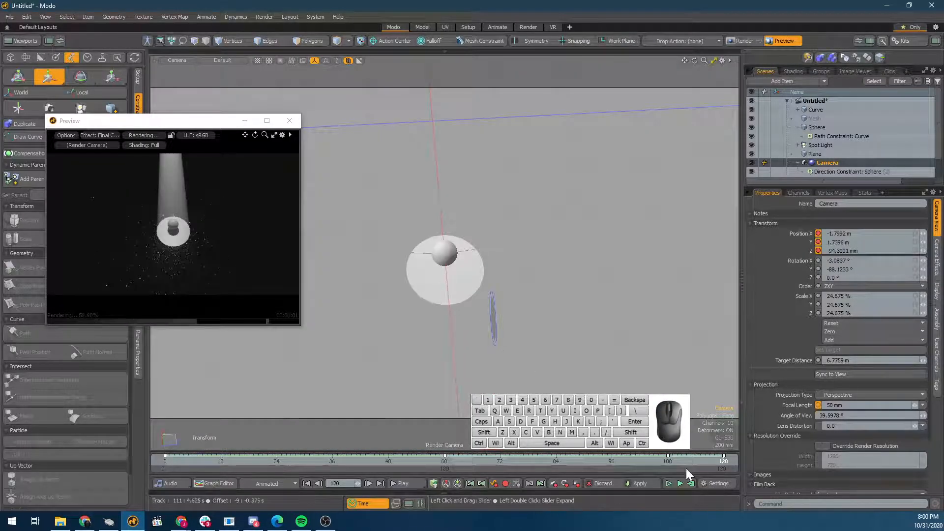
key("alt")
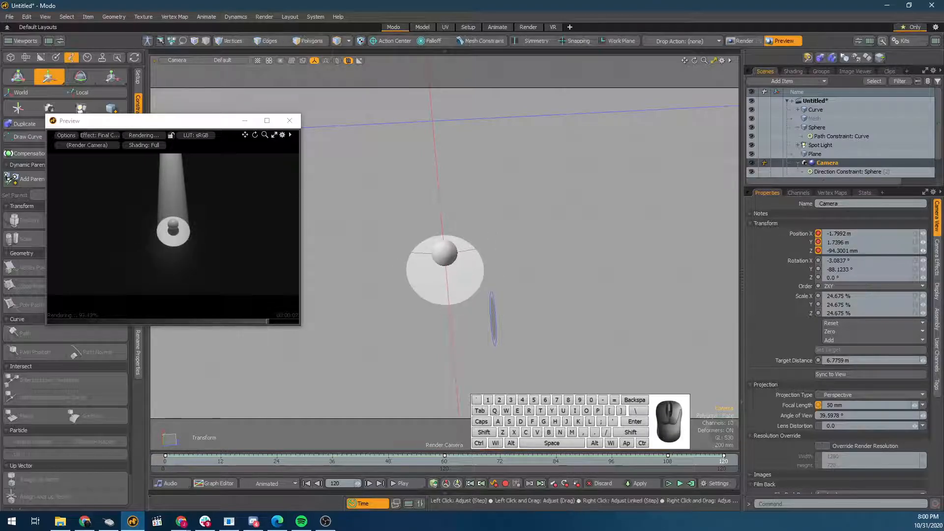
mouse_move(705, 461)
left_mouse_down()
mouse_move(272, 461)
mouse_move(723, 462)
left_mouse_up()
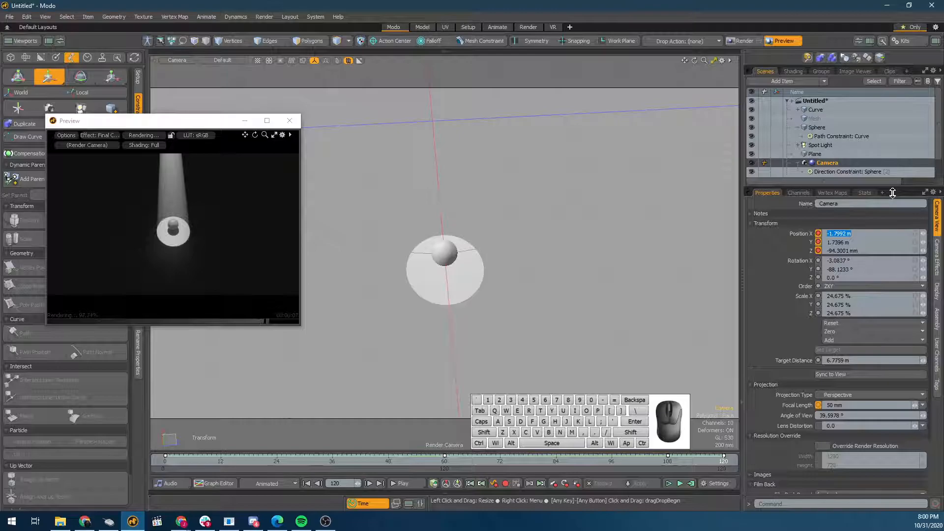
Remove all keyframes from the Camera's position channels and scrub the timeline to review the shot from the origin
right_click(817, 233)
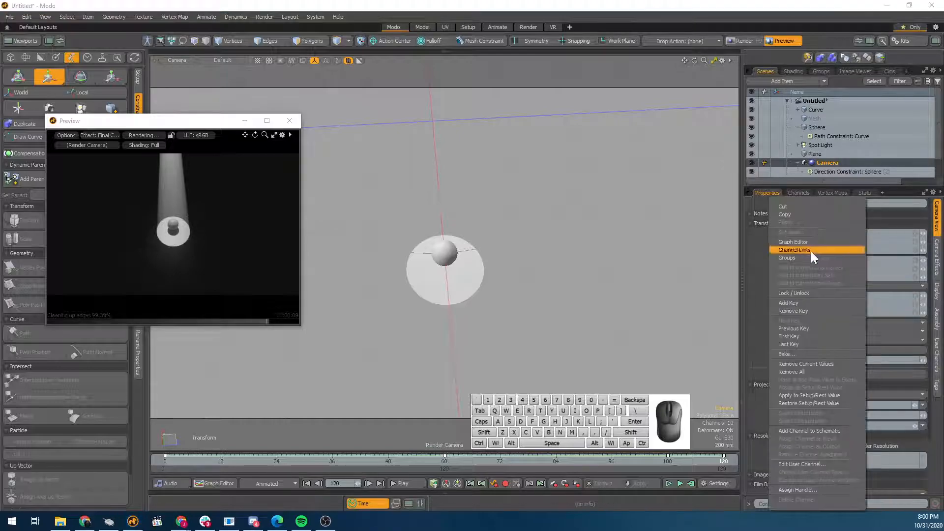
left_click(820, 373)
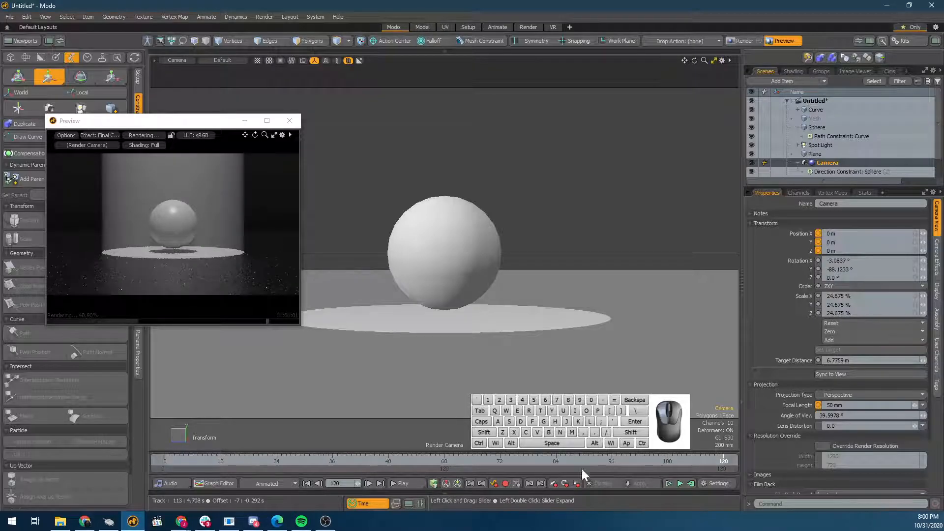
left_click_drag(217, 461, 560, 461)
Return the viewport to Perspective, scrub the whole timeline to watch the Camera follow the sphere, and go back to frame 0 with the transform tool released
left_click(178, 60)
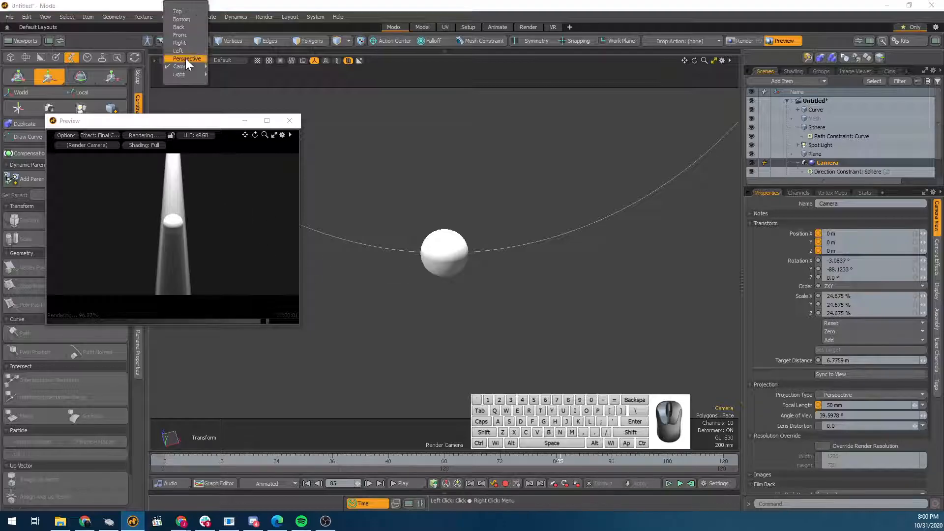
left_click(189, 59)
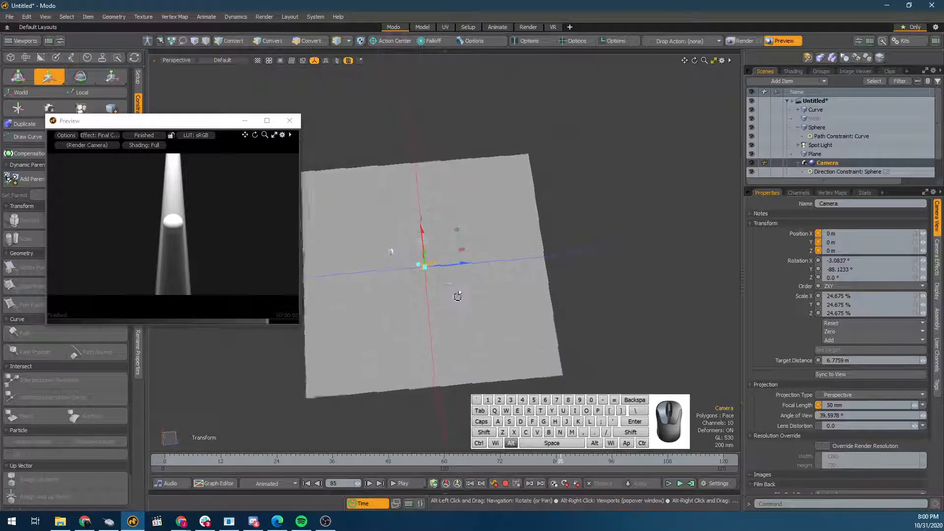
left_click_drag(461, 298, 420, 268, "alt")
scroll(421, 267, "up", 3)
mouse_move(317, 464)
left_mouse_down()
mouse_move(185, 464)
mouse_move(499, 461)
left_mouse_up()
left_click_drag(649, 461, 407, 460)
left_click_drag(490, 461, 720, 460)
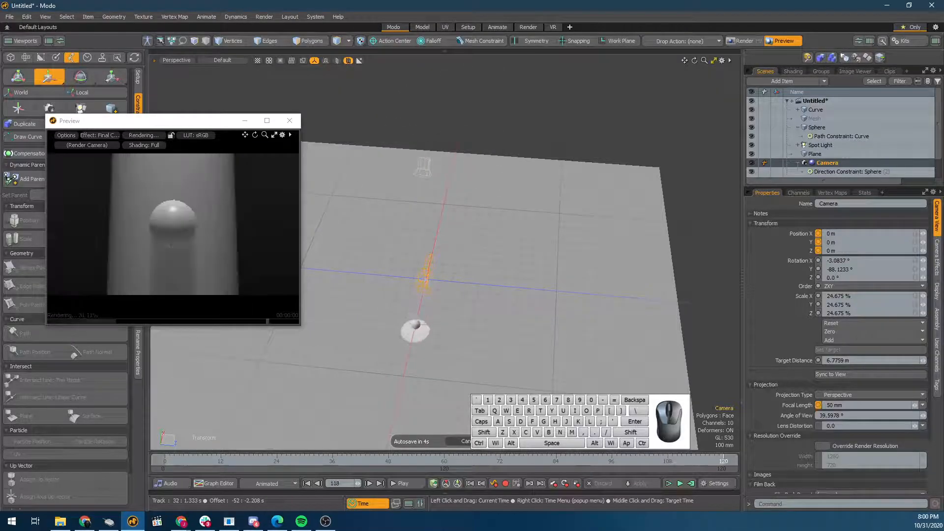
left_click_drag(569, 461, 165, 460)
key("space")
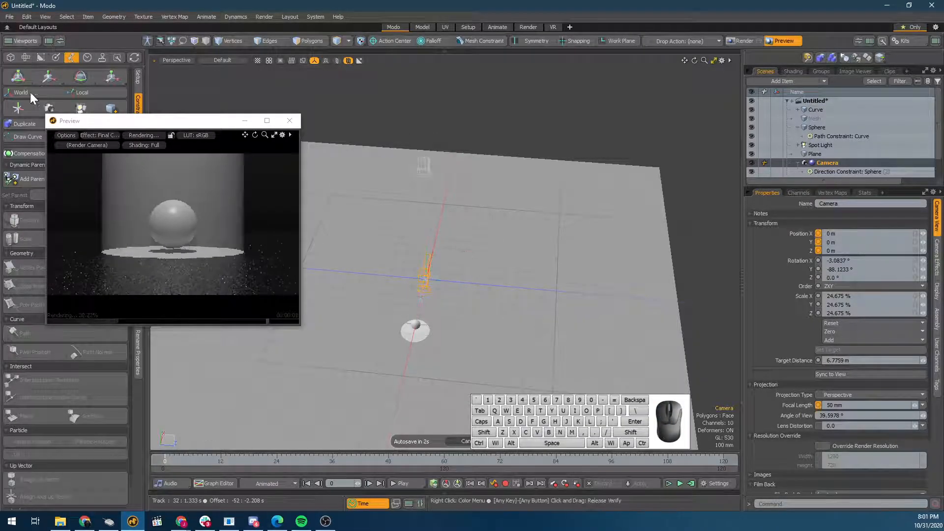
Parent the Camera to the Curve in the item list and scrub to frame 120 to review its motion
left_click_drag(566, 258, 432, 297, "alt")
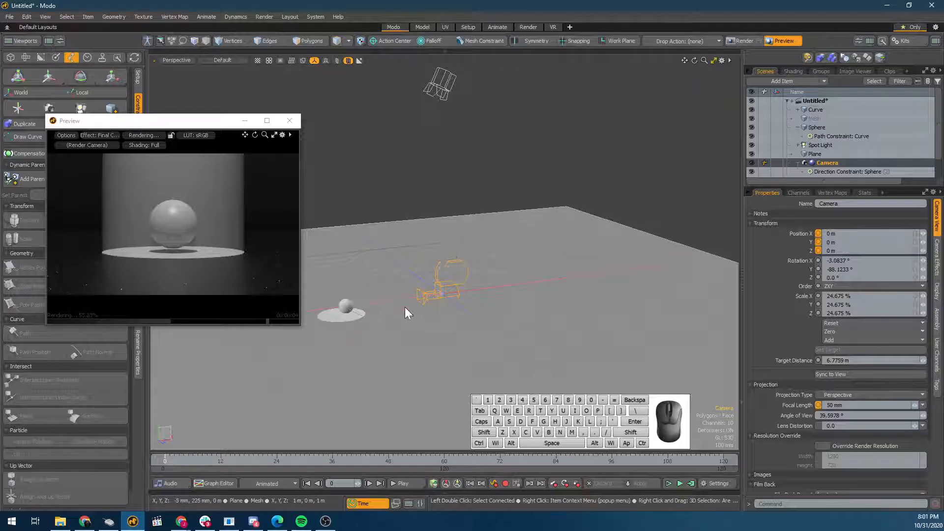
left_click(450, 276)
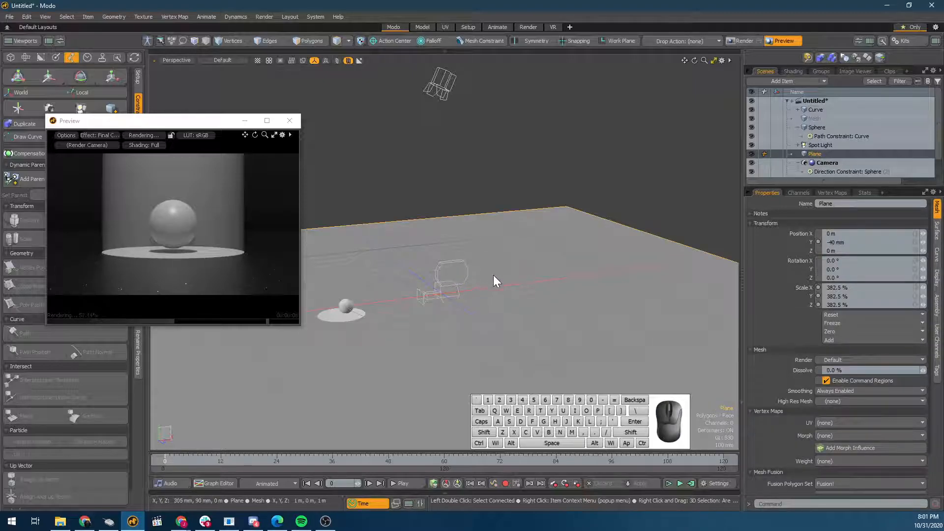
left_click(438, 291)
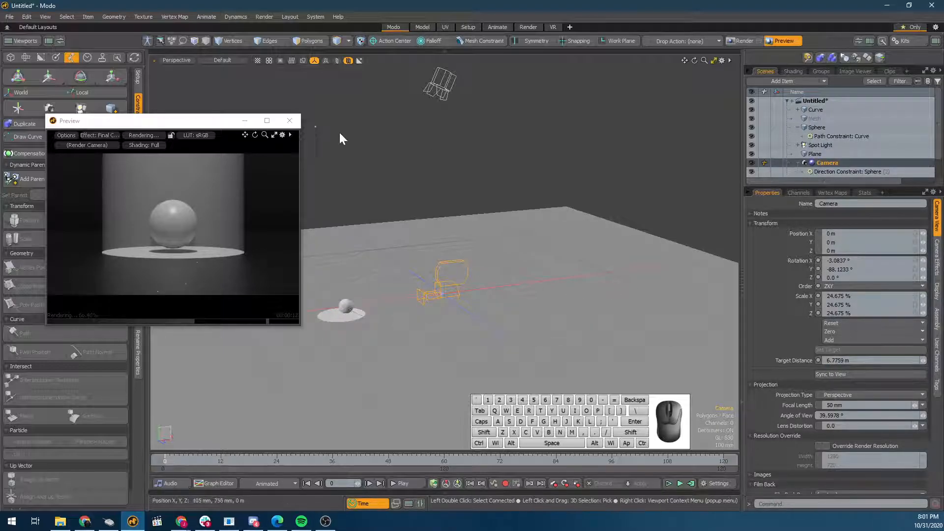
left_click_drag(241, 120, 301, 61)
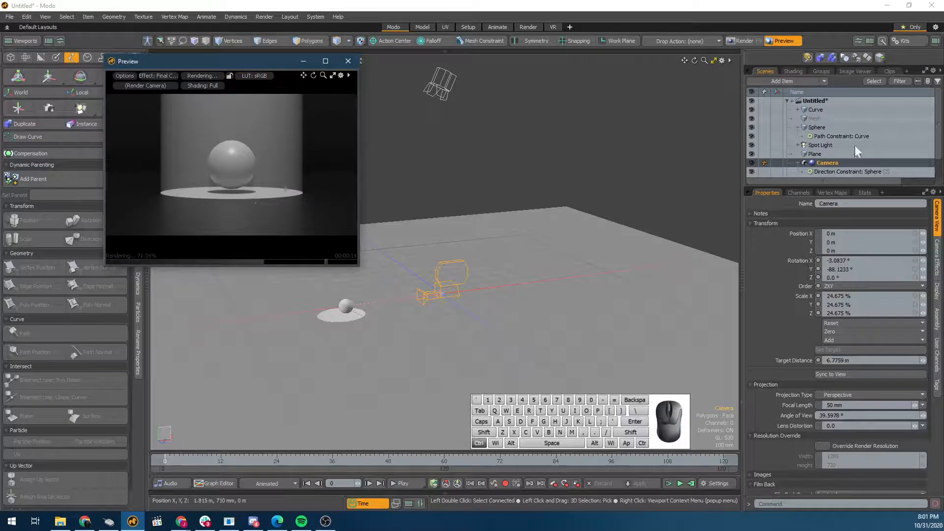
left_click(813, 110)
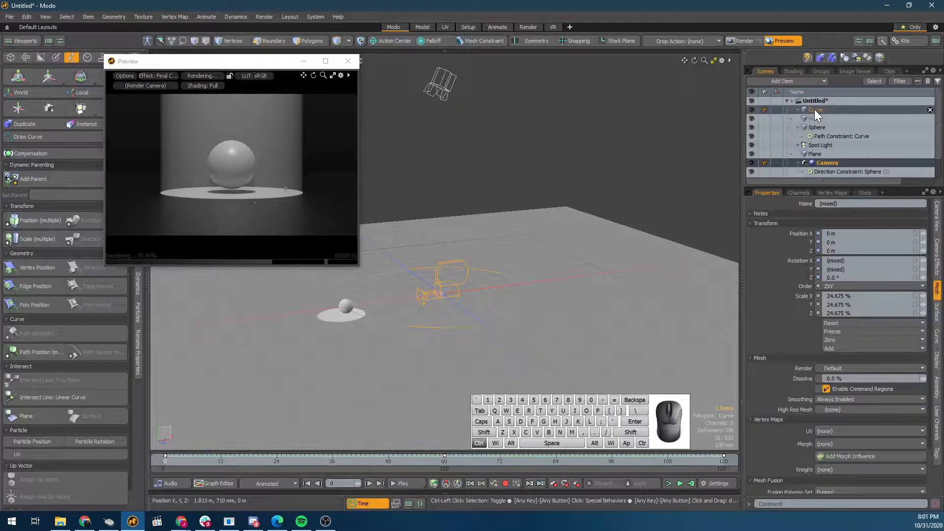
left_click(838, 154)
left_click_drag(830, 163, 825, 108)
left_click_drag(279, 465, 388, 460)
left_click_drag(467, 460, 723, 460)
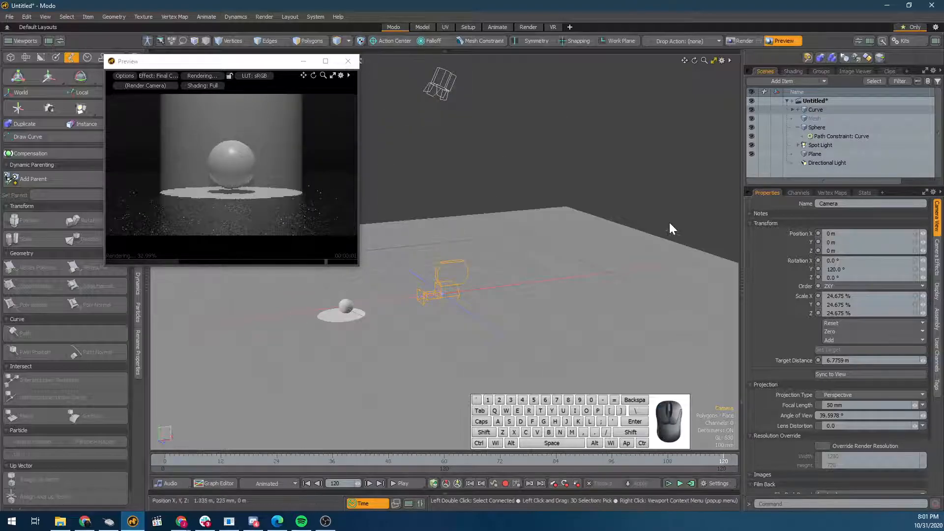
Select the Camera in the viewport and raise it to 180 mm in Y
left_click(397, 264)
left_click(458, 281)
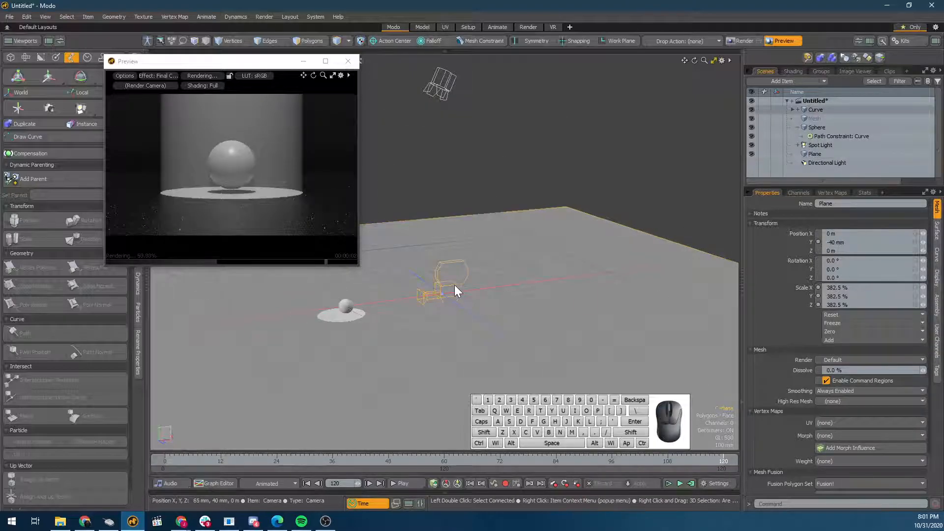
key("w")
left_click_drag(442, 229, 442, 215)
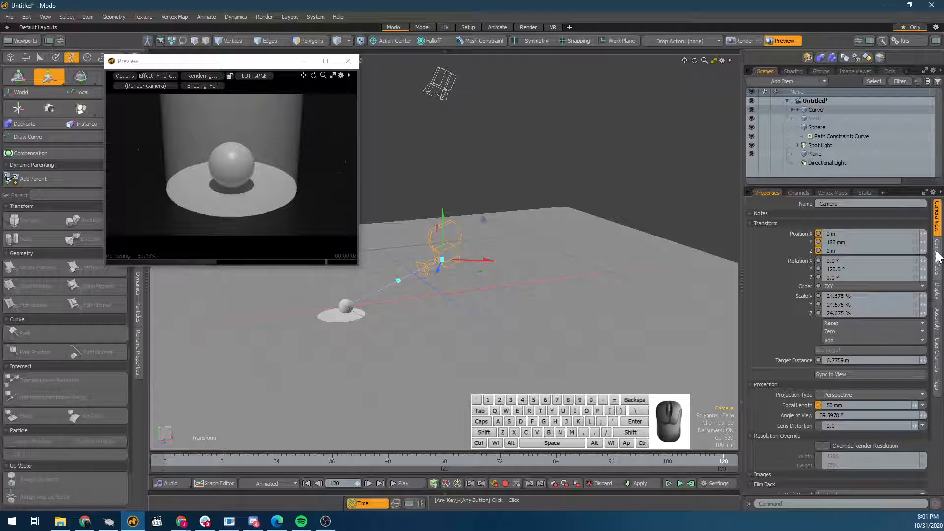
Widen the Camera's angle of view to 64.9° and scrub the timeline to frame 99 to review the shot
mouse_move(923, 415)
left_mouse_down()
mouse_move(943, 416)
mouse_move(927, 416)
left_mouse_up()
left_click_drag(527, 461, 625, 461)
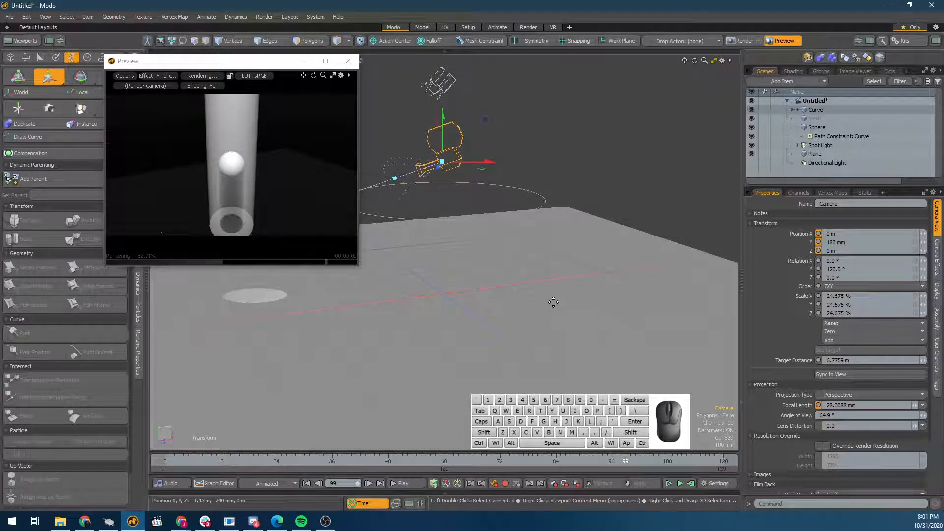
Close the render preview window and release the transform tool from the Camera
left_click(245, 264)
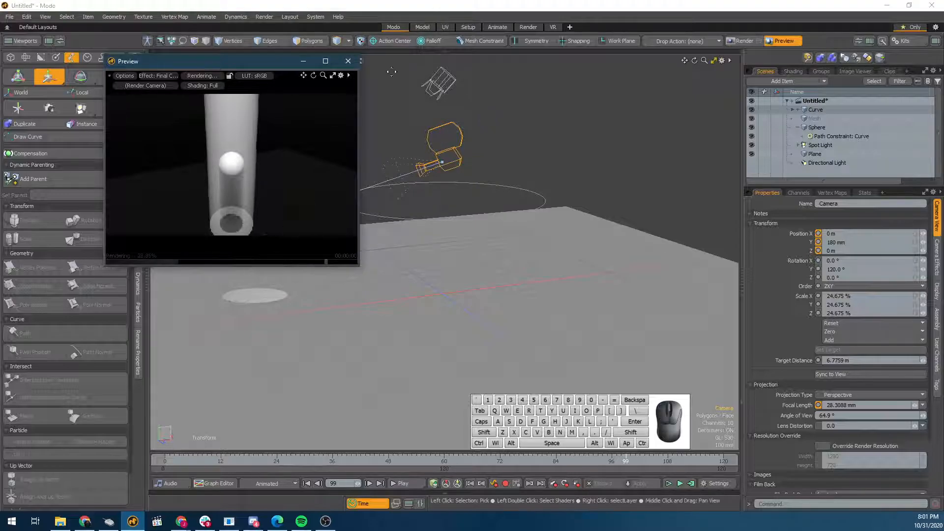
left_click(348, 61)
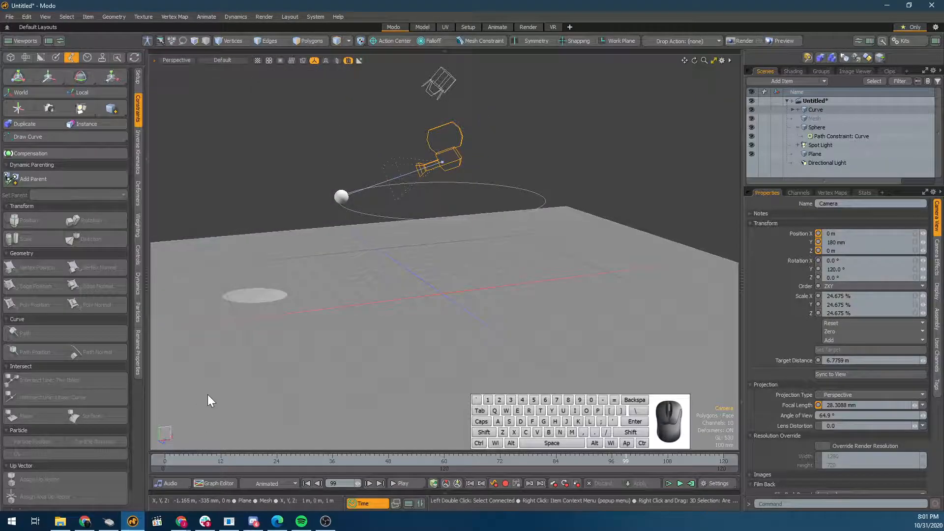
scroll(207, 394, "down", 5)
key("space")
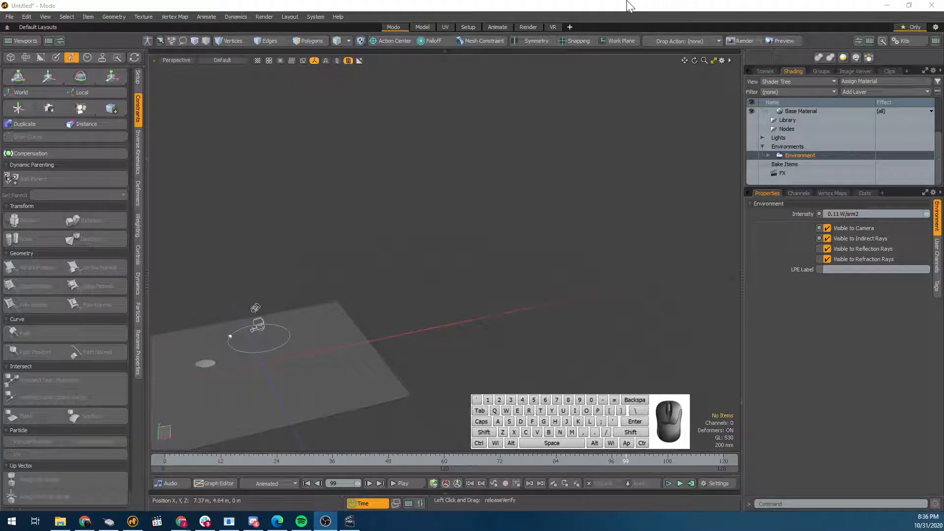
Select the Sphere and assign it a new green default material named earth
left_click(629, 6)
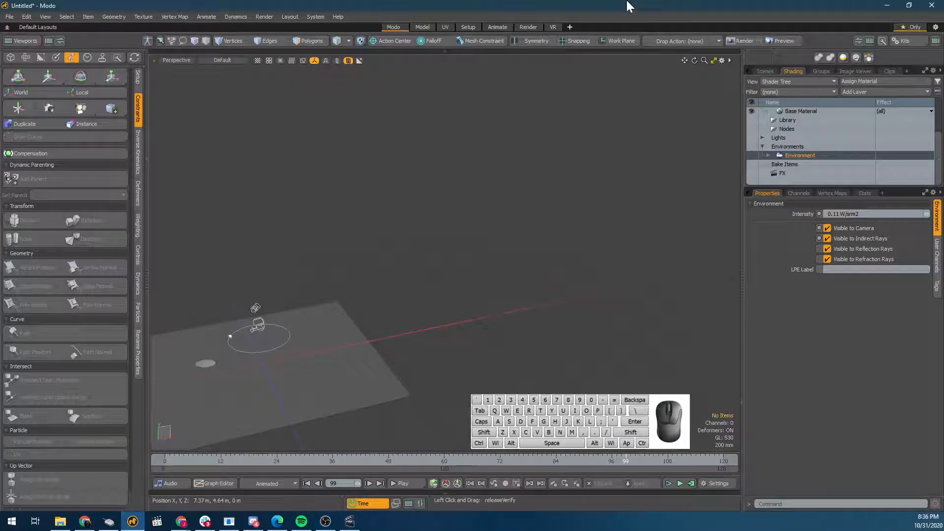
scroll(213, 376, "up", 10)
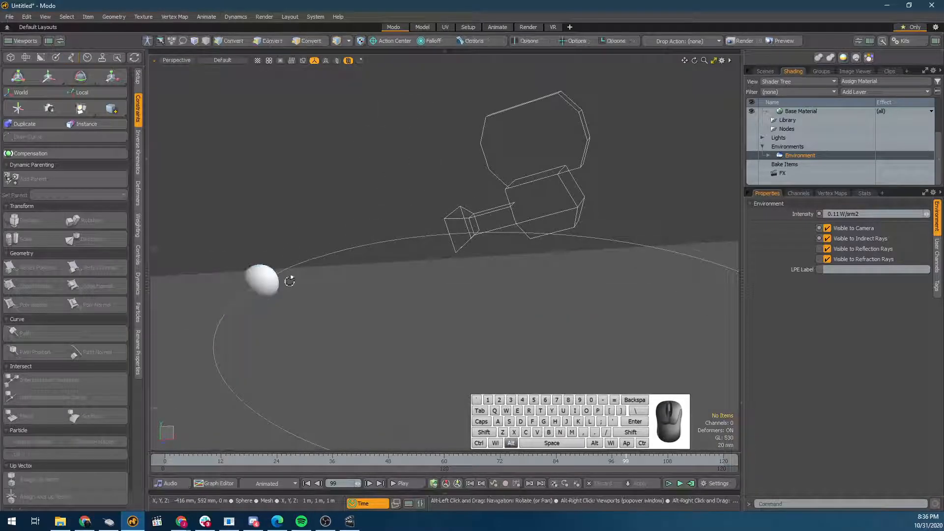
left_click_drag(293, 280, 355, 239, "alt")
left_click(355, 239)
key("m")
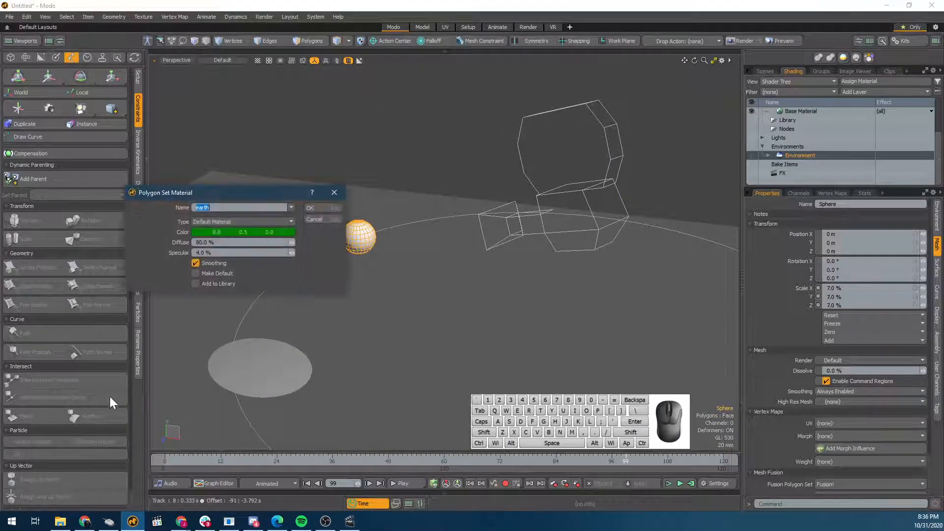
left_click(321, 207)
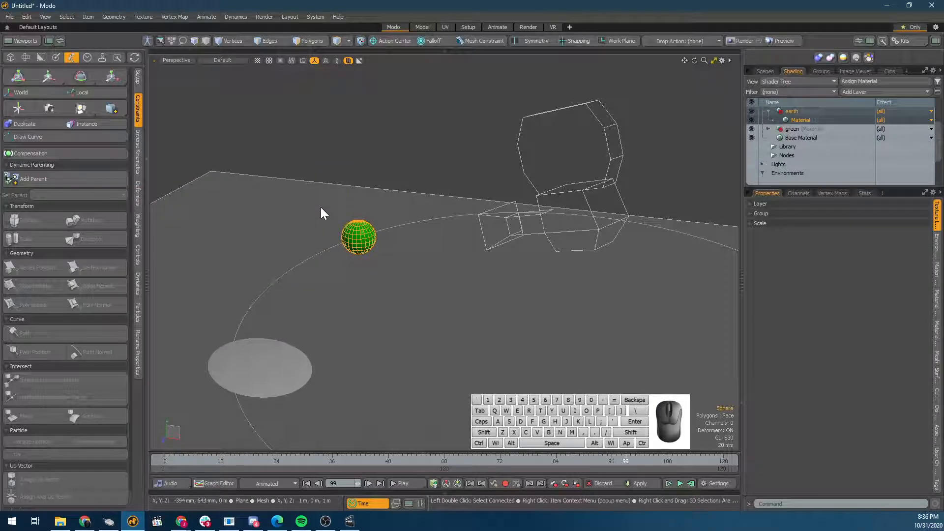
Load the earth image as an image map layer on the earth material and check the texture on the Sphere
left_click(798, 119)
left_click(863, 90)
mouse_move(849, 141)
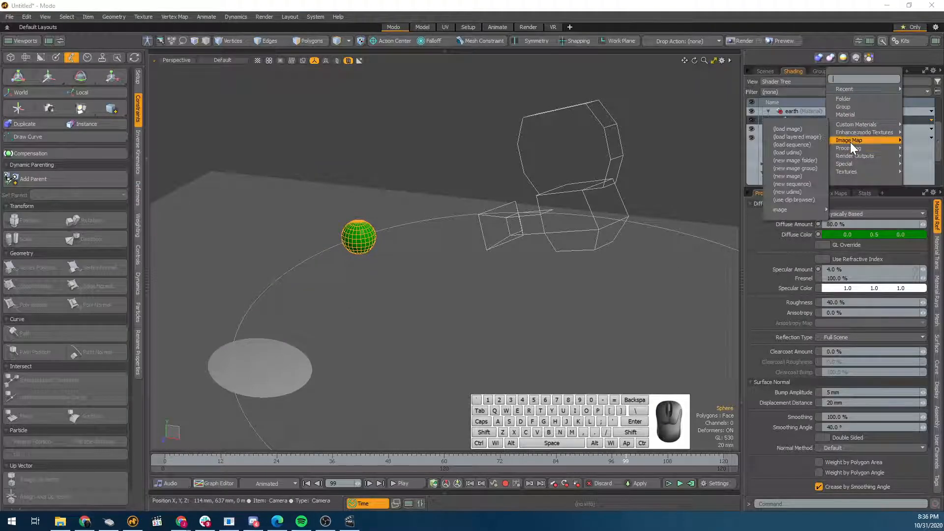
left_click(806, 129)
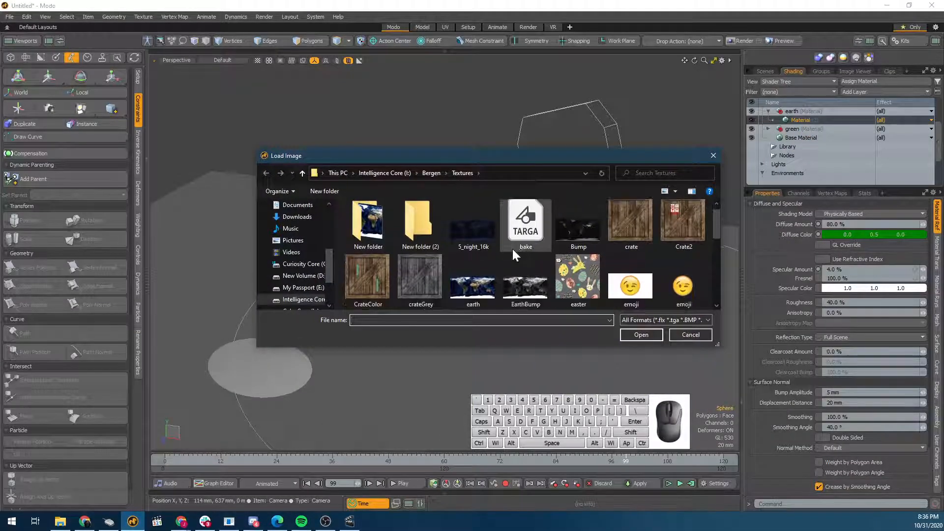
double_click(463, 301)
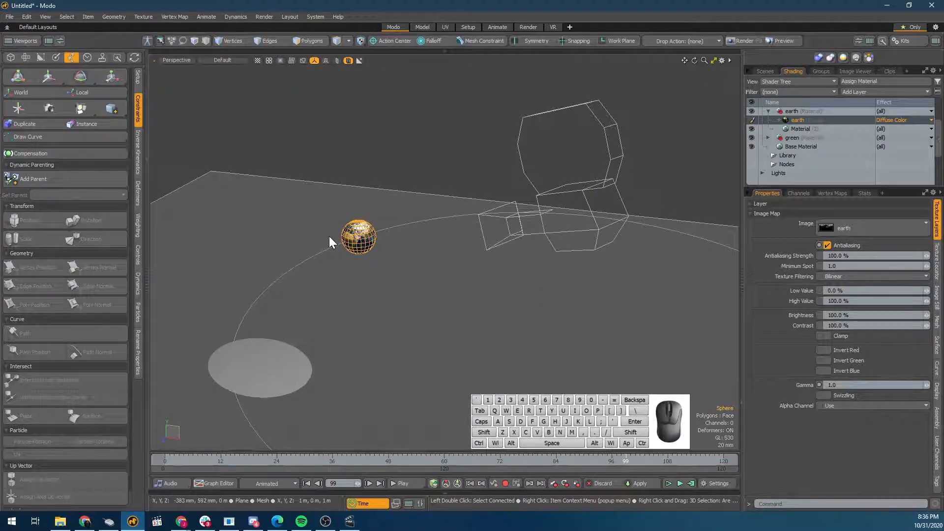
scroll(365, 243, "up", 8)
left_click_drag(362, 243, 343, 257, "alt")
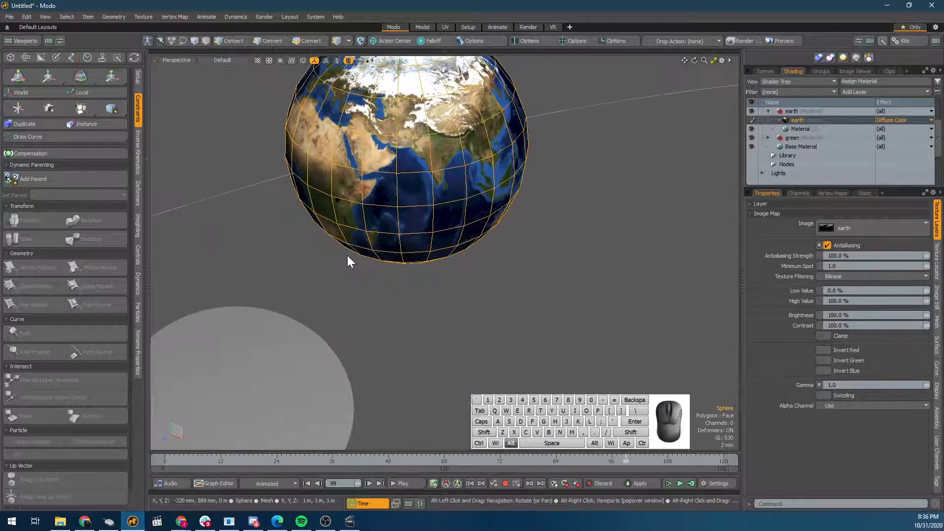
scroll(352, 250, "down", 10)
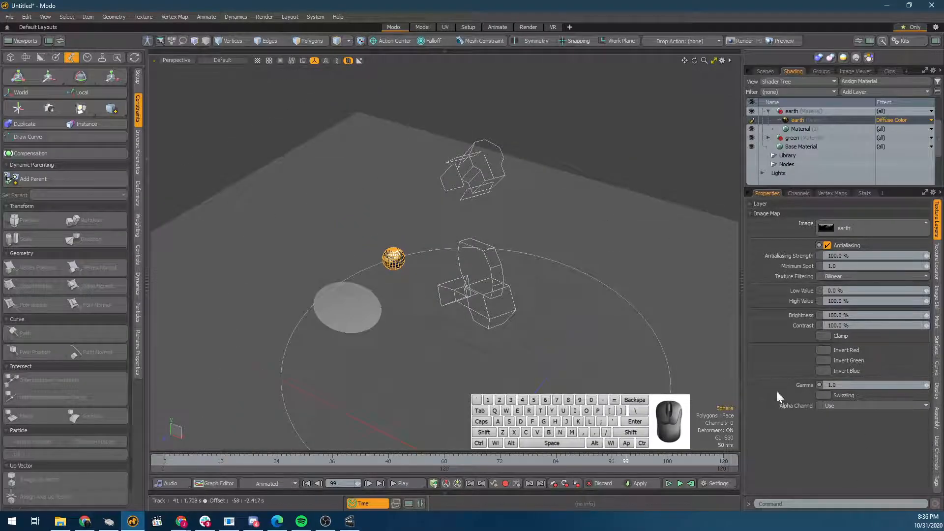
scroll(379, 244, "up", 8)
left_click_drag(200, 185, 433, 217, "alt+shift")
scroll(560, 329, "down", 5)
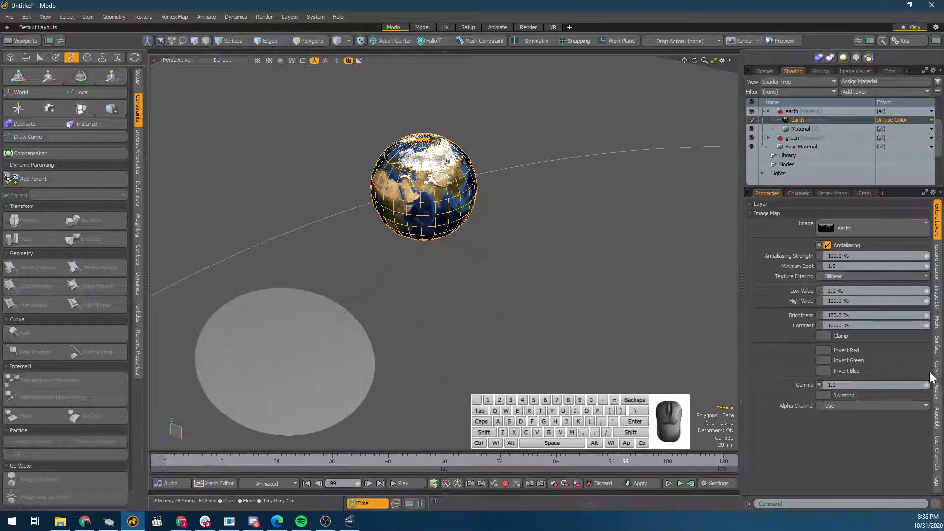
Try to rotate the path-constrained Sphere about its Y axis with the Rotate tool
left_click(763, 72)
left_click(480, 4)
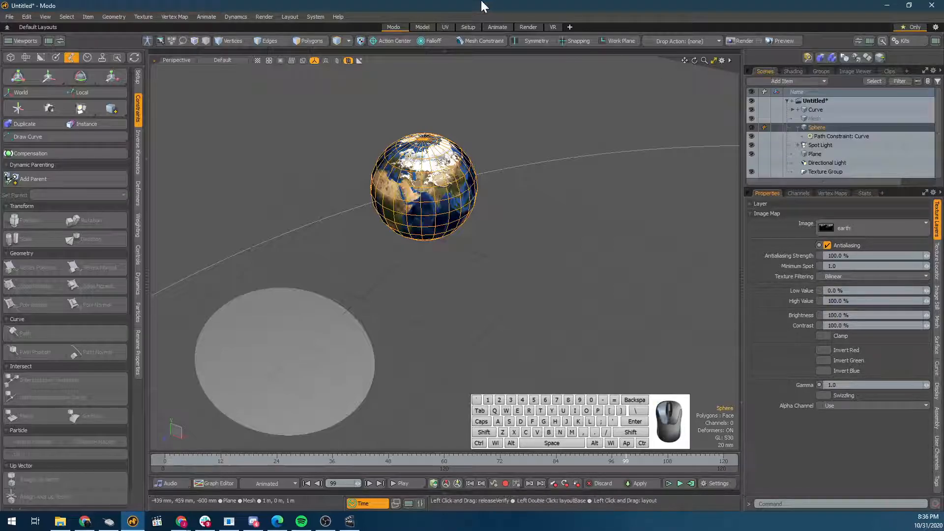
key("r")
key("e")
left_click_drag(425, 251, 667, 184)
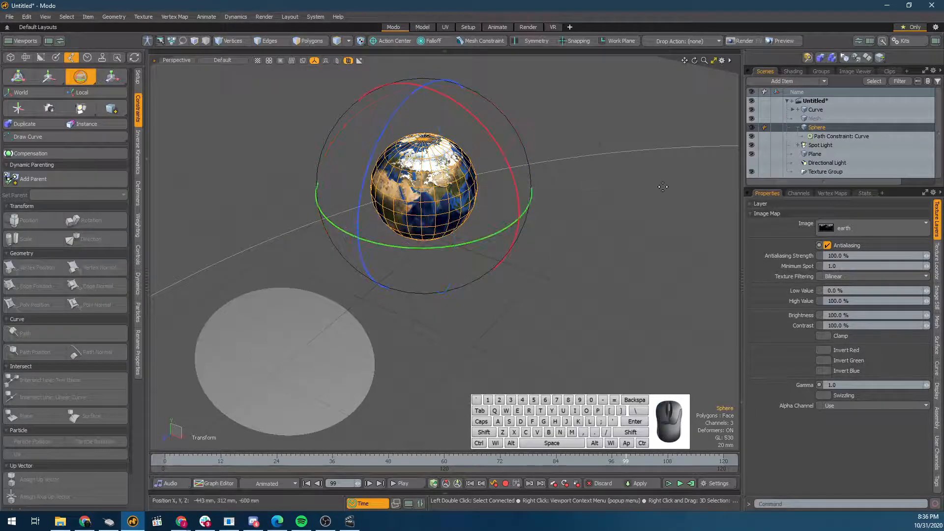
Test the Roll of the Sphere's Path Constraint with Local Up Vector off and on, and revert both settings
left_click(818, 135)
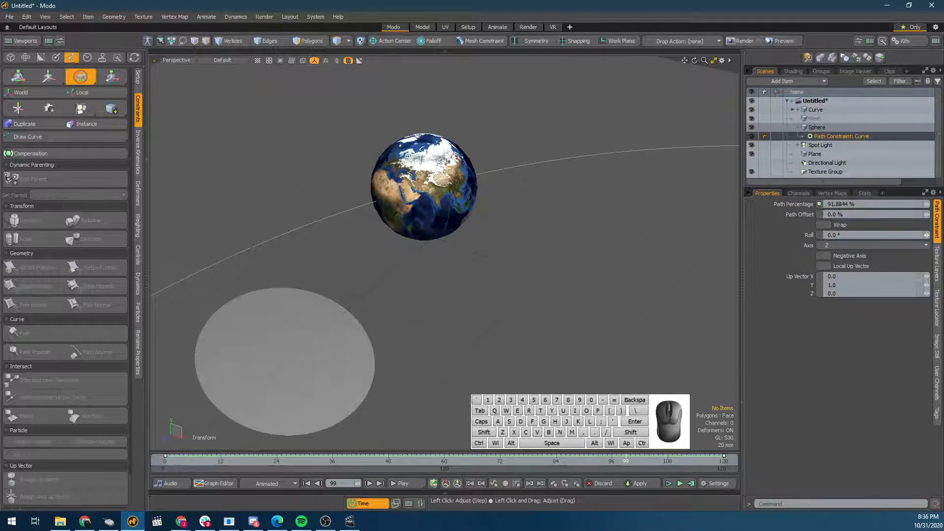
mouse_move(926, 235)
left_mouse_down()
mouse_move(941, 234)
mouse_move(908, 235)
left_mouse_up()
key("ctrl+z")
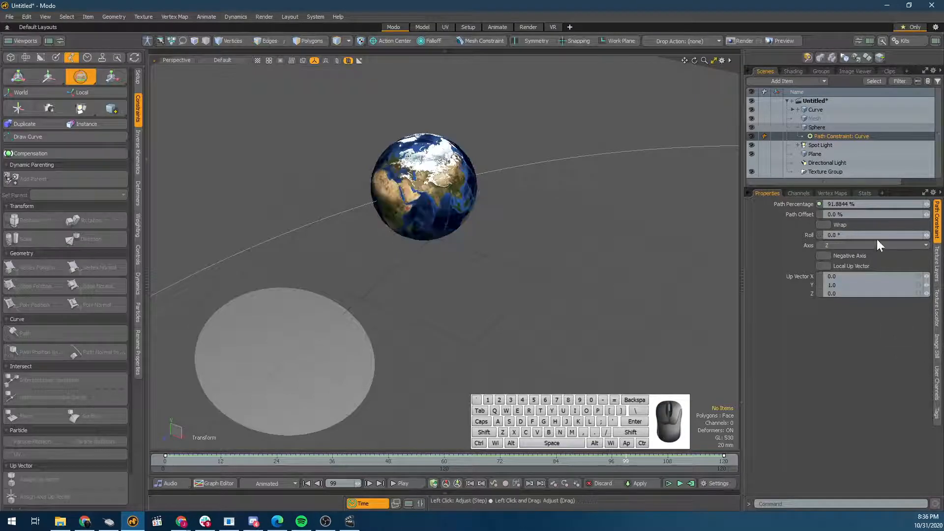
left_click(842, 267)
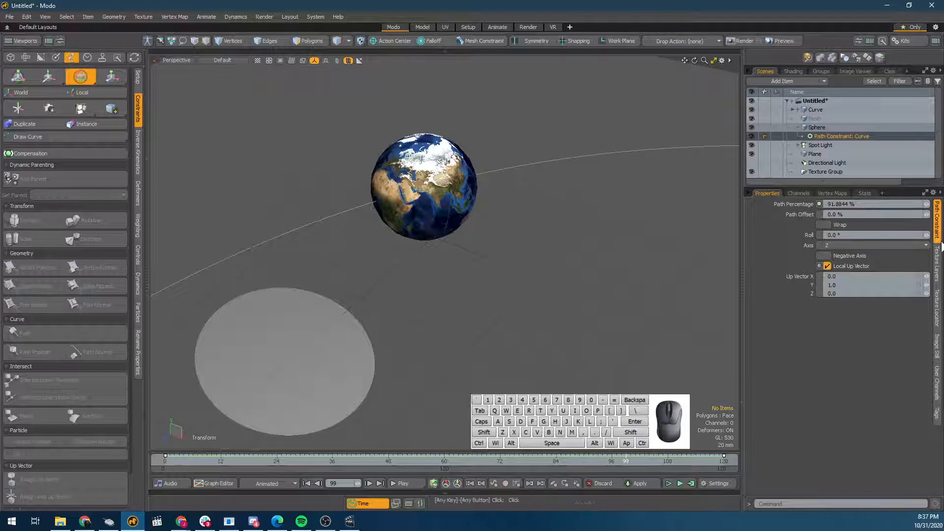
left_click_drag(926, 235, 940, 235)
key("ctrl+z")
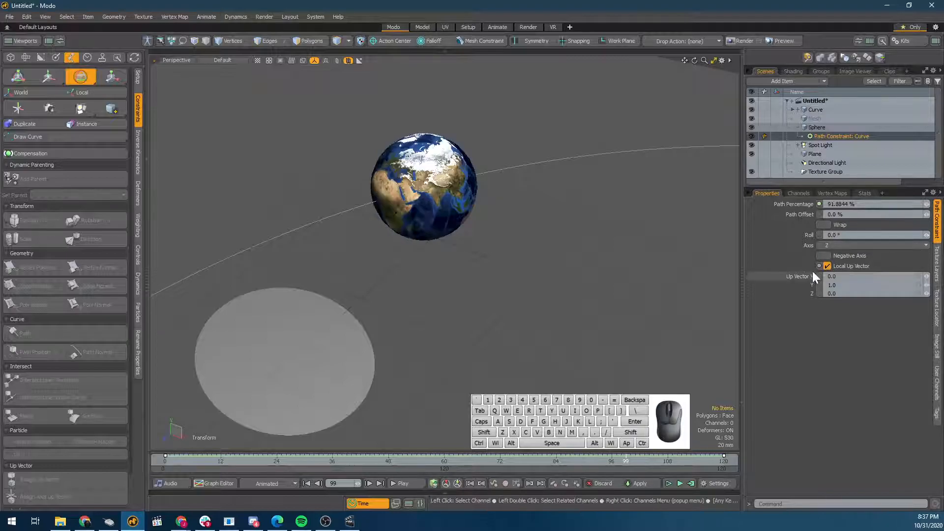
left_click(842, 266)
Try the Path Constraint's Up Vector with Y at 0 and Z at 1 together with Roll, and undo the changes
left_click(846, 278)
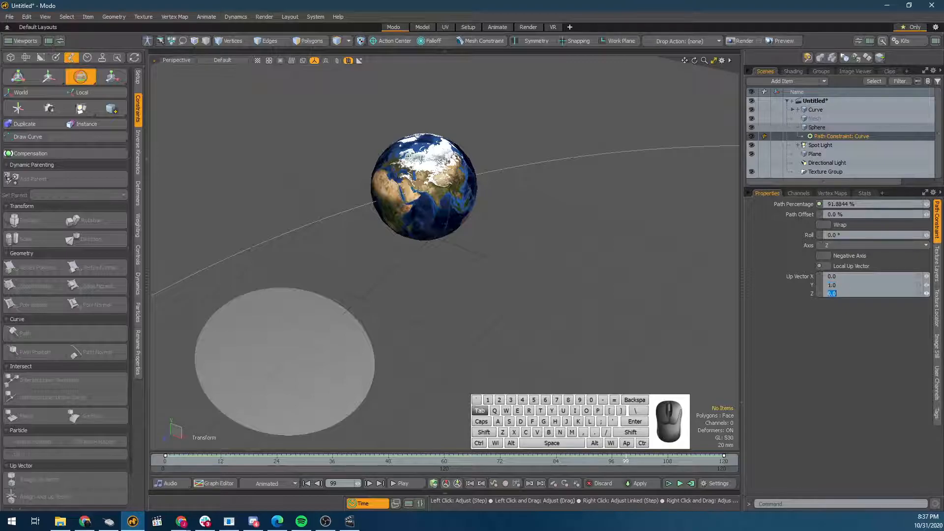
key("shift+Tab")
type("0")
key("Tab")
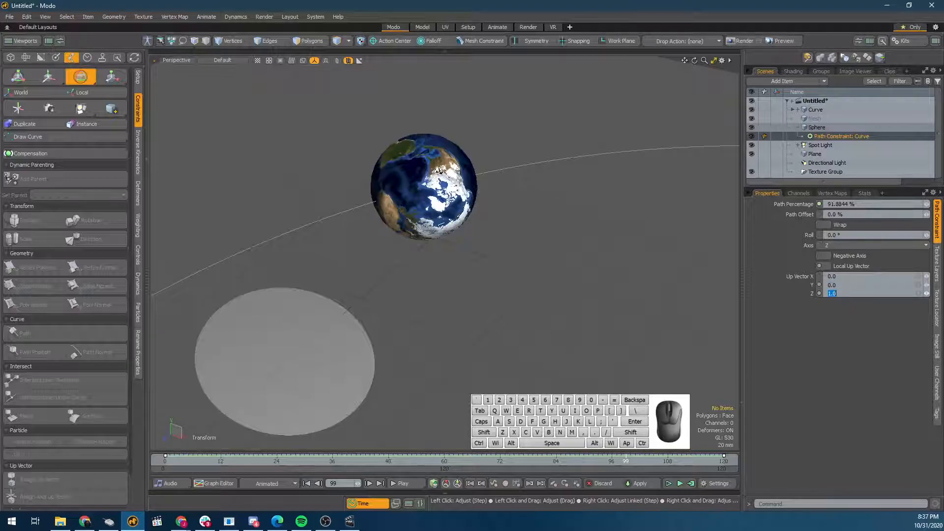
left_click(926, 235)
left_click(926, 235)
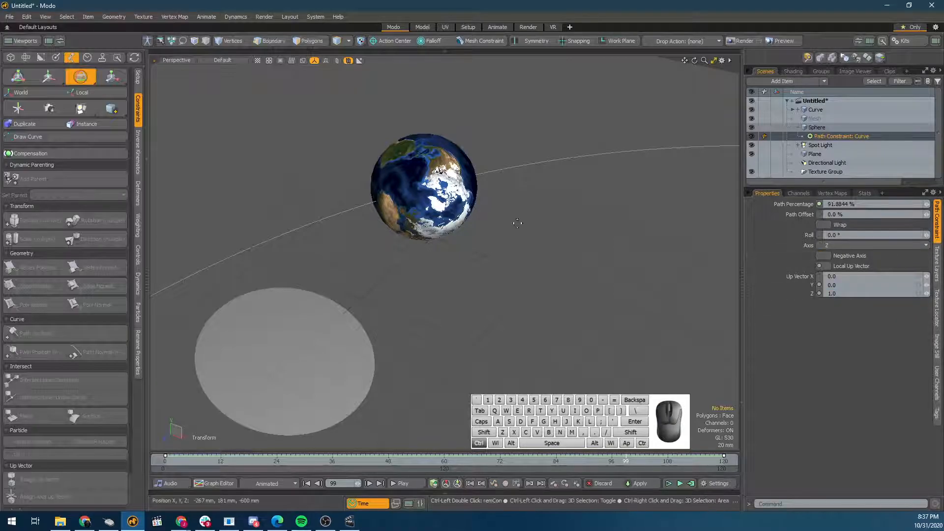
key("ctrl+z")
key("ctrl+z")
key("ctrl+z")
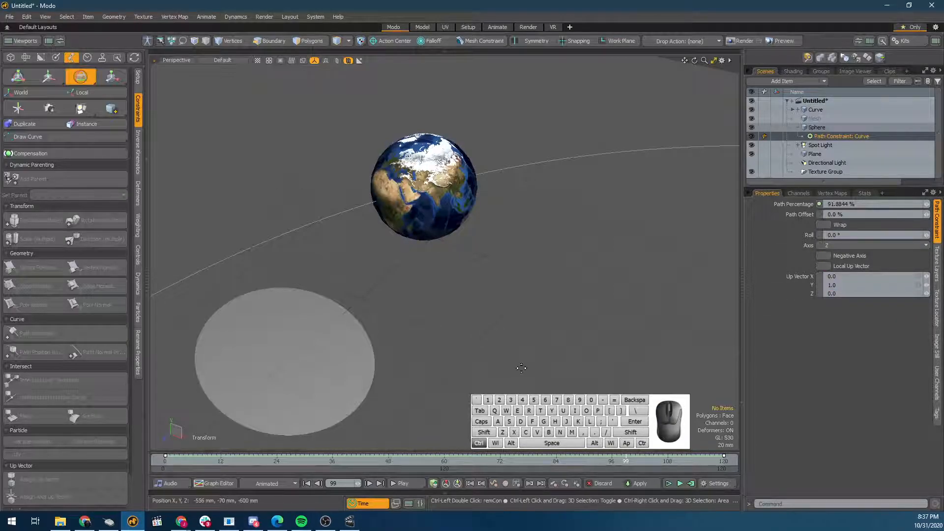
Return the timeline to frame 0 with the rotate tool released and select the Sphere's Path Constraint
scroll(460, 295, "down", 10)
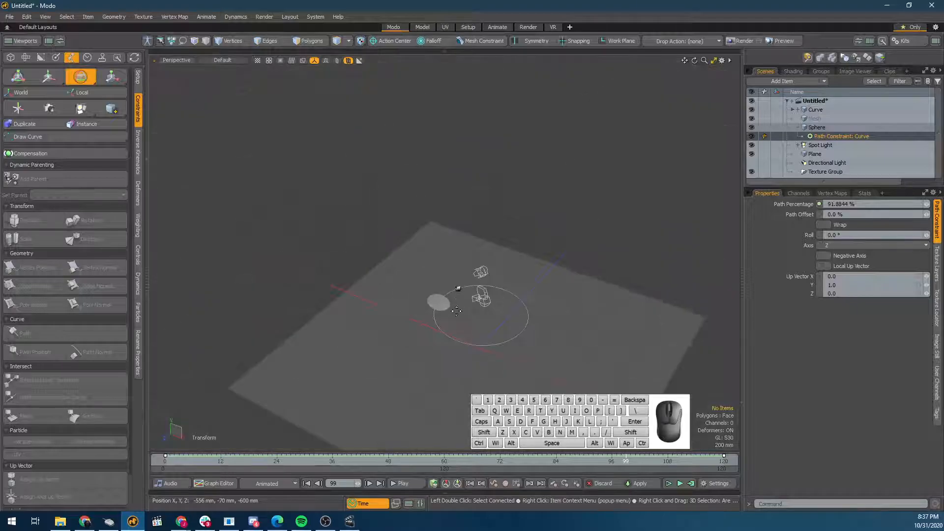
left_click_drag(314, 461, 165, 461)
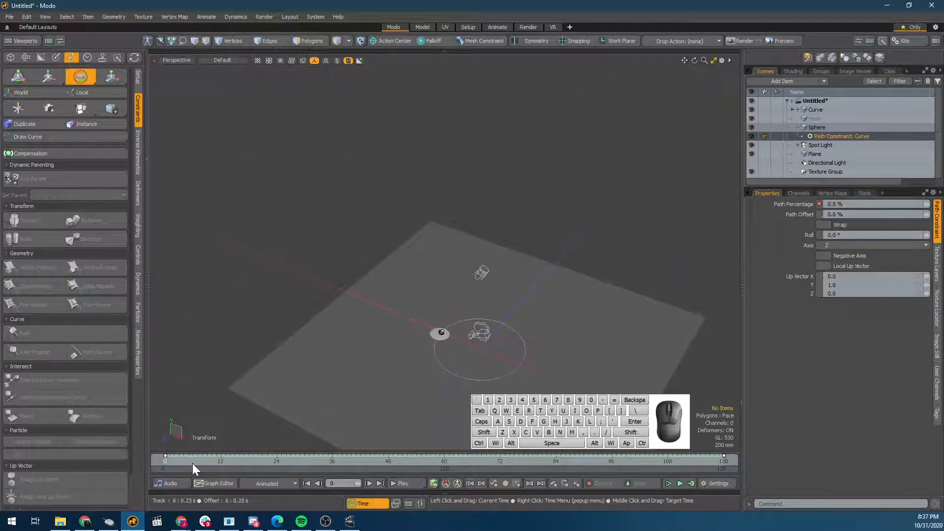
scroll(460, 297, "up", 10)
key("space")
left_click(339, 305)
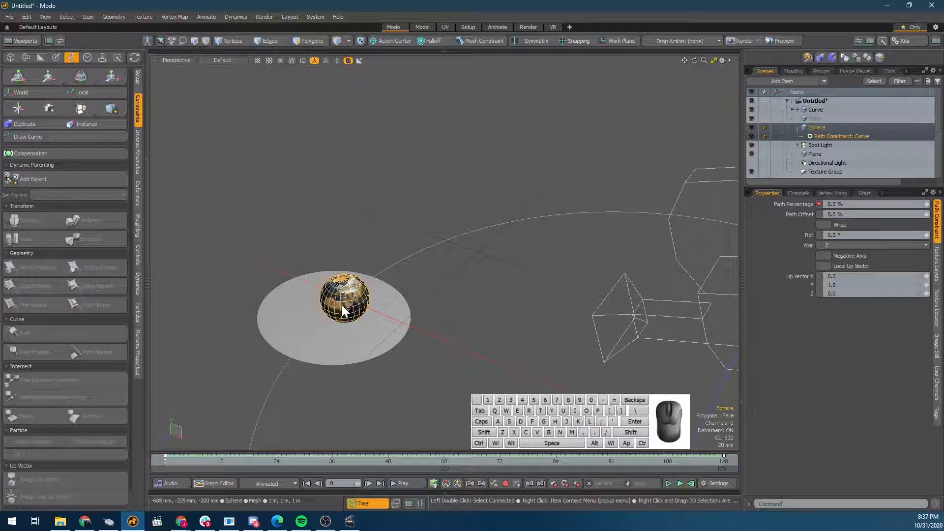
scroll(341, 304, "down", 5)
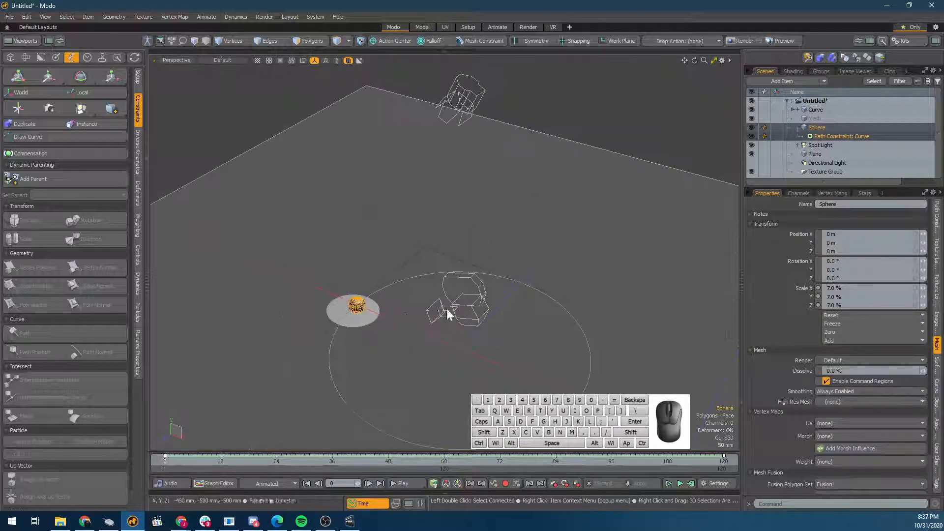
left_click(841, 136)
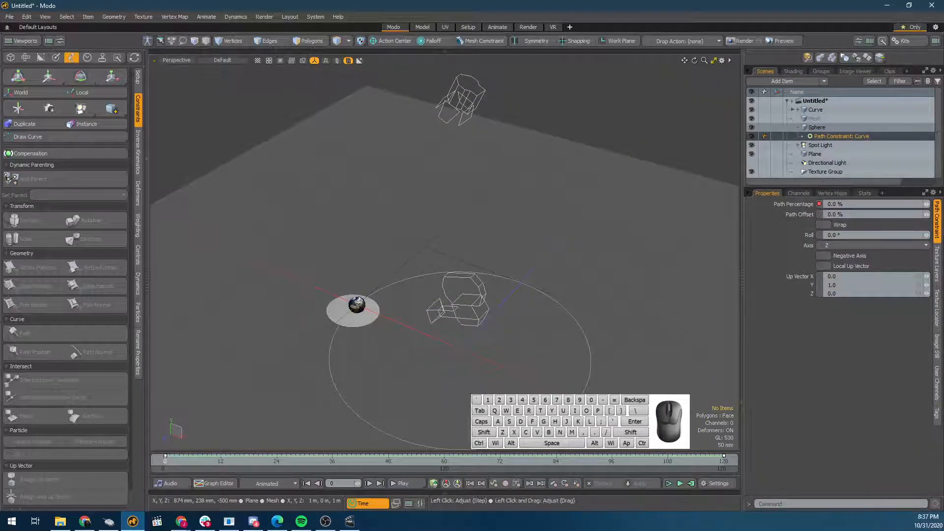
left_click_drag(360, 293, 455, 297, "alt")
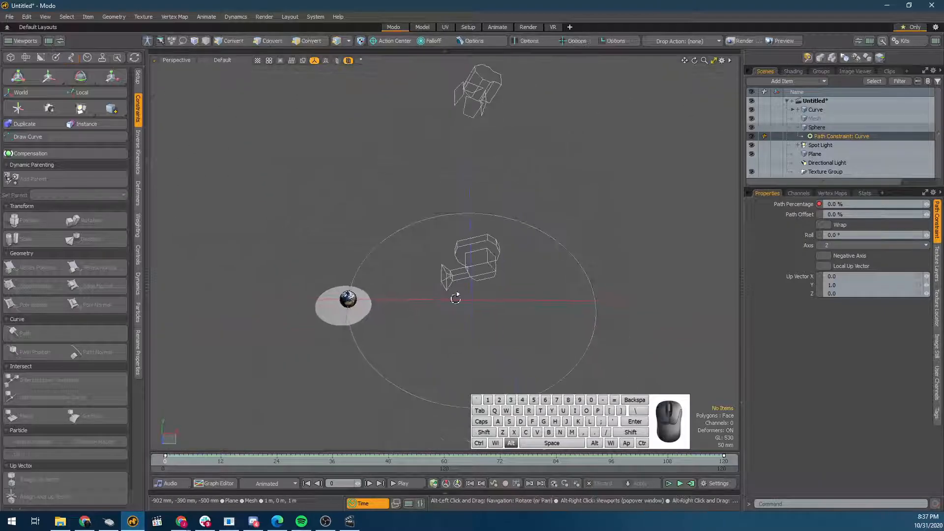
Add a Locator to the scene and place it directly above the Sphere in the item list
left_click(824, 82)
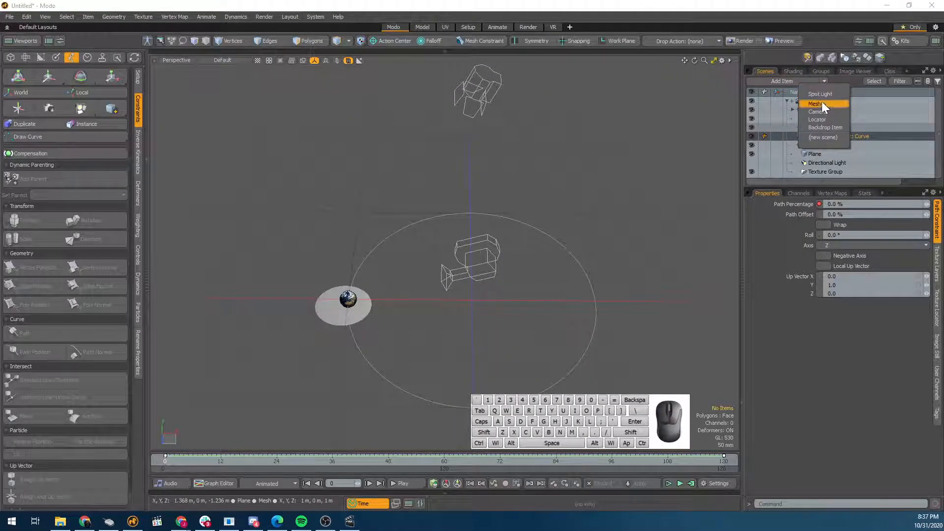
left_click(818, 120)
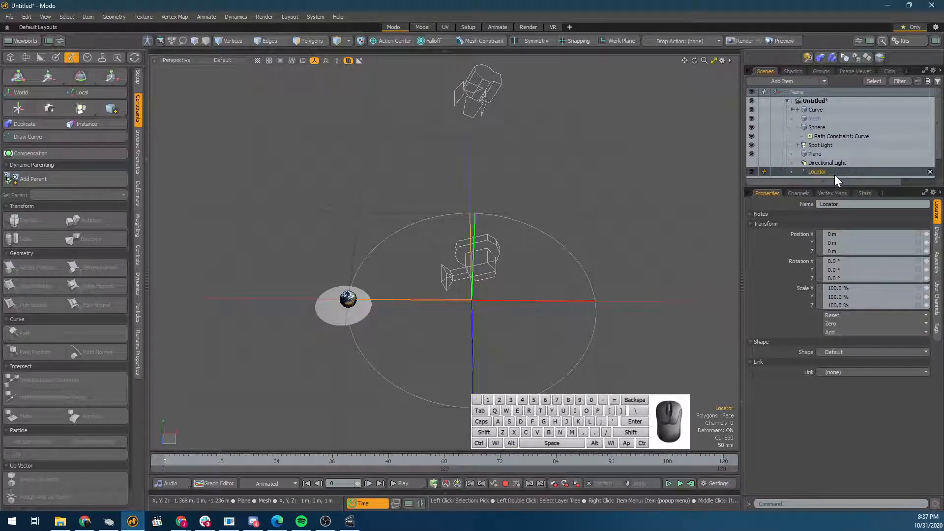
left_click_drag(834, 154, 823, 126)
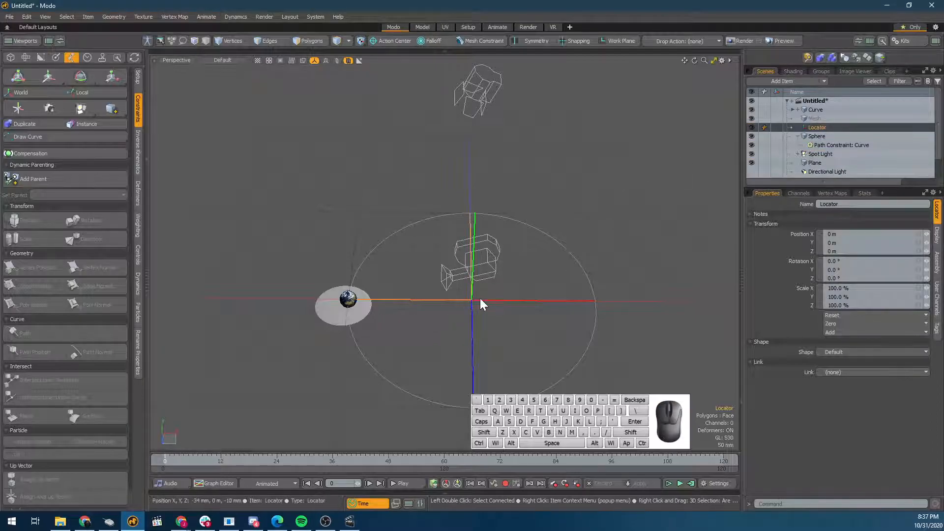
Try to move the Sphere's Path Constraint onto the Locator in the item list
scroll(476, 296, "down", 5)
scroll(471, 294, "up", 6)
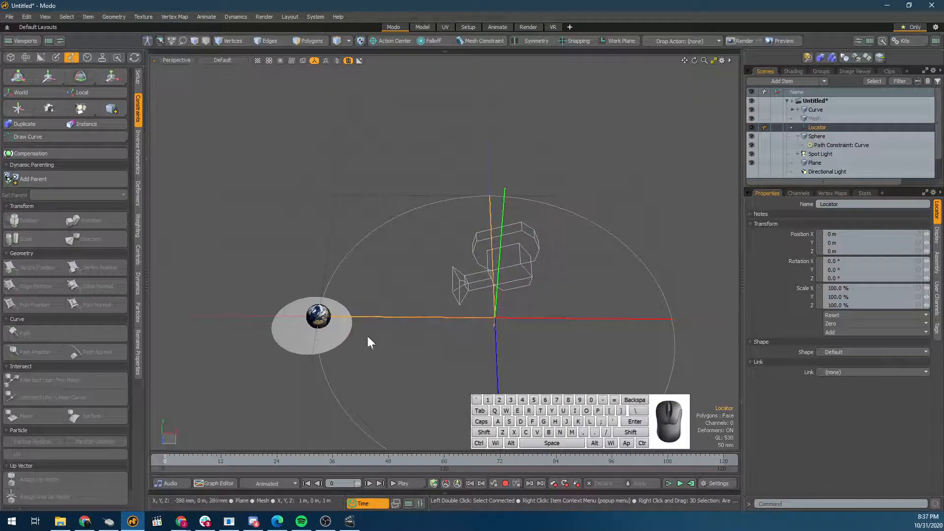
left_click(822, 146)
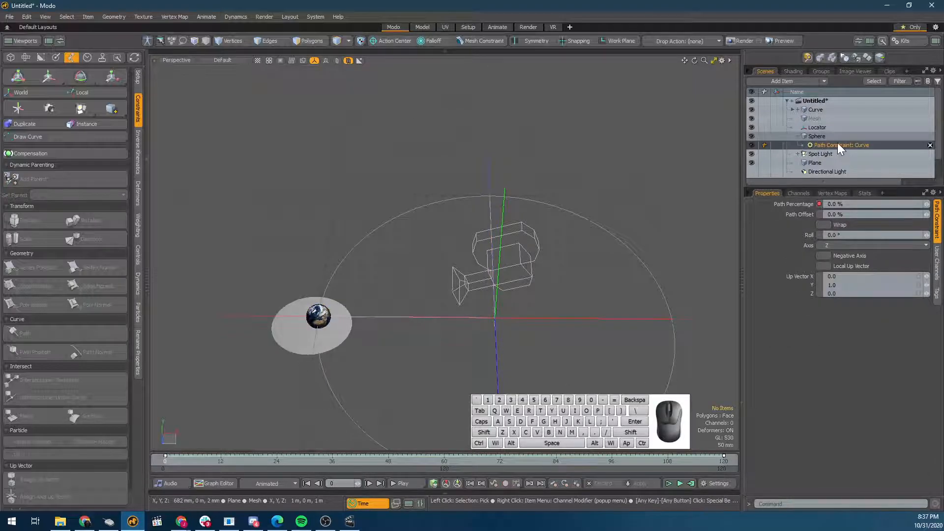
left_click_drag(818, 145, 824, 135)
left_click(818, 135)
left_click(818, 147)
left_click_drag(818, 147, 826, 127)
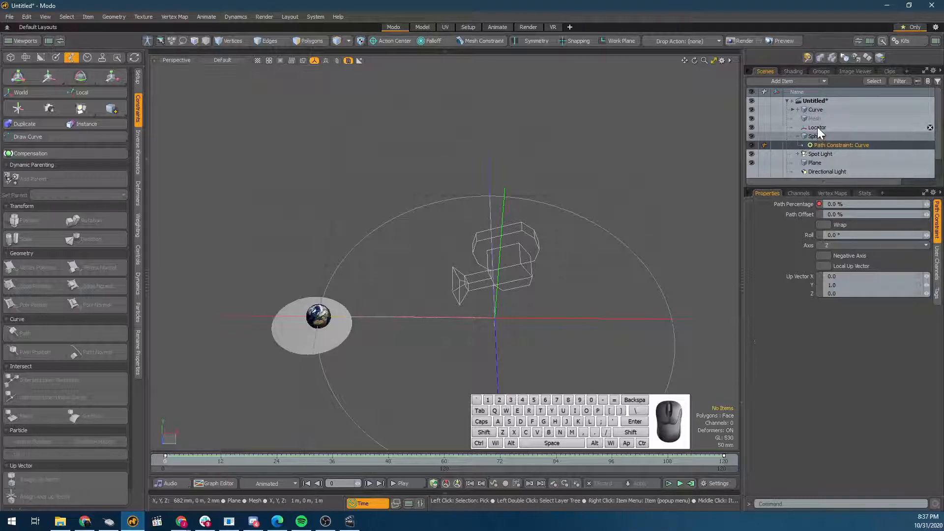
Constrain the Locator to the Curve with a Path constraint
left_click(817, 126)
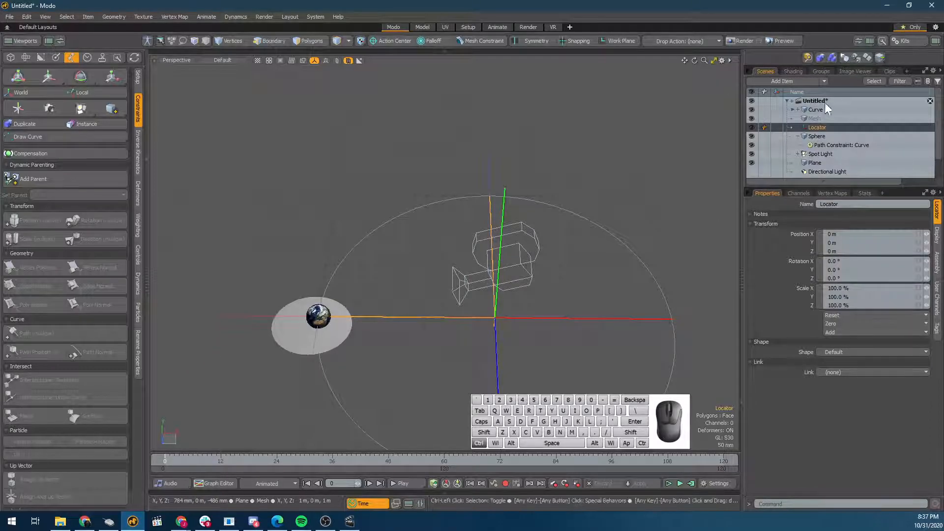
left_click(814, 109, "ctrl")
left_click(46, 335)
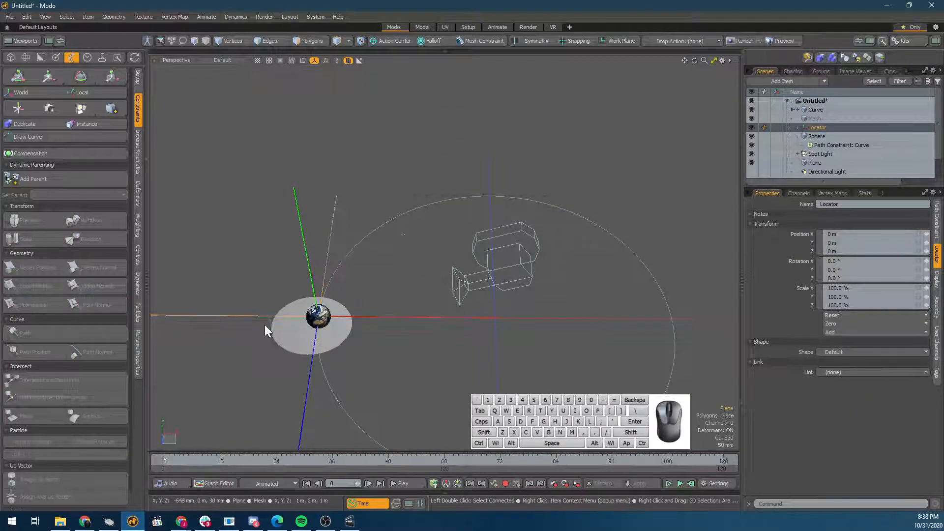
Copy the animated Path Percentage channel from the Sphere's Path Constraint to the Locator's Path Constraint
left_click(315, 318)
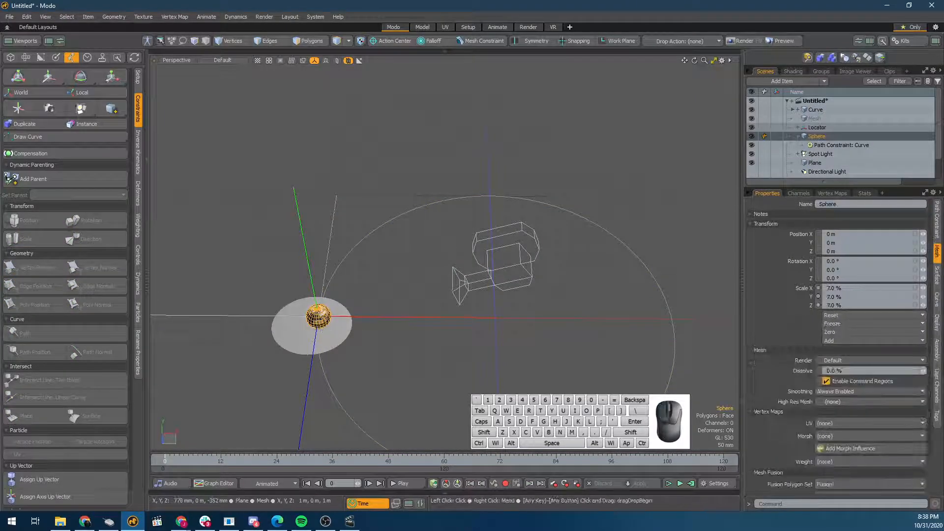
left_click(845, 147)
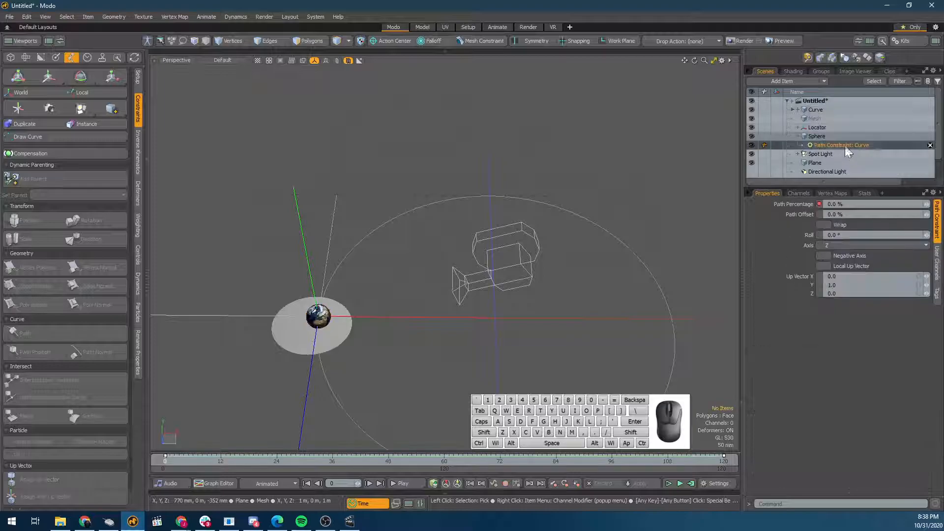
right_click(818, 203)
left_click(795, 217)
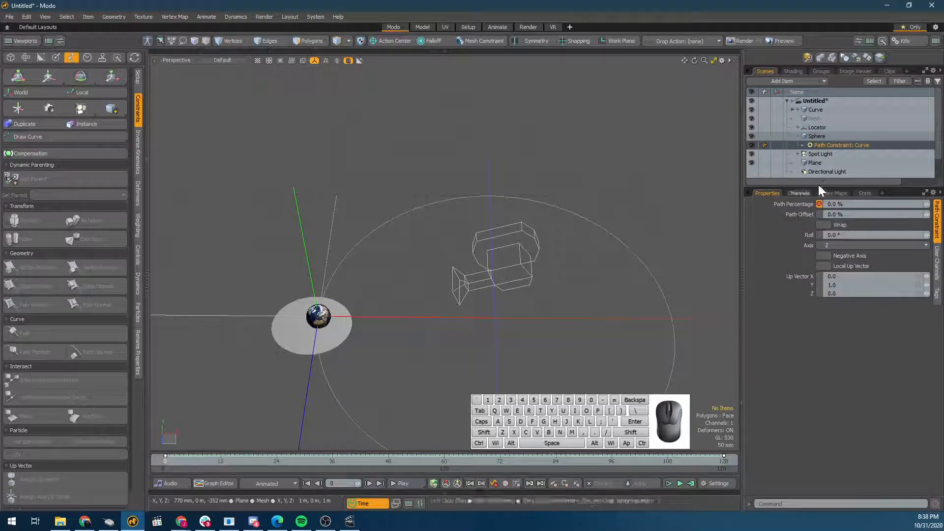
left_click(812, 127)
left_click(797, 127)
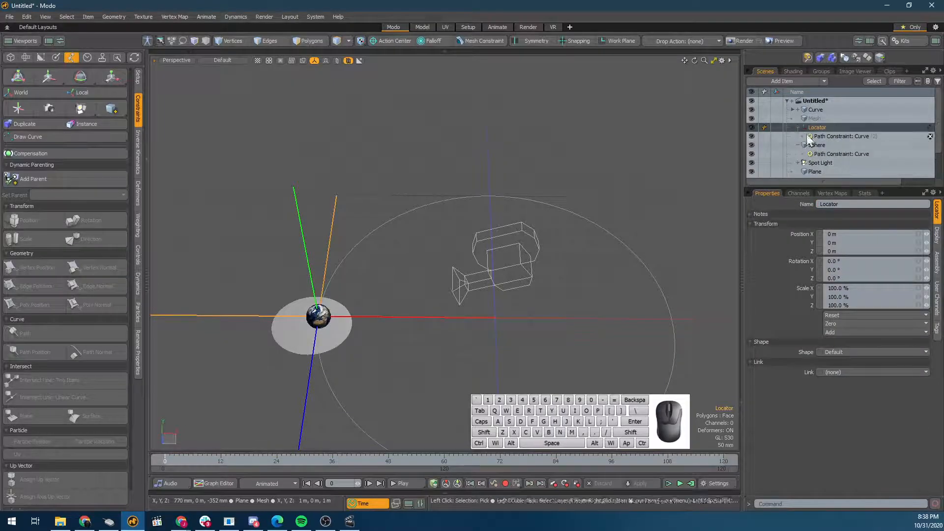
left_click(825, 138)
right_click(824, 205)
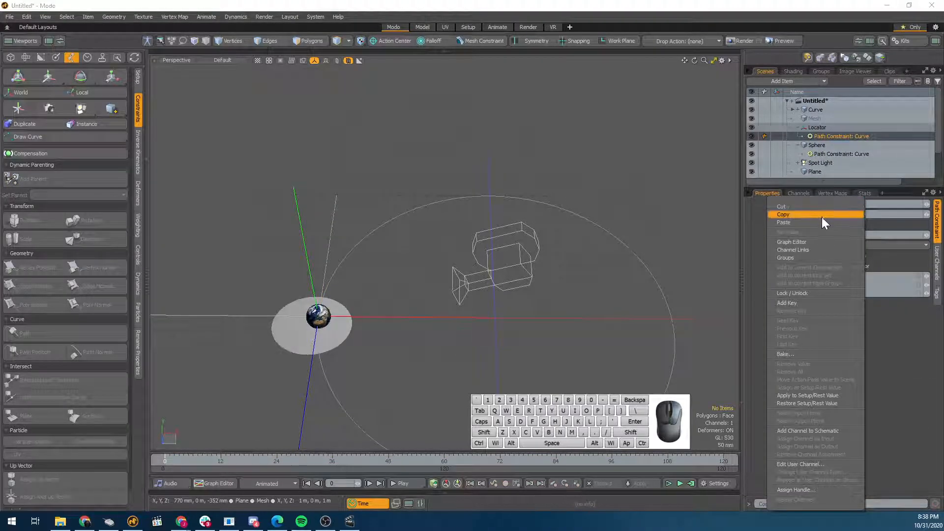
left_click(819, 222)
Scrub the timeline to check the Locator's motion along the curve, and delete the Sphere's Path Constraint
left_click(211, 457)
left_click_drag(212, 458, 695, 461)
scroll(503, 250, "down", 8)
left_click_drag(384, 458, 165, 458)
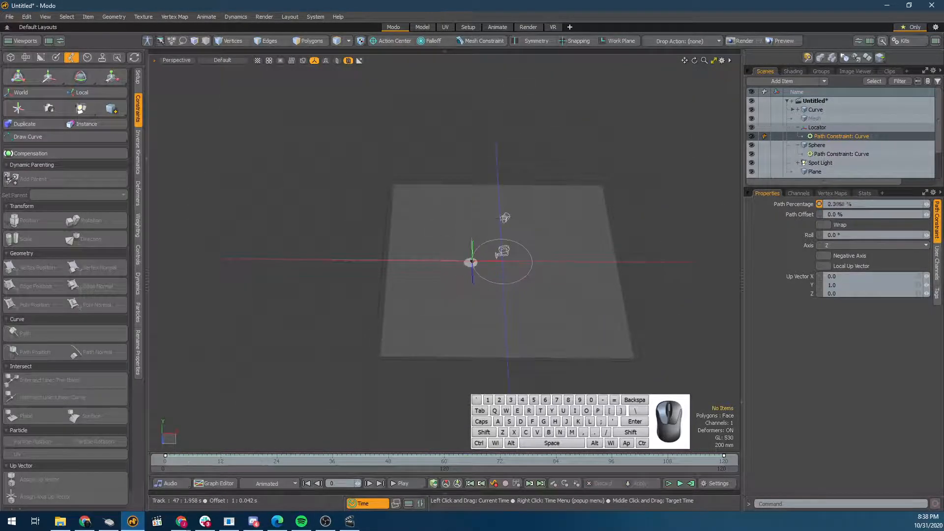
left_click(826, 154)
key("Delete")
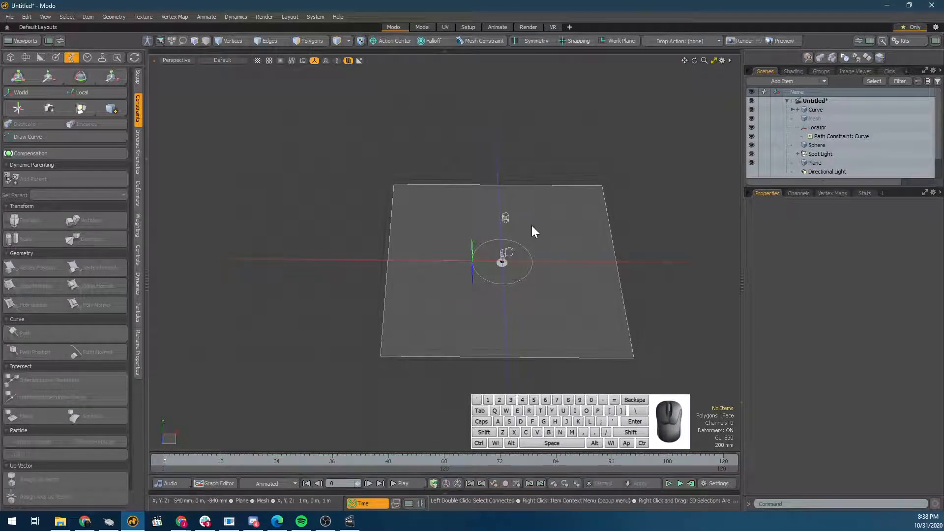
Constrain the Sphere's position to the Locator with a Position constraint
scroll(505, 255, "up", 4)
left_click(816, 145)
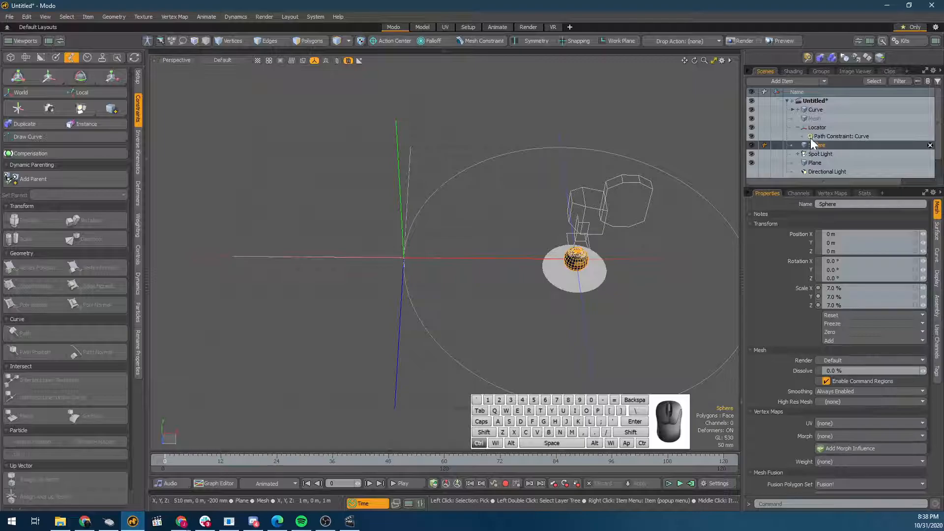
left_click(816, 127, "ctrl")
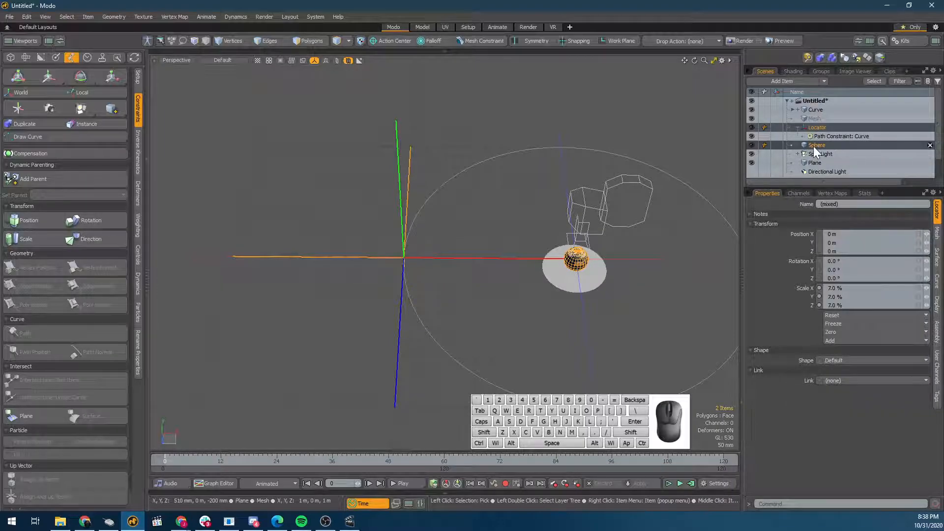
left_click(28, 220)
scroll(345, 245, "up", 3)
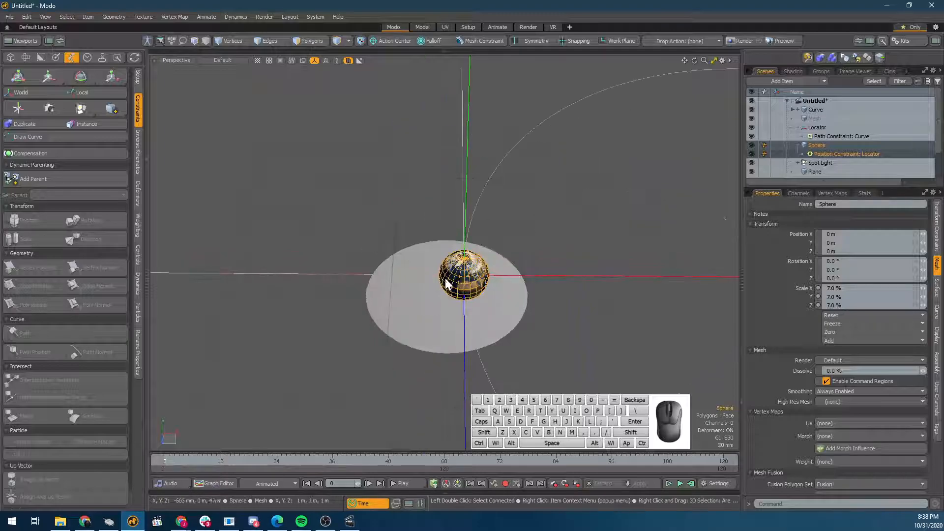
Scrub through the early frames and select the Locator to examine how the Sphere follows it along the path
scroll(486, 317, "down", 2)
left_click_drag(248, 462, 201, 443)
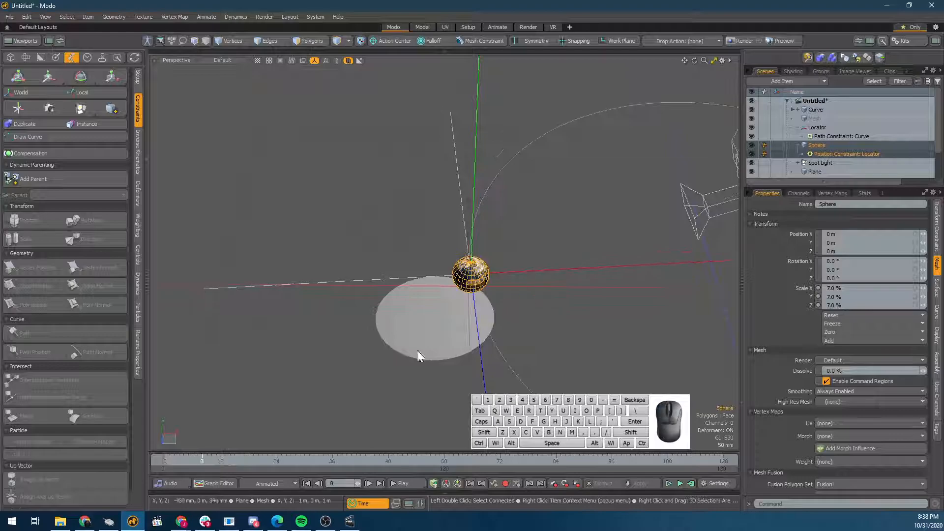
scroll(539, 235, "down", 3)
left_click_drag(267, 462, 216, 462)
left_click(307, 331)
left_click(282, 346)
left_click(329, 343)
left_click(332, 336)
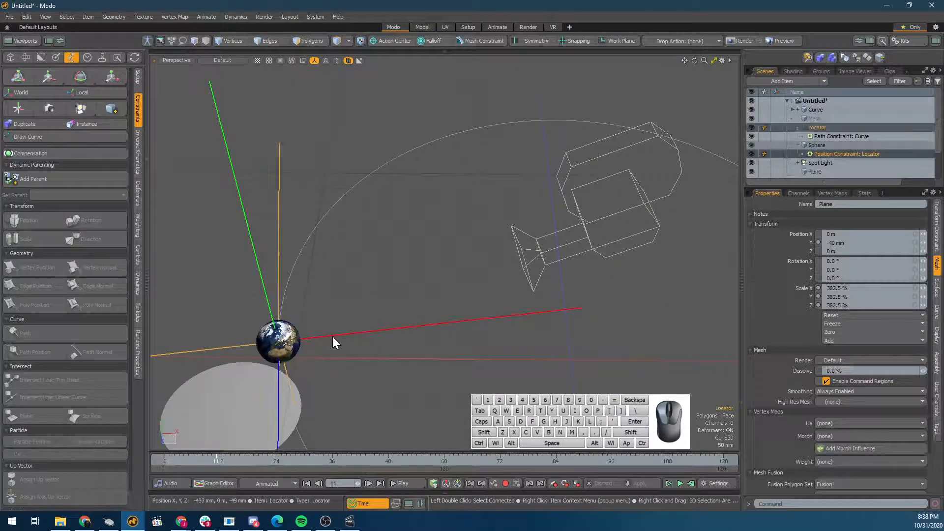
scroll(351, 398, "down", 2)
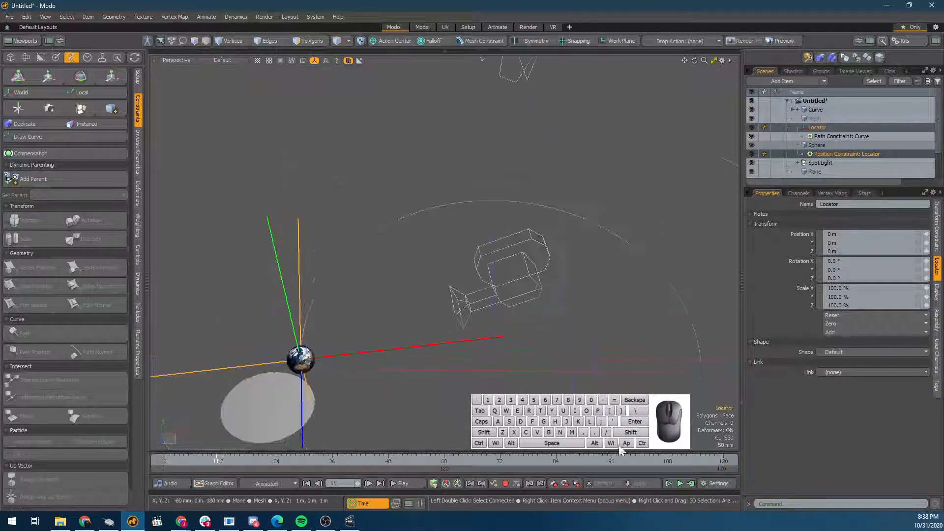
scroll(497, 357, "down", 4)
left_click_drag(501, 348, 362, 305, "alt")
scroll(378, 324, "up", 3)
Try rotating the Sphere about its Y axis at frame 11, undo the rotation and release the Rotate tool
left_click(374, 301)
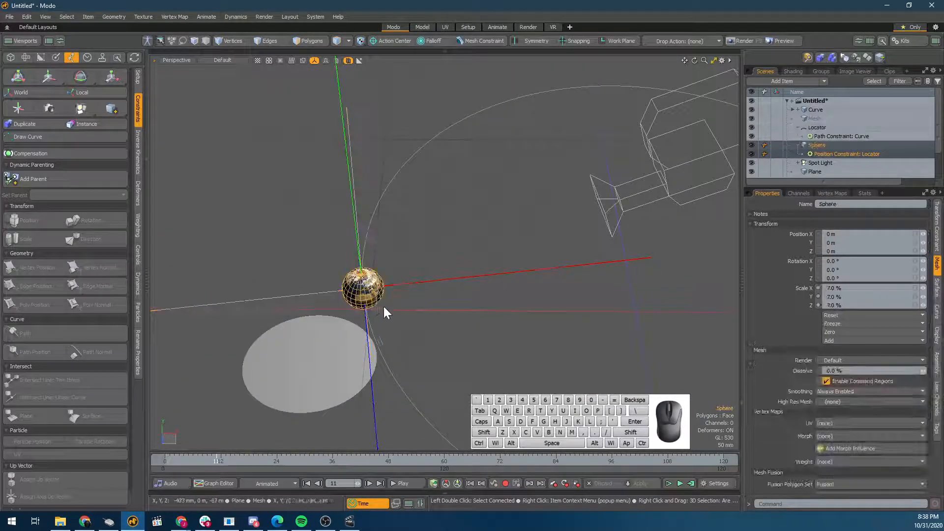
key("e")
left_click_drag(386, 339, 521, 152)
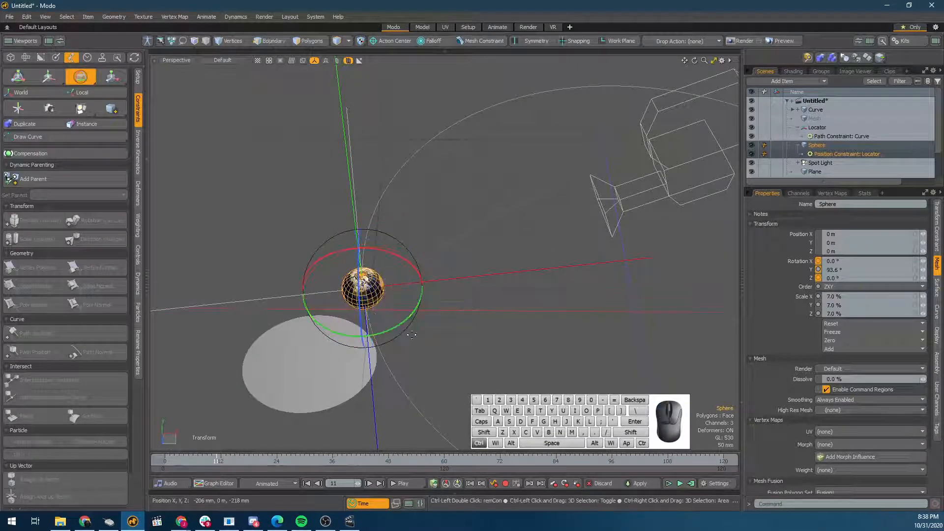
key("ctrl+z")
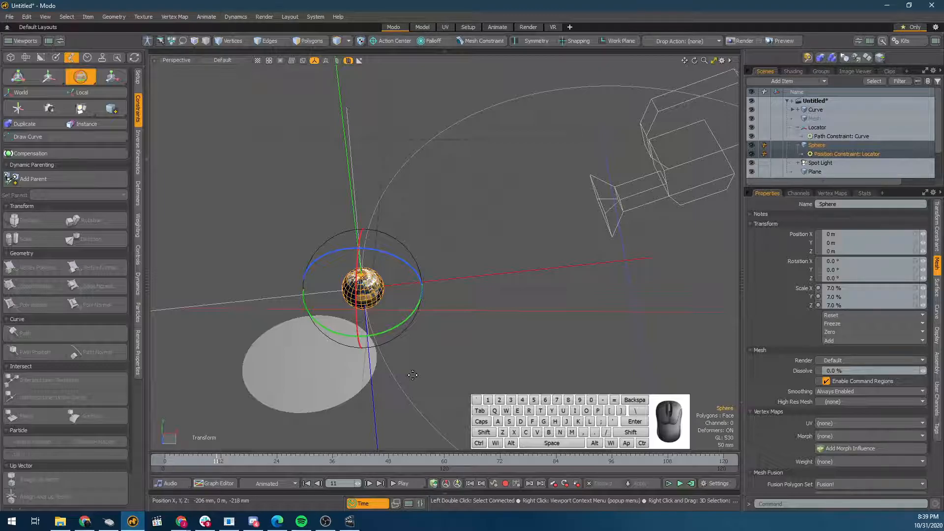
key("space")
Key the Sphere's rotation at frame 0, and set its Y rotation to 360*6 degrees at frame 120
left_click(306, 483)
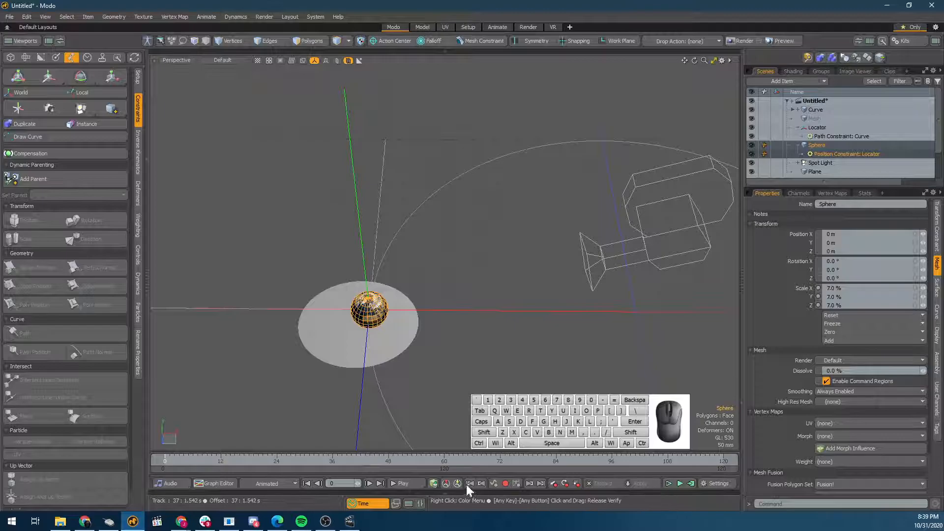
left_click(564, 484)
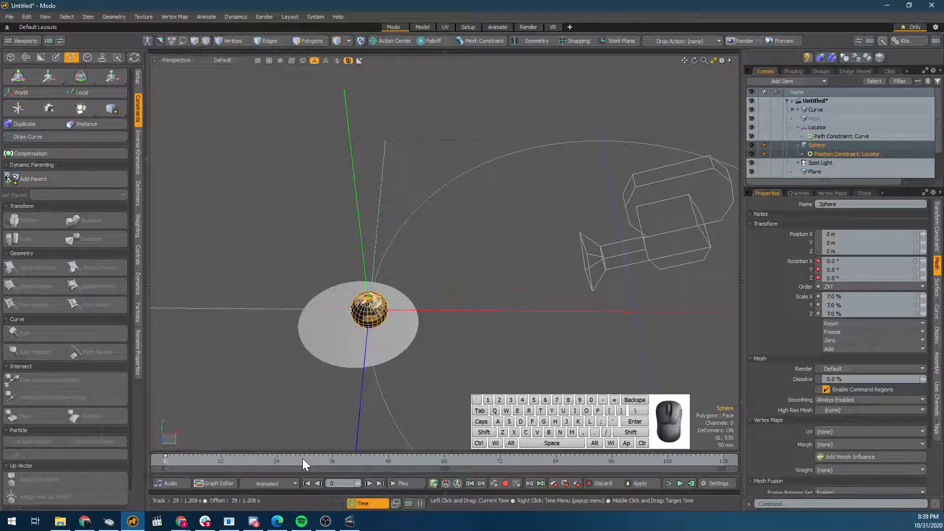
left_click(304, 460)
left_click_drag(421, 459, 730, 461)
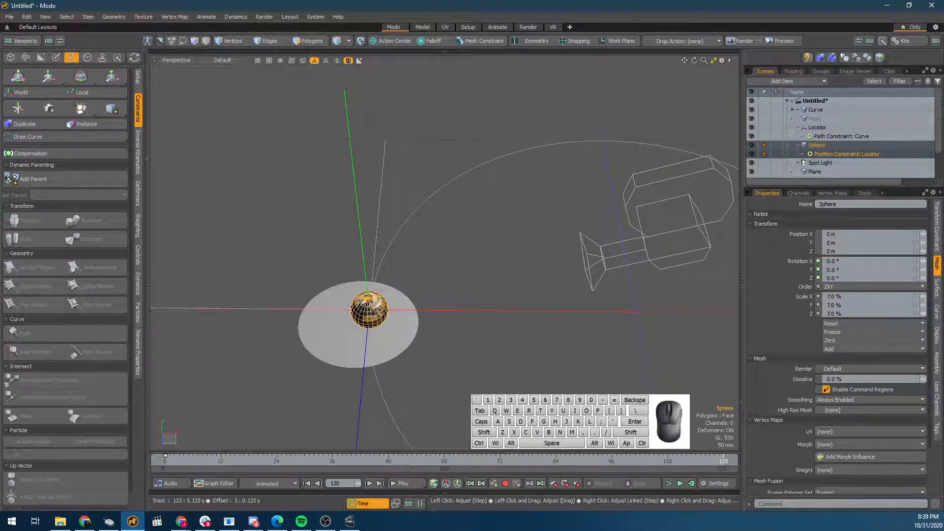
left_click(832, 270)
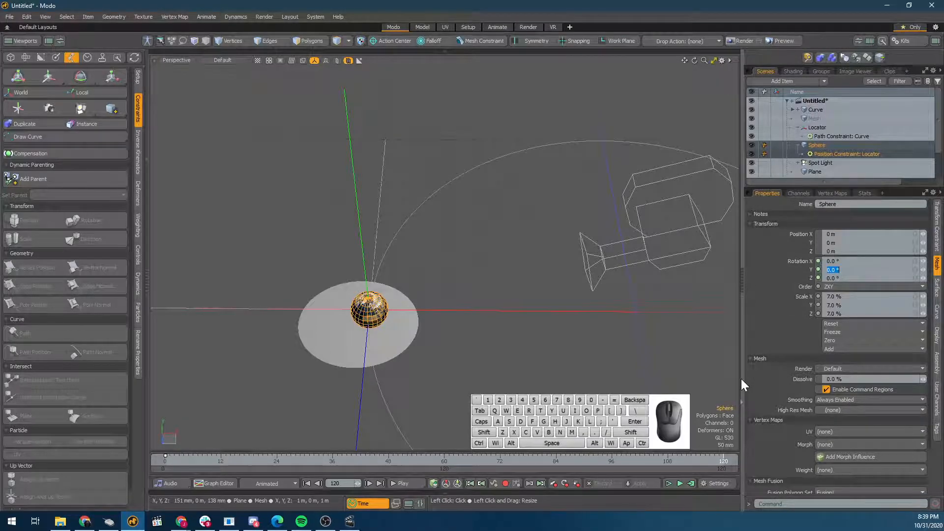
type("360")
type("*")
type("6")
key("Return")
Scrub the animation up to frame 75 and frame the Sphere from several angles to examine its spin along the path
left_click_drag(181, 461, 304, 461)
scroll(673, 193, "down", 4)
left_click_drag(674, 192, 477, 292, "alt+shift")
left_click_drag(306, 461, 402, 461)
left_click_drag(498, 290, 385, 392, "alt")
left_click_drag(408, 460, 513, 461)
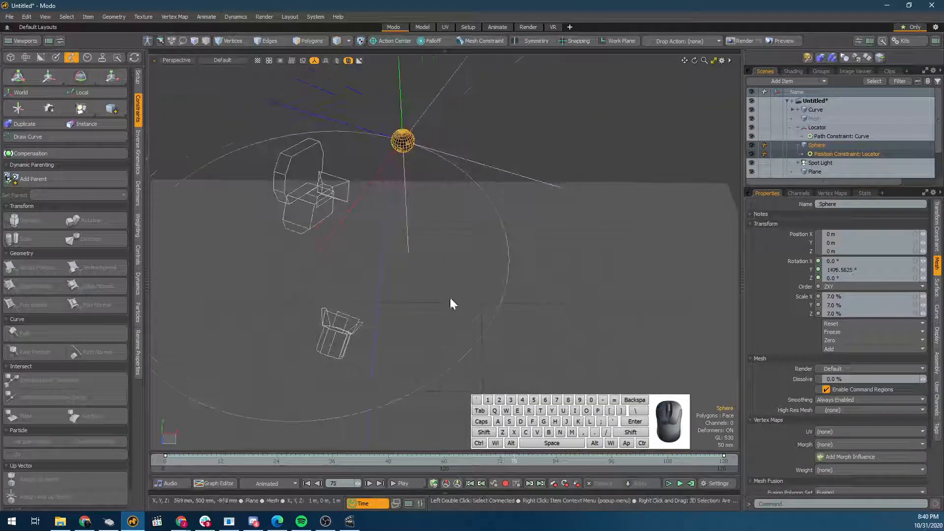
key("shift+a")
left_click_drag(453, 177, 431, 204, "alt")
left_click_drag(431, 204, 362, 217, "alt+shift")
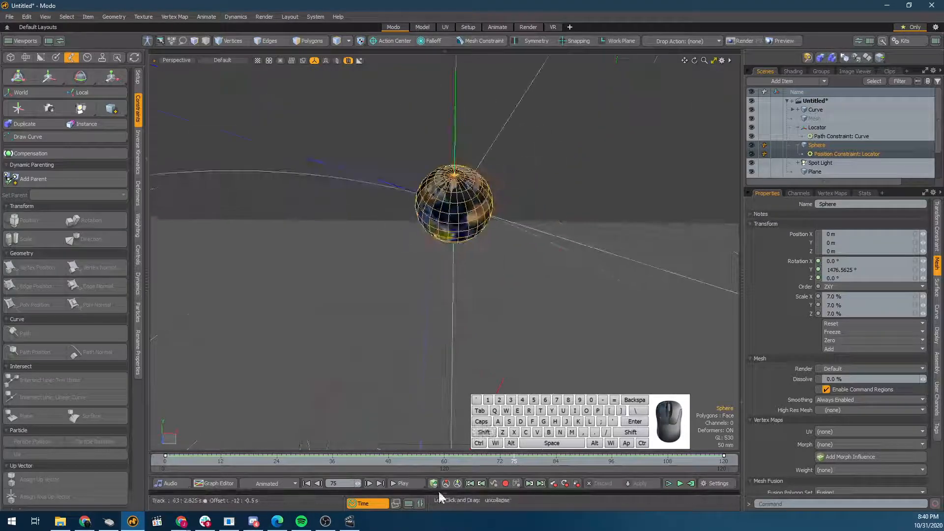
Return to frame 0, switch the viewport to the Camera view, and scrub to frame 120 to review the Sphere's spin
left_click(444, 461)
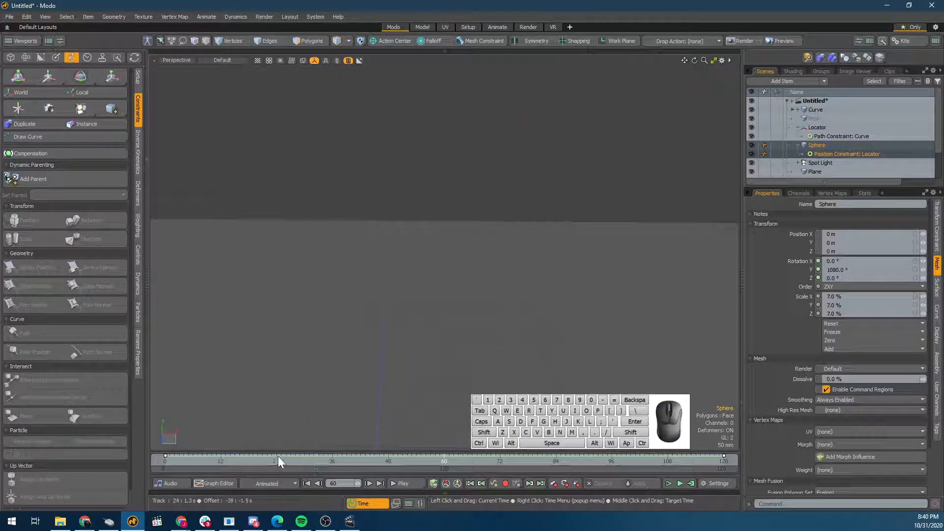
left_click(165, 461)
key("shift+a")
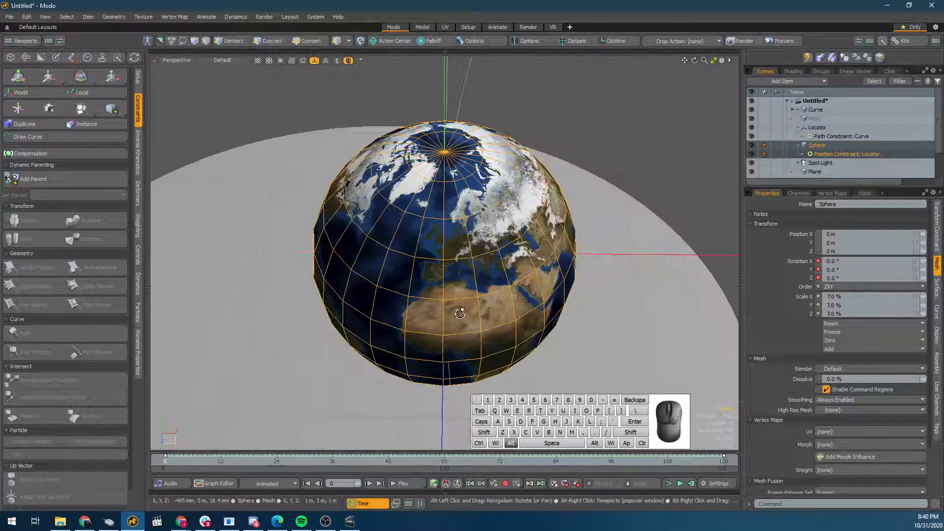
left_click_drag(459, 312, 344, 298, "alt")
left_click(170, 61)
mouse_move(180, 67)
left_click(226, 84)
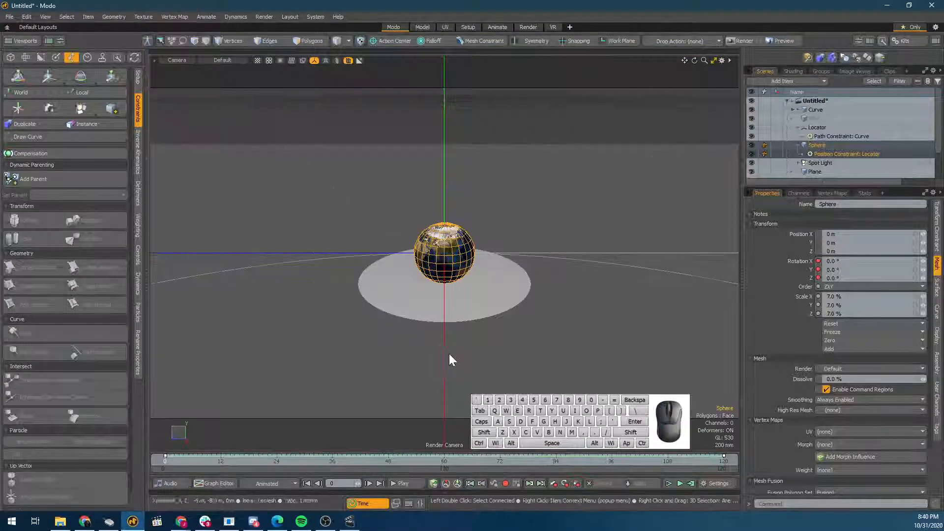
left_click_drag(204, 465, 724, 461)
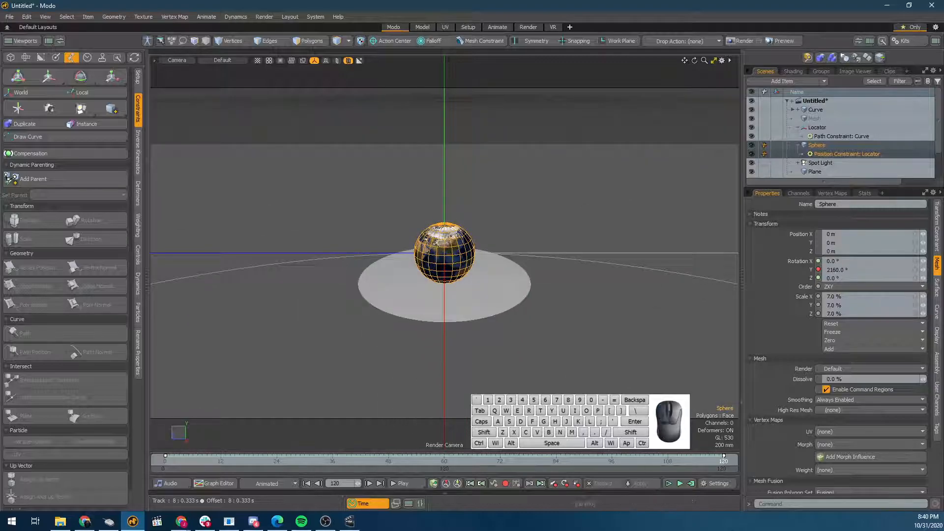